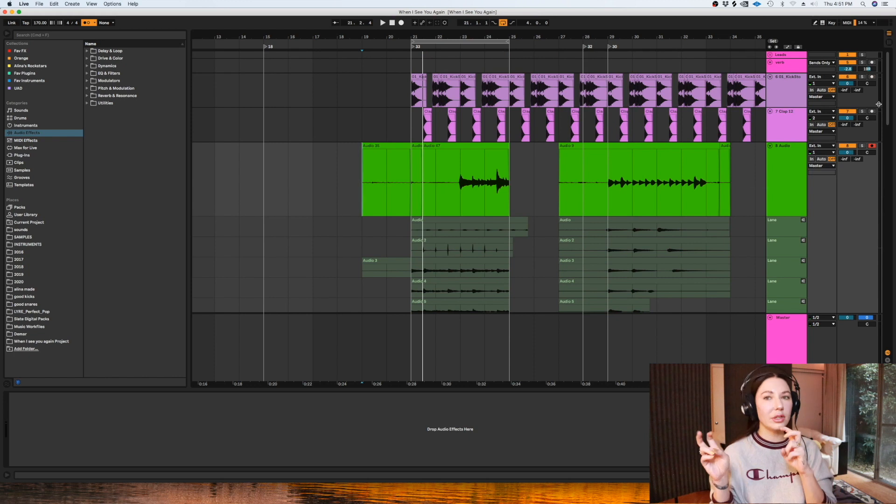
# Step: Turn off looping, comp the Audio 11 take into bars 21 to 25, and play it back
pyautogui.press('space')
pyautogui.press('super+l')
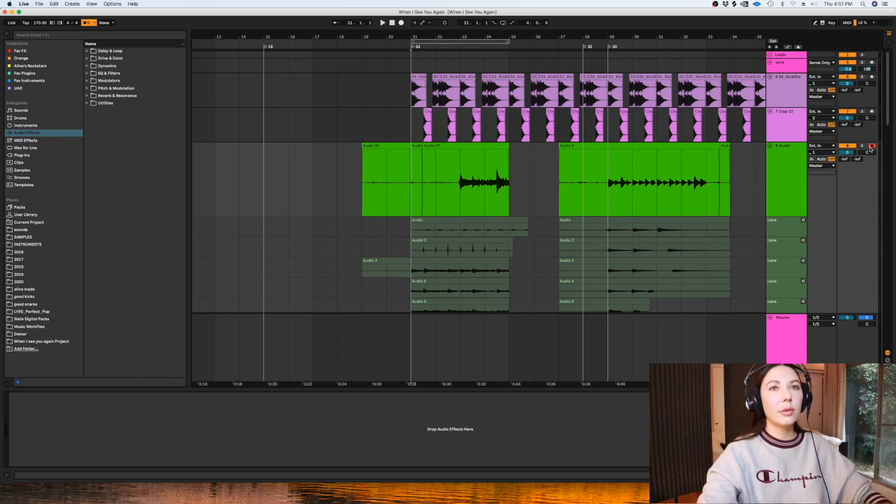
pyautogui.scroll(-8, 719, 120)
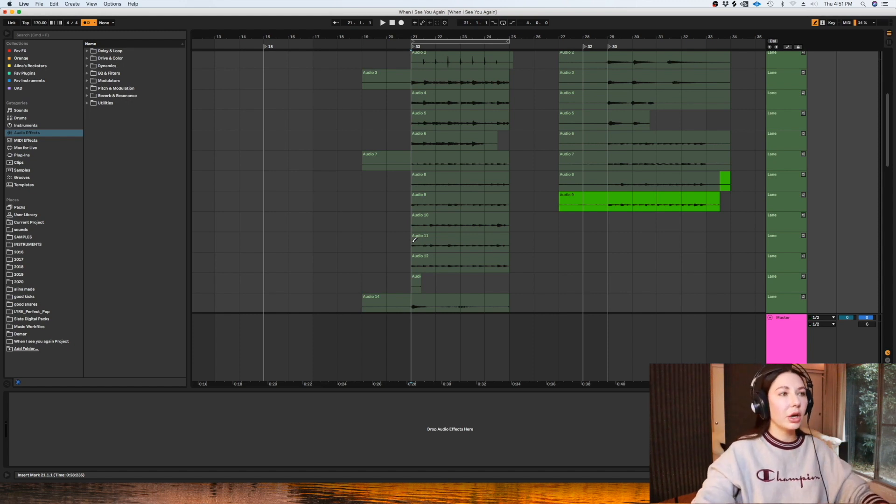
pyautogui.moveTo(413, 240); pyautogui.dragTo(513, 239)
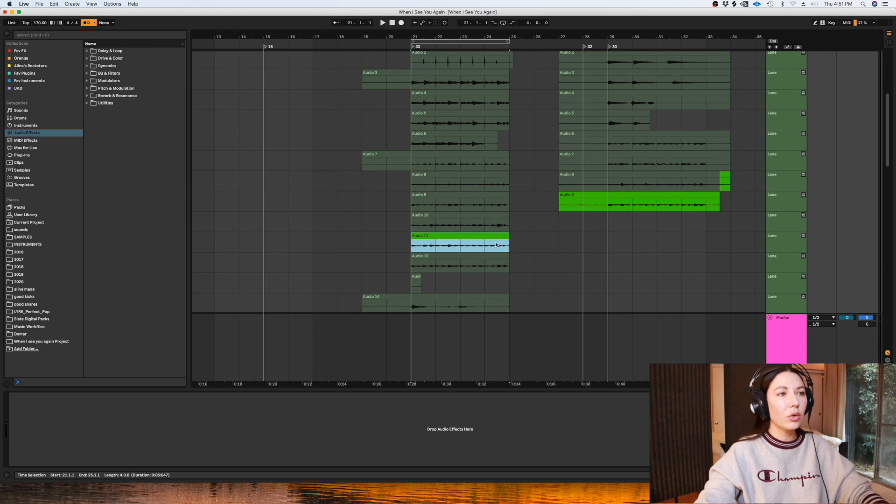
pyautogui.scroll(2, 411, 247)
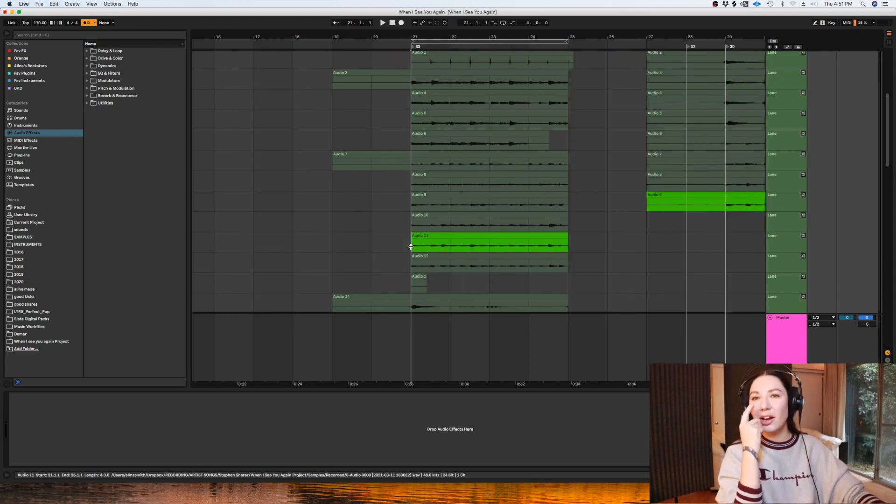
pyautogui.click(417, 241)
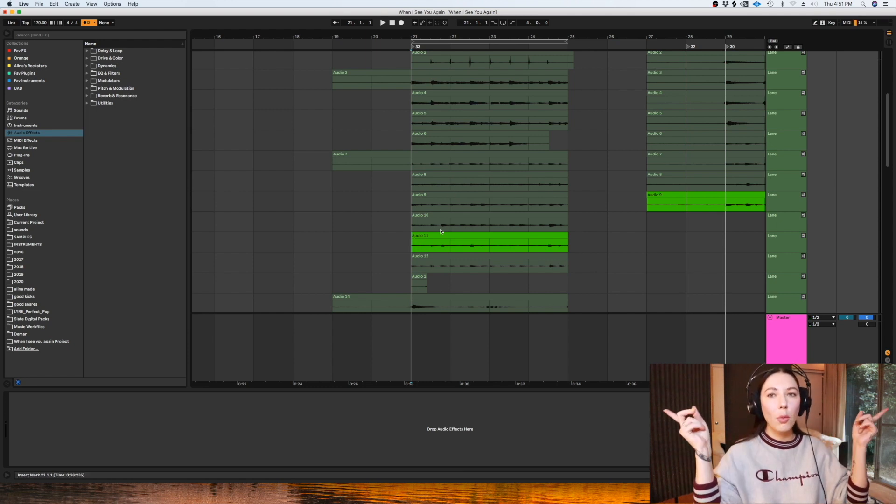
pyautogui.press('space')
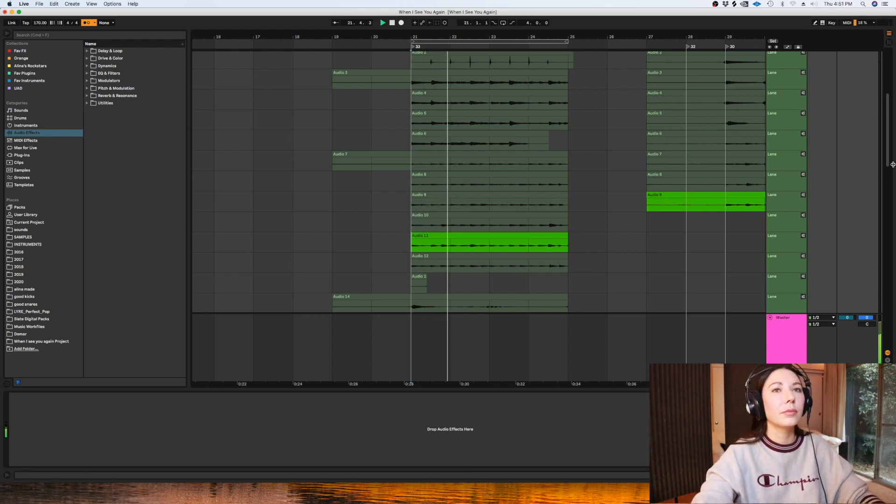
# Step: Lower the volume of the kick and clap tracks to -8.7 dB
pyautogui.scroll(5, 788, 133)
pyautogui.click(788, 133)
pyautogui.keyDown('shift'); pyautogui.click(788, 91); pyautogui.keyUp('shift')
pyautogui.moveTo(847, 83); pyautogui.dragTo(847, 94)
pyautogui.click(400, 182)
pyautogui.press('space')
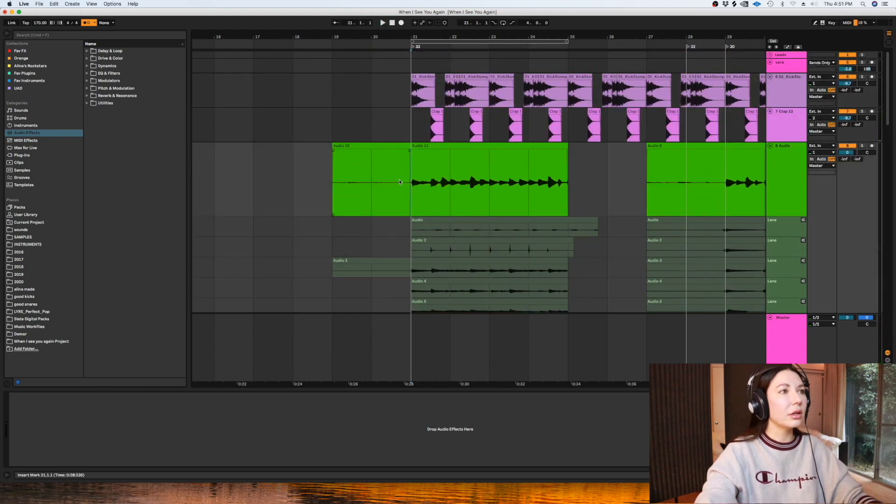
# Step: Play the current comp, switch bars 21 to 25 to the Audio 10 take, and listen to it
pyautogui.press('space')
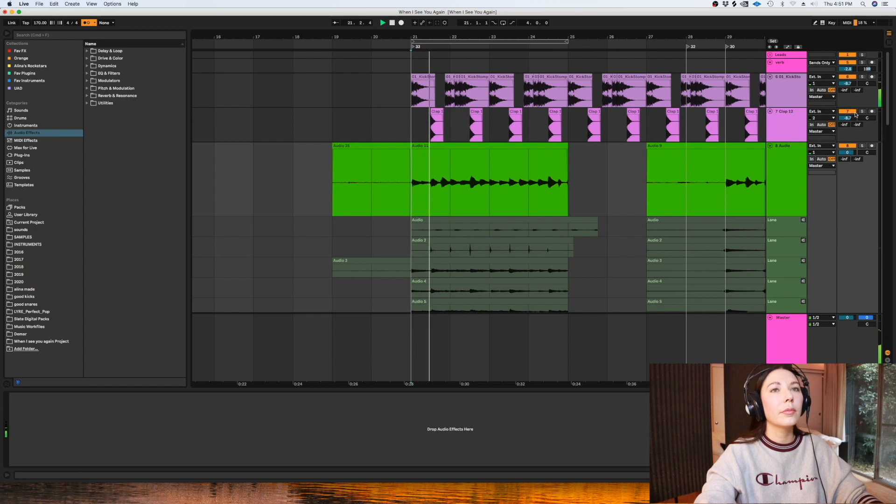
pyautogui.moveTo(892, 105); pyautogui.dragTo(891, 136)
pyautogui.click(532, 217)
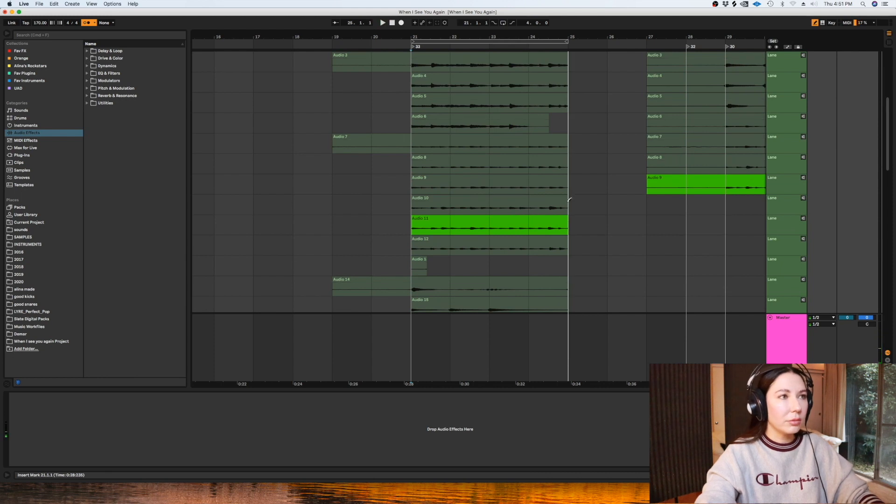
pyautogui.click(431, 201)
pyautogui.press('space')
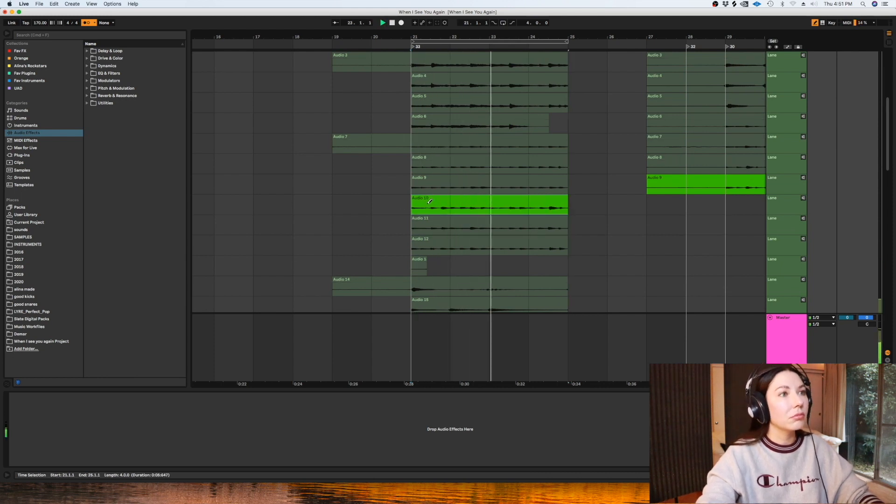
# Step: Audition the Audio 9 take from bar 23, and comp the Audio 12 take into bars 23 to 25
pyautogui.press('space')
pyautogui.moveTo(497, 186); pyautogui.dragTo(594, 178)
pyautogui.press('space')
pyautogui.press('space')
pyautogui.moveTo(493, 242); pyautogui.dragTo(568, 237)
pyautogui.press('space')
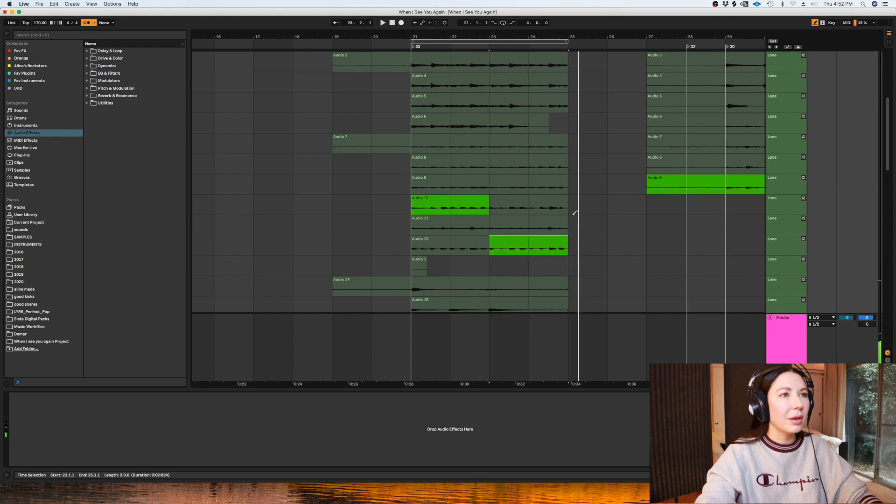
# Step: Try the Audio 10 take from 24.2 to bar 25, and the Audio 9 take from bar 24 to bar 25
pyautogui.moveTo(571, 199); pyautogui.dragTo(542, 206)
pyautogui.press('space')
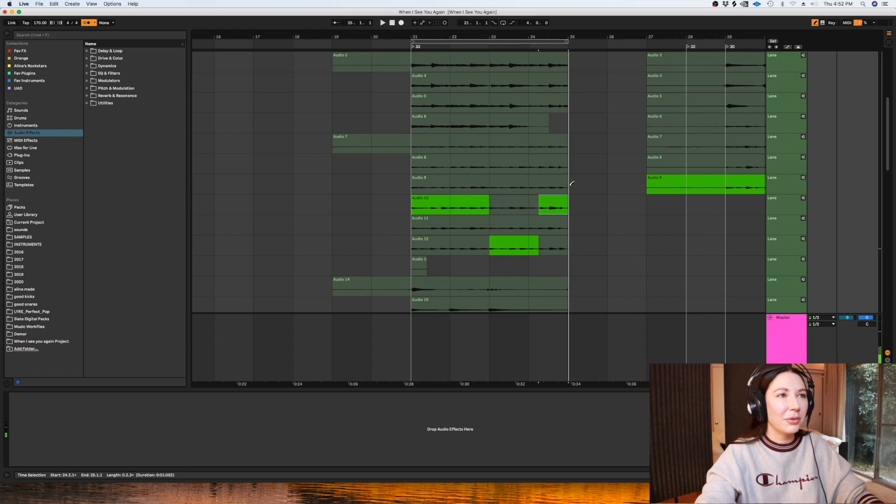
pyautogui.moveTo(570, 183); pyautogui.dragTo(529, 185)
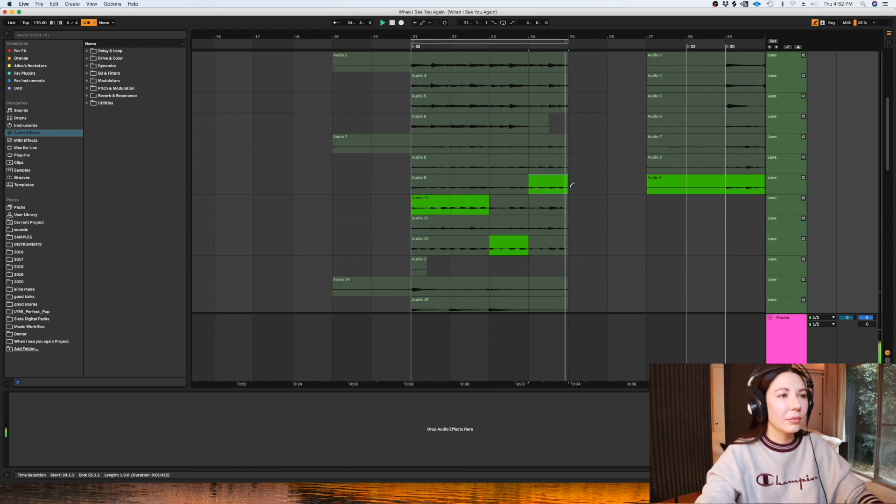
# Step: Delete the recorded audio between bars 18 and 21 on the 8 Audio track and hide its take lanes
pyautogui.moveTo(890, 160); pyautogui.dragTo(888, 104)
pyautogui.click(501, 148)
pyautogui.press('super+d')
pyautogui.moveTo(411, 182); pyautogui.dragTo(293, 181)
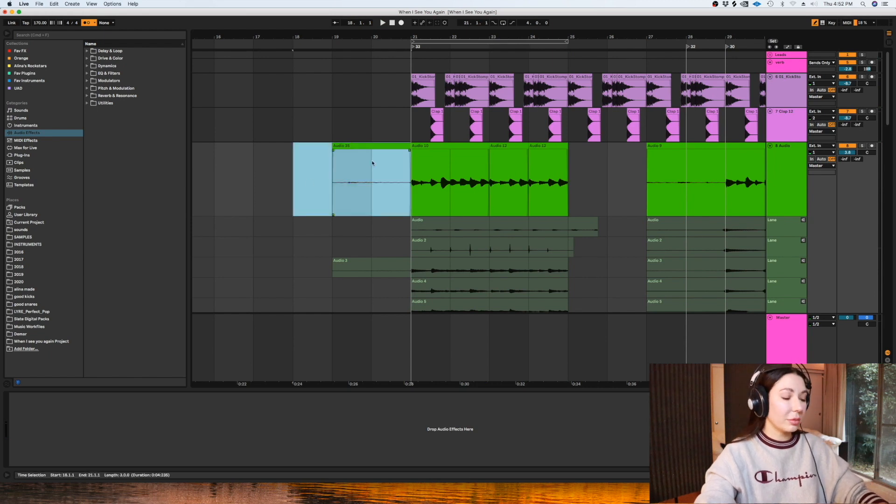
pyautogui.press('Delete')
pyautogui.click(796, 157)
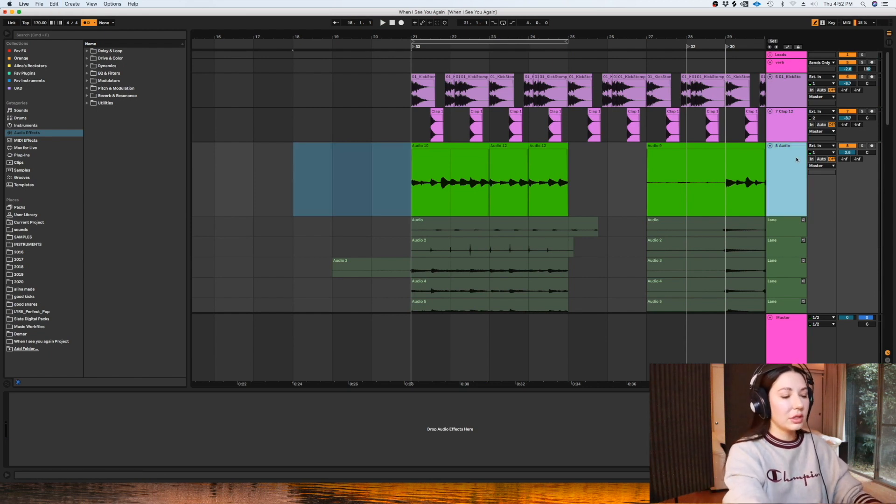
pyautogui.press('super+alt+u')
# Step: Insert a green audio track below 8 Audio and copy the comped clips from bars 21 to 25 onto it
pyautogui.press('super+t')
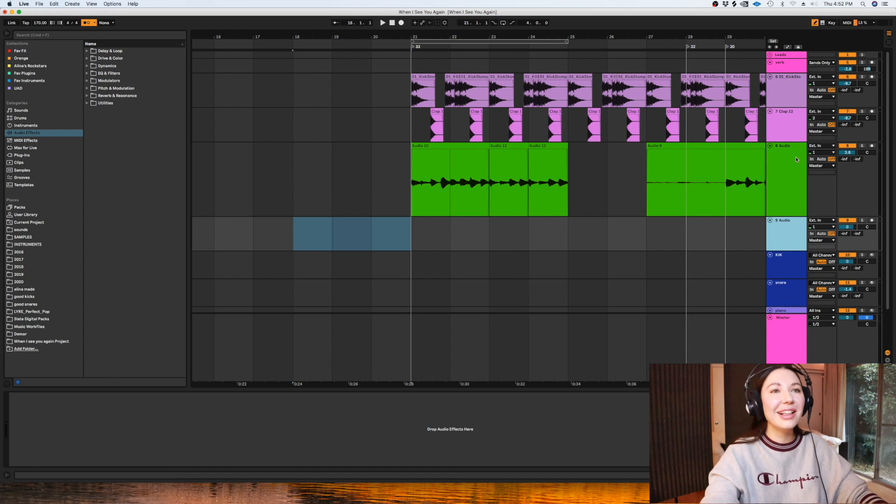
pyautogui.moveTo(786, 250); pyautogui.dragTo(786, 270)
pyautogui.rightClick(781, 250)
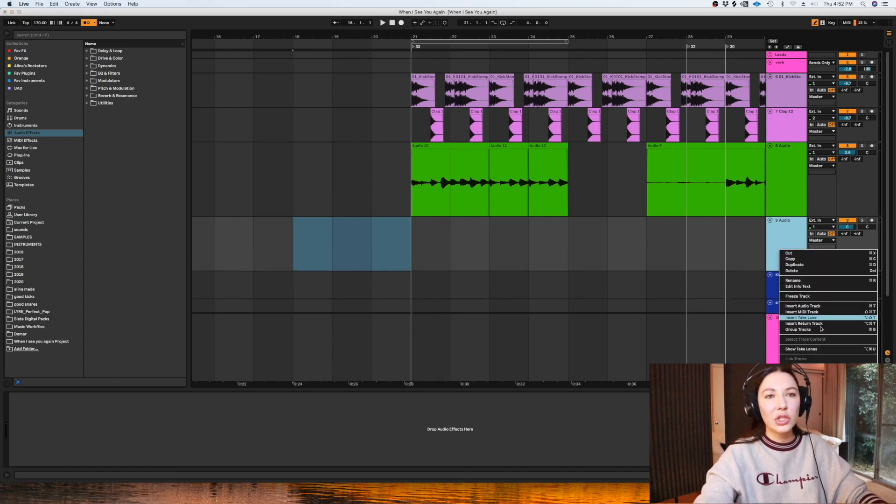
pyautogui.click(821, 391)
pyautogui.click(676, 255)
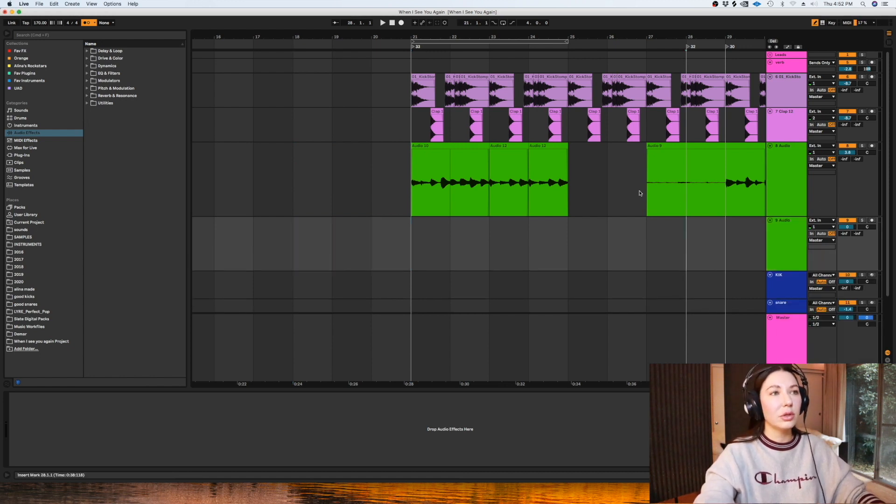
pyautogui.moveTo(574, 162); pyautogui.dragTo(431, 229)
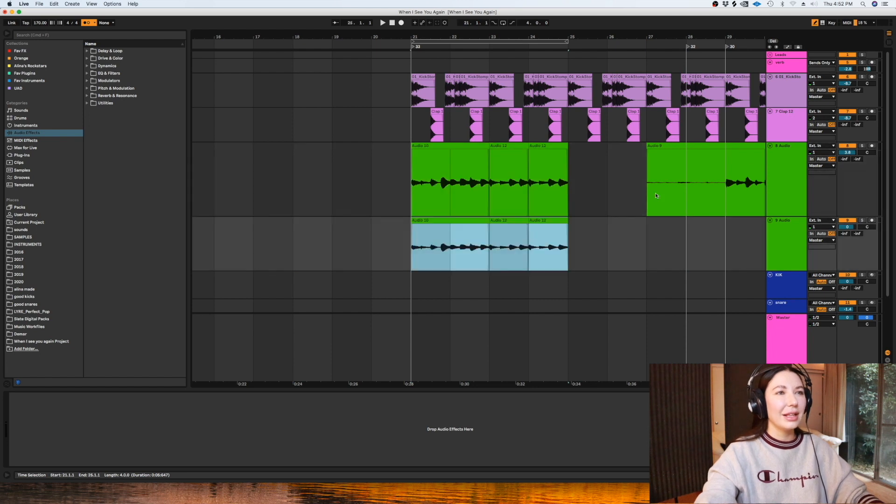
# Step: Delete the near-silent audio between bars 27 and 29 on 8 Audio and mute the 9 Audio track
pyautogui.moveTo(710, 155); pyautogui.dragTo(649, 152)
pyautogui.press('Delete')
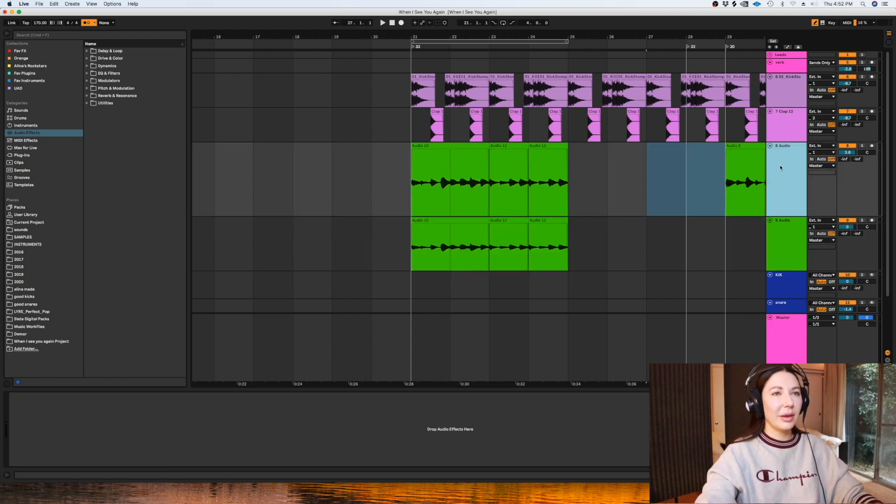
pyautogui.click(848, 221)
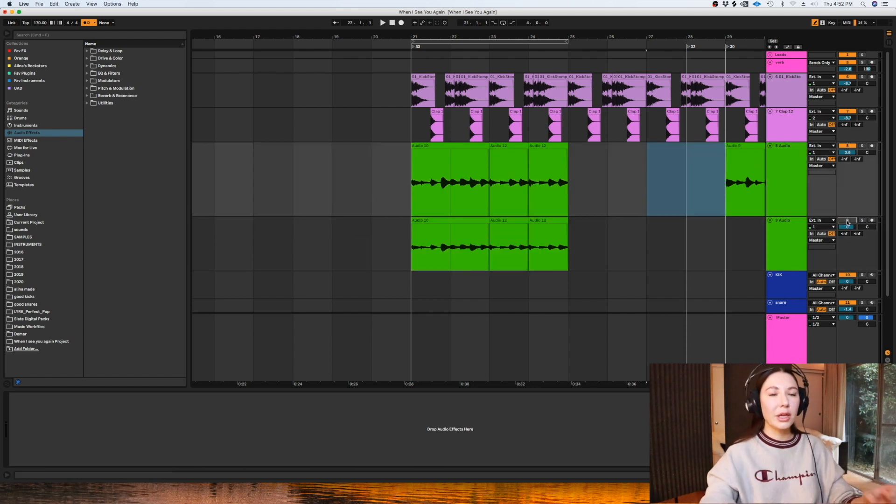
# Step: Comp the Audio 11 take into bars 21 to 25 of 8 Audio through its take lanes, and hide the lanes
pyautogui.click(773, 176)
pyautogui.press('super+alt+u')
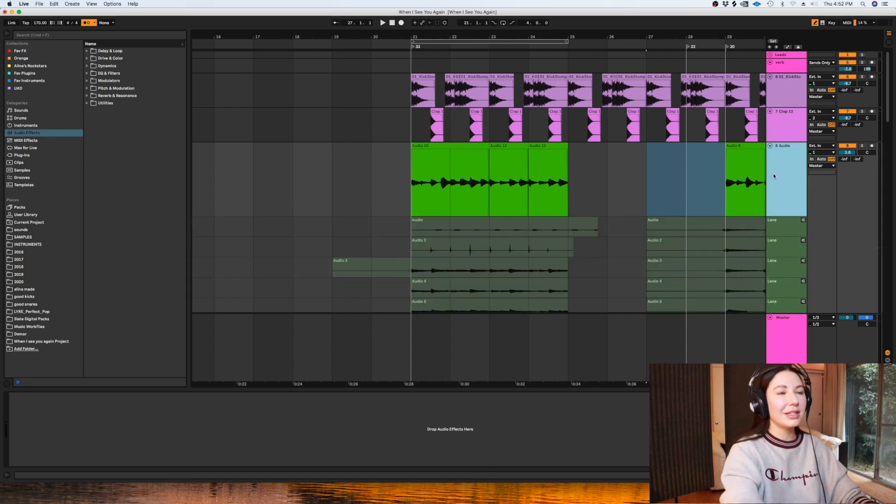
pyautogui.moveTo(887, 108); pyautogui.dragTo(886, 158)
pyautogui.moveTo(569, 196); pyautogui.dragTo(412, 197)
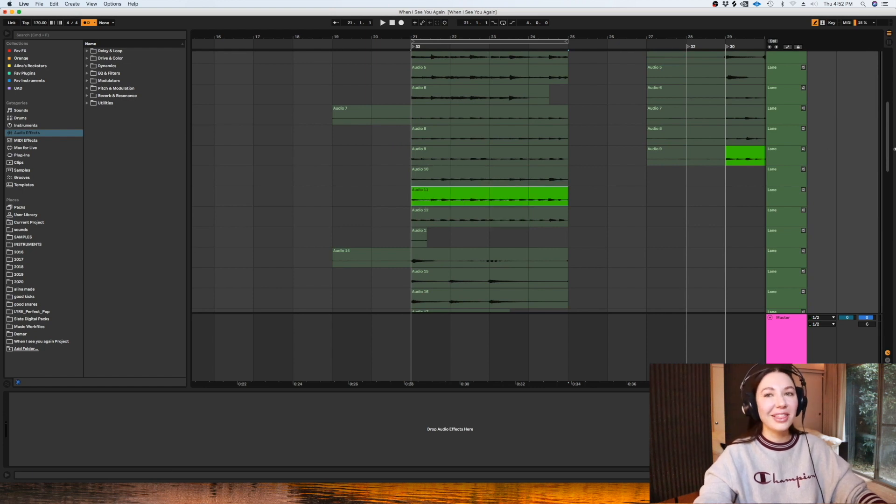
pyautogui.moveTo(889, 128); pyautogui.dragTo(888, 81)
pyautogui.click(790, 160)
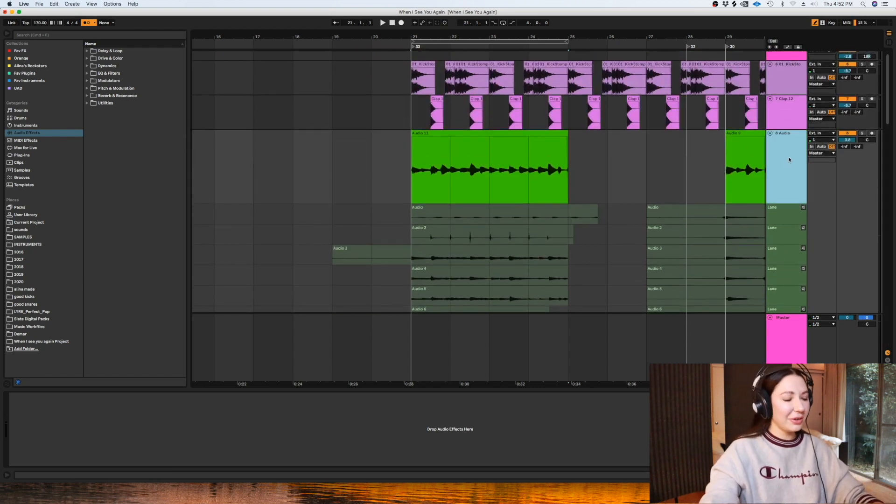
pyautogui.press('super+alt+u')
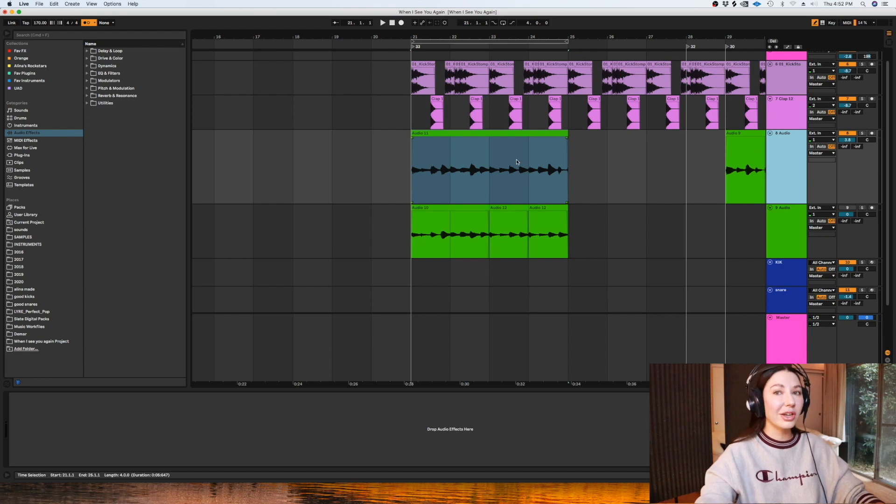
# Step: Unmute 9 Audio and pan it 50R, and pan 8 Audio 50L with its volume at 0 dB
pyautogui.click(425, 188)
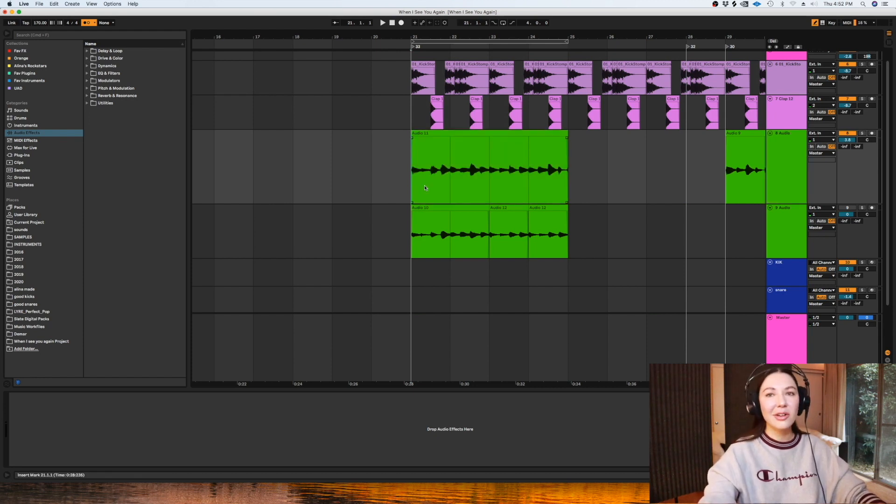
pyautogui.press('+')
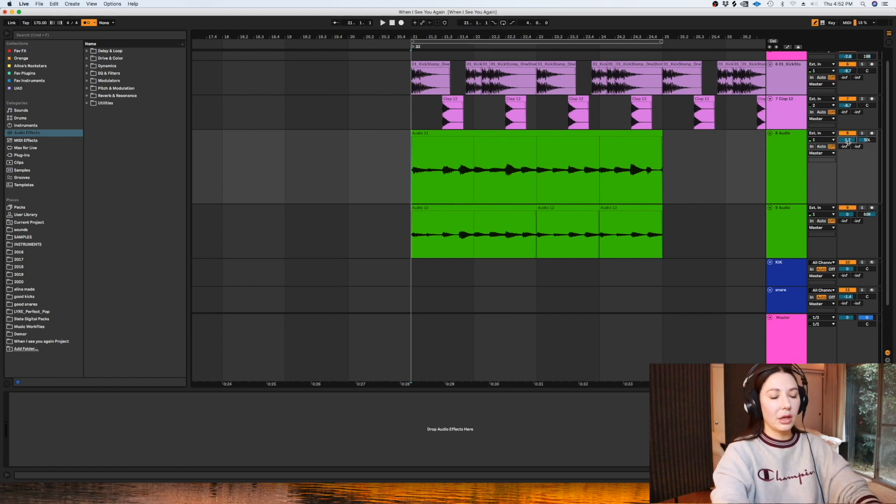
pyautogui.click(811, 153)
# Step: Insert a green audio track panned 50L below 8 Audio, move the Audio 11 clip onto it, and centre 8 Audio's pan
pyautogui.click(796, 159)
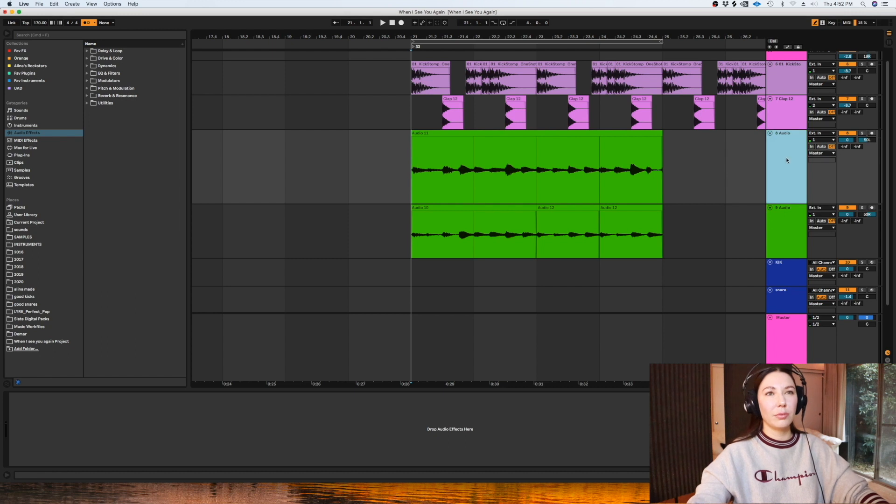
pyautogui.press('super+t')
pyautogui.rightClick(793, 230)
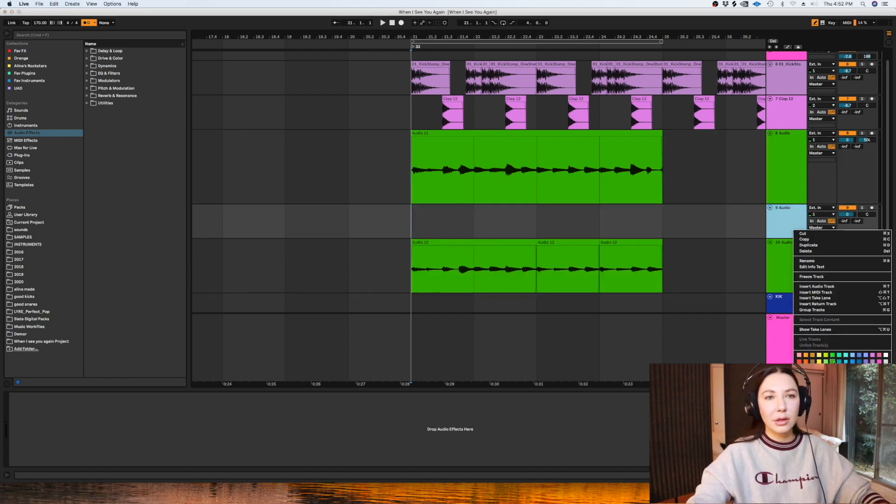
pyautogui.click(833, 362)
pyautogui.press('super+z')
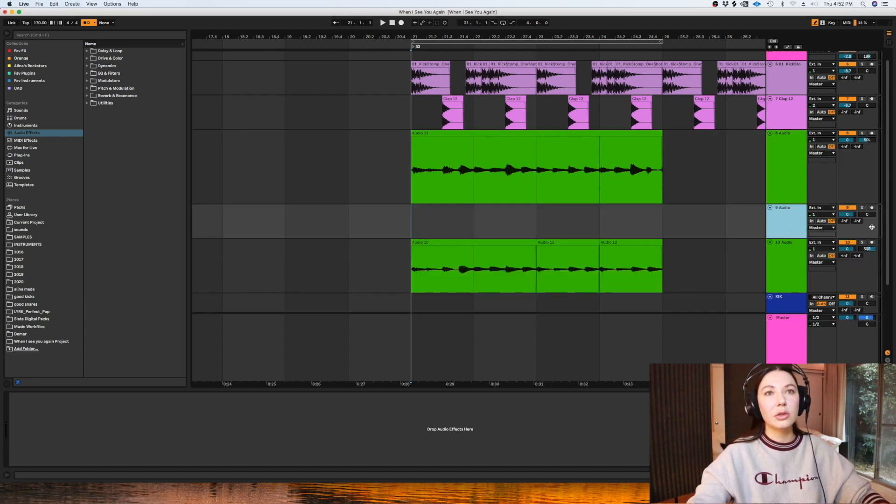
pyautogui.click(868, 215)
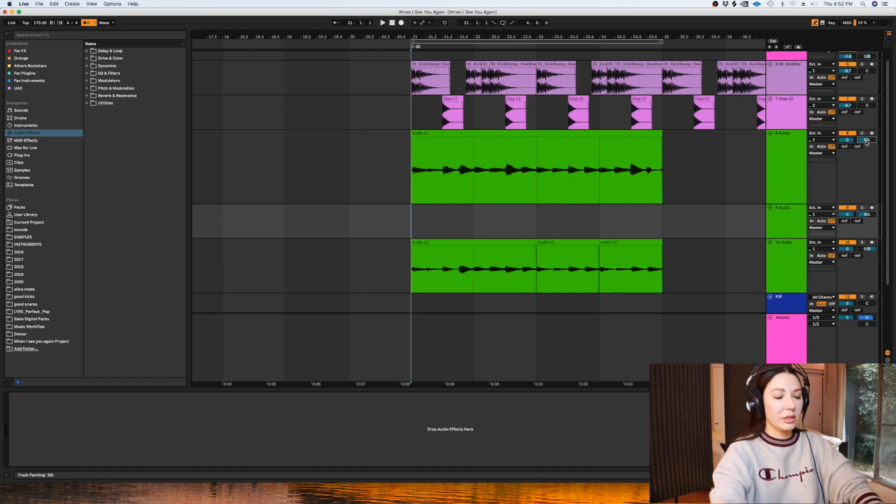
pyautogui.moveTo(444, 141); pyautogui.dragTo(458, 217)
# Step: Play bars 21 to 25 with looping on and make the 9 Audio track slightly taller
pyautogui.press('super+l')
pyautogui.press('space')
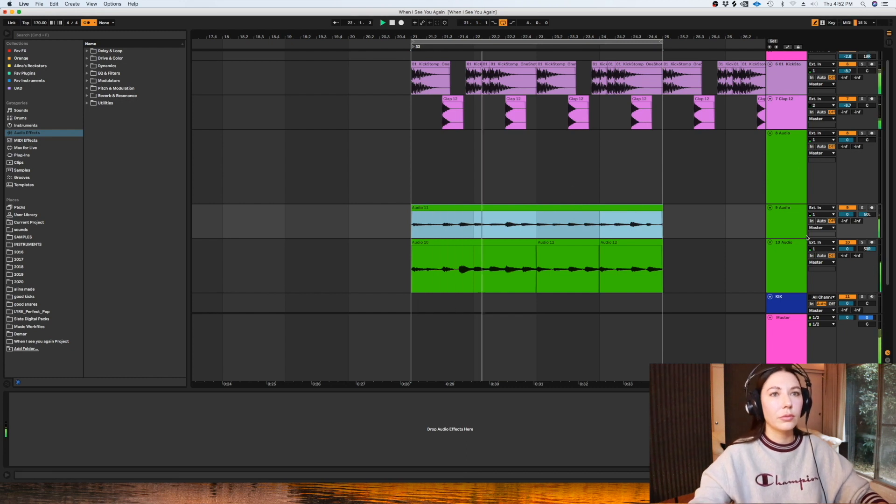
pyautogui.moveTo(801, 239); pyautogui.dragTo(800, 245)
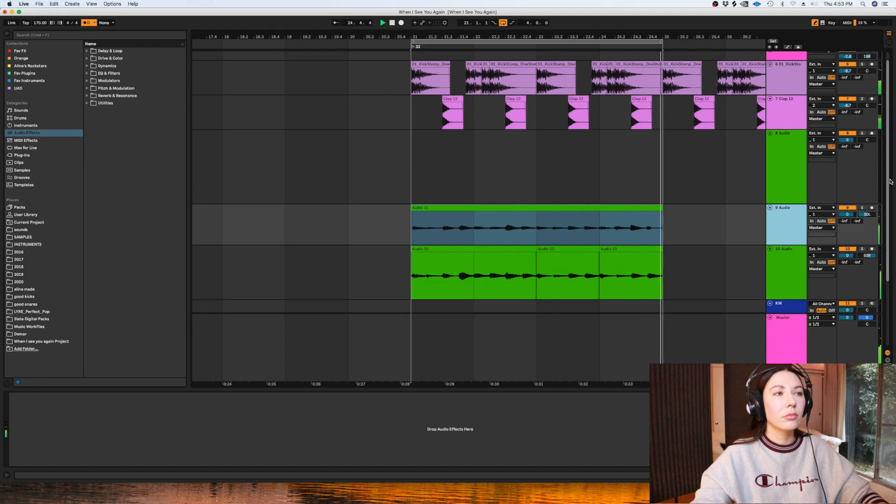
# Step: Open the Audio 11 clip on 9 Audio and quantize its entire contents
pyautogui.doubleClick(592, 208)
pyautogui.press('super+a')
pyautogui.press('super+u')
pyautogui.hotkey('shift', 'Tab')
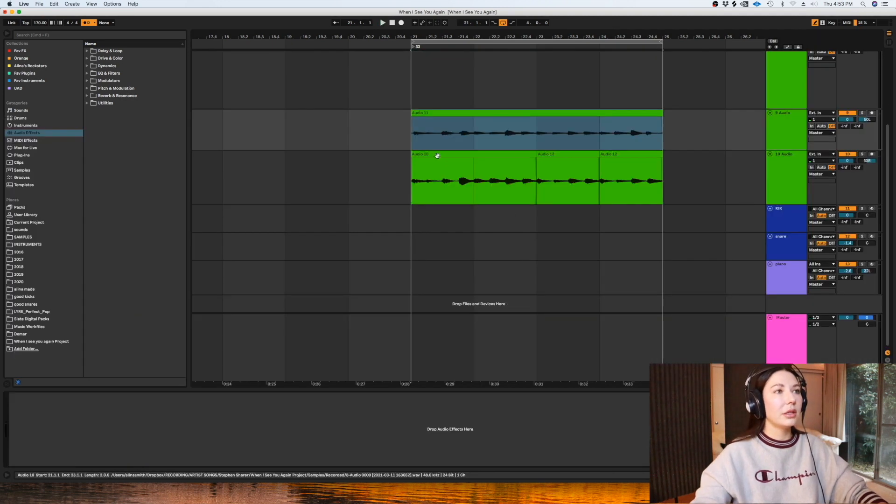
# Step: Open the Audio 10 clip on 10 Audio to inspect it, and return to the device view
pyautogui.doubleClick(434, 171)
pyautogui.moveTo(151, 151); pyautogui.dragTo(142, 152)
pyautogui.hotkey('shift', 'Tab')
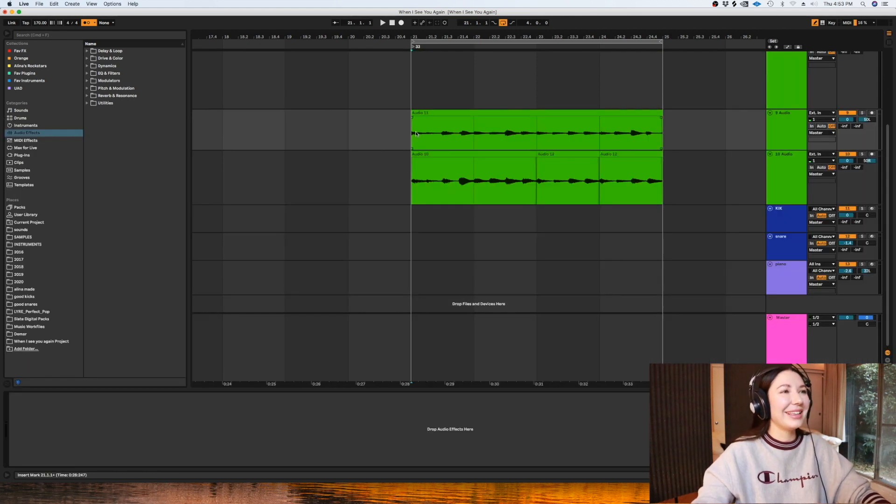
# Step: Consolidate the 10 Audio clips between bars 21 and 25 into a single clip
pyautogui.click(522, 154)
pyautogui.keyDown('shift'); pyautogui.click(622, 154); pyautogui.keyUp('shift')
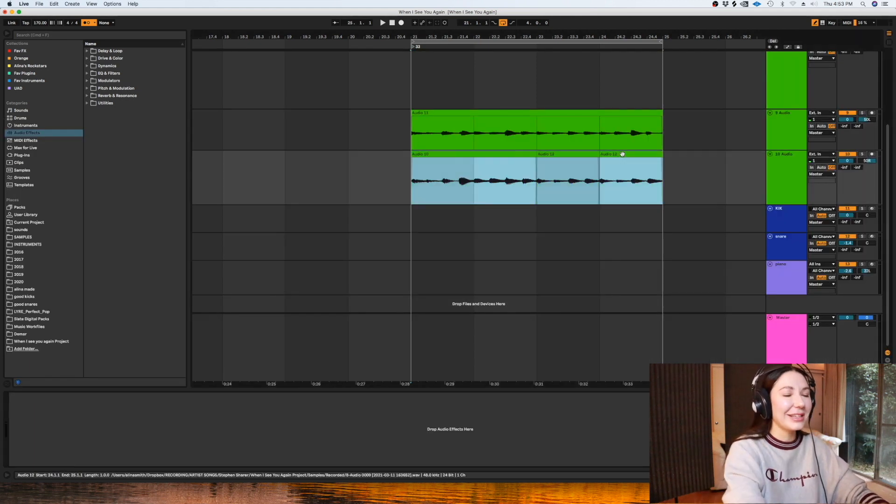
pyautogui.press('super+j')
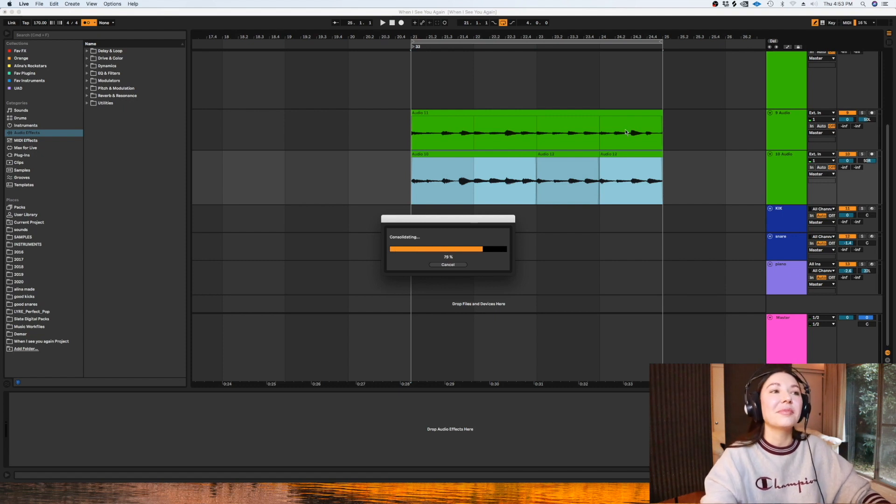
# Step: Open the consolidated clip on 10 Audio and quantize its entire contents
pyautogui.doubleClick(585, 156)
pyautogui.click(531, 246)
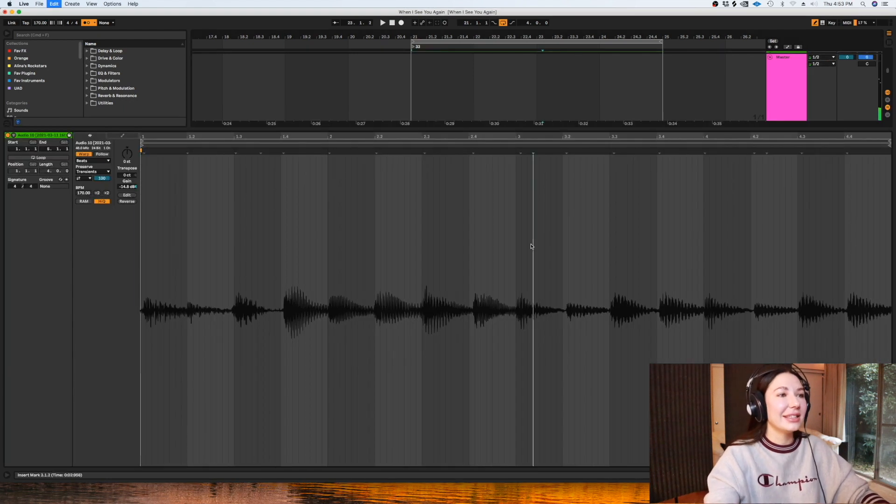
pyautogui.press('super+a')
pyautogui.press('super+u')
# Step: Play both doubles together from the device view, and solo 9 Audio to check its clip separately
pyautogui.press('space')
pyautogui.hotkey('shift', 'Tab')
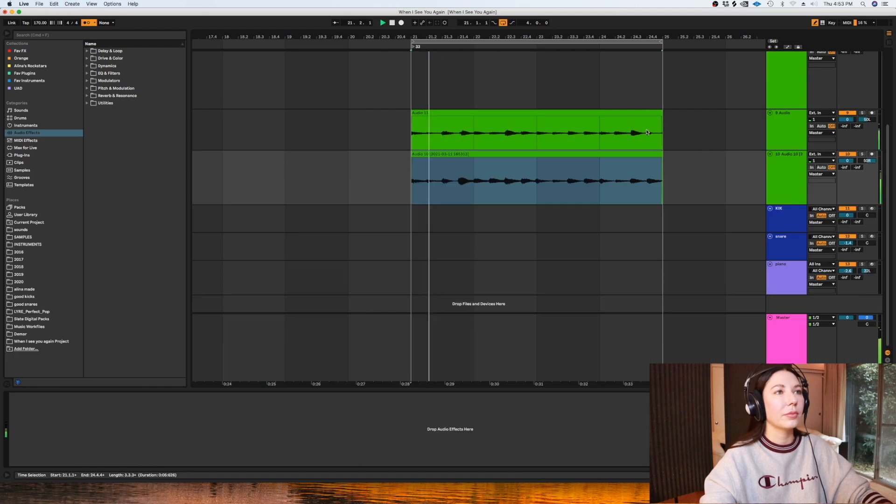
pyautogui.press('space')
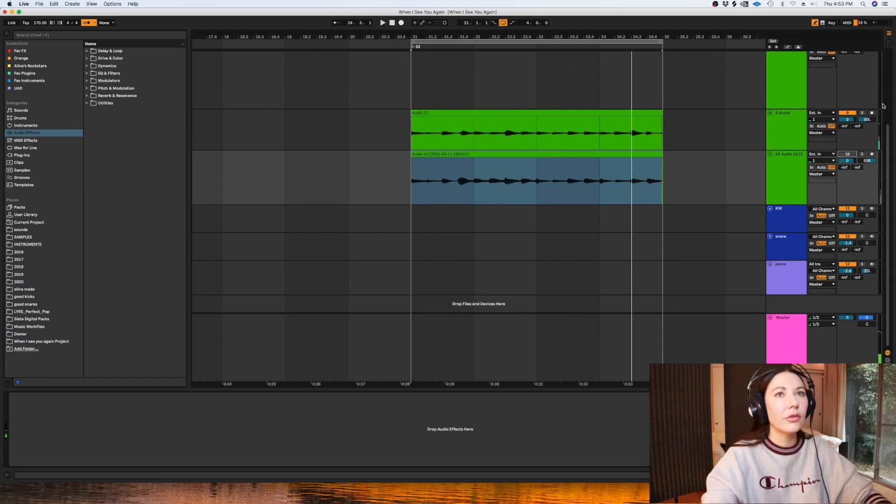
pyautogui.click(862, 114)
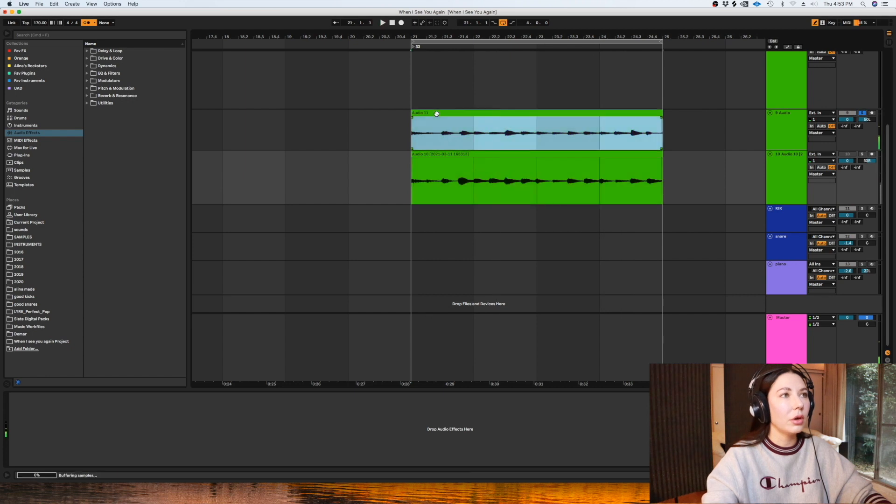
pyautogui.doubleClick(436, 113)
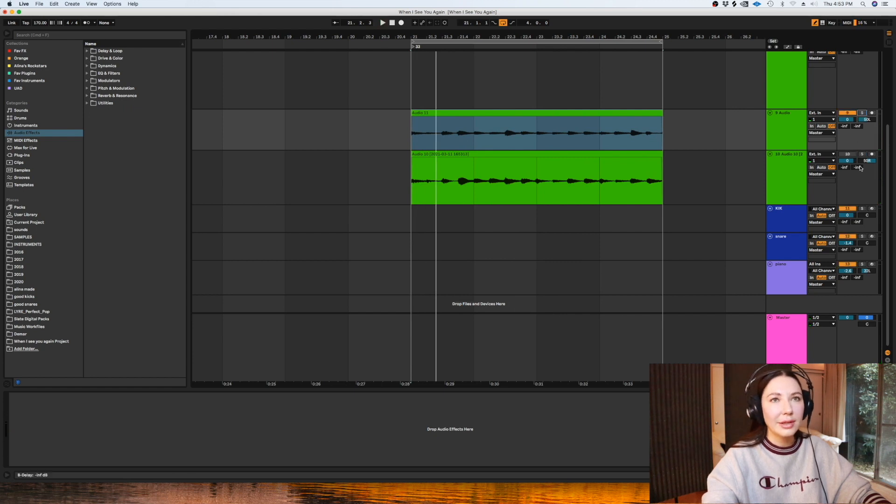
# Step: Make the 10 Audio track shorter and the 9 Audio track slightly taller
pyautogui.scroll(3, 835, 167)
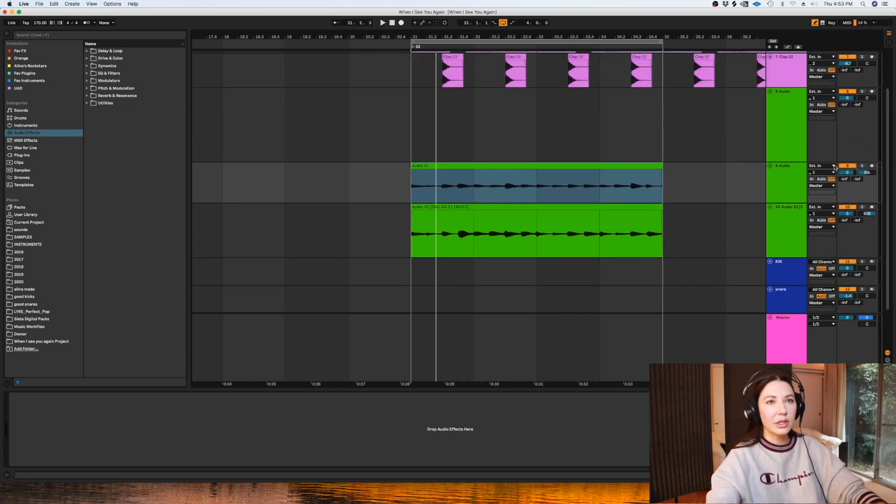
pyautogui.moveTo(782, 256); pyautogui.dragTo(782, 244)
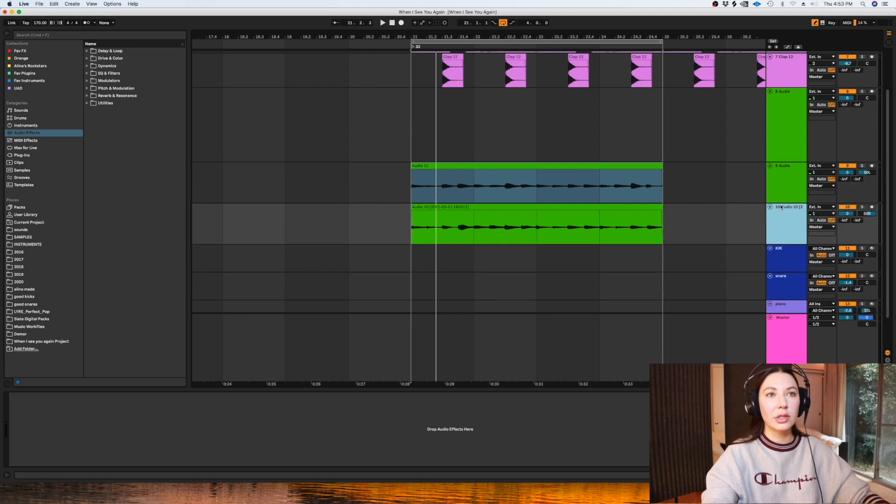
pyautogui.moveTo(780, 201); pyautogui.dragTo(779, 209)
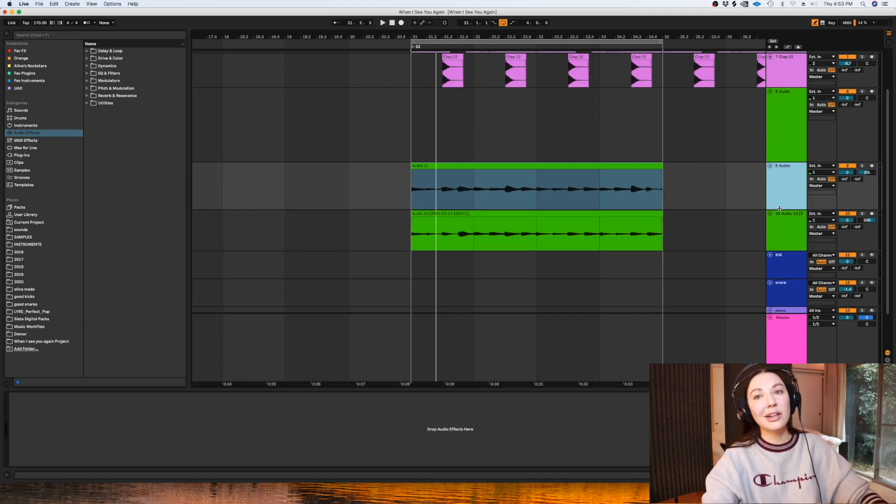
# Step: Duplicate the clips on 9 Audio and 10 Audio into bars 25 to 29, and delete locator 32 at bar 28
pyautogui.press('-')
pyautogui.press('-')
pyautogui.press('-')
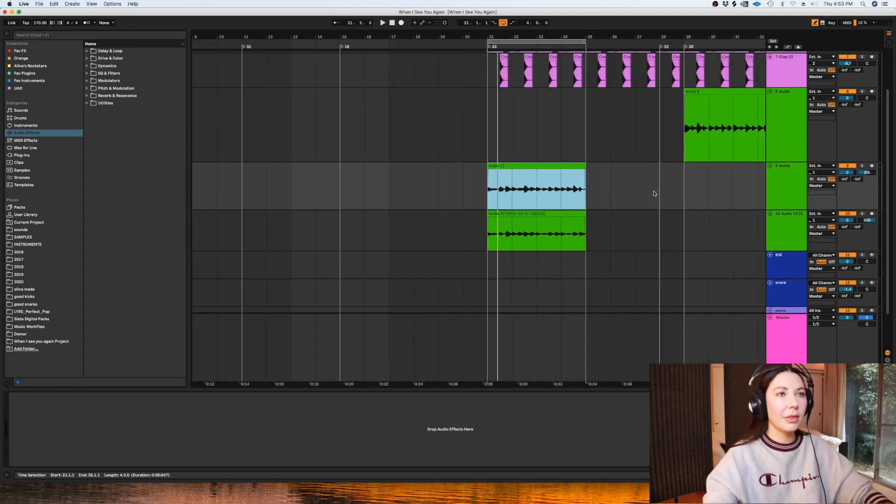
pyautogui.moveTo(585, 238); pyautogui.dragTo(492, 173)
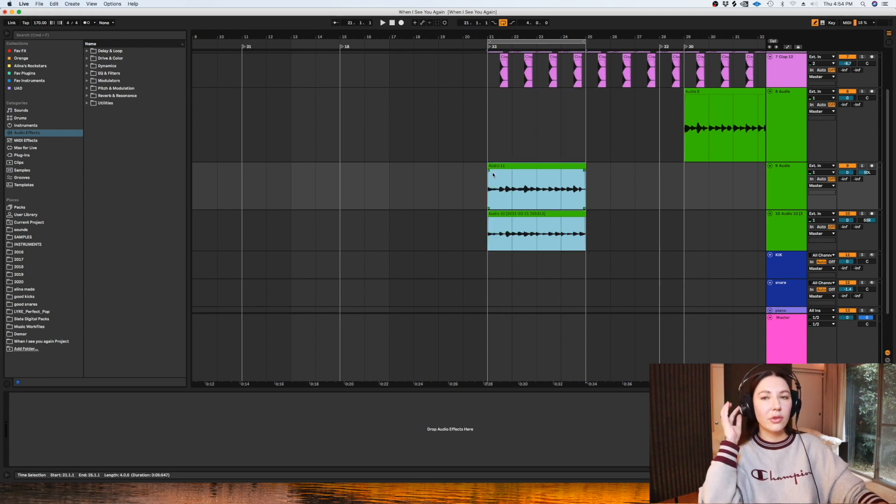
pyautogui.press('super+d')
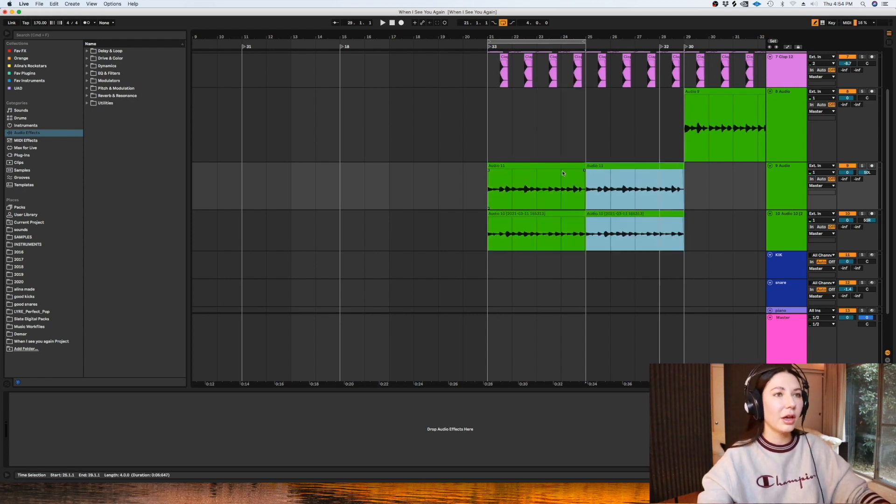
pyautogui.rightClick(662, 47)
pyautogui.click(681, 58)
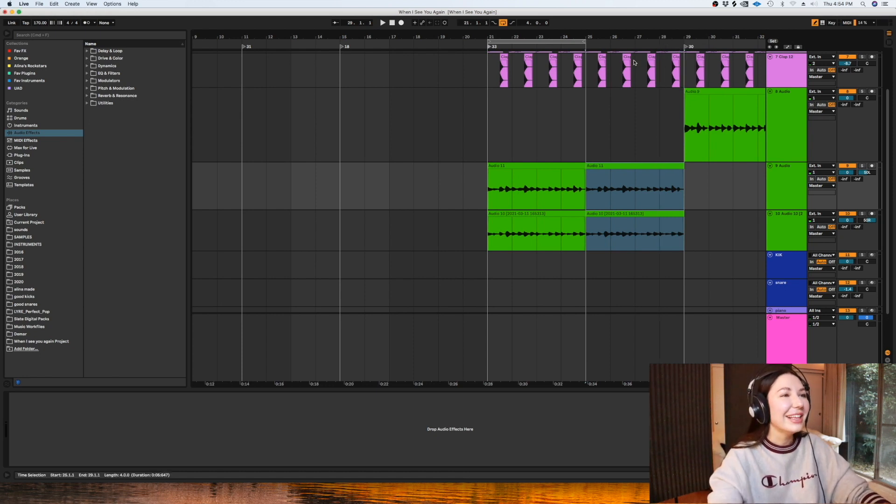
# Step: Mute 9 Audio and show the take lanes of 8 Audio
pyautogui.click(493, 127)
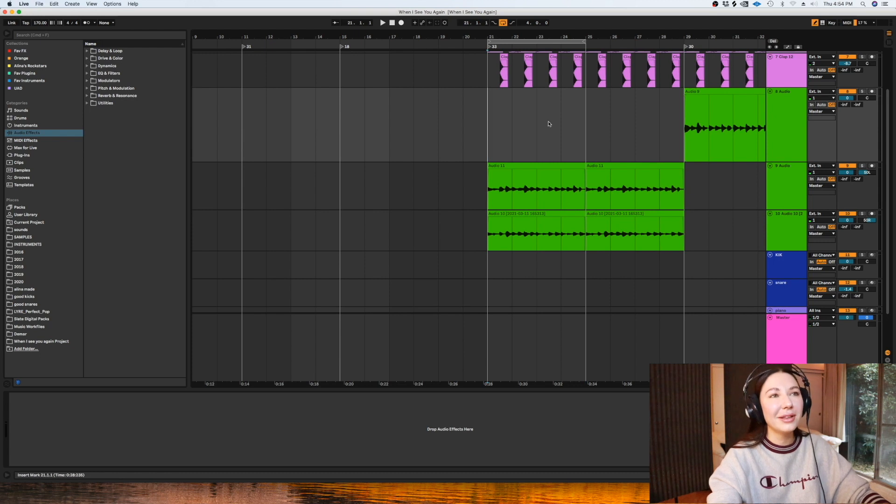
pyautogui.click(463, 173)
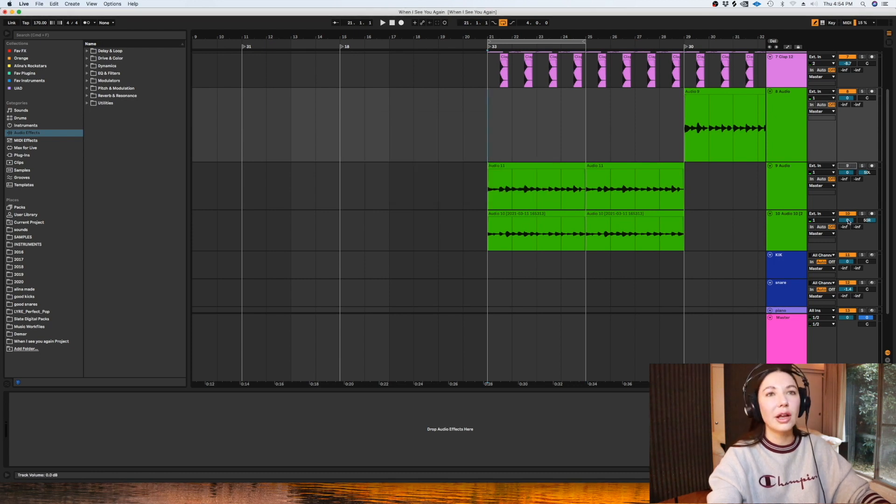
pyautogui.click(776, 105)
pyautogui.press('super+alt+u')
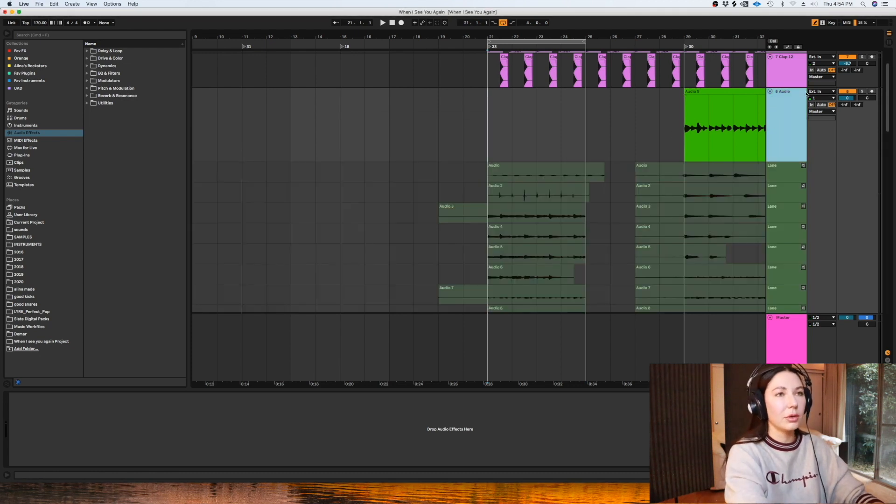
# Step: Comp the Audio 15 take into bars 21 to 25 of 8 Audio and play it back
pyautogui.moveTo(888, 86); pyautogui.dragTo(836, 154)
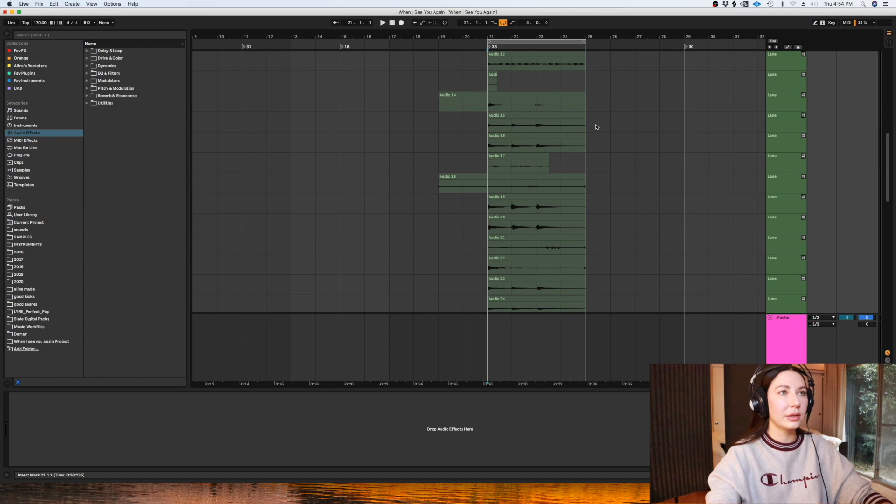
pyautogui.click(565, 127)
pyautogui.press('space')
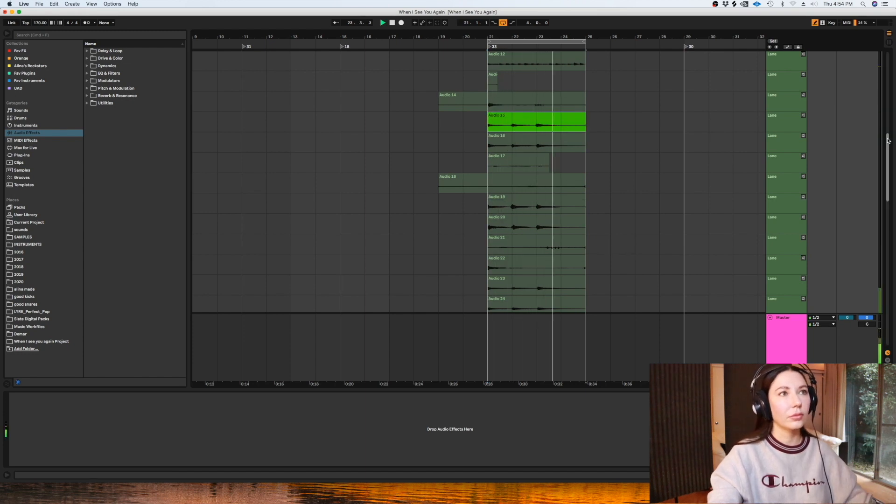
pyautogui.scroll(10, 888, 140)
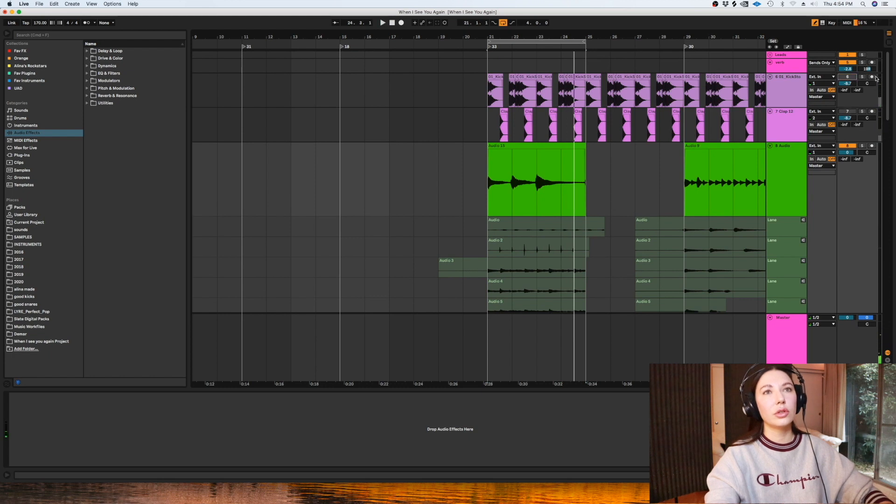
# Step: Comp the Audio 16 take into bars 21 to 25 of 8 Audio and play it back
pyautogui.scroll(-10, 886, 146)
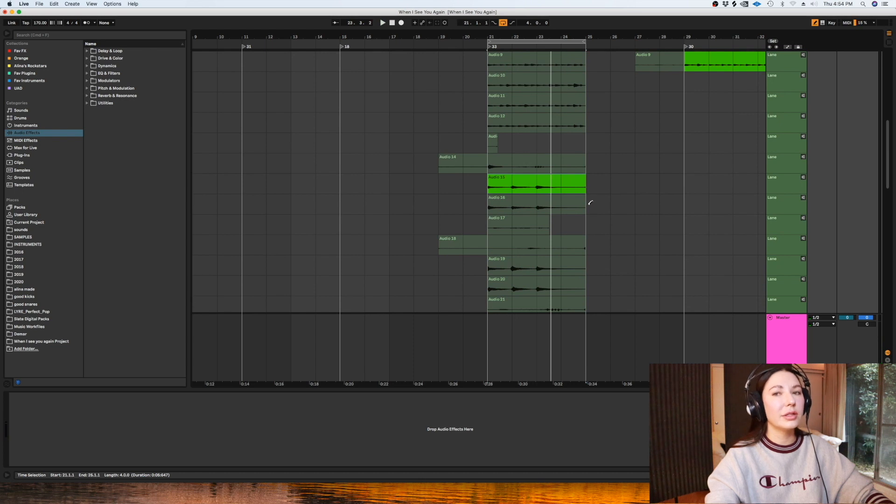
pyautogui.press('space')
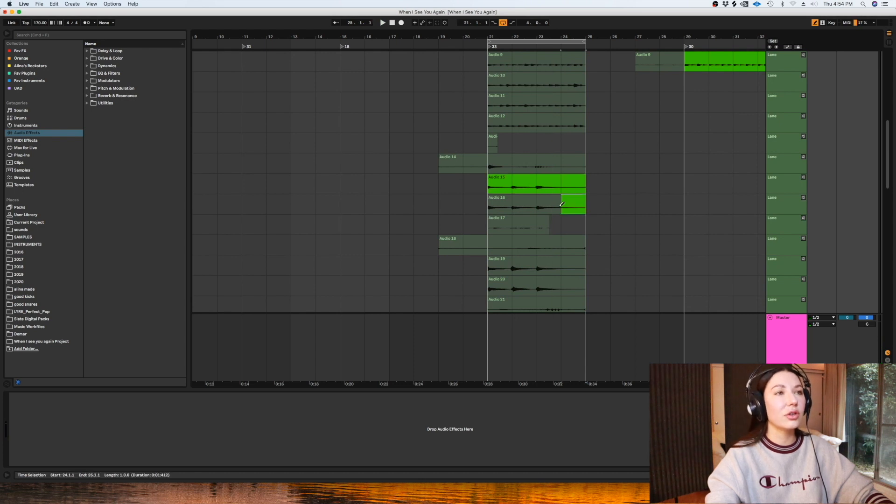
pyautogui.click(490, 204)
pyautogui.press('space')
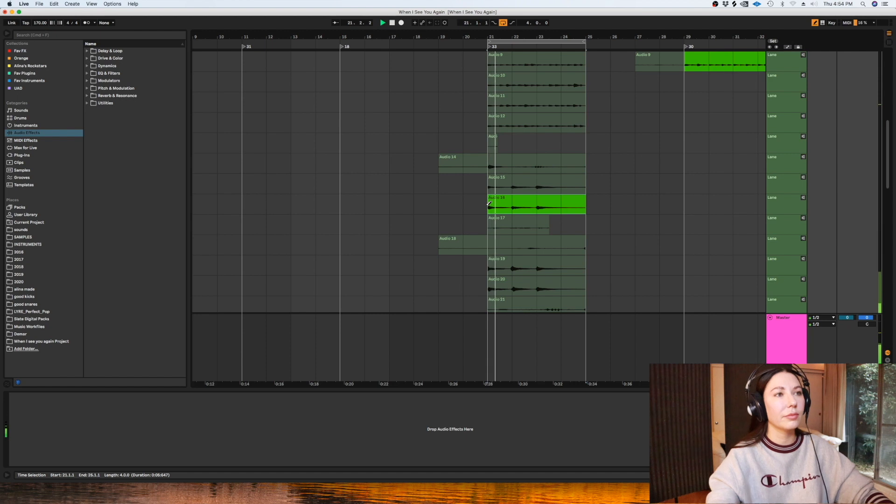
pyautogui.moveTo(887, 125); pyautogui.dragTo(887, 141)
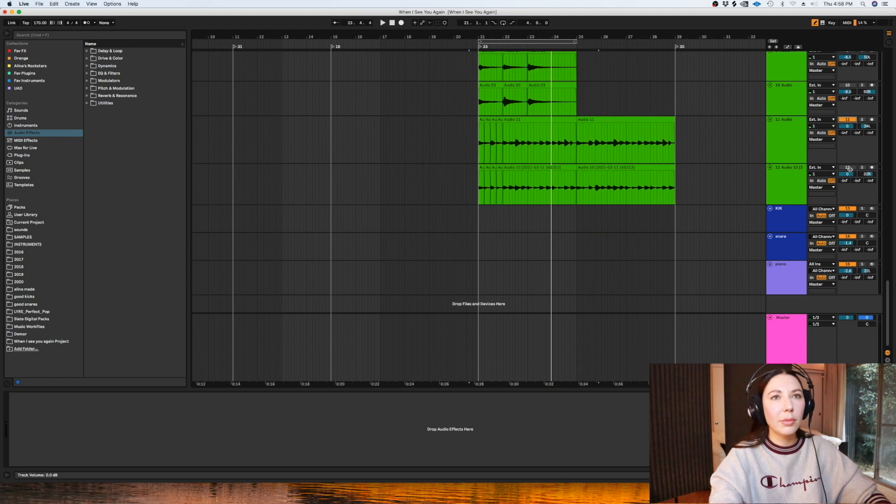
# Step: Comp the Audio 30 take into bars 21 to 25 of 8 Audio and pan the track 16R
pyautogui.scroll(10, 880, 233)
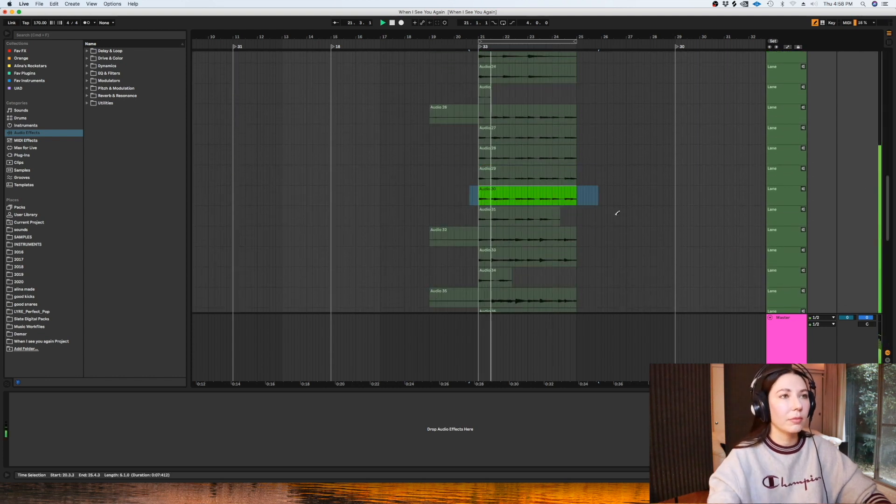
pyautogui.scroll(15, 832, 149)
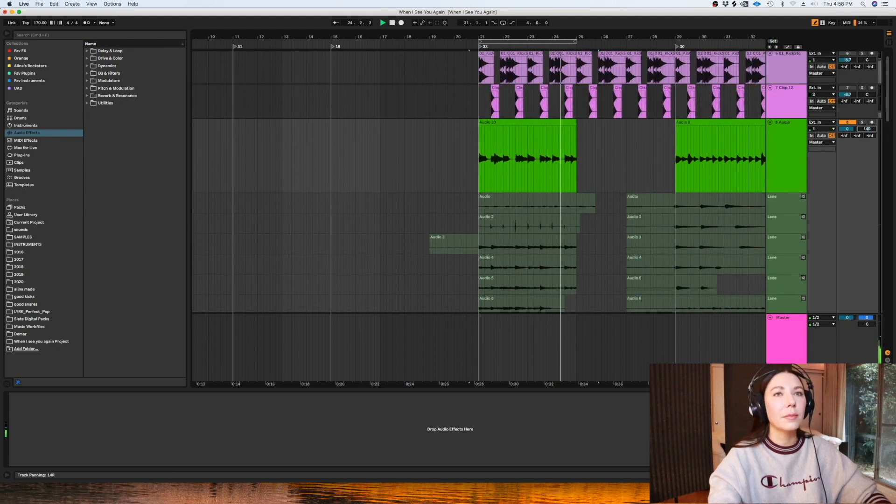
pyautogui.scroll(-3, 533, 140)
pyautogui.scroll(3, 533, 140)
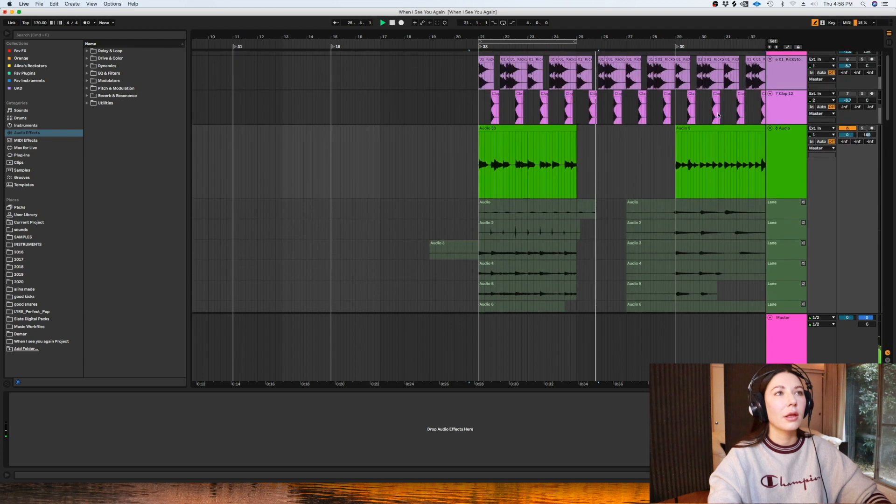
# Step: Loop the span of the Audio 30 clip on 8 Audio
pyautogui.click(533, 131)
pyautogui.press('super+l')
pyautogui.press('z')
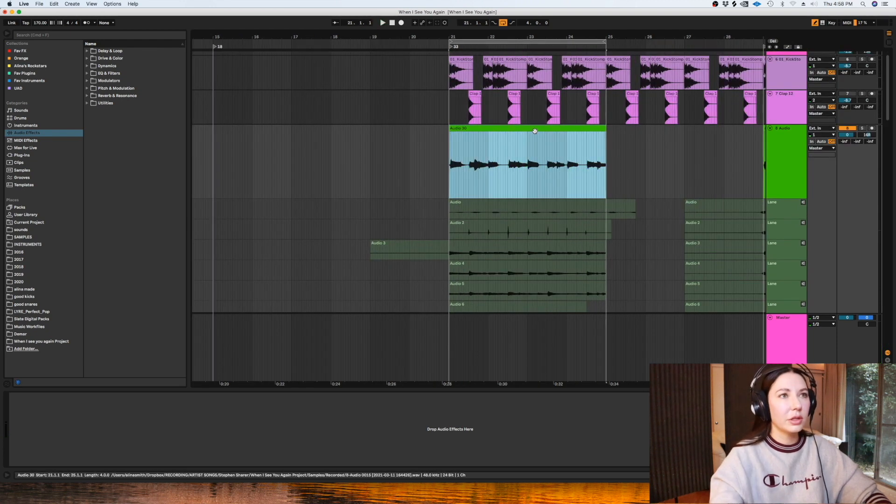
# Step: Comp the Audio 29 take into bars 21 to 25 of 8 Audio and play it back
pyautogui.scroll(-15, 719, 182)
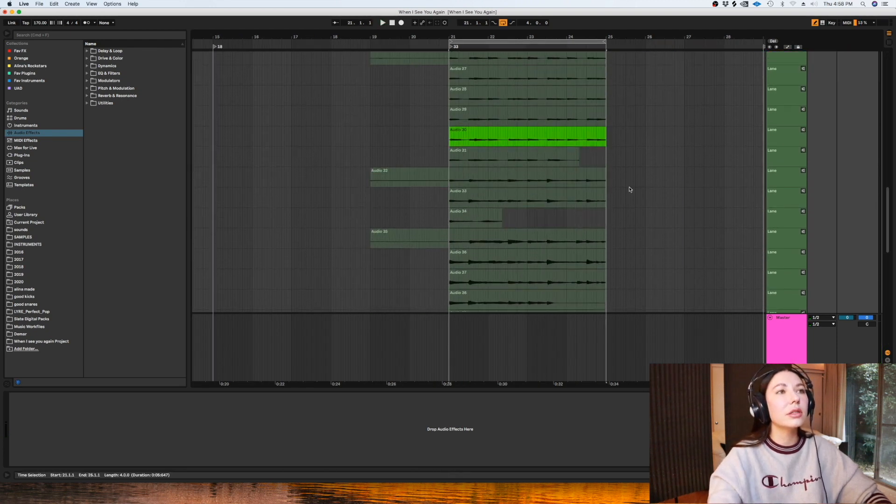
pyautogui.click(613, 109)
pyautogui.press('space')
pyautogui.moveTo(889, 198); pyautogui.dragTo(888, 161)
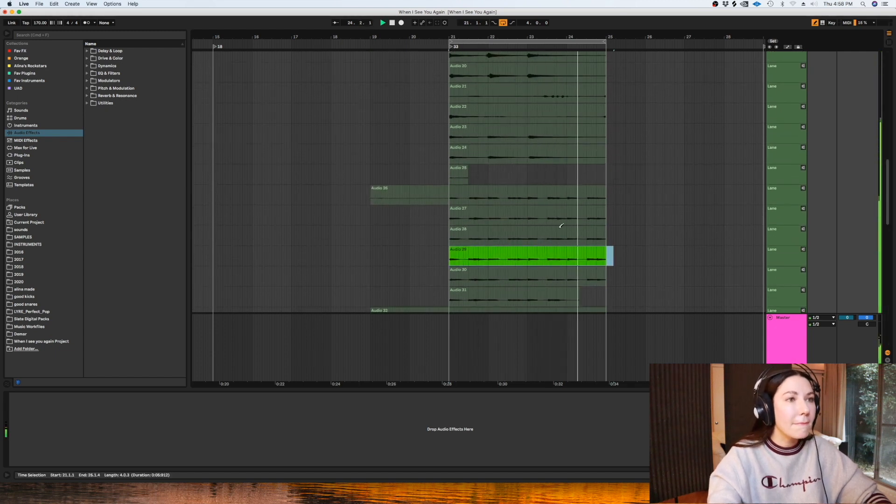
# Step: Comp the Audio 28 take over 8 Audio from 22.3 to bar 25, and hide the track's take lanes
pyautogui.moveTo(606, 235); pyautogui.dragTo(461, 236)
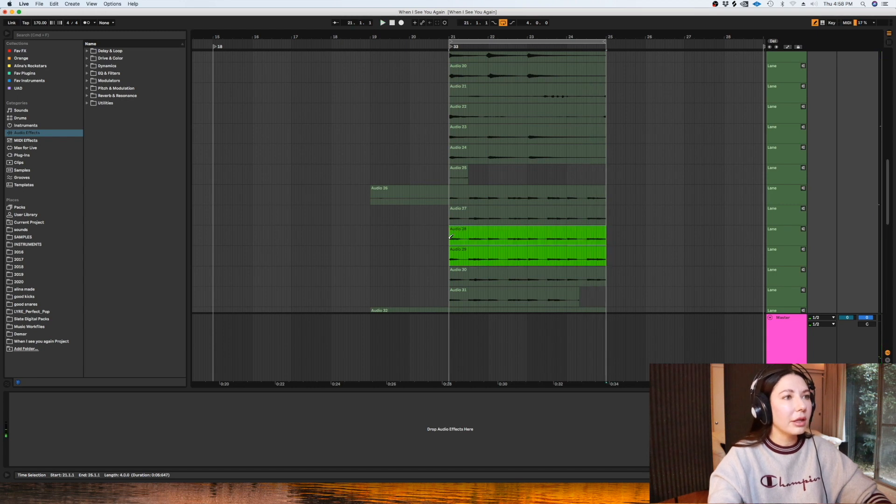
pyautogui.scroll(10, 855, 192)
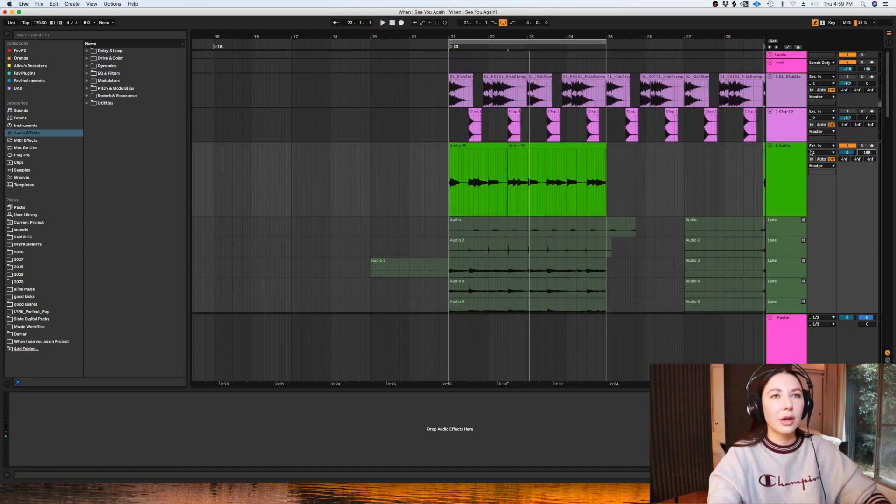
pyautogui.click(791, 159)
pyautogui.press('super+alt+u')
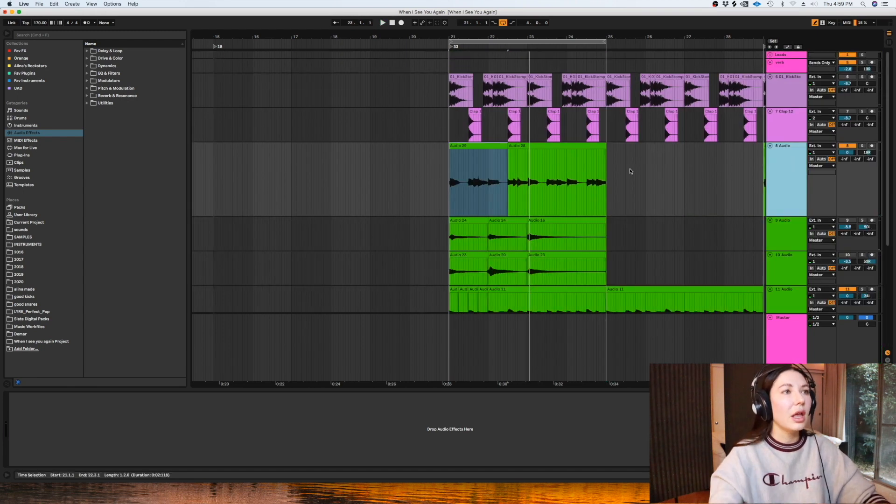
# Step: Search the browser's whole library for pro-q and add FabFilter Pro-Q 2 to the 8 Audio track
pyautogui.click(495, 169)
pyautogui.click(24, 37)
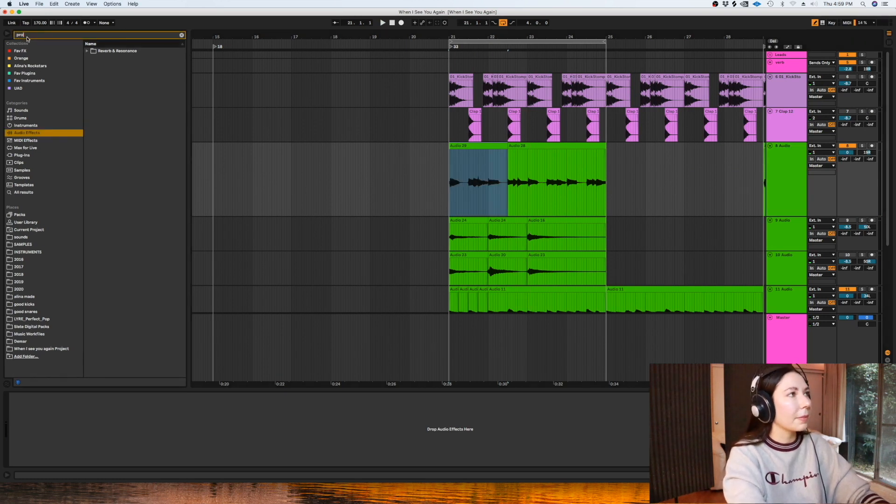
pyautogui.click(27, 193)
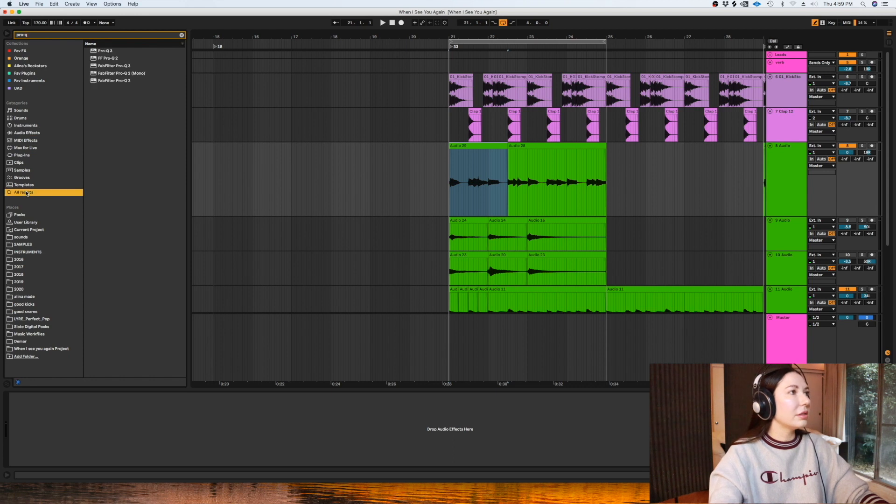
pyautogui.moveTo(105, 80); pyautogui.dragTo(159, 125)
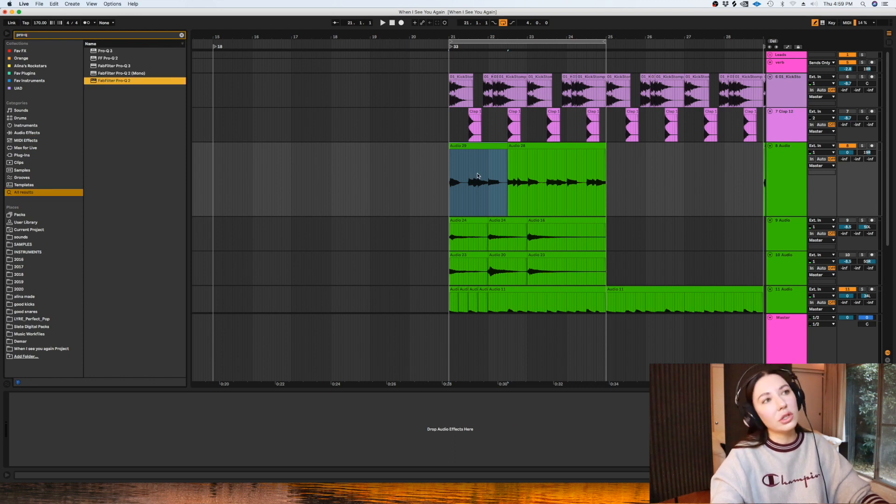
pyautogui.moveTo(477, 175); pyautogui.dragTo(478, 176)
# Step: Create a Low Cut band in Pro-Q 2 with a steeper slope than 12 dB/oct and raise its cutoff frequency
pyautogui.doubleClick(45, 129)
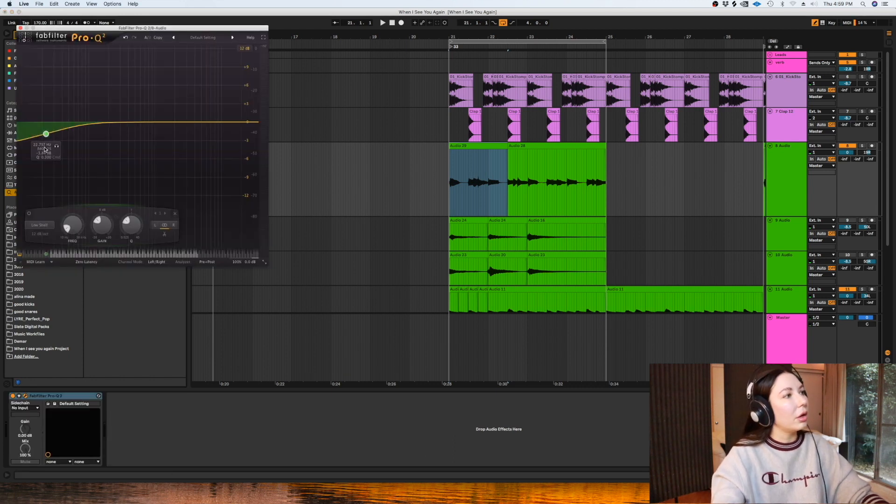
pyautogui.click(41, 225)
pyautogui.click(48, 249)
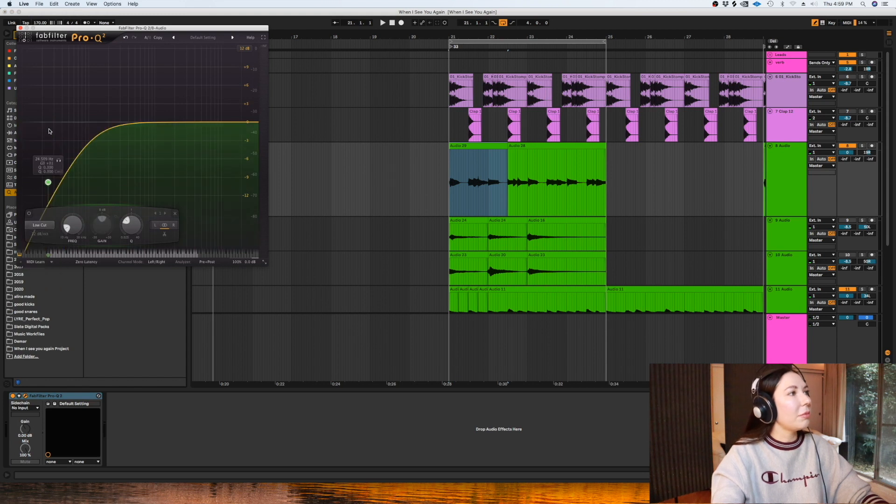
pyautogui.click(42, 235)
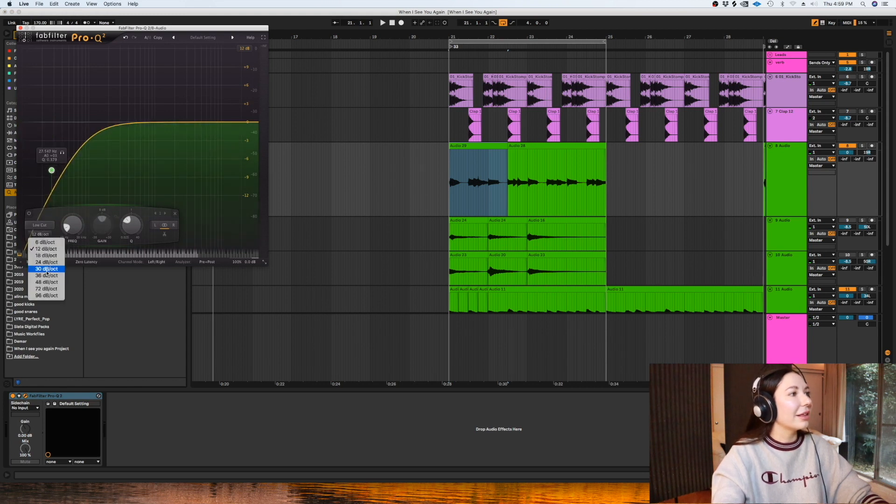
pyautogui.click(49, 279)
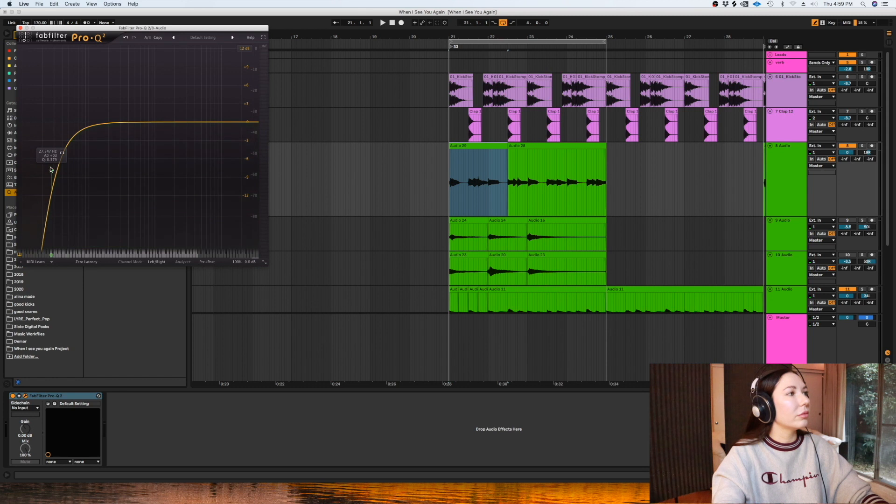
pyautogui.moveTo(55, 174); pyautogui.dragTo(64, 170)
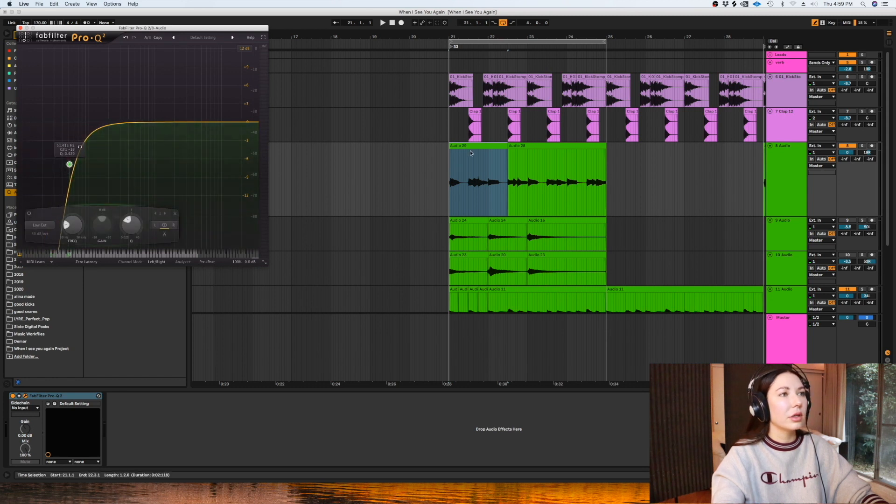
# Step: Raise the low-cut frequency further while auditioning 8 Audio from bar 21, and close the Pro-Q 2 window
pyautogui.click(452, 158)
pyautogui.press('space')
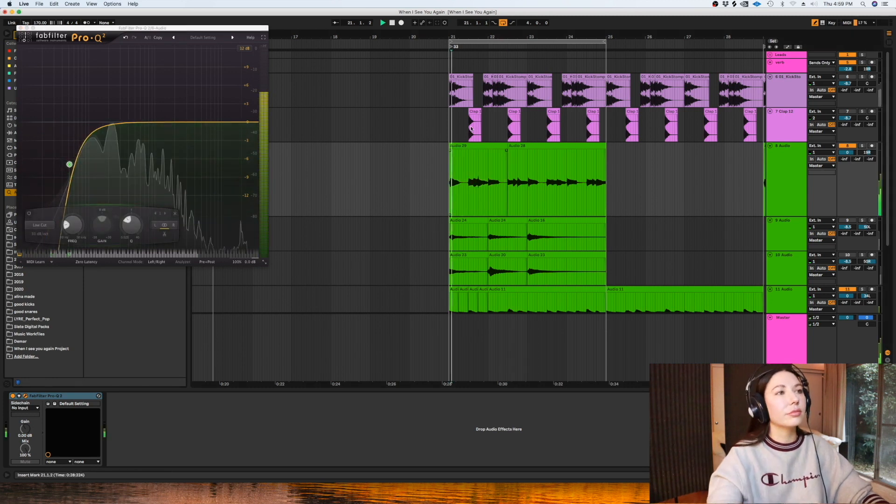
pyautogui.click(69, 165)
pyautogui.moveTo(69, 166); pyautogui.dragTo(89, 161)
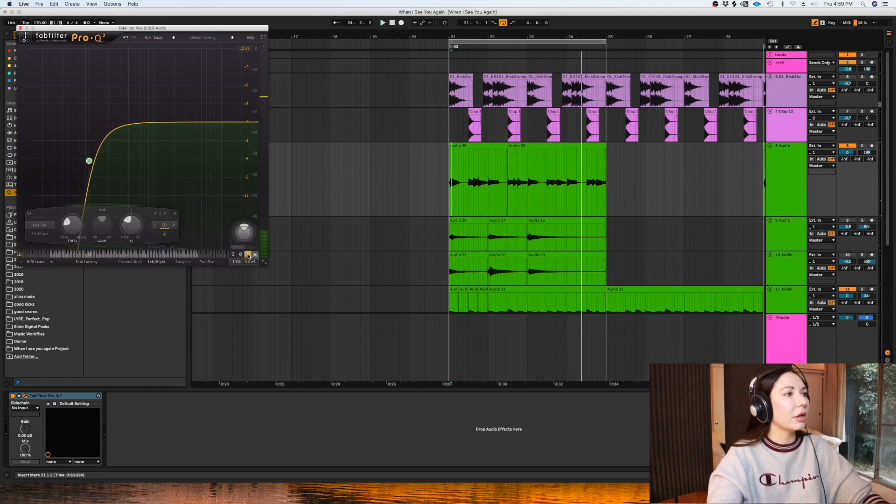
pyautogui.press('space')
pyautogui.moveTo(89, 160); pyautogui.dragTo(107, 157)
pyautogui.press('space')
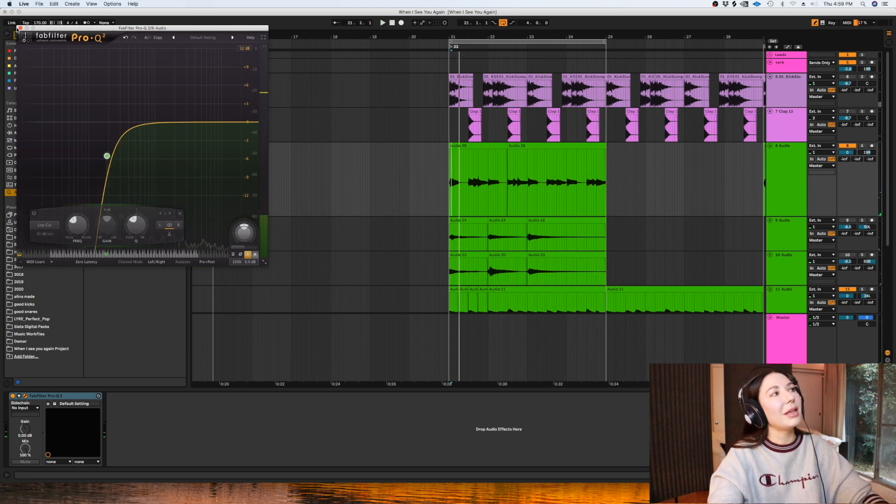
pyautogui.click(19, 29)
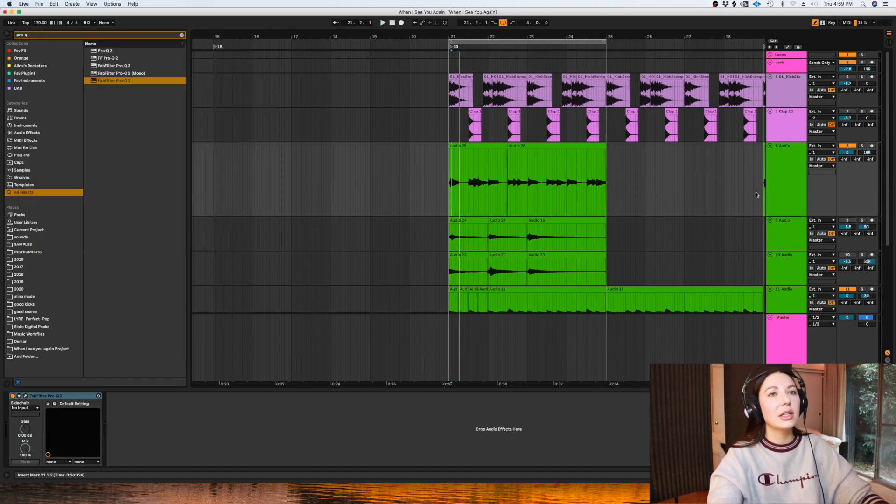
# Step: Reduce the height of the 8 Audio track and pan it 34R
pyautogui.moveTo(783, 216); pyautogui.dragTo(742, 189)
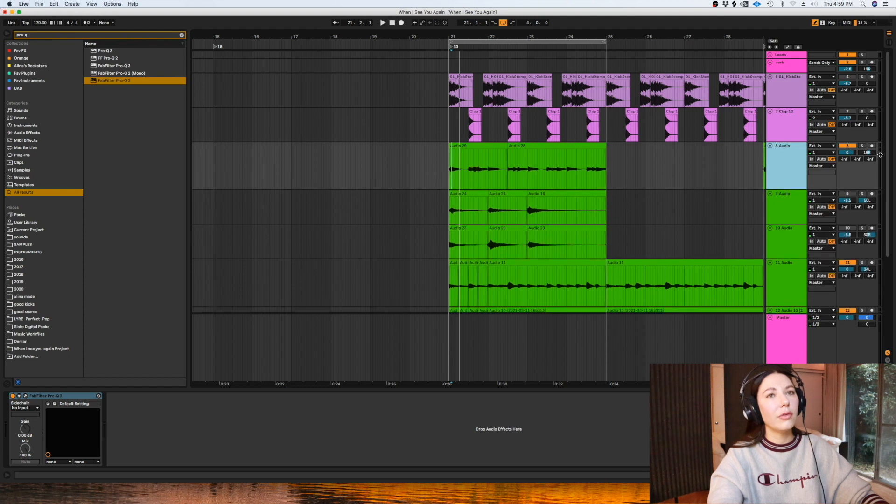
pyautogui.click(438, 169)
pyautogui.press('+')
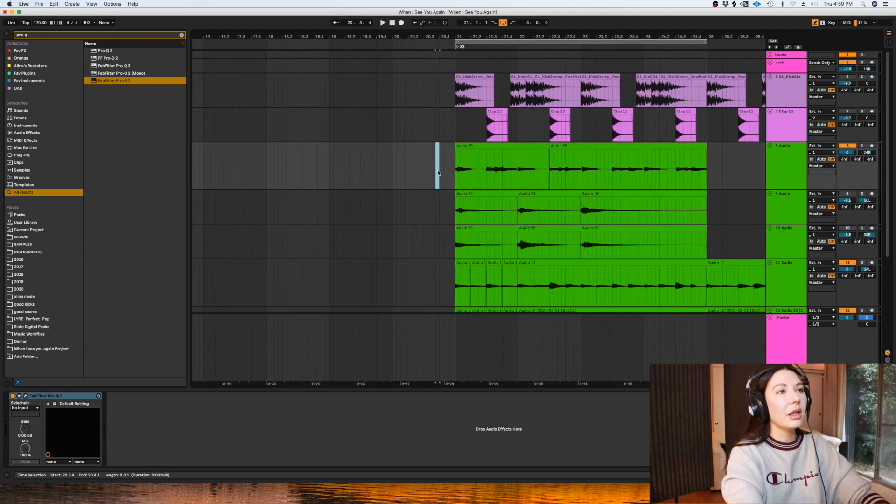
pyautogui.press('+')
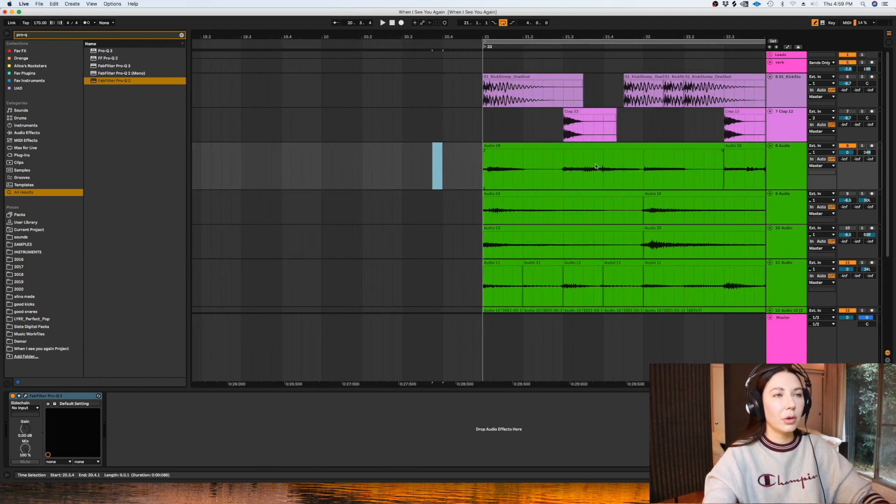
# Step: Remove the tail of the first 8 Audio clip before bar 22, audition it, and extend its end slightly to leave a small gap
pyautogui.click(493, 168)
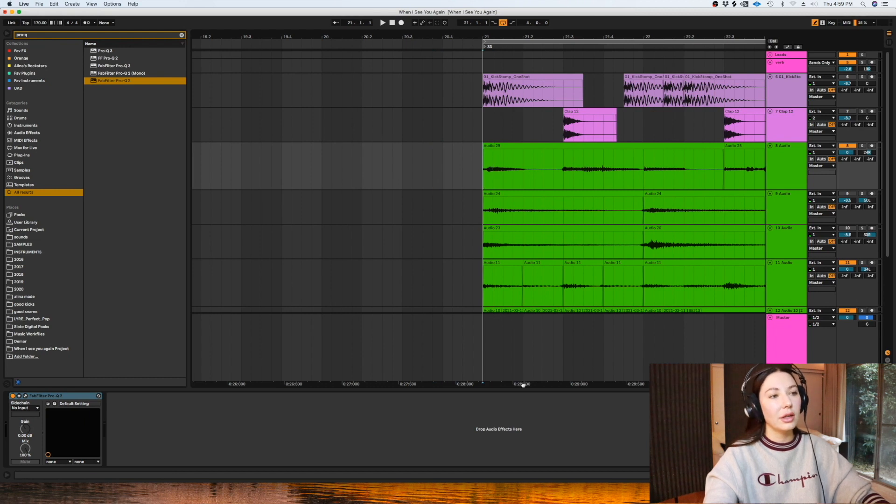
pyautogui.hscroll(5, 551, 285)
pyautogui.press('space')
pyautogui.moveTo(517, 173); pyautogui.dragTo(491, 174)
pyautogui.press('Delete')
pyautogui.moveTo(338, 183); pyautogui.dragTo(348, 183)
pyautogui.press('space')
pyautogui.press('space')
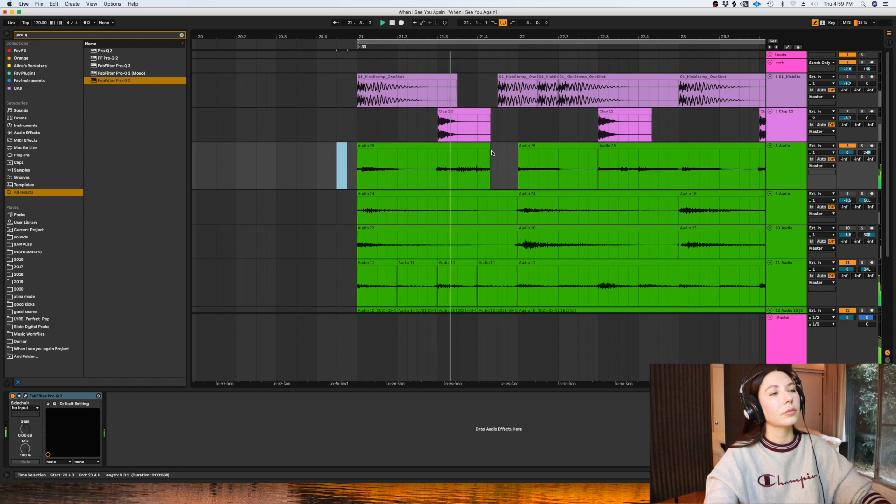
pyautogui.moveTo(491, 151); pyautogui.dragTo(503, 151)
# Step: Delete the opening note of the first 8 Audio clip, from bar 21 to midway between 21.2 and 21.3
pyautogui.moveTo(360, 170); pyautogui.dragTo(414, 170)
pyautogui.press('space')
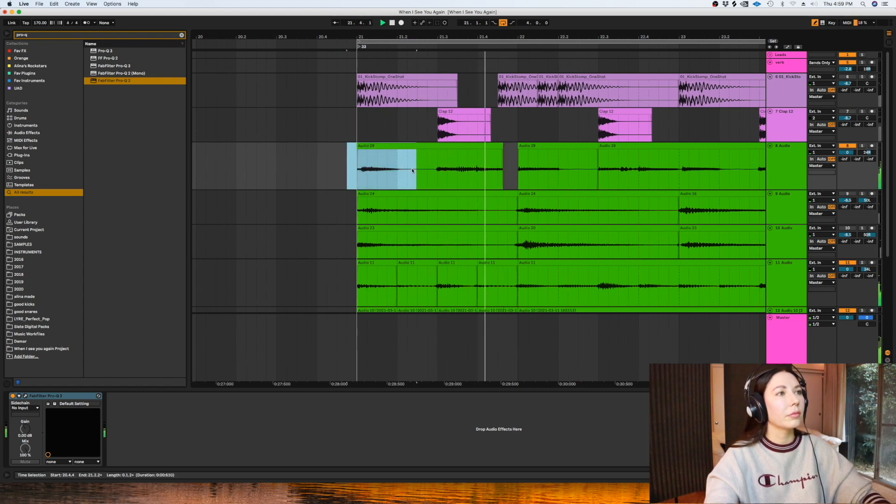
pyautogui.press('Delete')
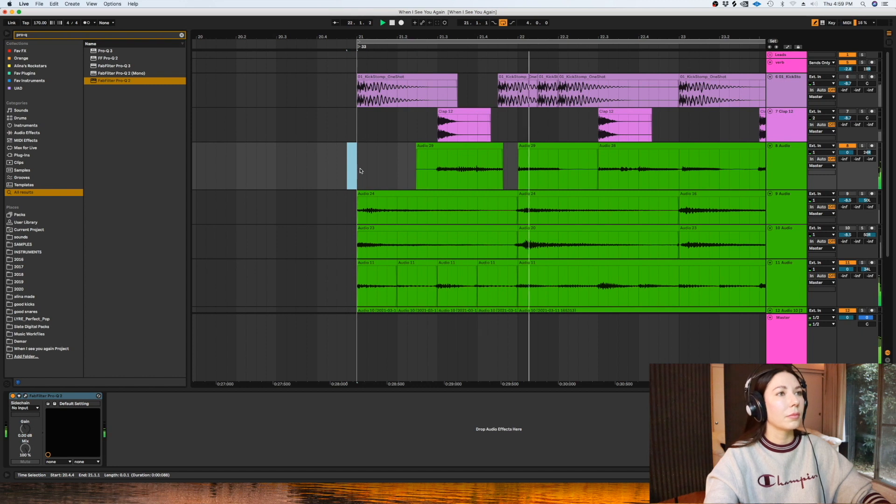
# Step: Delete the 8 Audio tail just before bar 23, deactivate the clip from bar 22 to 22.3, and play from bar 21
pyautogui.moveTo(680, 165); pyautogui.dragTo(664, 163)
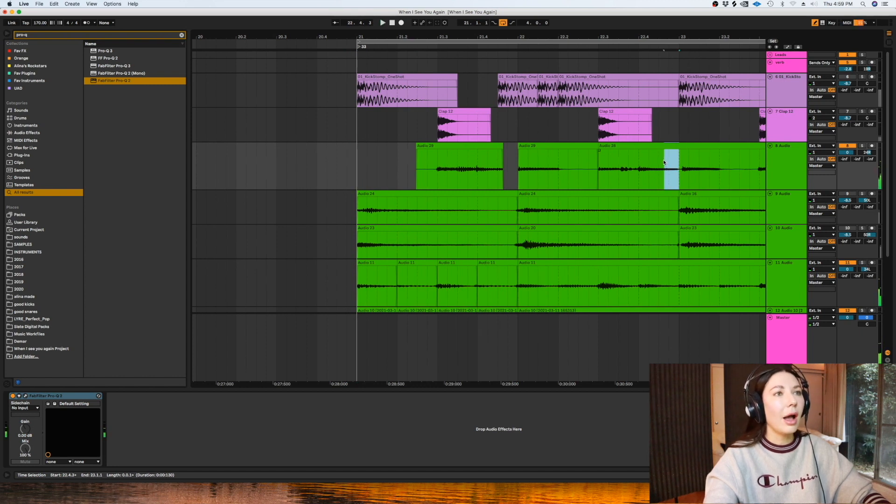
pyautogui.click(558, 146)
pyautogui.click(370, 156)
pyautogui.click(542, 146)
pyautogui.press('0')
pyautogui.click(354, 169)
pyautogui.press('space')
pyautogui.press('-')
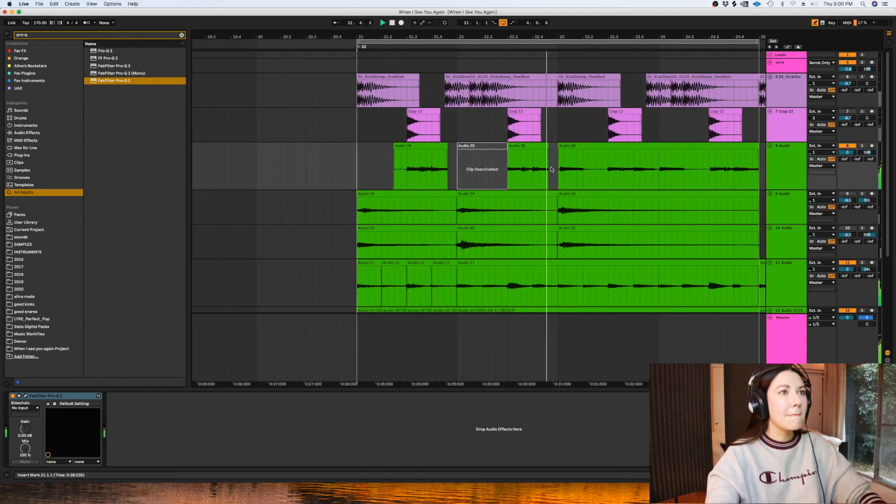
# Step: Delete the remaining 8 Audio material from bar 23 to bar 25 and stop playback
pyautogui.moveTo(560, 169); pyautogui.dragTo(603, 171)
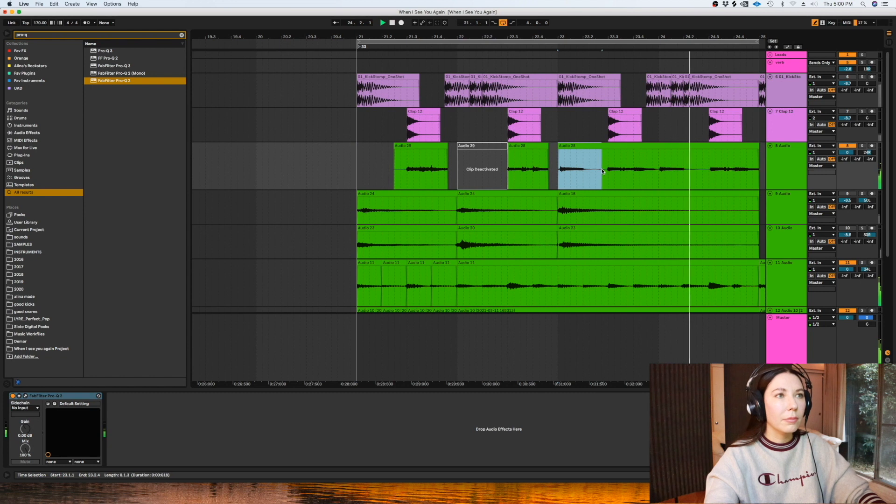
pyautogui.press('super+e')
pyautogui.press('Delete')
pyautogui.click(676, 146)
pyautogui.press('Delete')
pyautogui.press('space')
# Step: Duplicate the 8 Audio track and shift the copy's panning toward the left
pyautogui.click(778, 161)
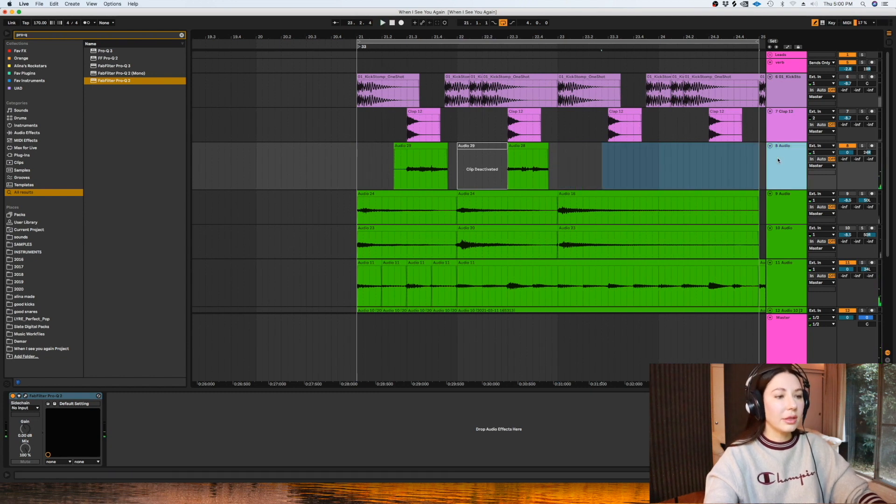
pyautogui.press('super+d')
pyautogui.moveTo(869, 201); pyautogui.dragTo(868, 217)
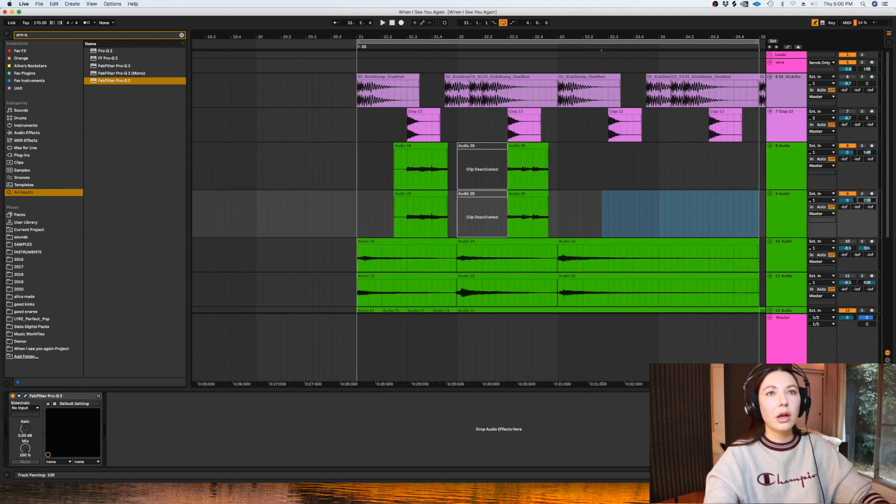
# Step: Arrange different takes on the two doubled tracks, trim their first clips to start at 21.3, and play from bar 21
pyautogui.moveTo(528, 196); pyautogui.dragTo(516, 150)
pyautogui.click(396, 195)
pyautogui.press('Delete')
pyautogui.click(350, 167)
pyautogui.click(357, 170)
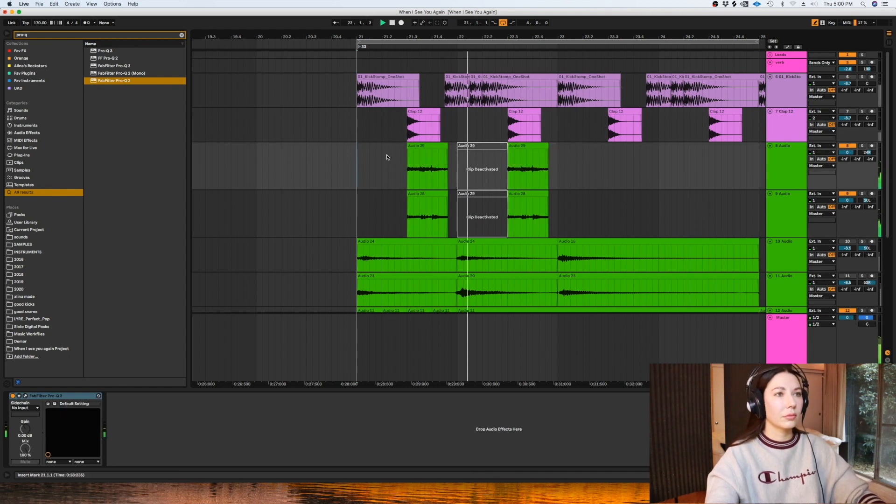
# Step: Lower the volume of 8 Audio and 9 Audio together
pyautogui.click(789, 163)
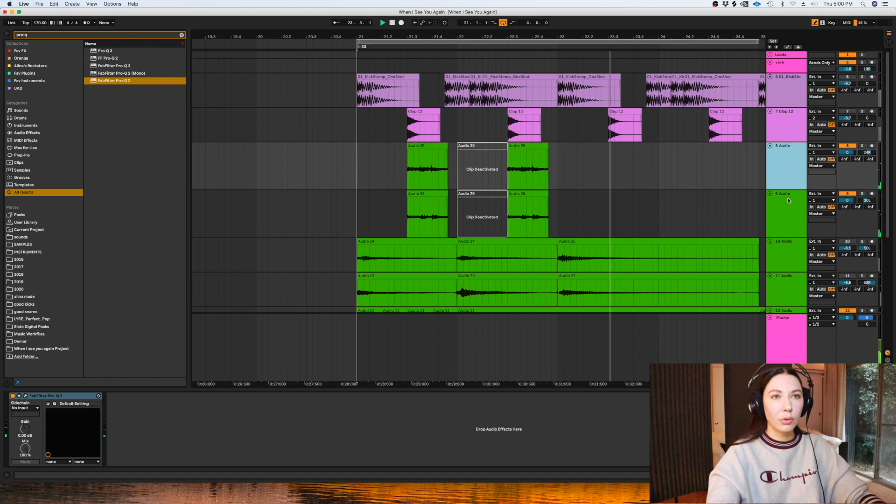
pyautogui.keyDown('shift'); pyautogui.click(788, 198); pyautogui.keyUp('shift')
pyautogui.moveTo(847, 200); pyautogui.dragTo(847, 207)
# Step: Duplicate the bar 21 to 23 phrase on 8 Audio and 9 Audio into bars 23 to 25, and play it back
pyautogui.moveTo(564, 162); pyautogui.dragTo(360, 215)
pyautogui.press('super+d')
pyautogui.click(351, 165)
pyautogui.press('space')
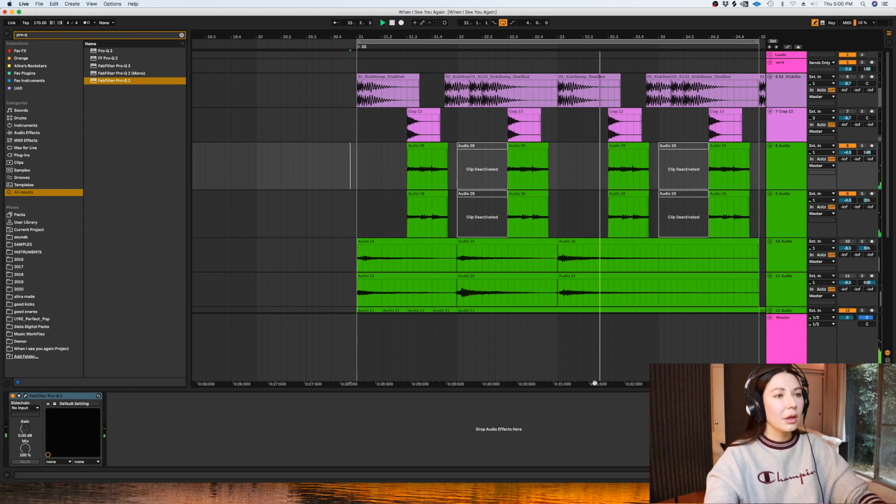
pyautogui.moveTo(595, 384); pyautogui.dragTo(442, 384)
pyautogui.press('space')
# Step: Cut the last clips on 8 Audio and 9 Audio into half-beat slices and repeat them as a three-hit stutter from 24.3
pyautogui.click(583, 212)
pyautogui.press('+')
pyautogui.press('+')
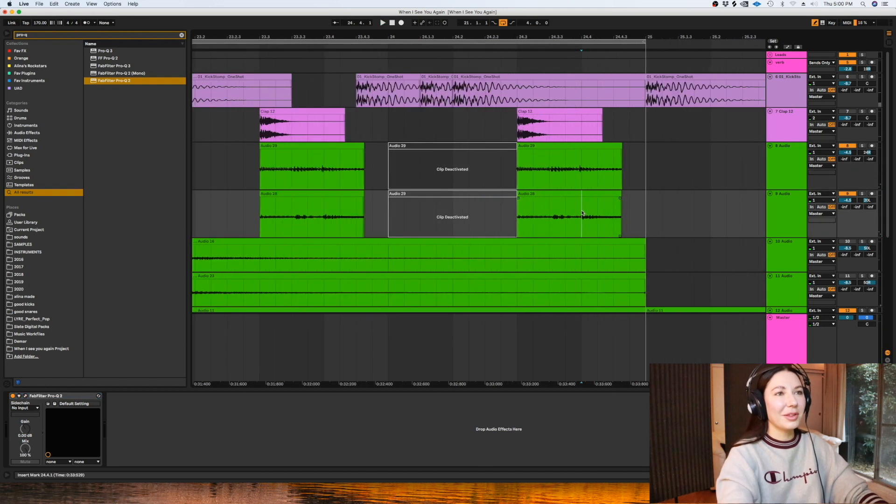
pyautogui.moveTo(627, 210); pyautogui.dragTo(580, 161)
pyautogui.press('super+e')
pyautogui.moveTo(583, 214); pyautogui.dragTo(617, 161)
pyautogui.press('super+e')
pyautogui.keyDown('shift'); pyautogui.click(565, 195); pyautogui.keyUp('shift')
pyautogui.moveTo(550, 206); pyautogui.dragTo(531, 158)
pyautogui.keyDown('shift'); pyautogui.click(599, 146); pyautogui.keyUp('shift')
# Step: Adjust the slice edges near 24.4 on 8 Audio and 9 Audio to close the gap between the last two slices
pyautogui.click(452, 173)
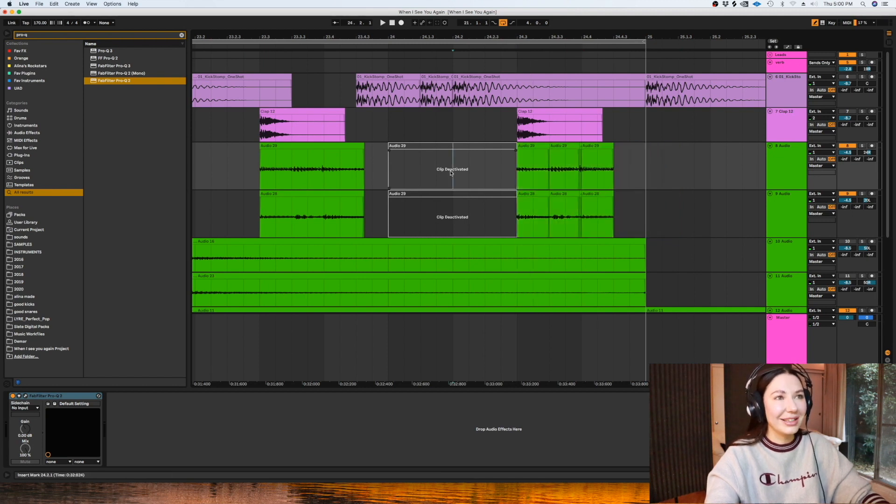
pyautogui.click(585, 148)
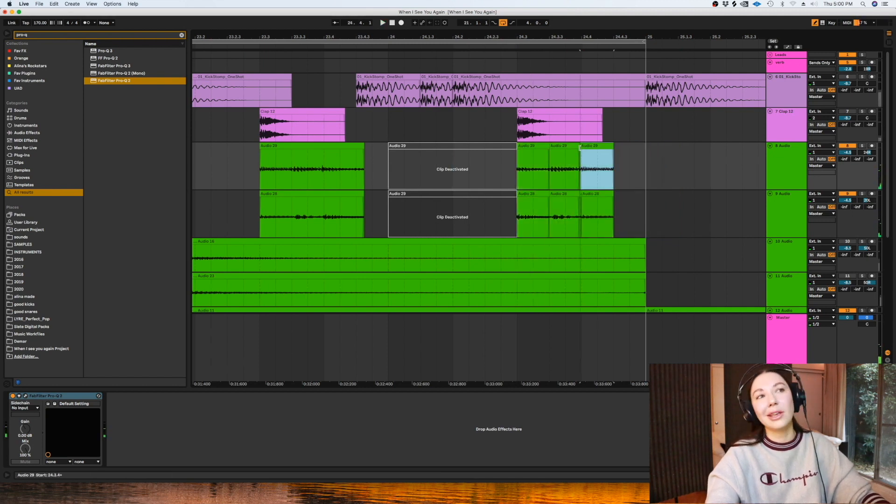
pyautogui.click(578, 146)
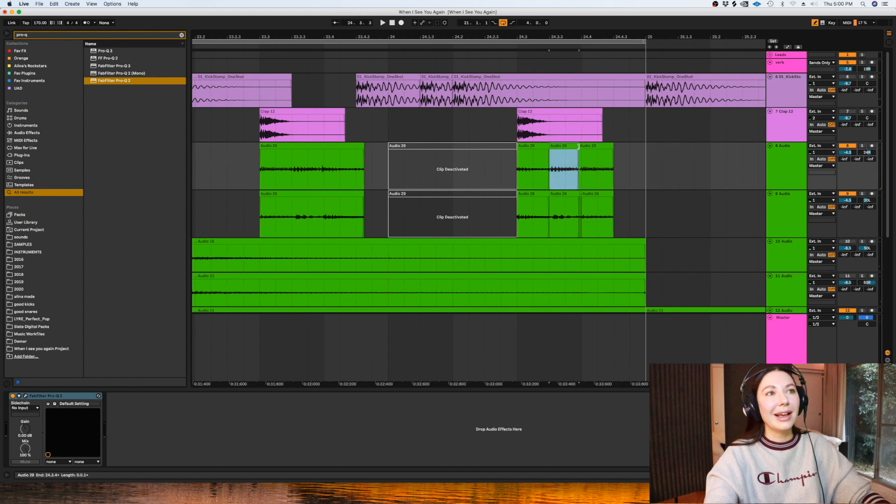
pyautogui.moveTo(583, 196); pyautogui.dragTo(579, 196)
pyautogui.click(577, 197)
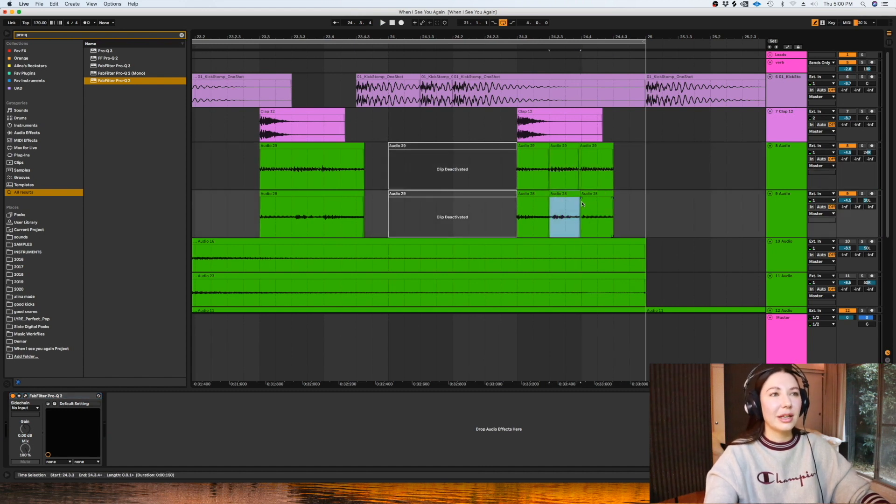
pyautogui.click(582, 199)
# Step: Play back the stutter from 24.2 and return the insert marker to bar 21
pyautogui.click(450, 184)
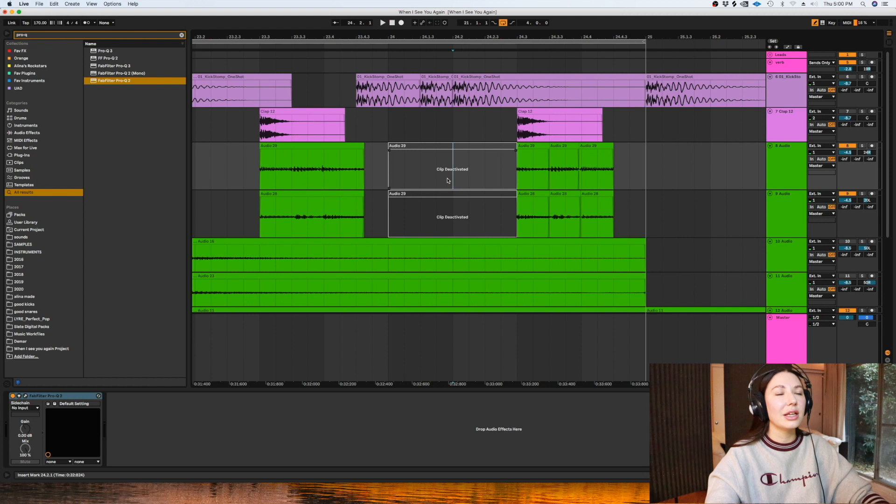
pyautogui.press('space')
pyautogui.click(496, 193)
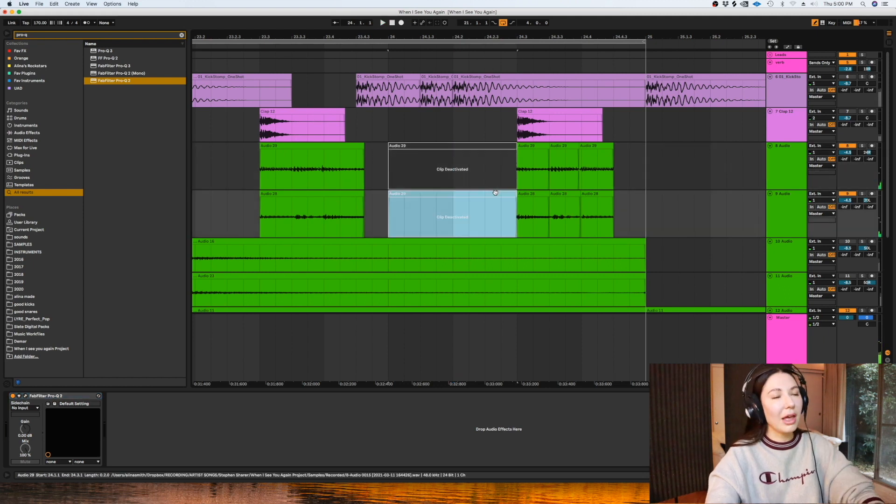
pyautogui.press('-')
pyautogui.press('-')
pyautogui.press('-')
pyautogui.click(248, 131)
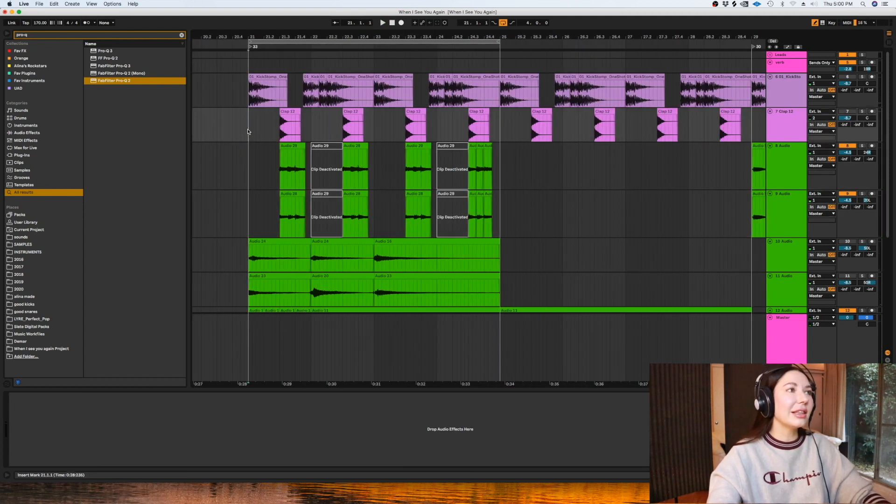
# Step: Start playback from bar 21 and unmute the KickStomp and Clap 12 tracks
pyautogui.click(788, 186)
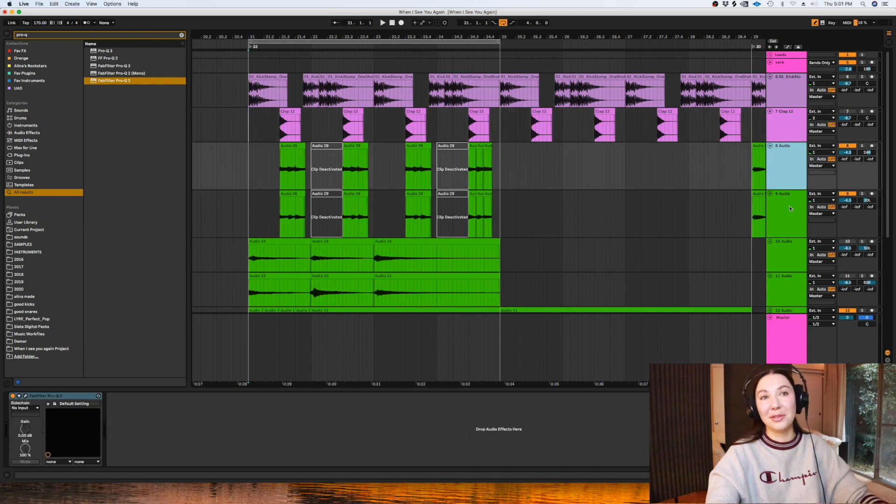
pyautogui.press('space')
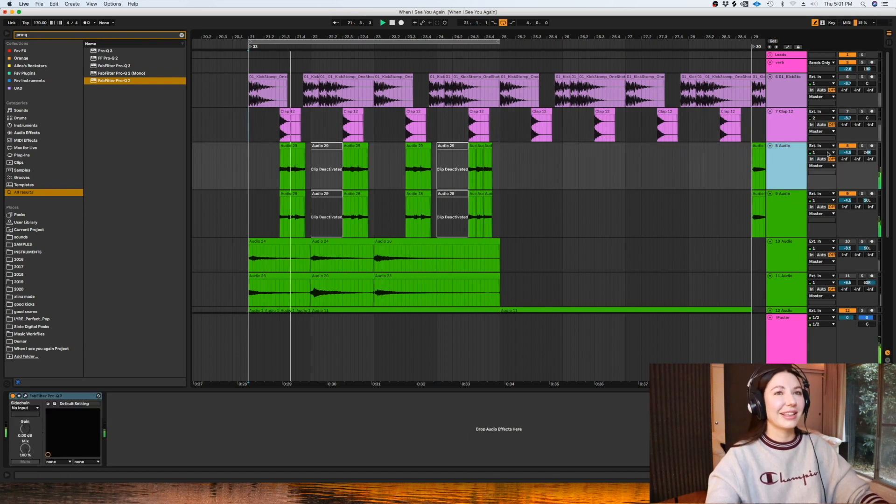
pyautogui.click(849, 77)
pyautogui.click(848, 112)
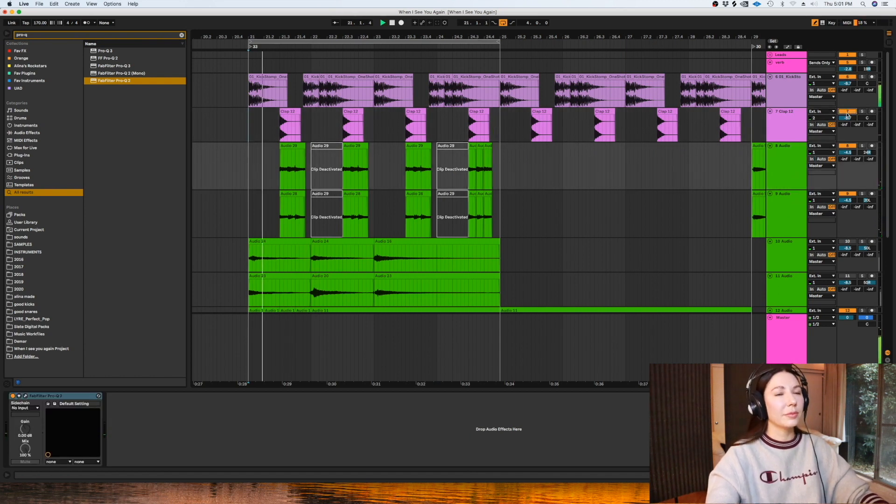
# Step: Raise the volume of 8 Audio and 9 Audio together to -3.9 dB while the loop plays, and stop playback
pyautogui.click(802, 167)
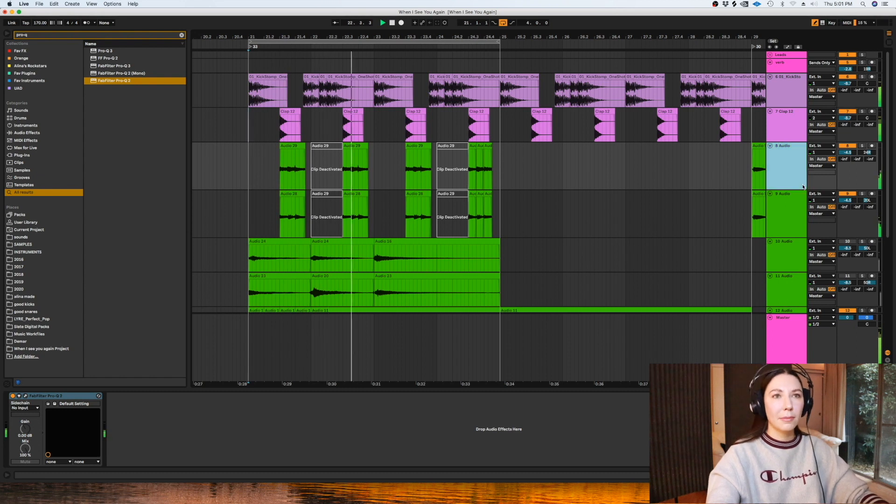
pyautogui.keyDown('shift'); pyautogui.click(794, 215); pyautogui.keyUp('shift')
pyautogui.moveTo(847, 200); pyautogui.dragTo(848, 200)
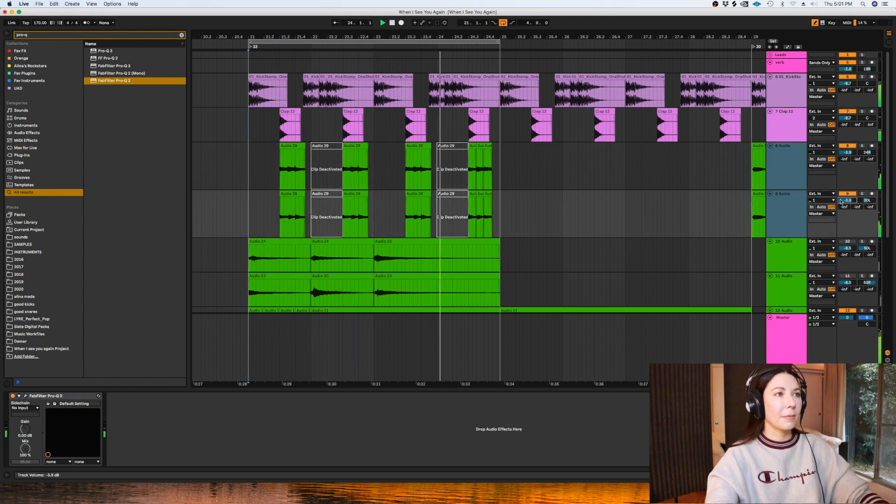
pyautogui.press('space')
# Step: Duplicate the 8 Audio and 9 Audio tracks together with their clips
pyautogui.click(713, 214)
pyautogui.click(798, 213)
pyautogui.keyDown('shift'); pyautogui.click(780, 163); pyautogui.keyUp('shift')
pyautogui.press('super+d')
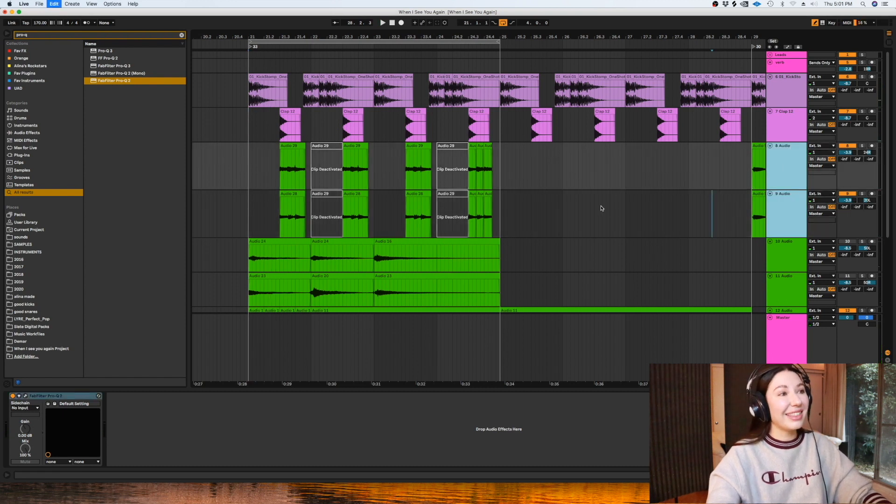
# Step: Transpose the duplicated clips on 10 Audio and 11 Audio up 12 semitones with the Complex warp mode
pyautogui.moveTo(516, 284); pyautogui.dragTo(264, 245)
pyautogui.hotkey('shift', 'Tab')
pyautogui.click(92, 160)
pyautogui.click(91, 187)
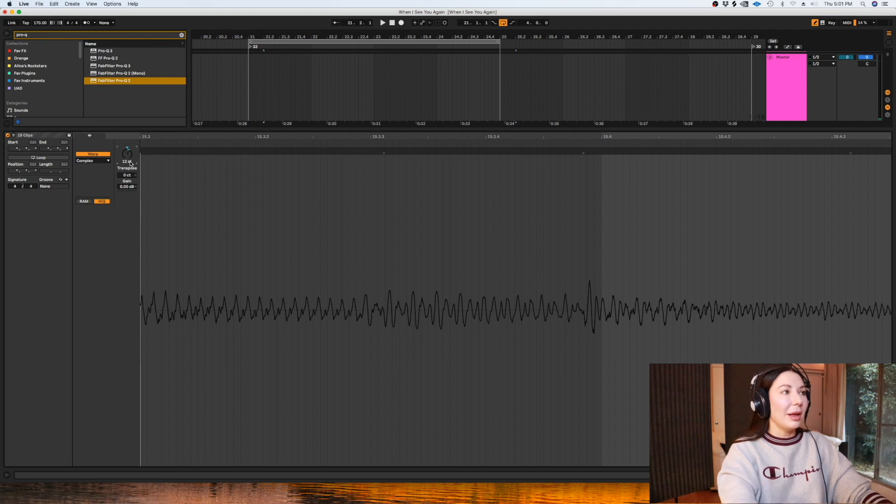
pyautogui.hotkey('shift', 'Tab')
pyautogui.hotkey('shift', 'Tab')
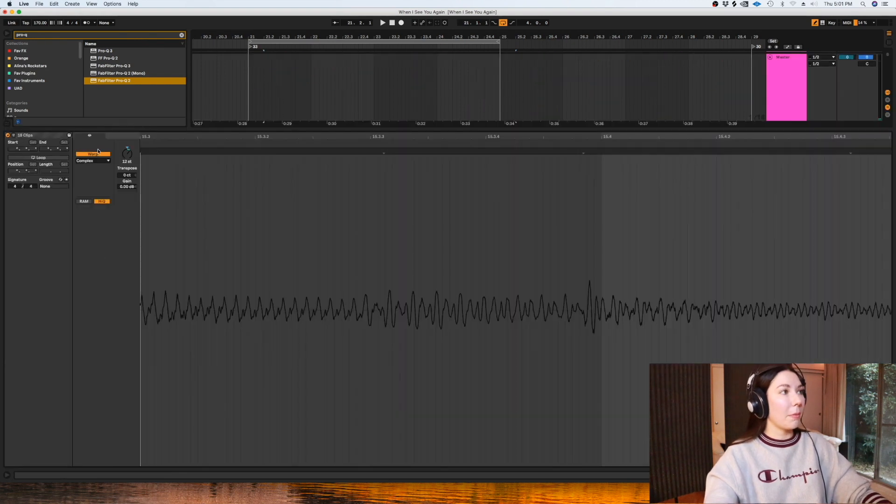
pyautogui.click(92, 161)
pyautogui.press('Escape')
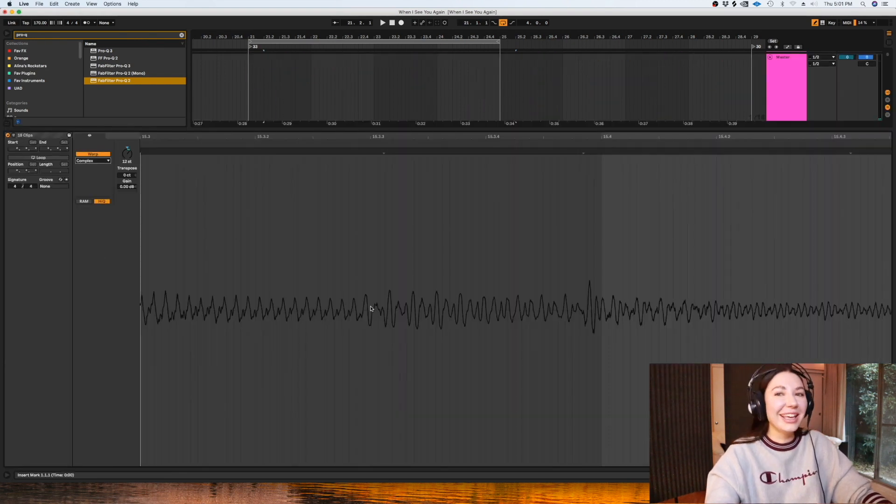
pyautogui.hotkey('shift', 'Tab')
# Step: Play the loop and lower the octave-up copies on 10 Audio and 11 Audio to about -12 dB
pyautogui.press('space')
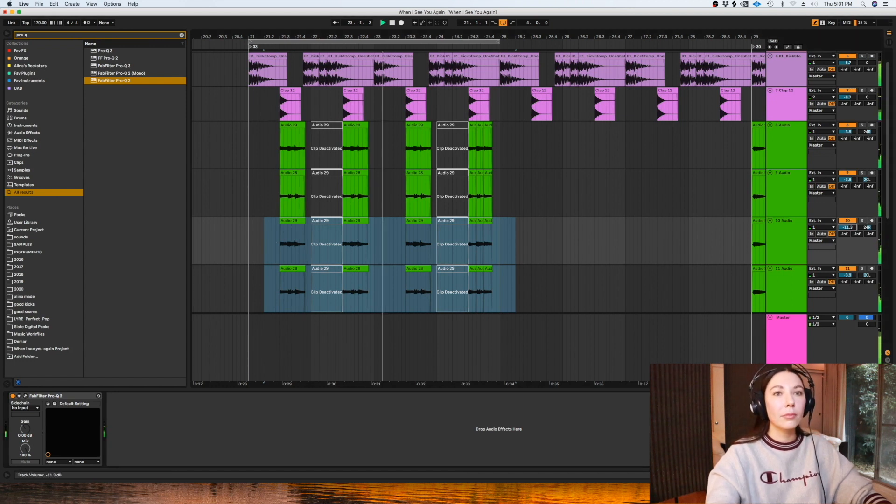
pyautogui.moveTo(847, 227); pyautogui.dragTo(858, 253)
pyautogui.moveTo(797, 283); pyautogui.dragTo(849, 252)
pyautogui.press('space')
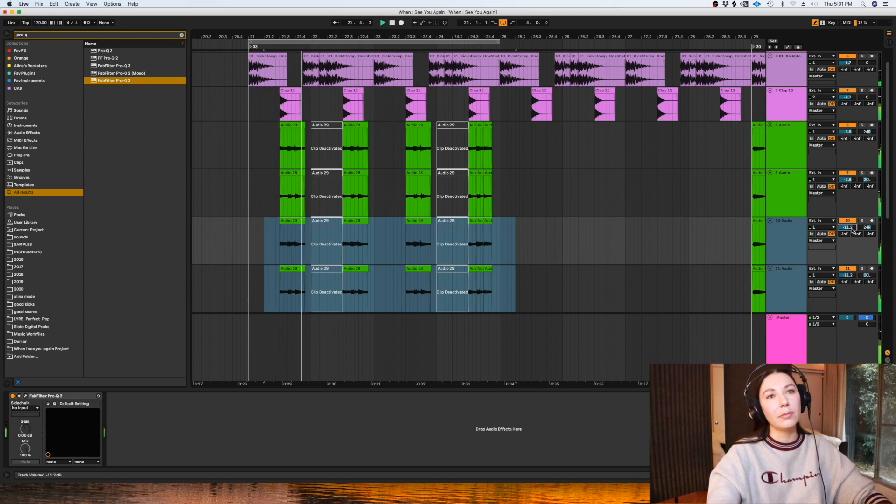
pyautogui.moveTo(851, 229); pyautogui.dragTo(851, 234)
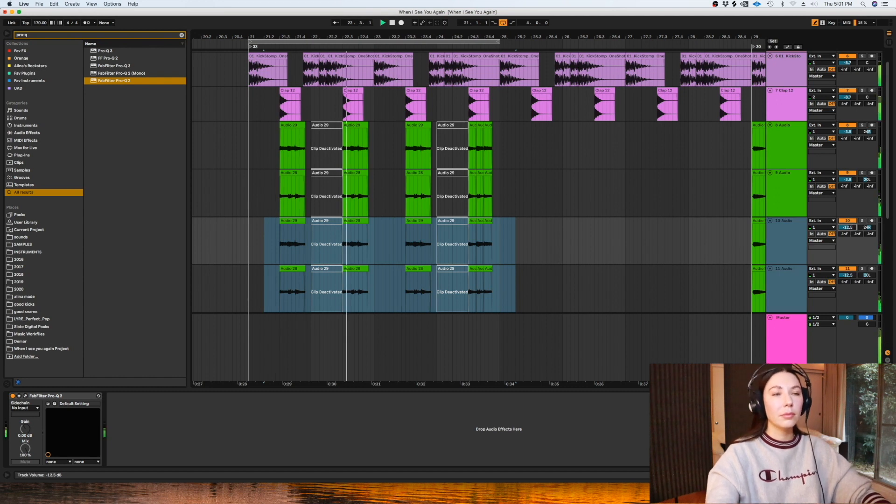
pyautogui.click(848, 221)
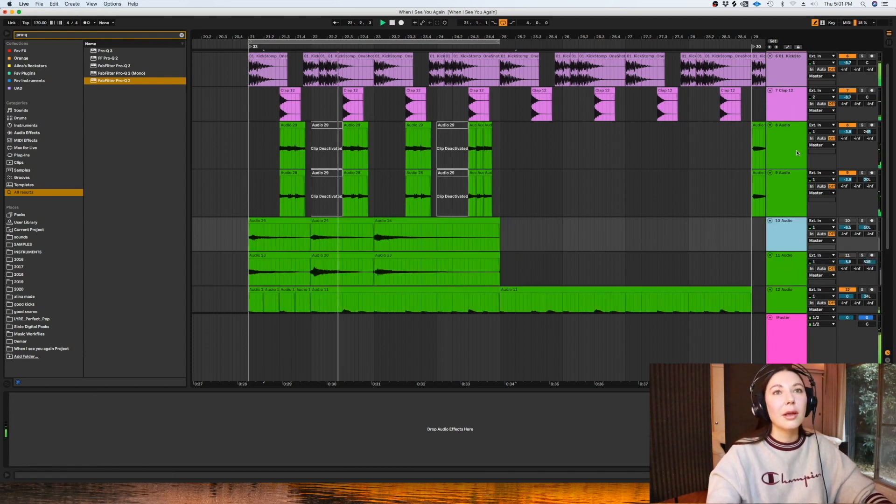
# Step: Compare the loop with the sustained 10 Audio and 11 Audio tracks unmuted and muted
pyautogui.scroll(-5, 893, 236)
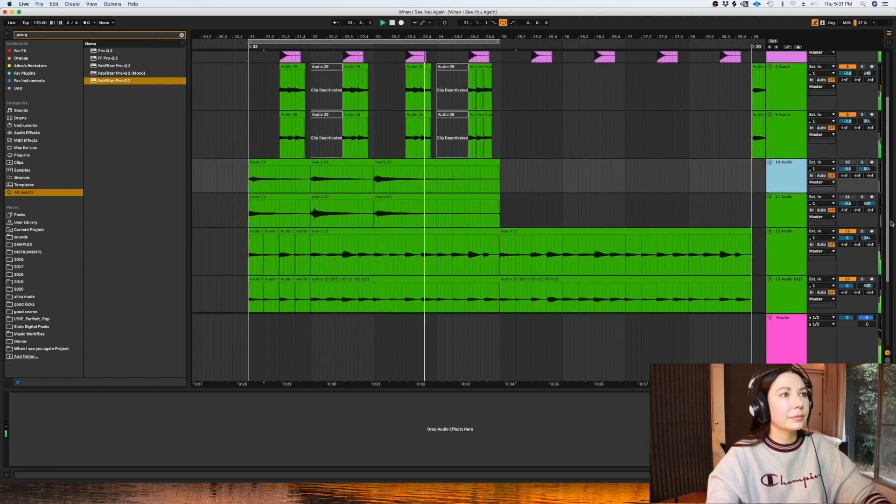
pyautogui.moveTo(892, 236); pyautogui.dragTo(893, 234)
pyautogui.click(847, 140)
pyautogui.click(847, 176)
pyautogui.click(847, 175)
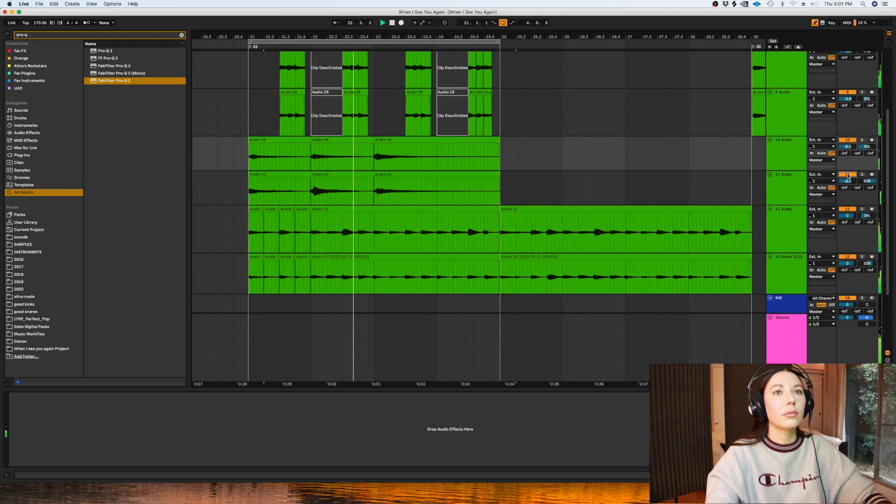
pyautogui.click(848, 176)
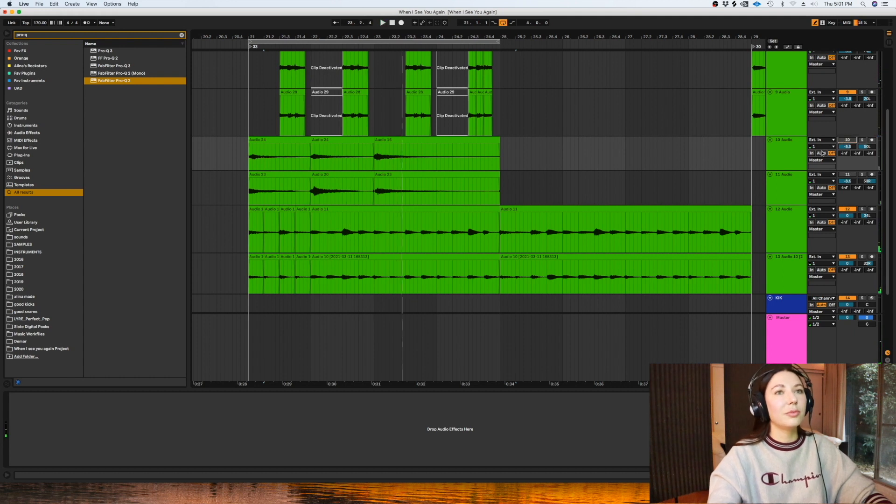
# Step: Move the sustained 10 Audio and 11 Audio tracks below the two continuous audio tracks, just above KiK
pyautogui.click(787, 153)
pyautogui.keyDown('shift'); pyautogui.click(788, 187); pyautogui.keyUp('shift')
pyautogui.moveTo(787, 187); pyautogui.dragTo(788, 298)
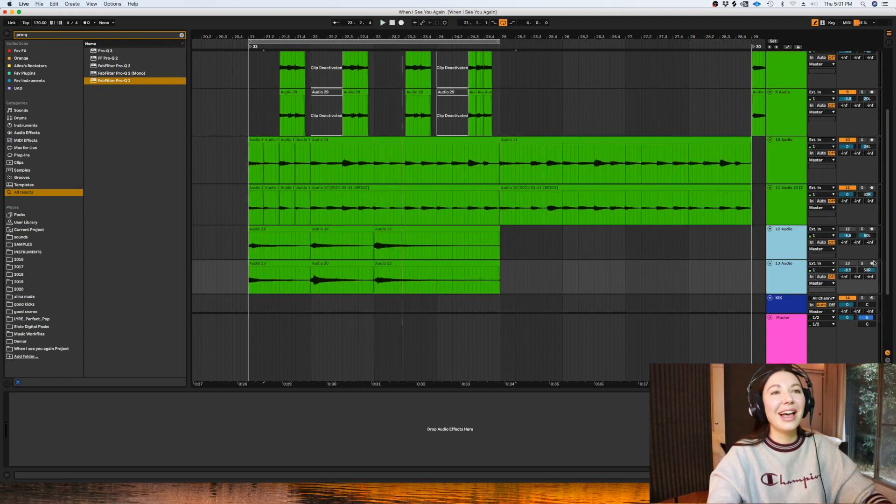
pyautogui.moveTo(887, 225); pyautogui.dragTo(887, 176)
# Step: Hide the device view and set the arrangement's fixed grid to 1 Bar
pyautogui.click(615, 192)
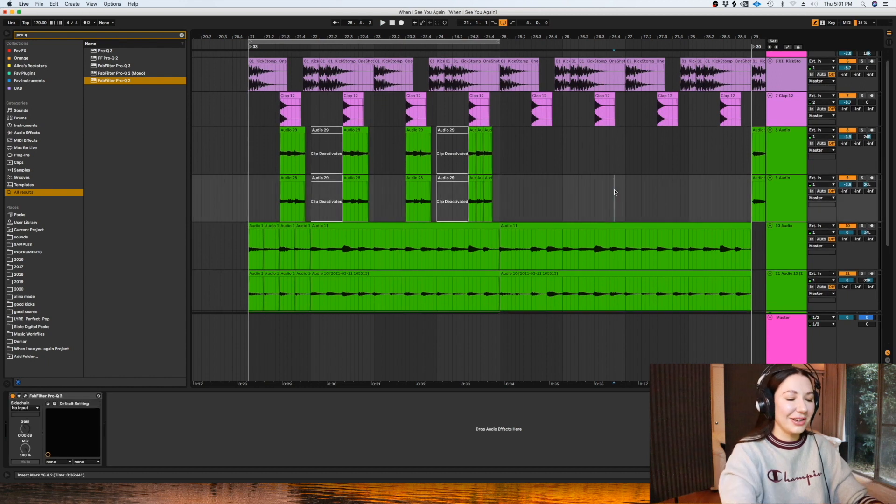
pyautogui.press('-')
pyautogui.press('-')
pyautogui.press('super+alt+l')
pyautogui.press('-')
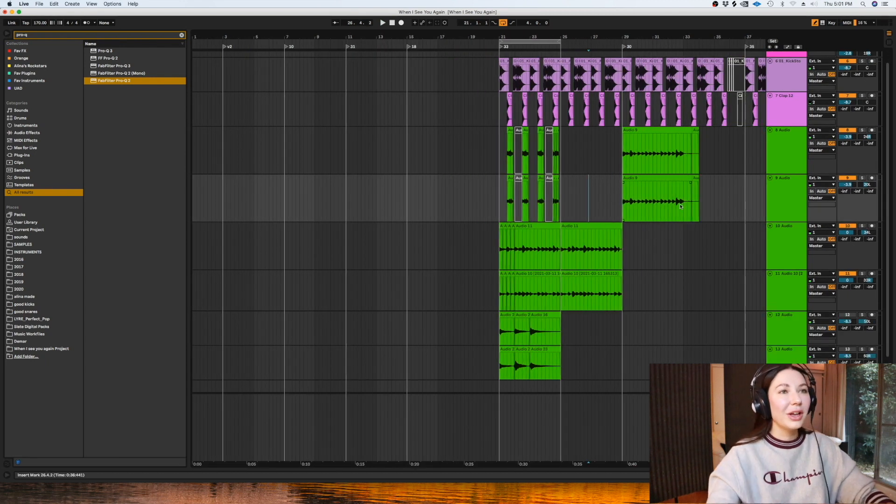
pyautogui.click(544, 220)
pyautogui.press('+')
pyautogui.press('+')
pyautogui.rightClick(635, 209)
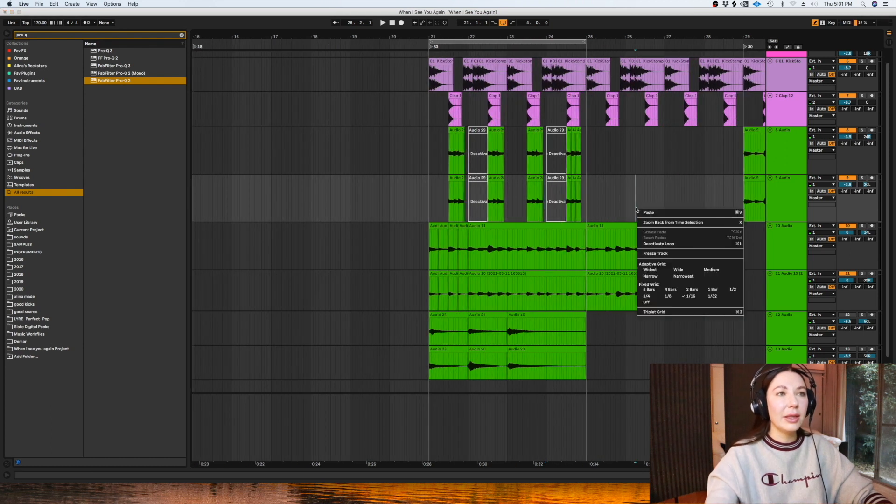
pyautogui.click(713, 289)
# Step: Play back the takes from bar 29 and delete the 9 Audio clips between bars 29 and 34
pyautogui.hscroll(10, 587, 174)
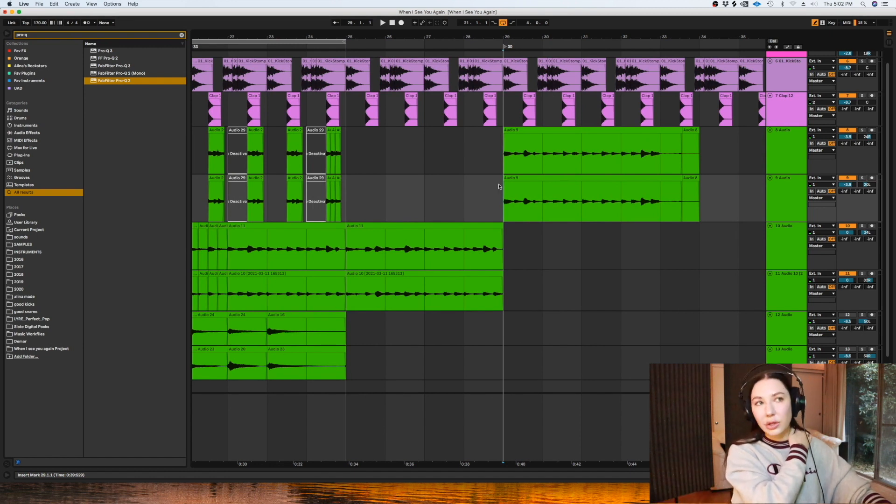
pyautogui.press('space')
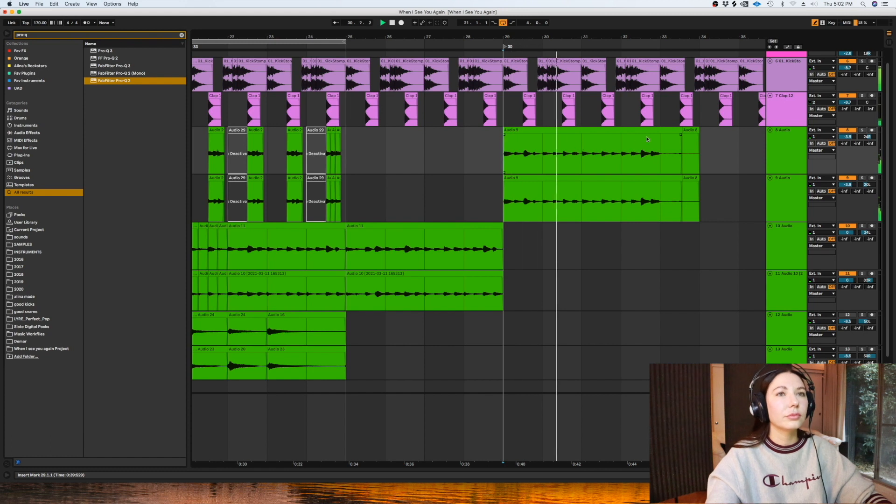
pyautogui.moveTo(730, 200); pyautogui.dragTo(465, 200)
pyautogui.press('Delete')
pyautogui.click(787, 150)
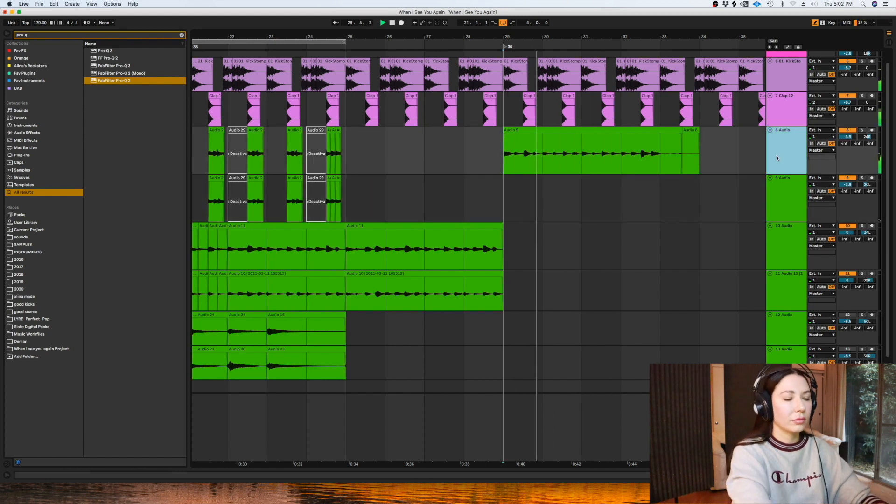
pyautogui.press('super+alt+u')
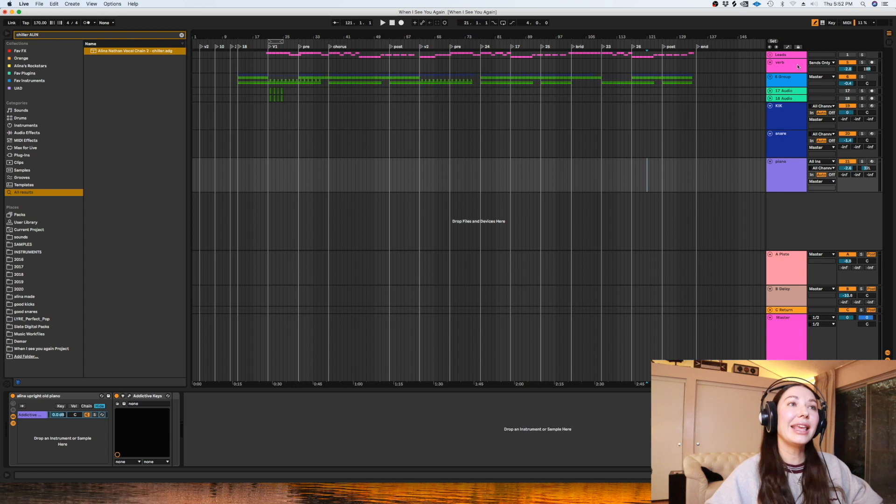
# Step: Play the arrangement from the V1 marker at bar 21 and expand 6 Group to show its tracks
pyautogui.click(239, 81)
pyautogui.scroll(2, 239, 80)
pyautogui.scroll(2, 239, 81)
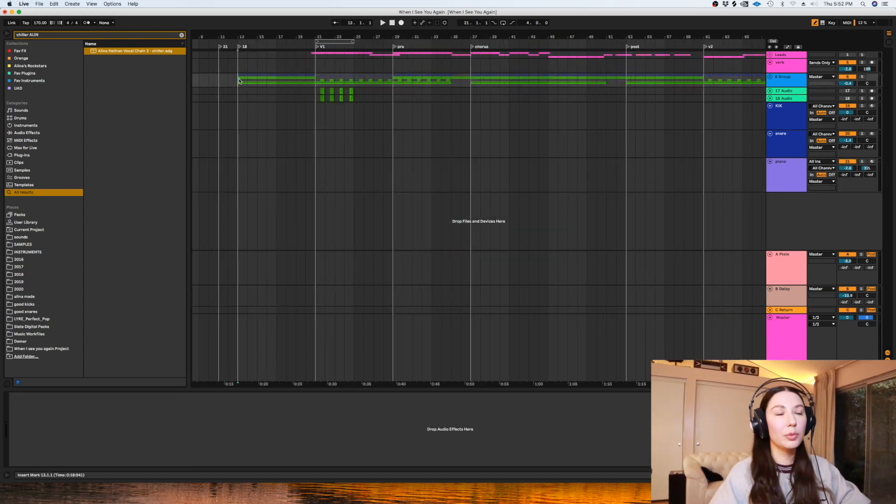
pyautogui.click(317, 82)
pyautogui.press('space')
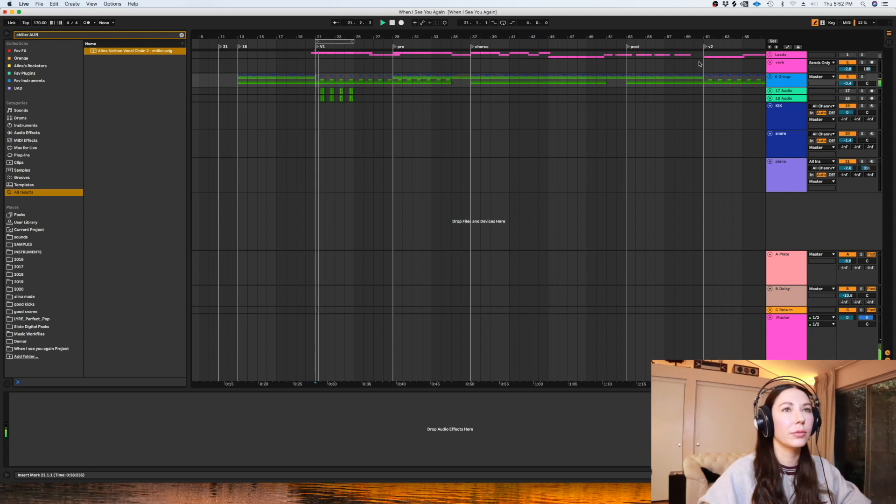
pyautogui.click(772, 77)
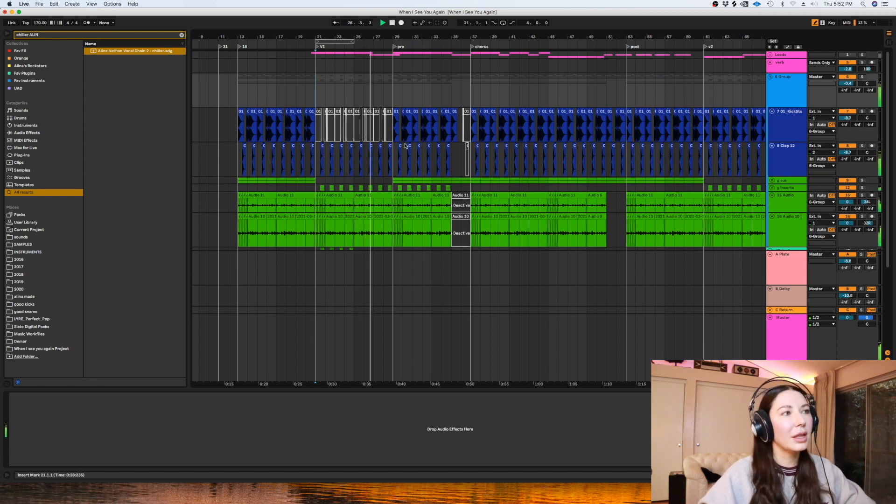
pyautogui.press('space')
# Step: Hide the device view and inspect the tracks inside the g sus group, collapsing it when done
pyautogui.click(314, 206)
pyautogui.press('alt+super+l')
pyautogui.press('+')
pyautogui.press('+')
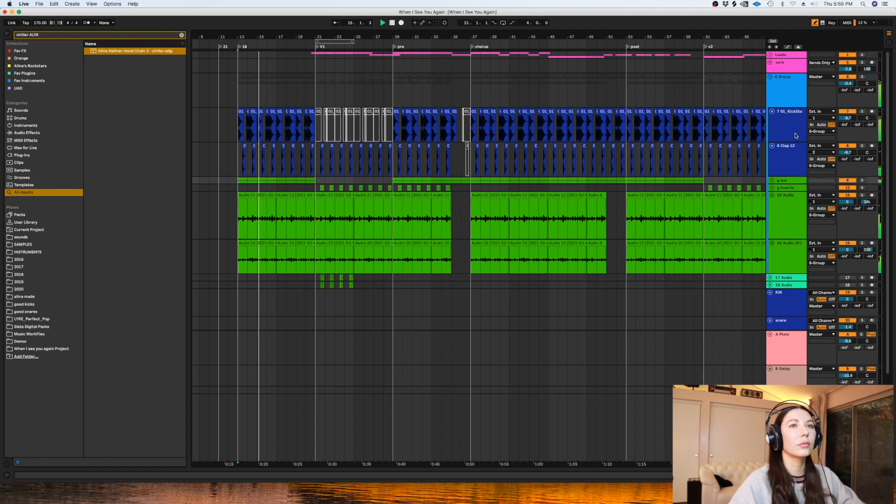
pyautogui.click(771, 181)
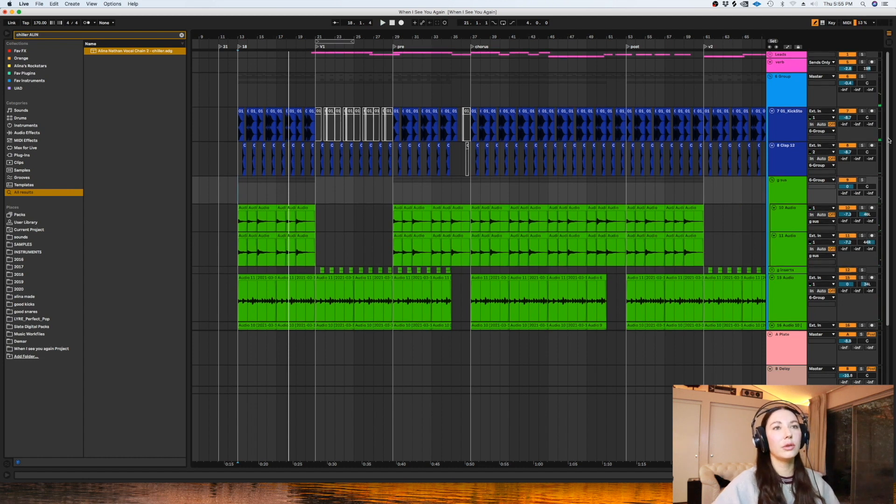
pyautogui.scroll(-3, 883, 180)
pyautogui.scroll(1, 883, 180)
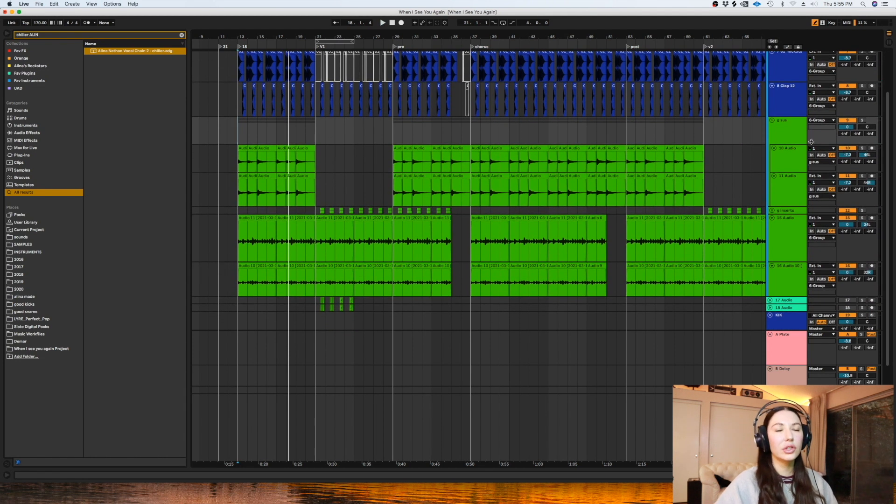
pyautogui.click(772, 120)
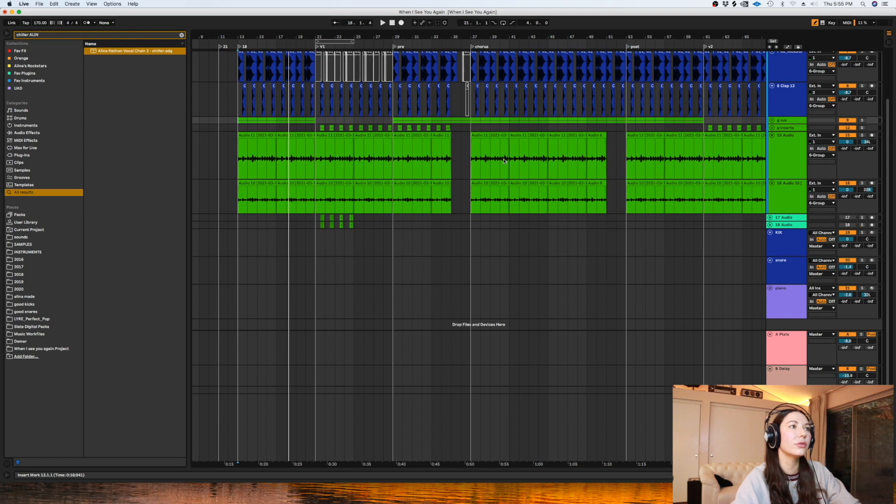
# Step: Select bars 21 to 29 on the g inserts group and loop that range
pyautogui.moveTo(317, 130); pyautogui.dragTo(393, 131)
pyautogui.press('super+l')
pyautogui.press('+')
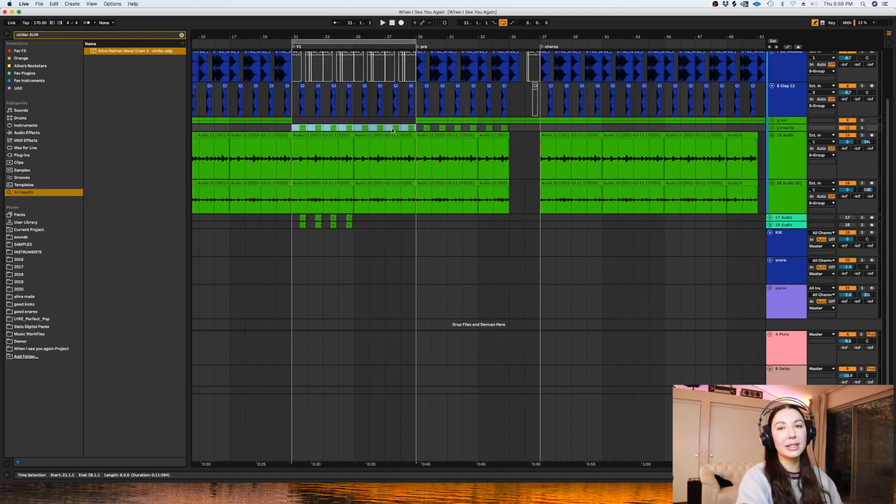
pyautogui.press('-')
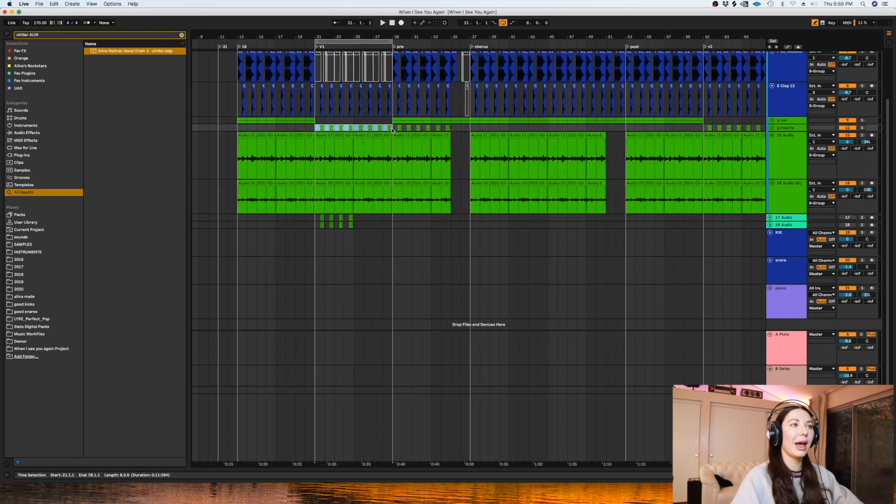
# Step: Insert a new MIDI track below 18 Audio and colour it purple
pyautogui.click(783, 237)
pyautogui.click(784, 226)
pyautogui.press('super+shift+t')
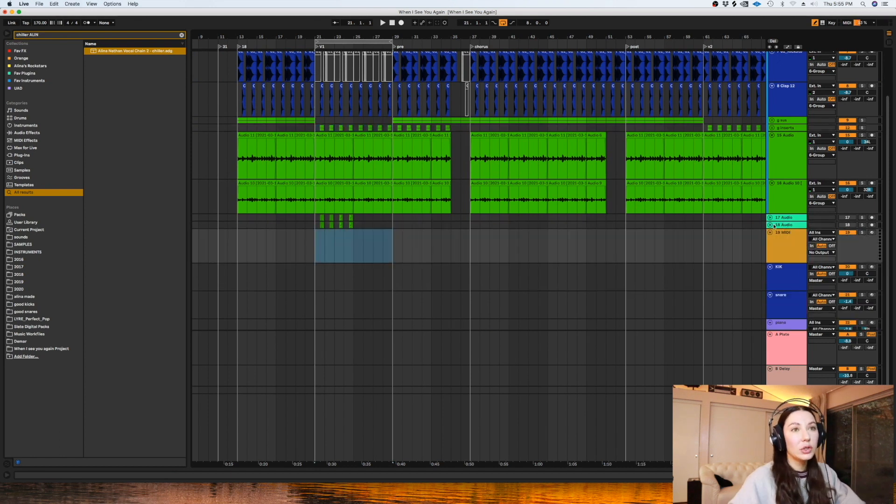
pyautogui.rightClick(792, 255)
pyautogui.click(865, 386)
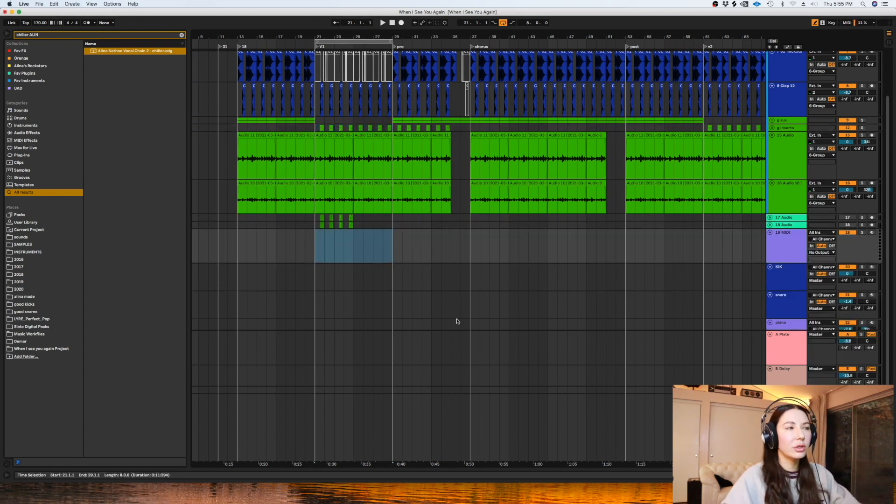
# Step: Find Addictive Keys by searching for "addi" and load it onto the purple MIDI track, closing its window
pyautogui.click(183, 35)
pyautogui.write('alina piano')
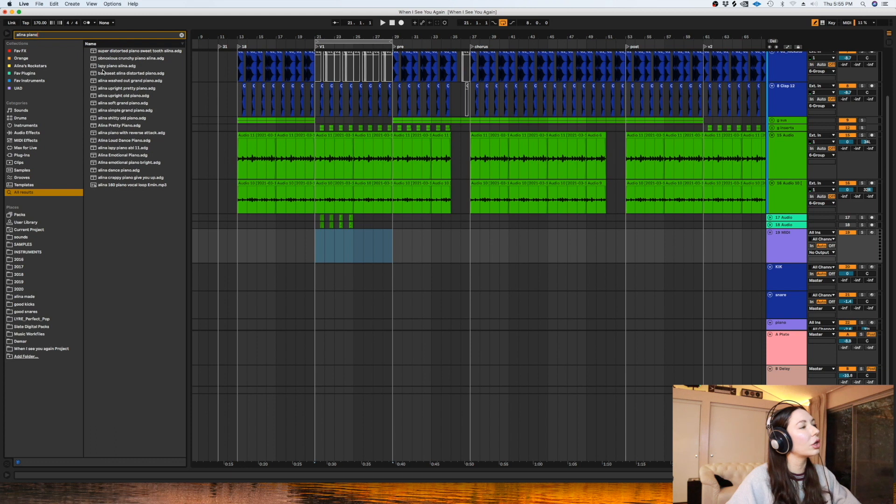
pyautogui.moveTo(52, 35); pyautogui.dragTo(1, 34)
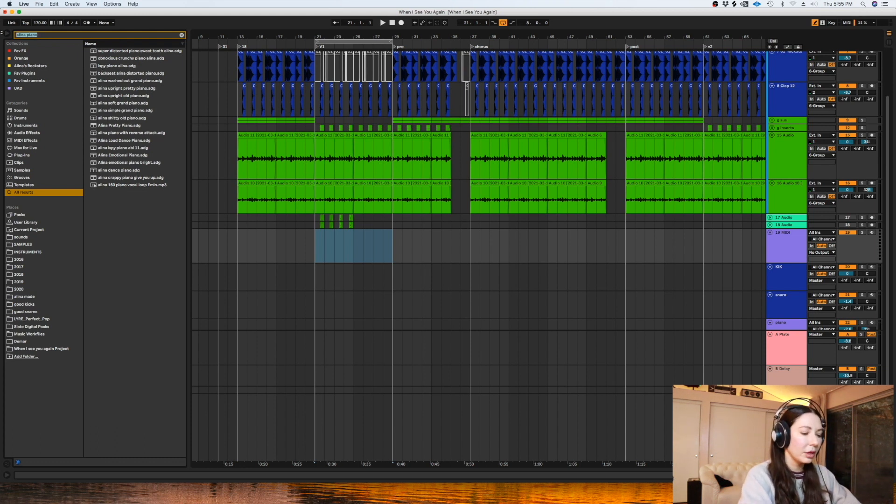
pyautogui.write('addi')
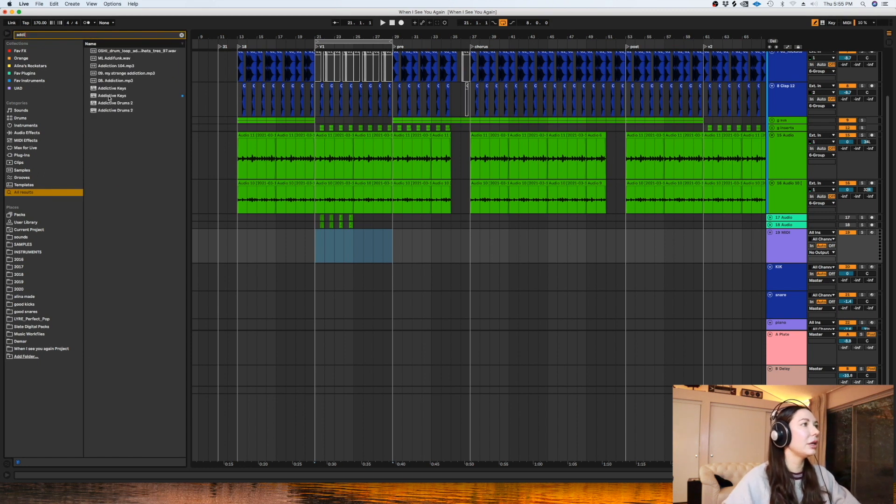
pyautogui.moveTo(109, 98); pyautogui.dragTo(327, 252)
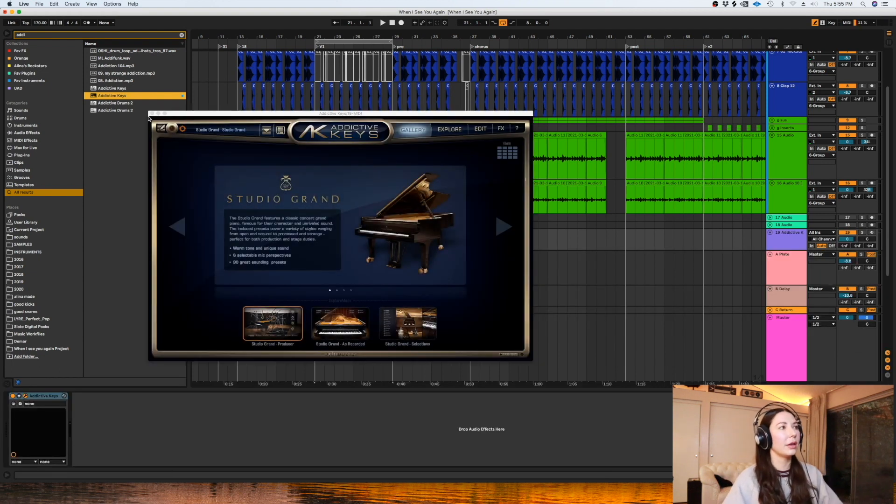
pyautogui.click(151, 115)
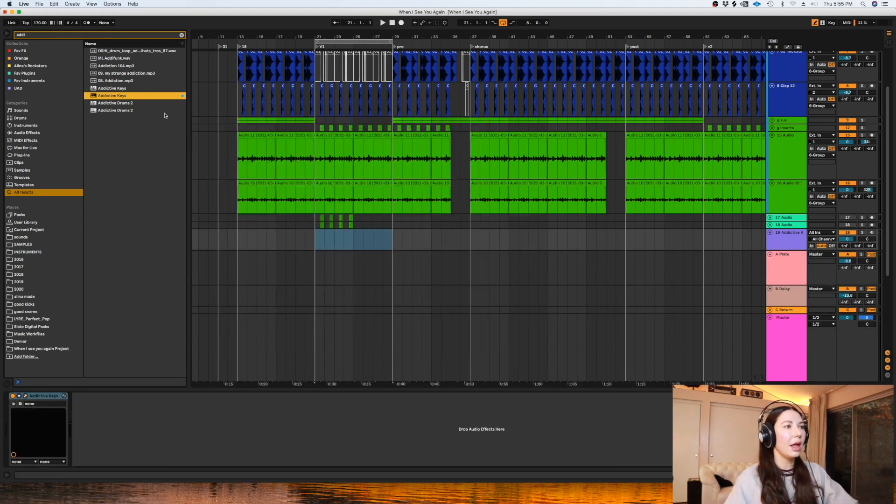
# Step: Arm the Addictive Keys track for recording and turn off Delay Compensation
pyautogui.click(872, 233)
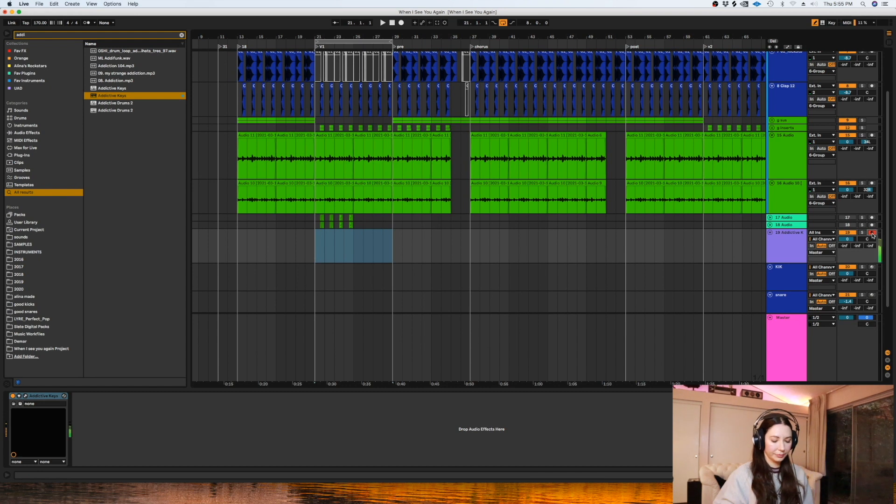
pyautogui.click(116, 4)
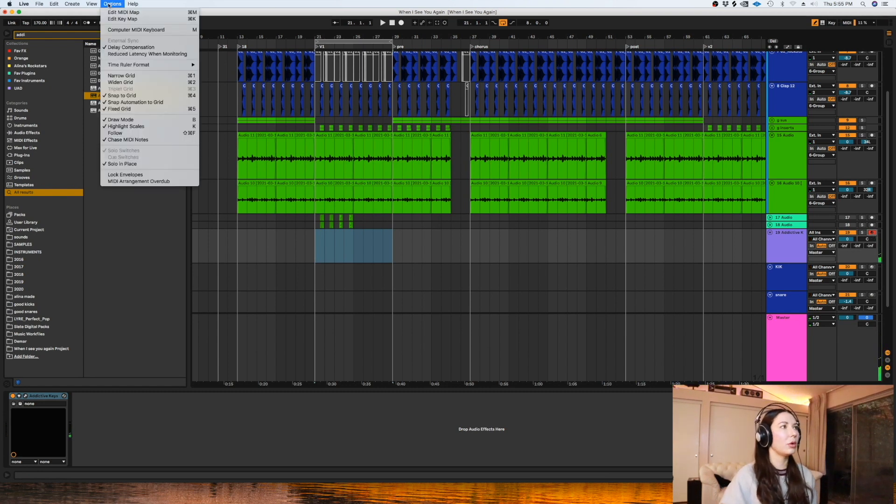
pyautogui.click(130, 47)
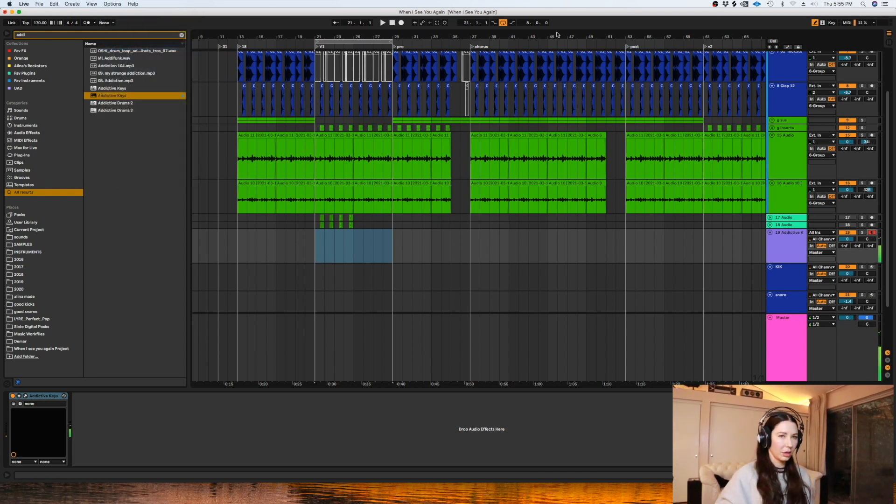
# Step: Set the Addictive Keys track's volume to -7.3 dB and record piano chords over the V1 section
pyautogui.moveTo(848, 239); pyautogui.dragTo(848, 250)
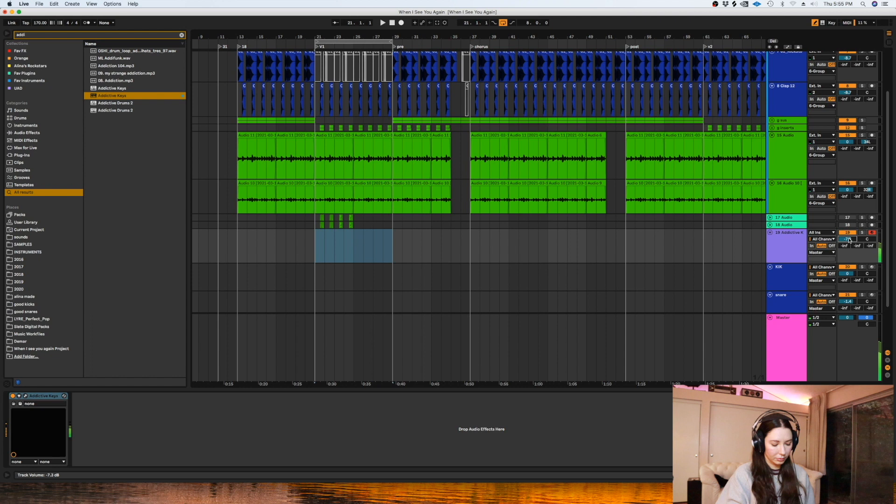
pyautogui.press('Up')
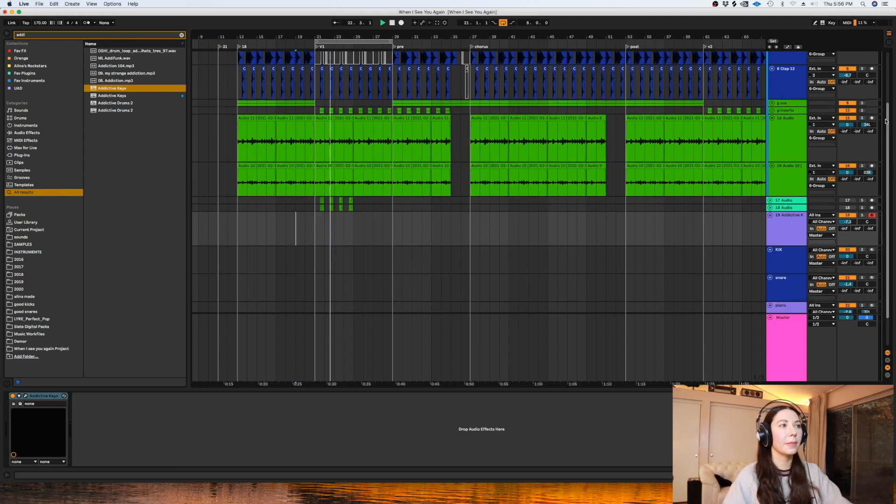
pyautogui.press('space')
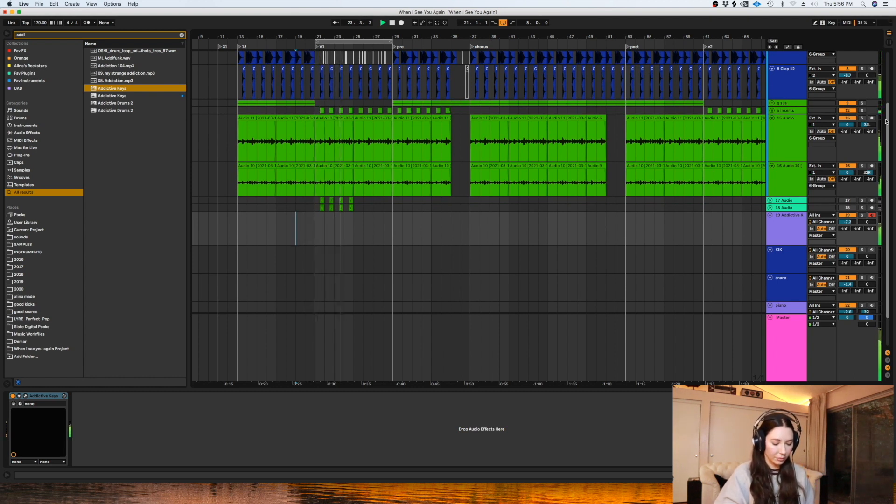
pyautogui.press('space')
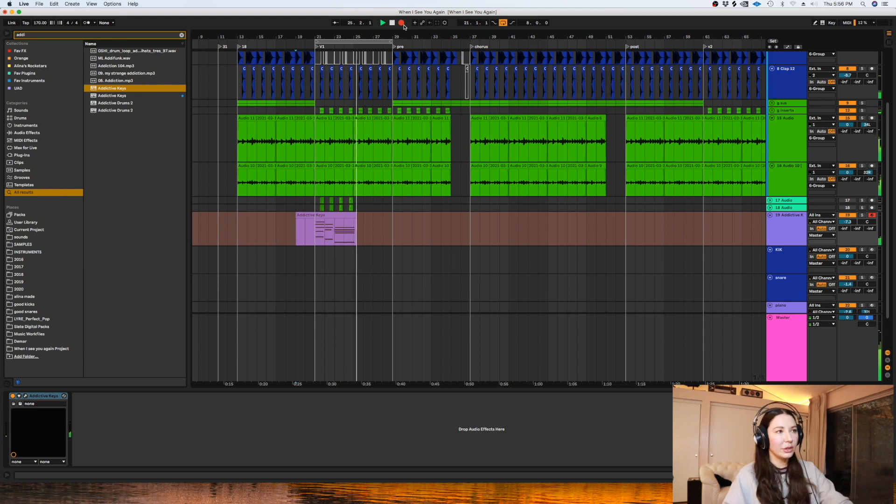
pyautogui.press('space')
# Step: Split the recorded piano clip at bar 21 and open its V1 part for note editing
pyautogui.moveTo(360, 222); pyautogui.dragTo(315, 226)
pyautogui.press('super+e')
pyautogui.doubleClick(343, 217)
# Step: Lengthen the first chord's notes, including E2 and A1, to reach the start of the second chord
pyautogui.press('super+a')
pyautogui.moveTo(280, 267); pyautogui.dragTo(181, 161)
pyautogui.moveTo(294, 185); pyautogui.dragTo(299, 185)
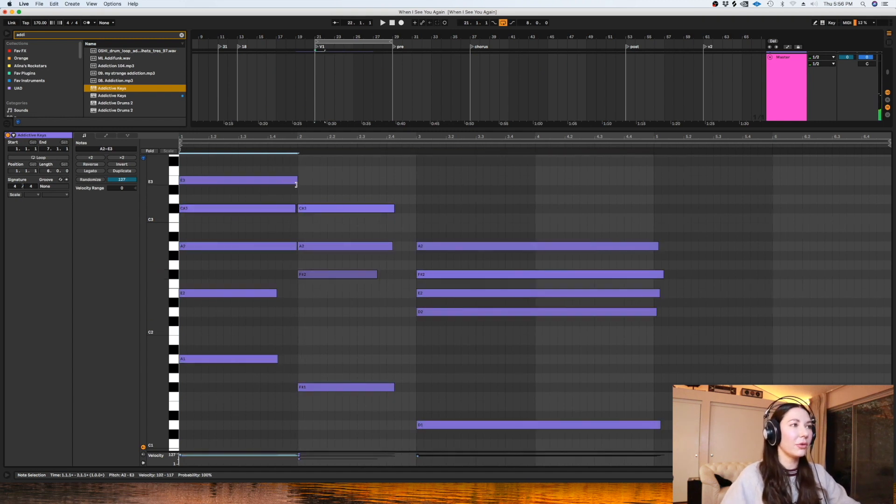
pyautogui.moveTo(280, 296); pyautogui.dragTo(300, 296)
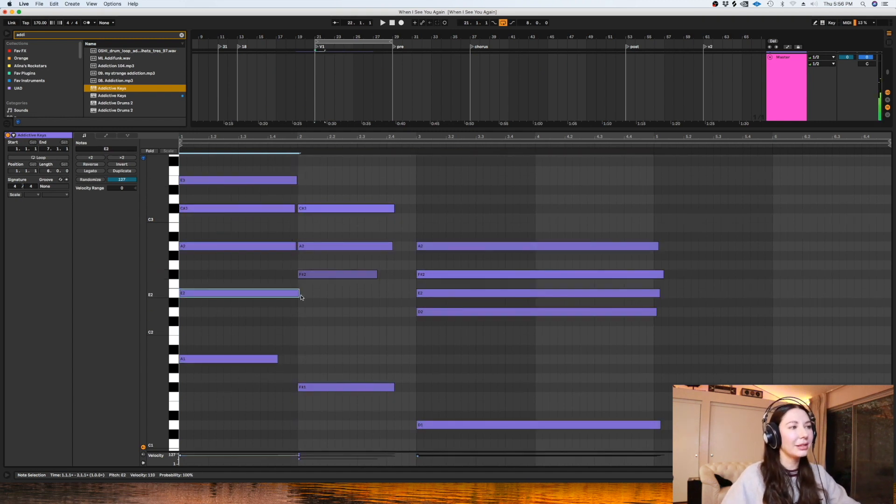
pyautogui.click(279, 359)
pyautogui.moveTo(278, 359); pyautogui.dragTo(294, 359)
# Step: Lengthen the second chord's F#1, F#2, A2 and C#3 notes to reach the start of the third chord
pyautogui.moveTo(395, 387); pyautogui.dragTo(417, 388)
pyautogui.moveTo(378, 276); pyautogui.dragTo(412, 274)
pyautogui.moveTo(393, 246); pyautogui.dragTo(415, 243)
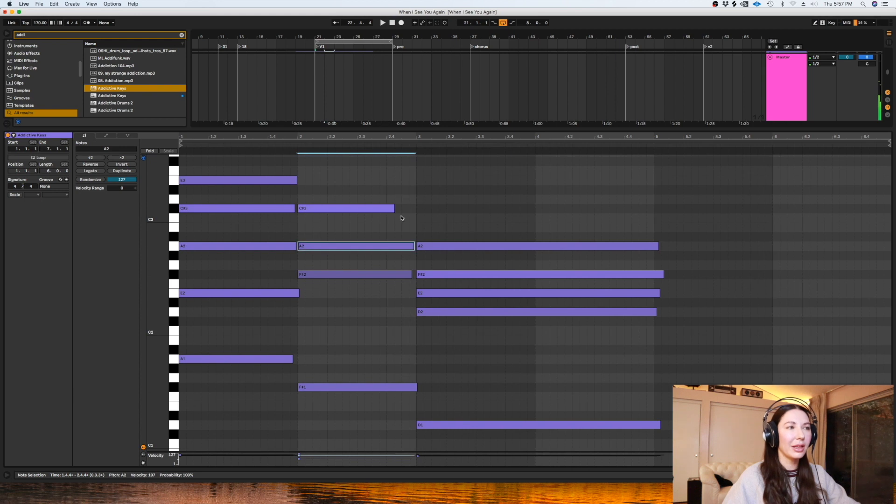
pyautogui.click(394, 208)
pyautogui.moveTo(394, 209); pyautogui.dragTo(416, 208)
# Step: Quantize the starts and ends of all notes to 1/16 at 87%, and extend the second chord's F#2 to the third chord
pyautogui.click(451, 216)
pyautogui.press('super+a')
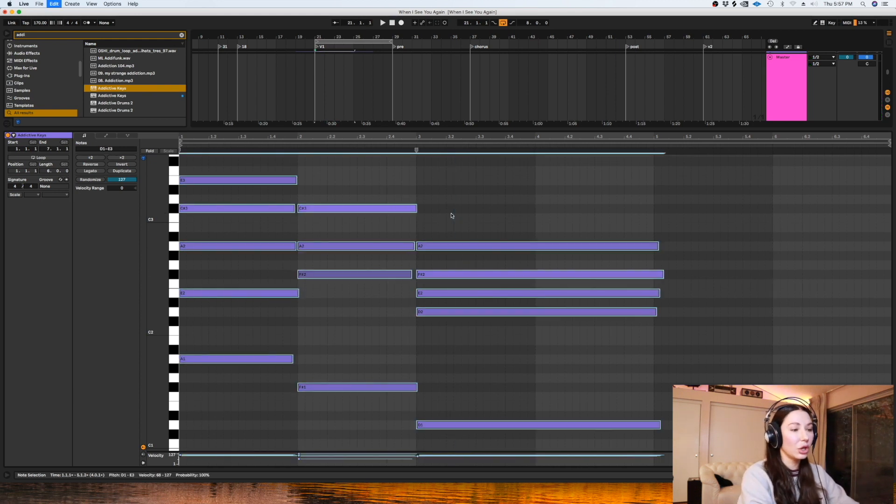
pyautogui.press('super+shift+u')
pyautogui.click(476, 245)
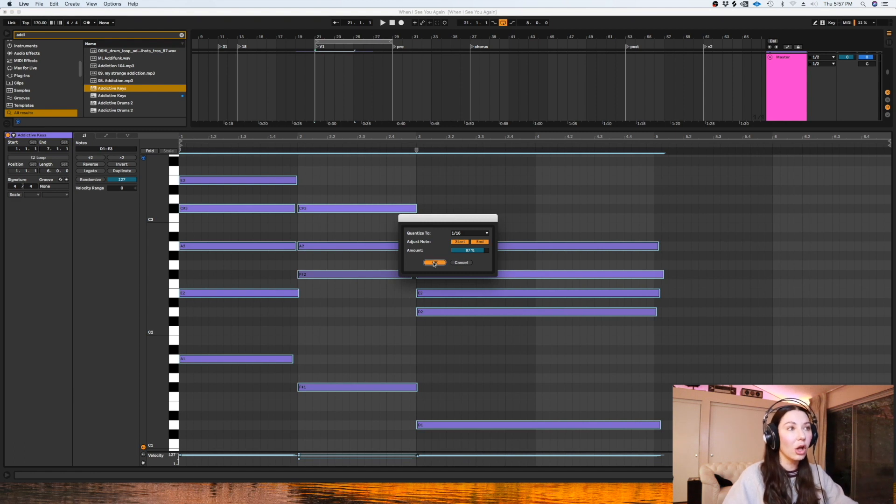
pyautogui.click(436, 263)
pyautogui.click(403, 267)
pyautogui.moveTo(408, 275); pyautogui.dragTo(416, 275)
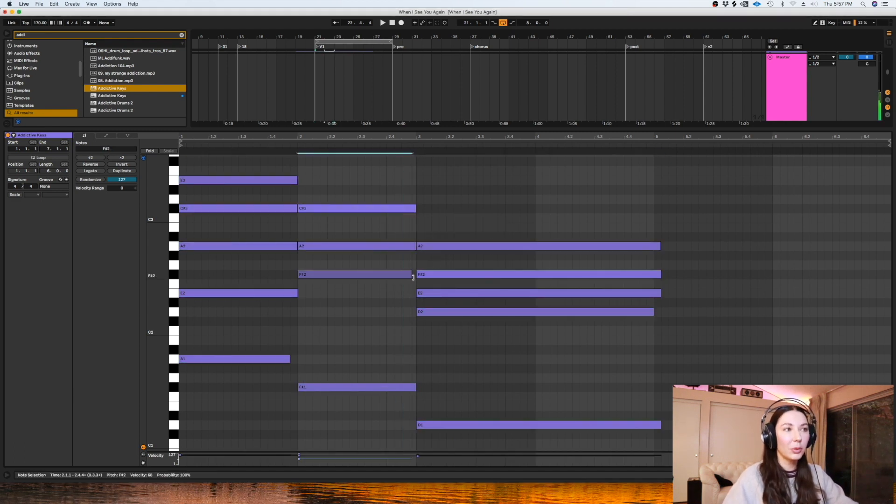
# Step: Delete the leftover recording outside bars 21 to 25 and duplicate the four-bar piano clip to fill bars 25 to 29
pyautogui.hotkey('shift', 'Tab')
pyautogui.moveTo(393, 183); pyautogui.dragTo(298, 187)
pyautogui.press('Delete')
pyautogui.press('Delete')
pyautogui.click(321, 175)
pyautogui.press('super+d')
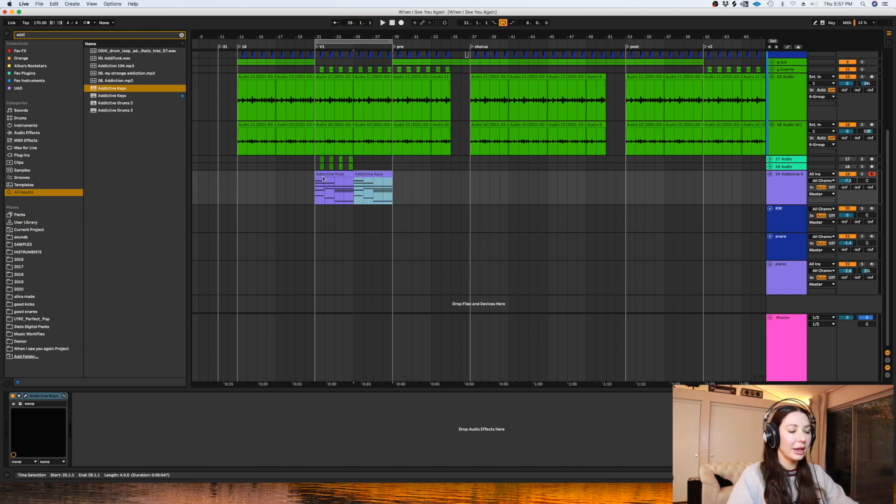
# Step: Select both piano clips and loop bars 21 to 29
pyautogui.click(322, 174)
pyautogui.press('super+l')
pyautogui.press('super+l')
pyautogui.press('+')
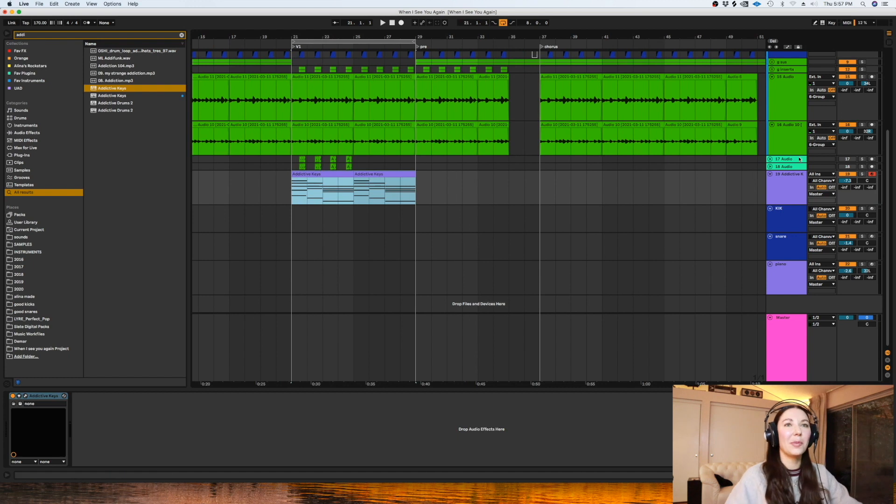
# Step: Browse the Addictive Keys presets during loop playback and set the track's volume to -14.7 dB
pyautogui.click(25, 396)
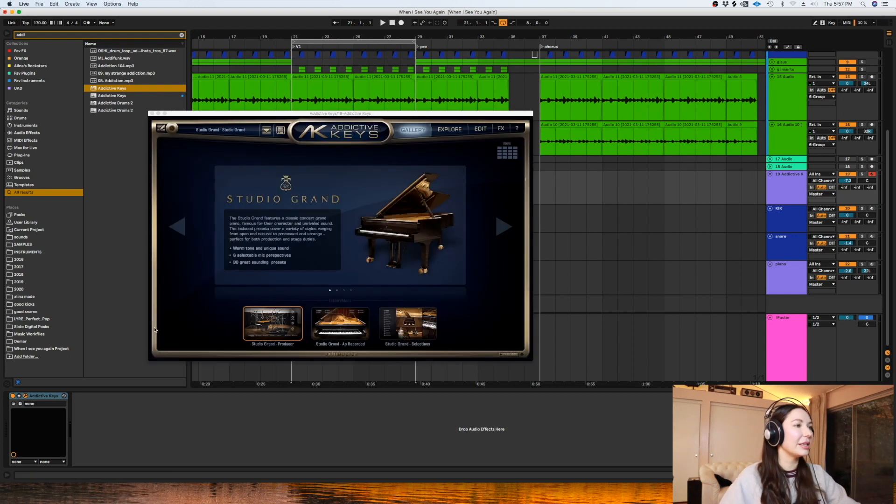
pyautogui.click(232, 130)
pyautogui.moveTo(289, 116); pyautogui.dragTo(568, 62)
pyautogui.moveTo(649, 228); pyautogui.dragTo(646, 236)
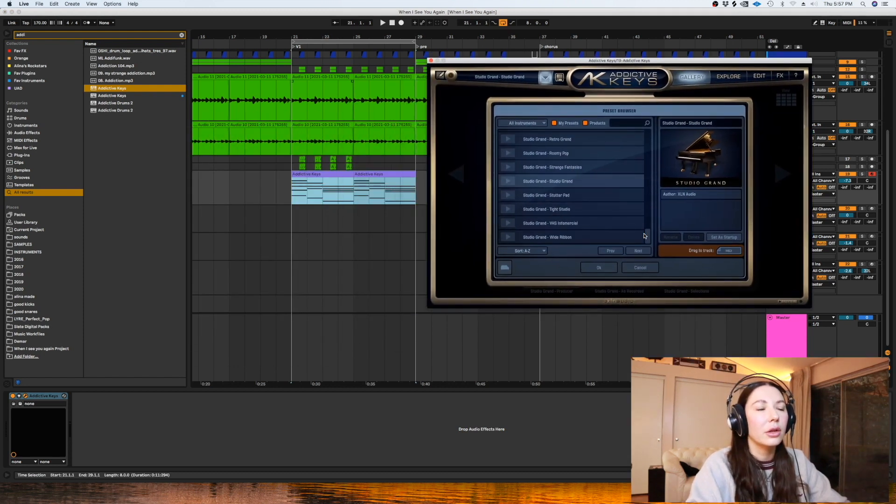
pyautogui.click(543, 214)
pyautogui.press('space')
pyautogui.moveTo(848, 181); pyautogui.dragTo(848, 185)
# Step: Audition the Modern Upright presets Come On Up and Distance, and close the Addictive Keys window
pyautogui.moveTo(648, 231); pyautogui.dragTo(648, 136)
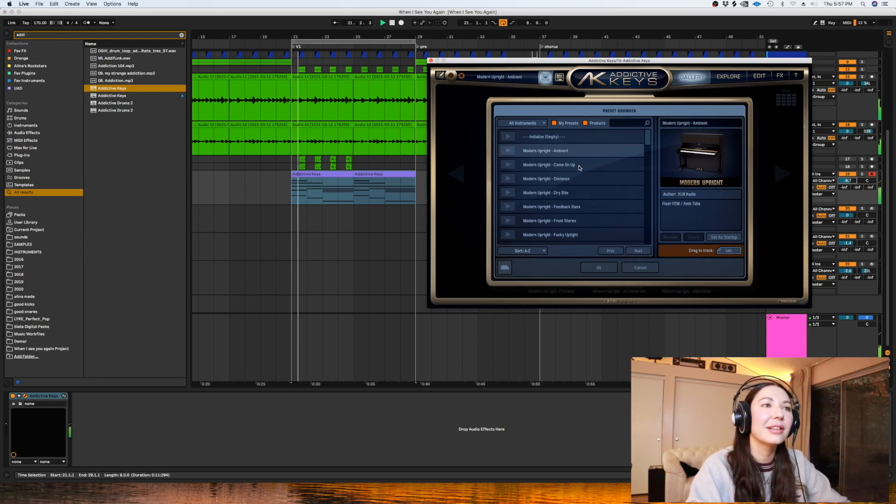
pyautogui.click(581, 164)
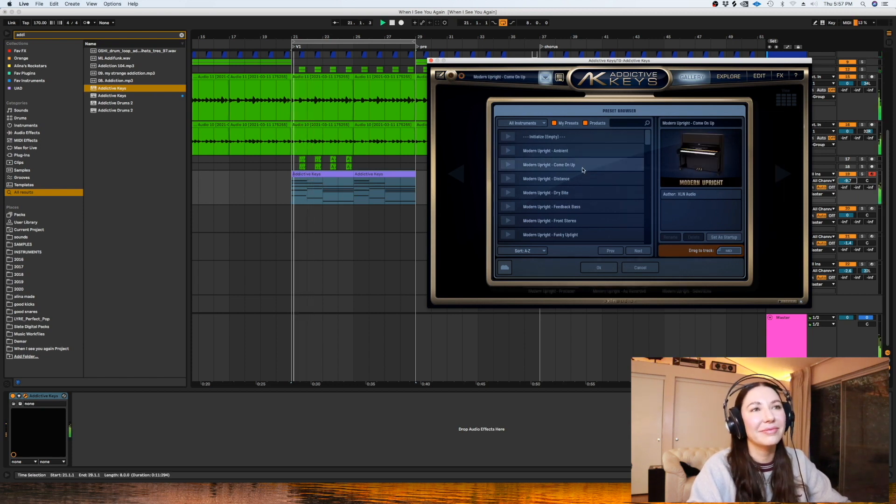
pyautogui.click(582, 178)
pyautogui.scroll(1, 650, 142)
pyautogui.scroll(-1, 650, 141)
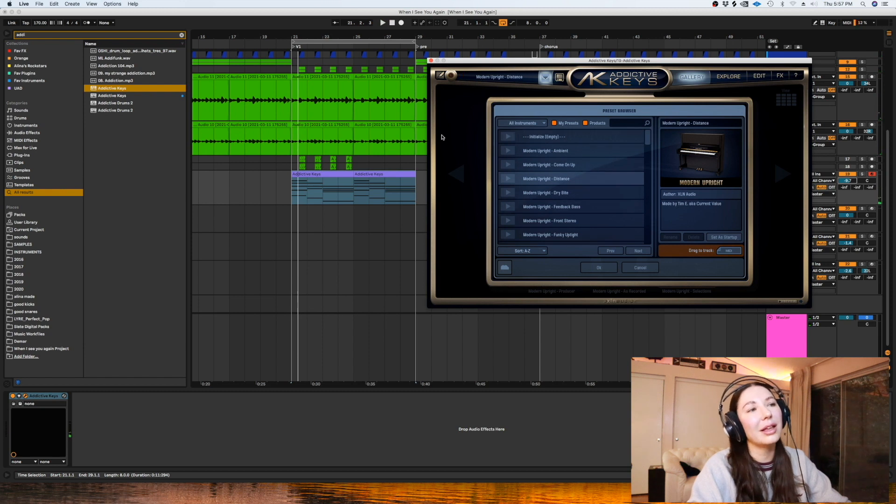
pyautogui.press('Escape')
pyautogui.click(431, 61)
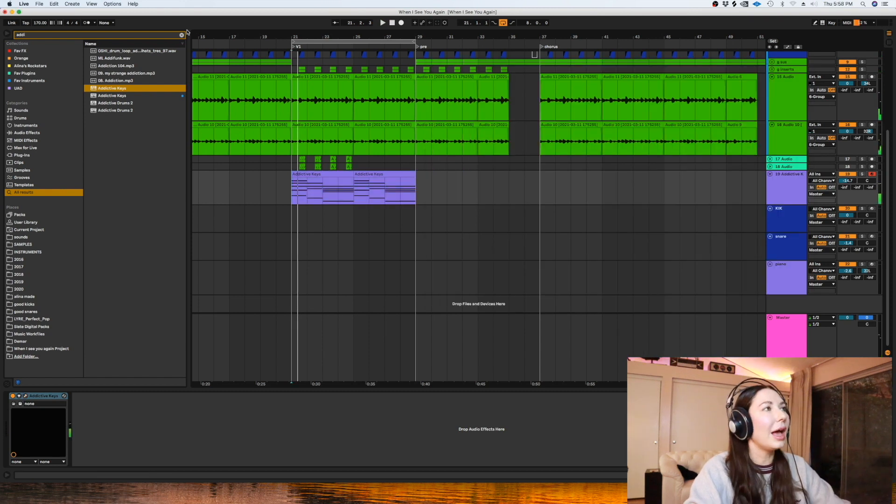
# Step: Search for "kont" and replace Addictive Keys on the piano chord track with the alina BLANK KONTAKT.adg rack
pyautogui.click(182, 35)
pyautogui.write('kont')
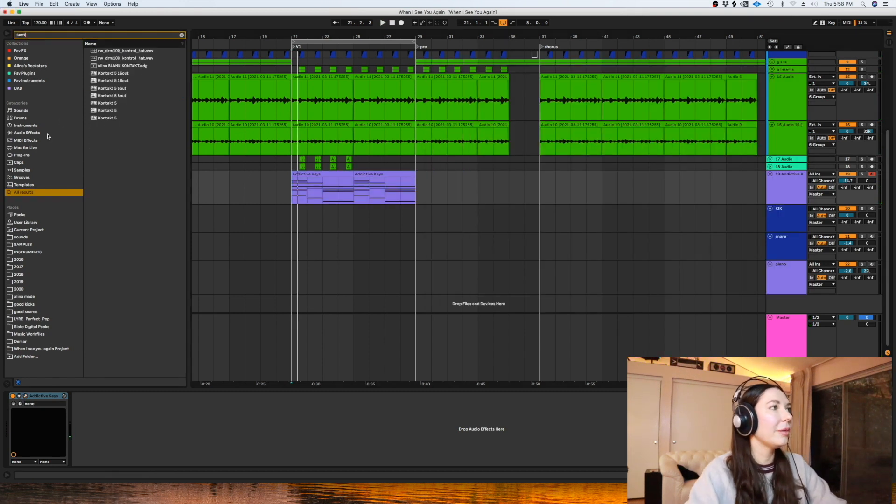
pyautogui.moveTo(109, 68); pyautogui.dragTo(309, 191)
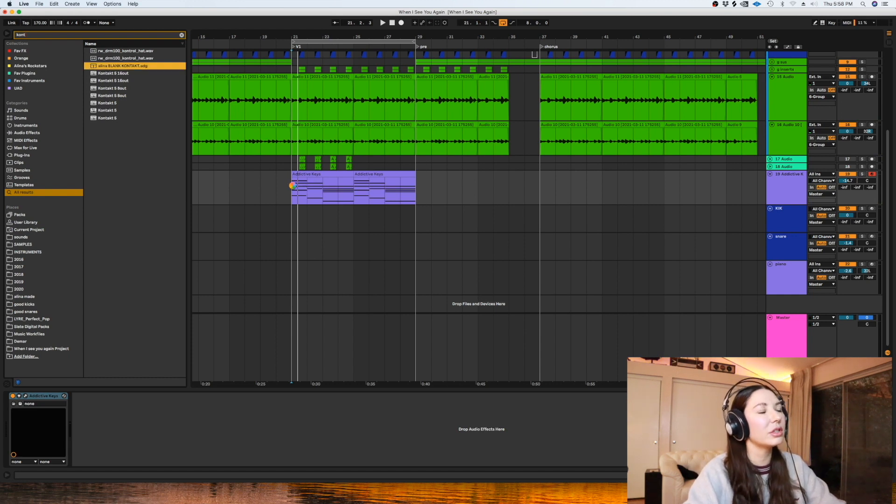
pyautogui.moveTo(293, 185); pyautogui.dragTo(293, 188)
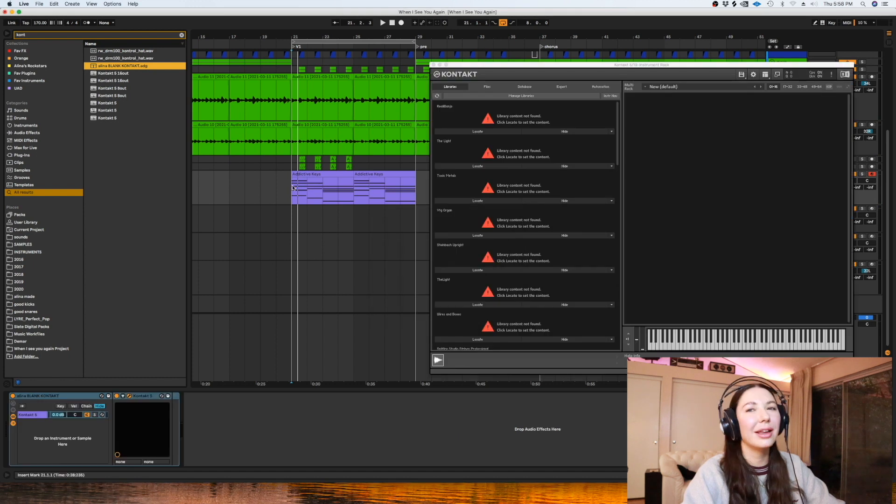
# Step: Load soundiron emotional piano master.nki from Kontakt's Emotional Piano library
pyautogui.scroll(-6, 523, 210)
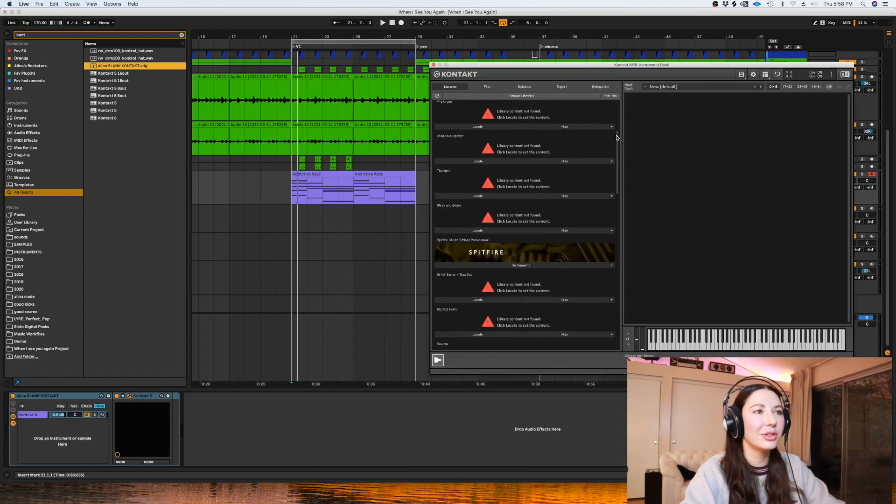
pyautogui.scroll(-3, 612, 187)
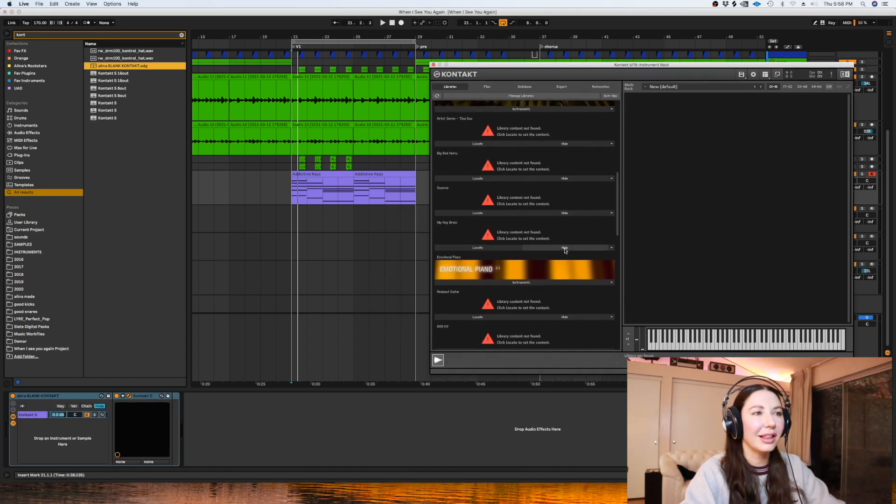
pyautogui.click(540, 283)
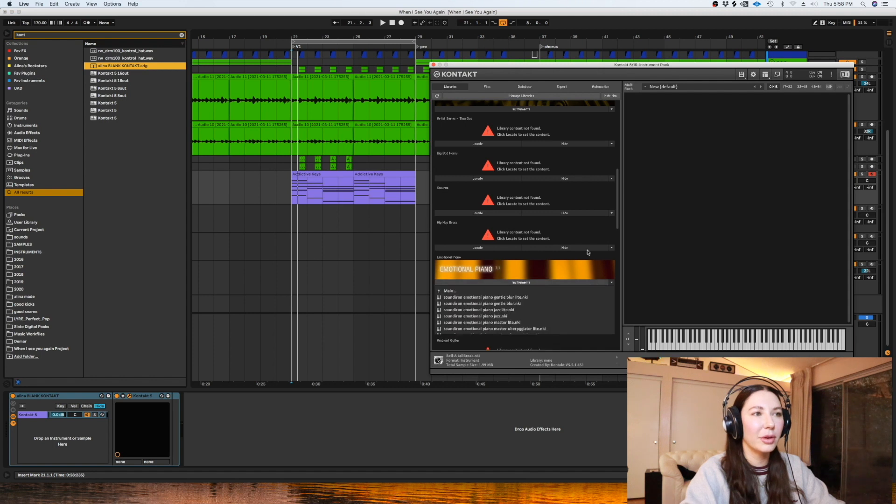
pyautogui.scroll(-1, 619, 182)
pyautogui.moveTo(619, 182); pyautogui.dragTo(618, 197)
pyautogui.click(504, 226)
pyautogui.doubleClick(495, 264)
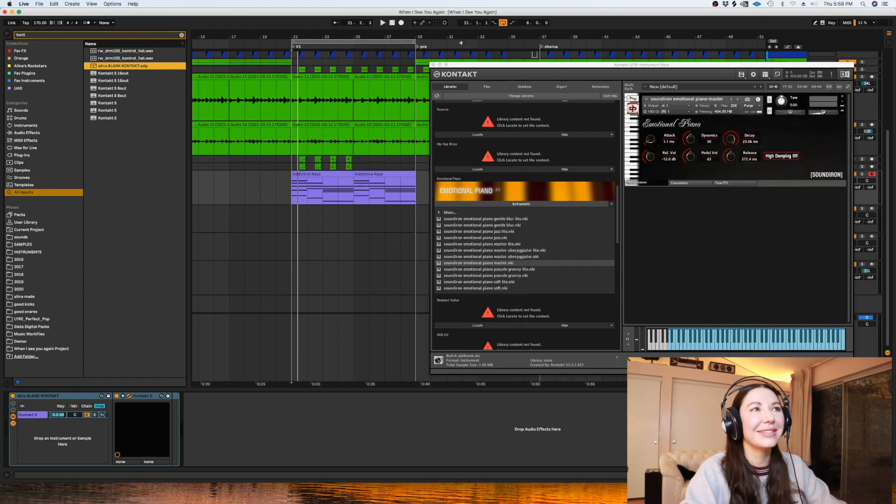
# Step: Close the Kontakt window, solo the piano chord track and play it from bar 21
pyautogui.click(433, 65)
pyautogui.press('space')
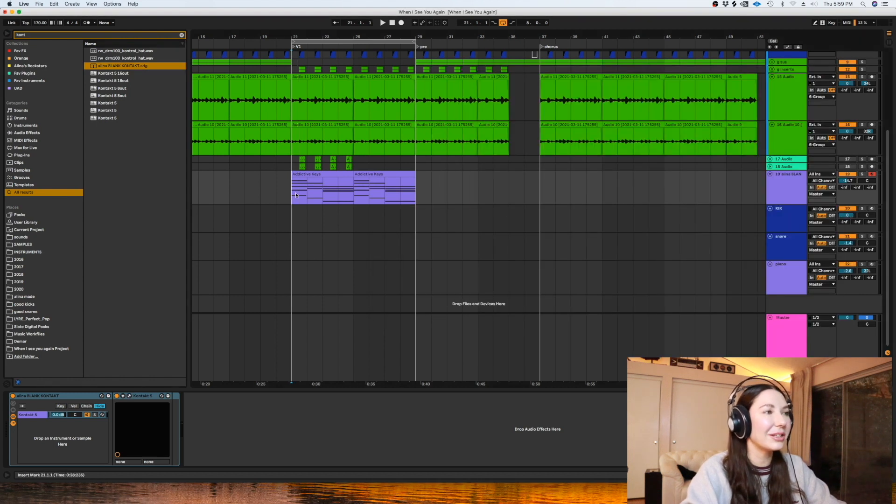
pyautogui.click(862, 175)
pyautogui.press('space')
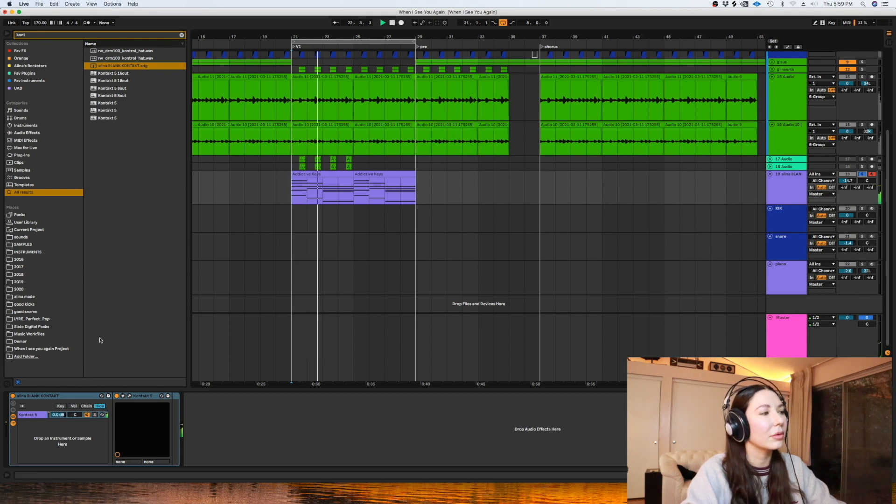
# Step: Reopen Kontakt, unsolo the piano chord track, and switch the instrument to soundiron emotional piano soft lite during playback
pyautogui.click(129, 397)
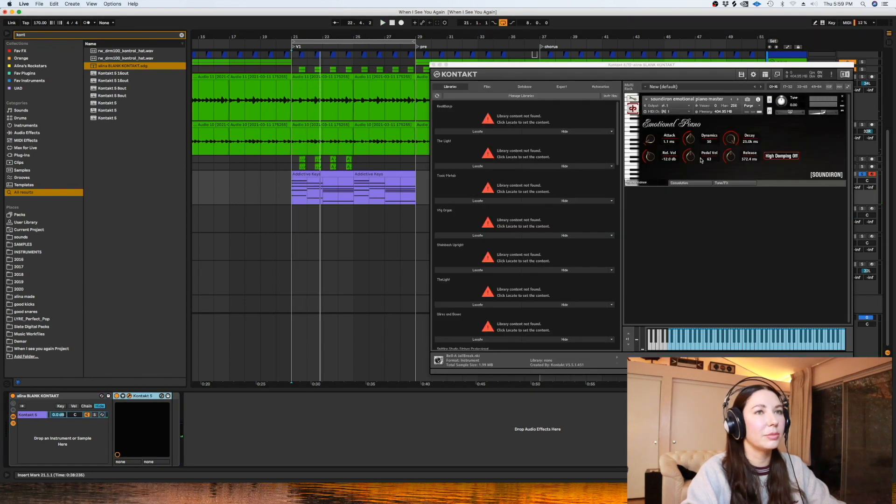
pyautogui.click(862, 174)
pyautogui.press('space')
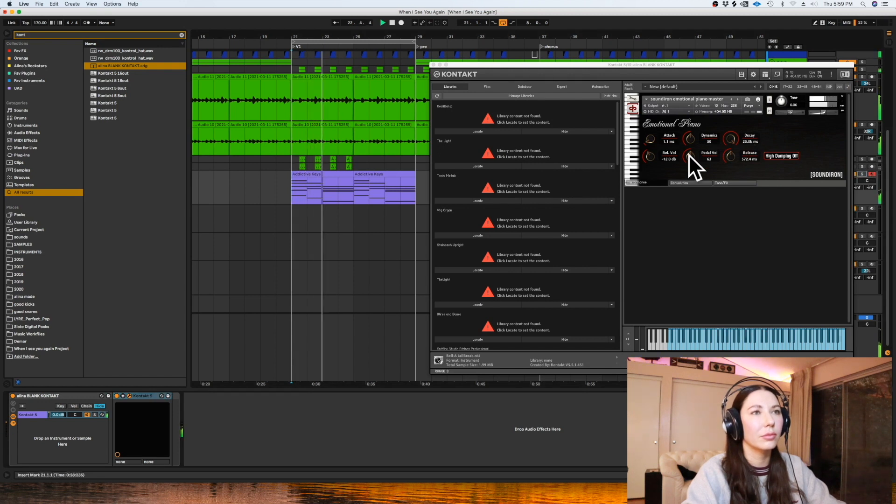
pyautogui.click(433, 64)
# Step: Duplicate the verse 1 piano clip at bar 21 so the copy fills bars 25 to 29
pyautogui.doubleClick(341, 174)
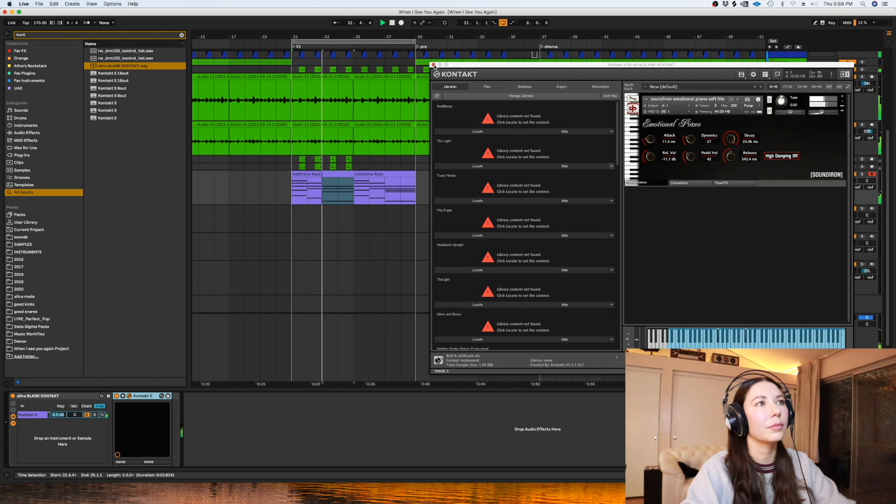
pyautogui.click(324, 175)
pyautogui.press('super+d')
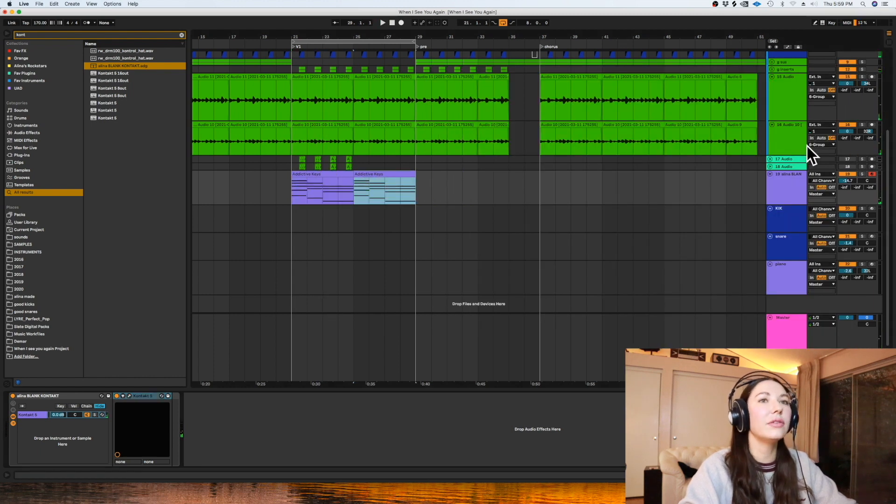
# Step: Raise the piano chord track's volume, pan it slightly left, and rename the track piano
pyautogui.moveTo(867, 180)
pyautogui.mouseDown()
pyautogui.moveTo(867, 169)
pyautogui.moveTo(872, 184)
pyautogui.mouseUp()
pyautogui.press('space')
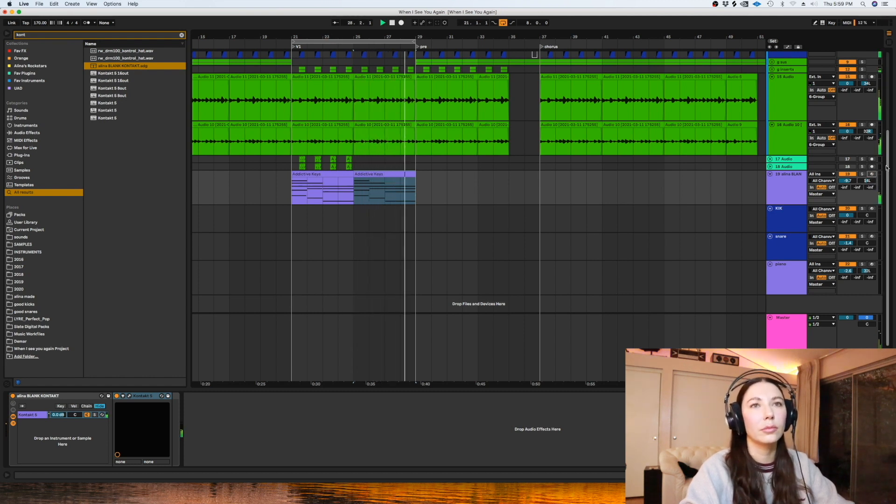
pyautogui.click(799, 184)
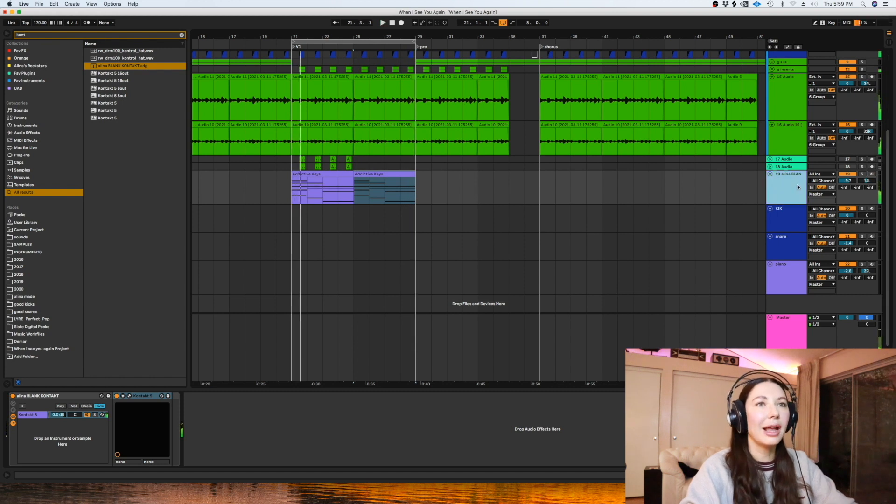
pyautogui.press('super+r')
pyautogui.write('piano')
pyautogui.press('Return')
pyautogui.scroll(3, 314, 182)
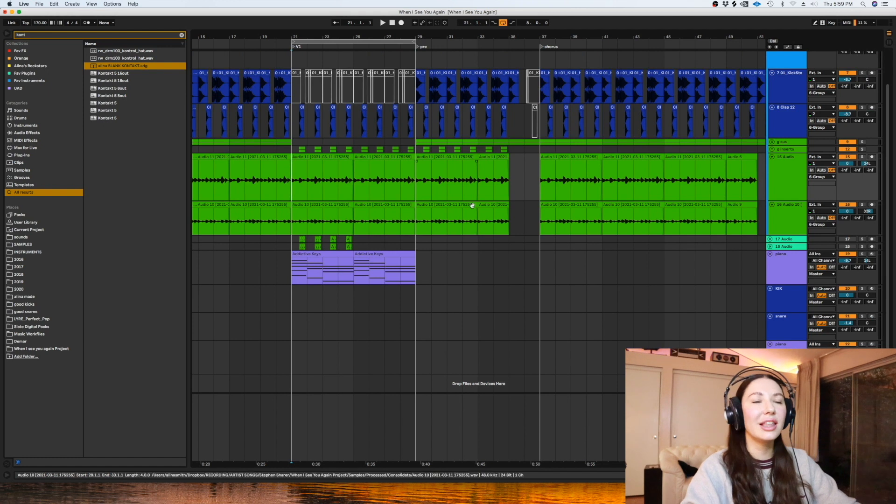
# Step: Insert a new MIDI track below the piano track and colour it green
pyautogui.click(786, 270)
pyautogui.press('super+shift+t')
pyautogui.rightClick(779, 306)
pyautogui.click(820, 418)
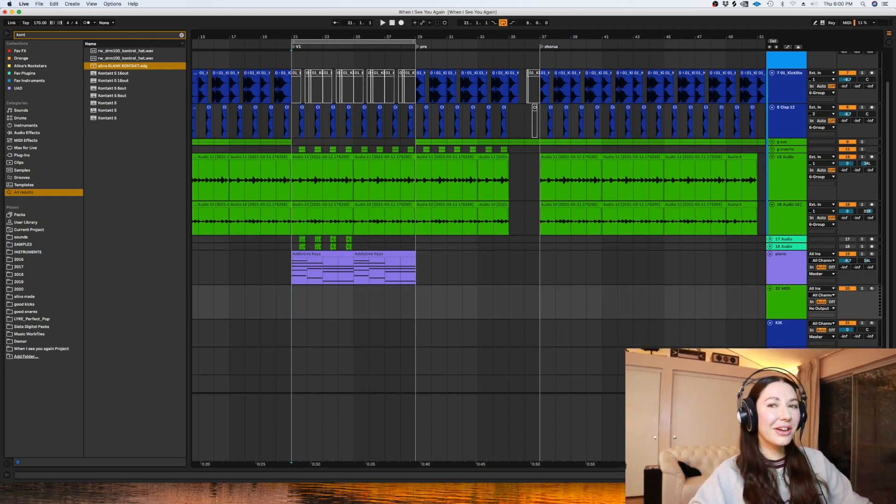
# Step: Search the browser for "arc" and load the Arcade instrument onto the new MIDI track
pyautogui.click(181, 35)
pyautogui.write('arcas')
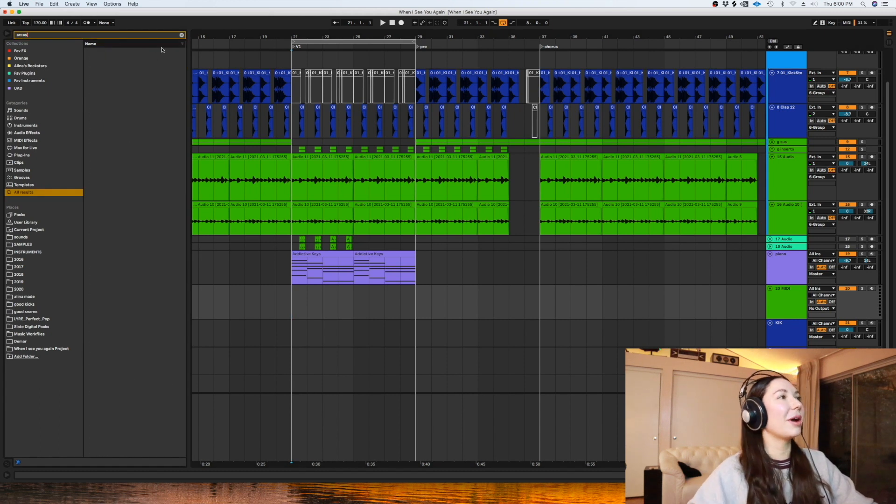
pyautogui.press('BackSpace')
pyautogui.press('BackSpace')
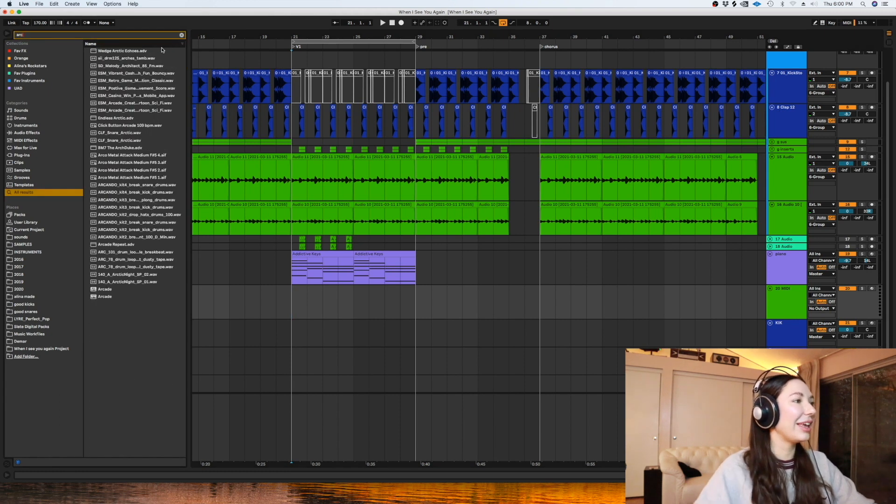
pyautogui.moveTo(99, 291); pyautogui.dragTo(338, 298)
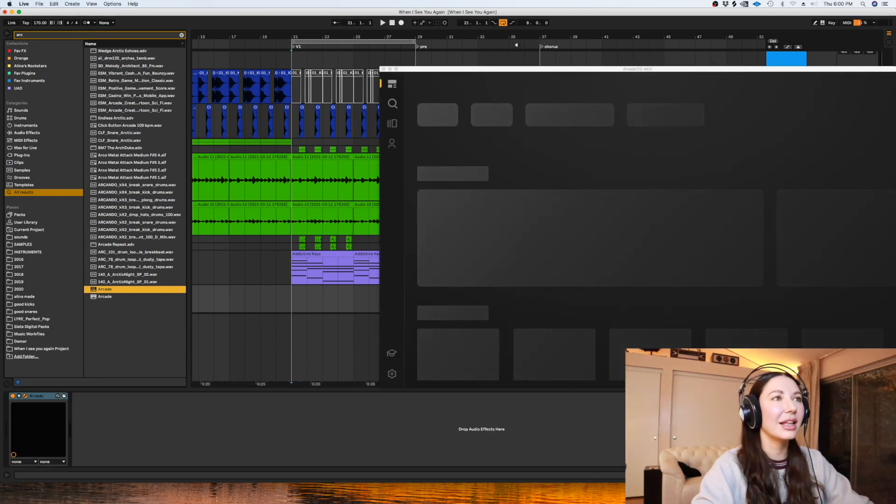
pyautogui.moveTo(454, 69); pyautogui.dragTo(411, 37)
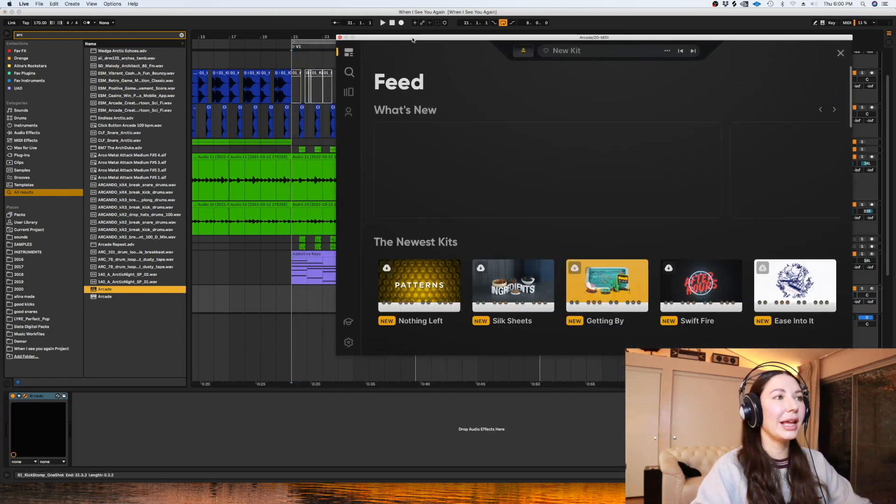
# Step: Search Arcade's kits for "banjo"
pyautogui.click(349, 73)
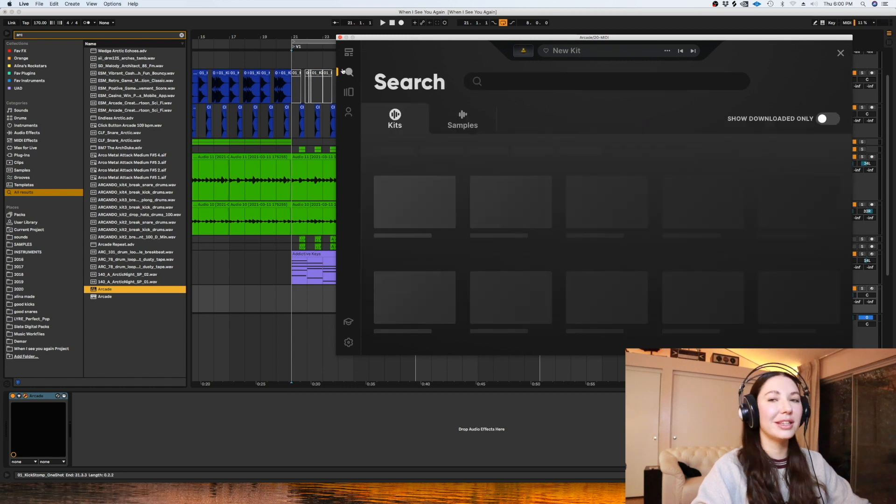
pyautogui.click(499, 76)
pyautogui.write('banjo')
pyautogui.click(725, 81)
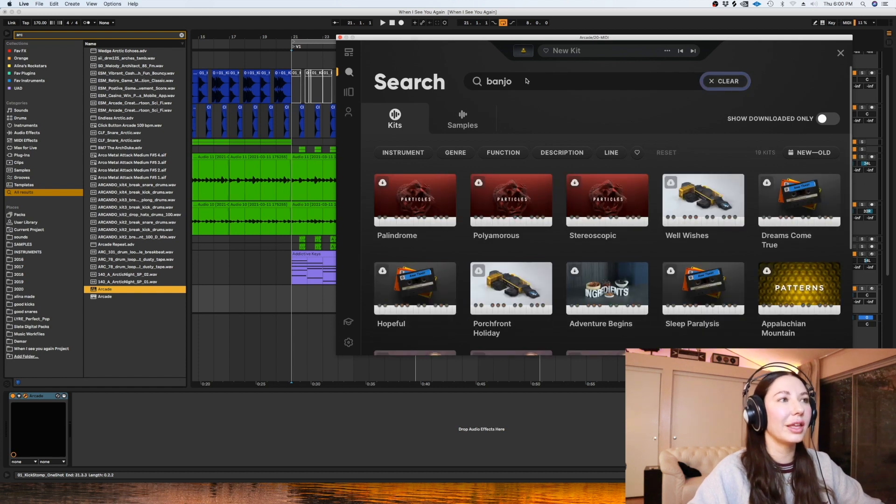
# Step: Audition the Palindrome kit from the banjo results, then download and open it
pyautogui.moveTo(398, 213)
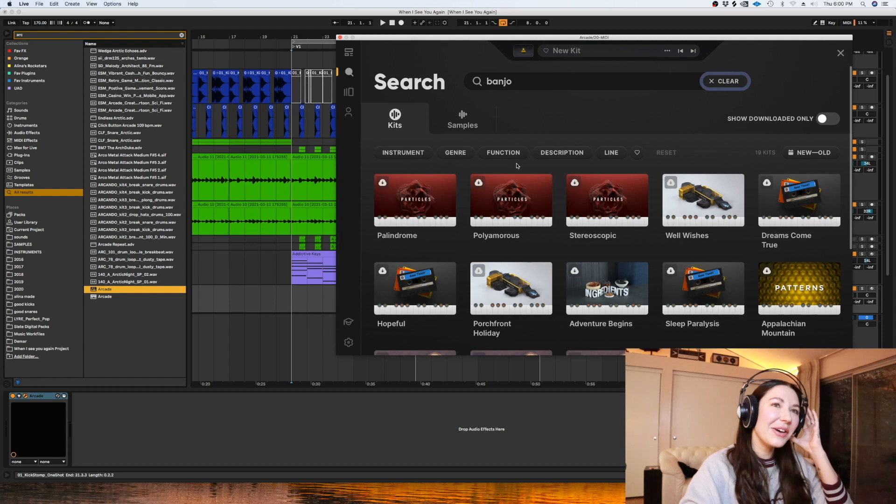
pyautogui.click(387, 215)
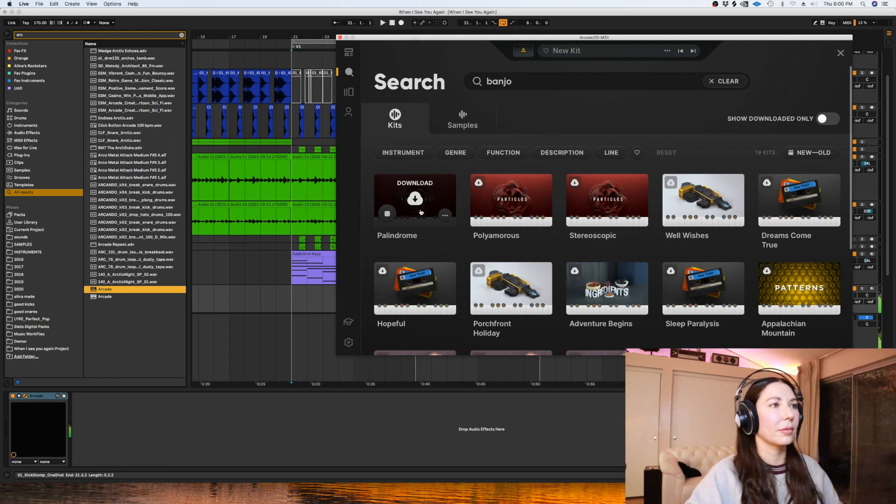
pyautogui.click(387, 214)
pyautogui.click(408, 204)
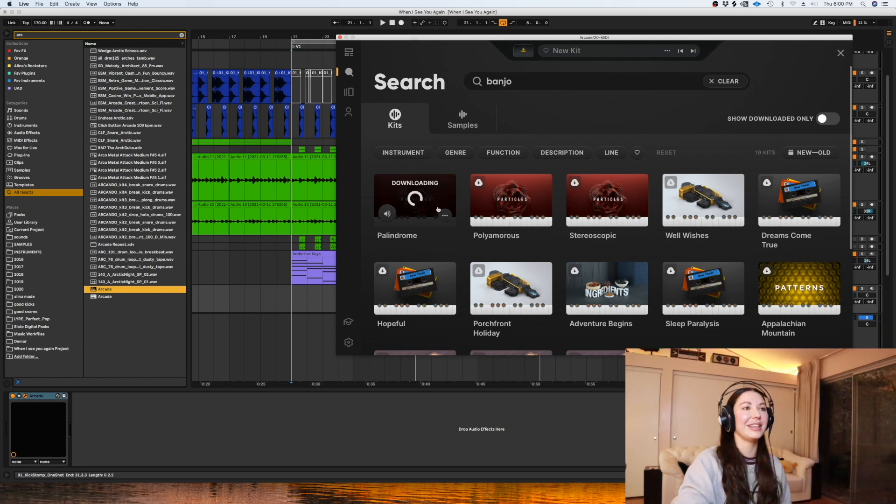
pyautogui.click(439, 179)
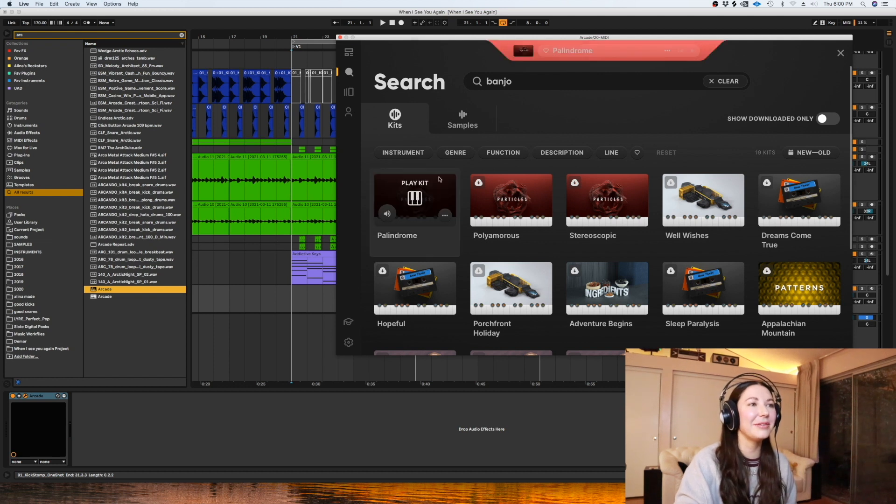
# Step: Switch the Palindrome kit's key to A major and arm the Arcade track for recording
pyautogui.click(820, 51)
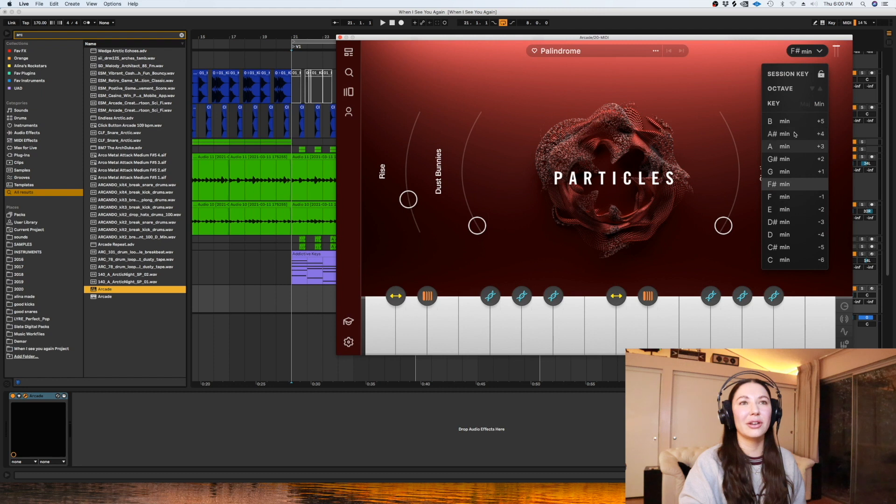
pyautogui.click(806, 105)
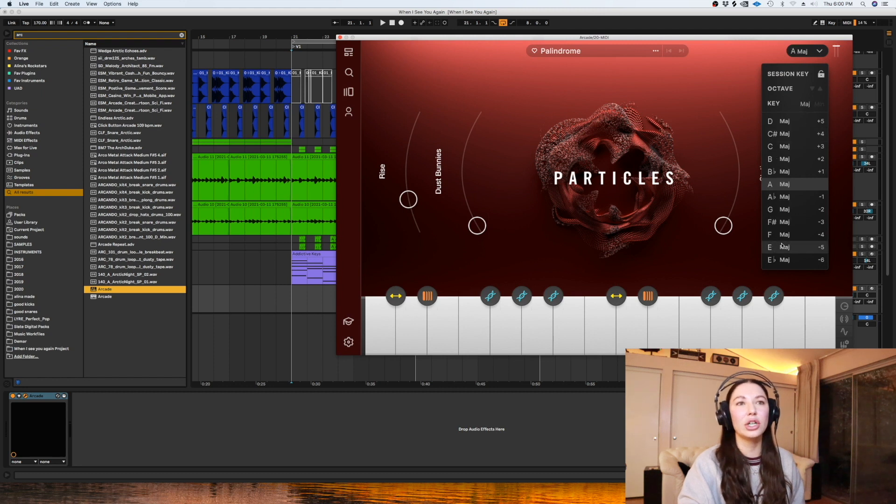
pyautogui.click(709, 183)
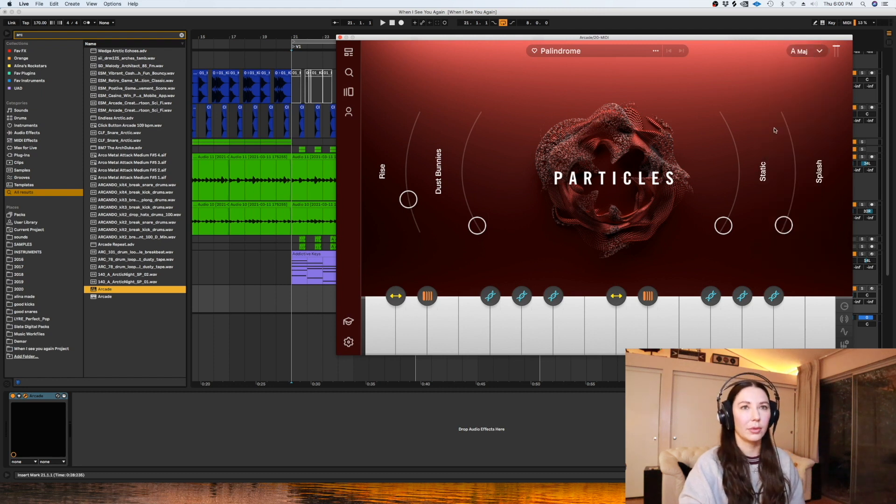
pyautogui.moveTo(739, 37); pyautogui.dragTo(611, 345)
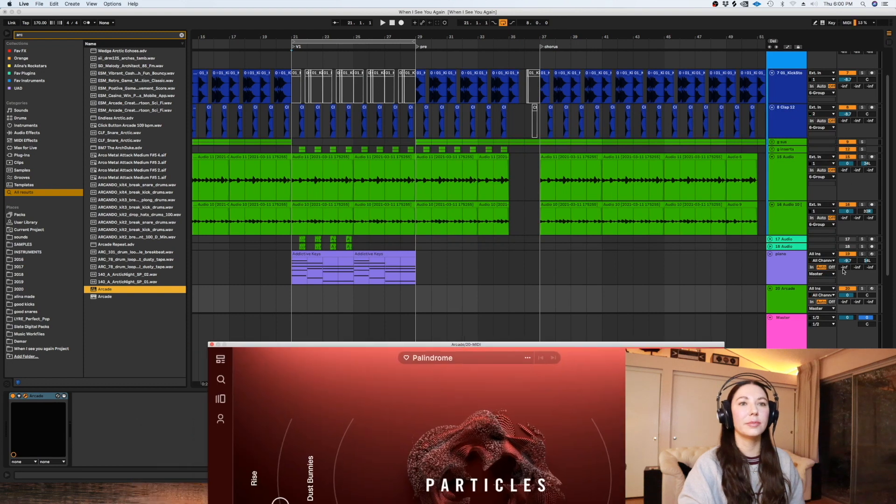
pyautogui.click(872, 289)
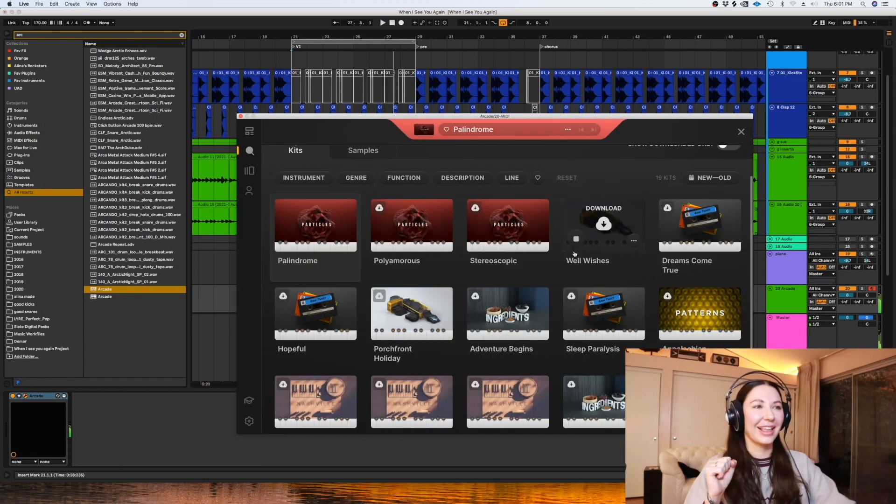
# Step: Download the Well Wishes kit from the banjo results and open it for playing
pyautogui.press('space')
pyautogui.click(604, 224)
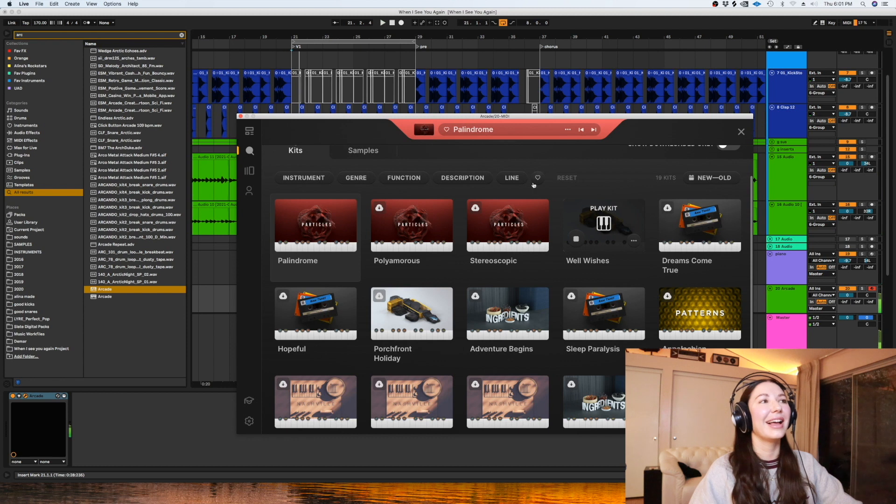
pyautogui.click(583, 221)
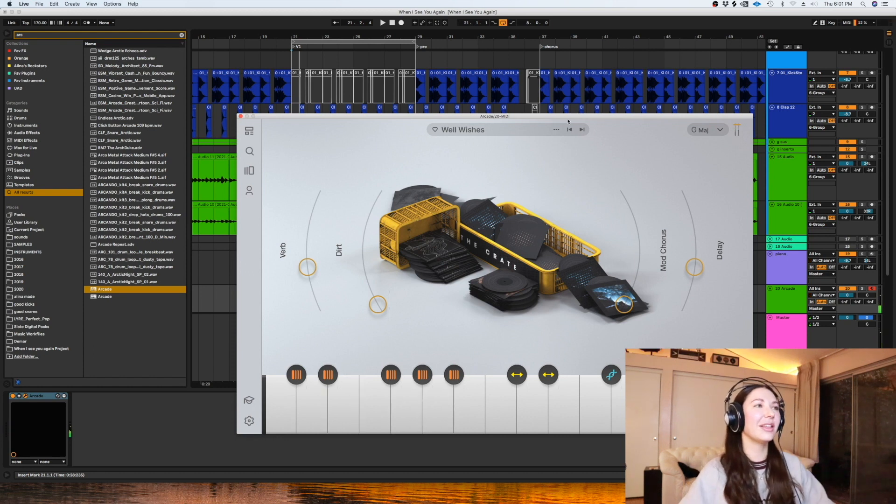
# Step: Return to the banjo results and audition the Dreams Come True, Hopeful and Adventure Begins kits
pyautogui.click(250, 151)
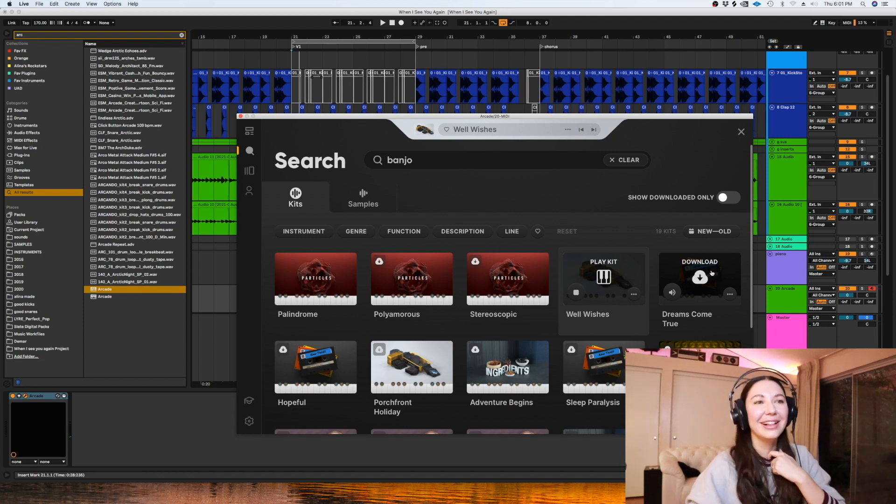
pyautogui.click(670, 293)
pyautogui.scroll(-3, 370, 310)
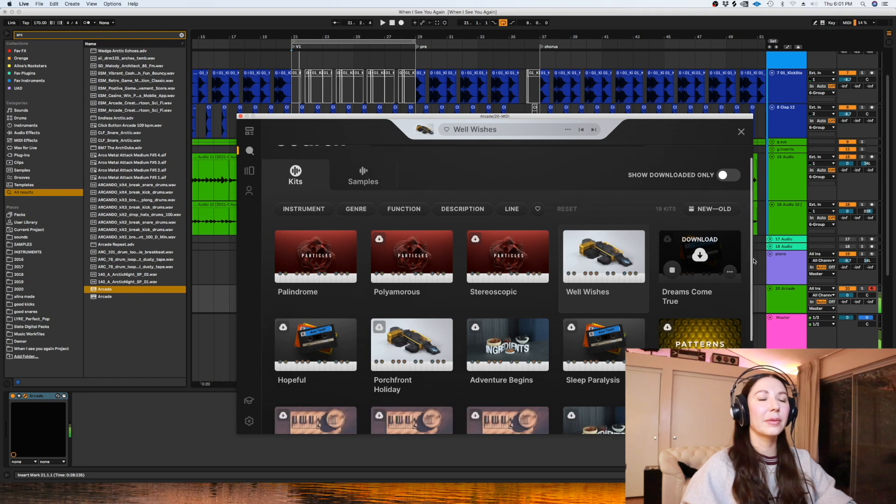
pyautogui.moveTo(290, 336)
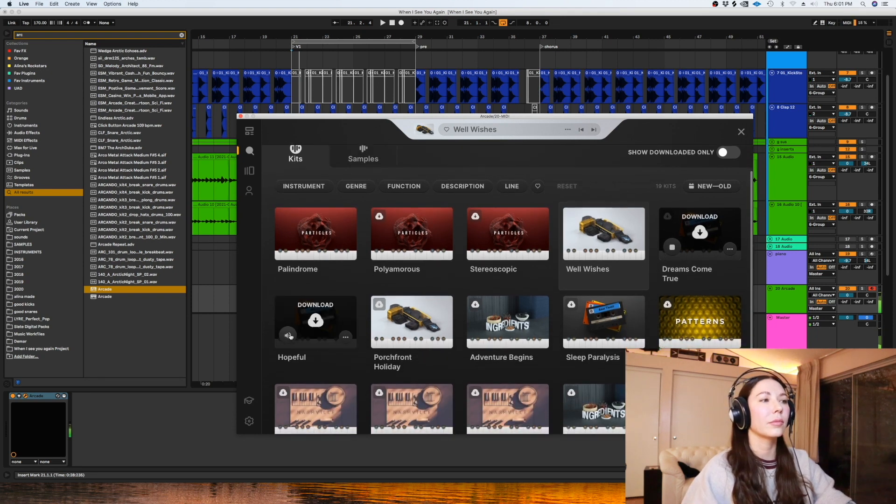
pyautogui.click(289, 336)
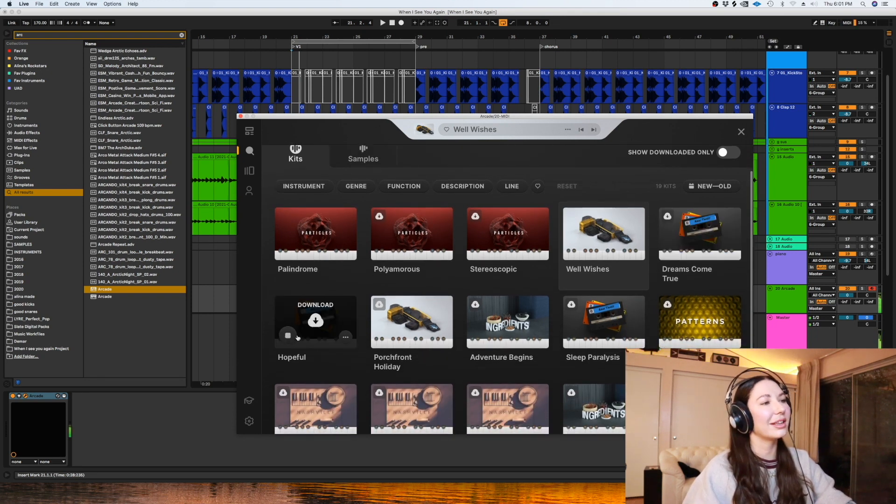
pyautogui.click(288, 335)
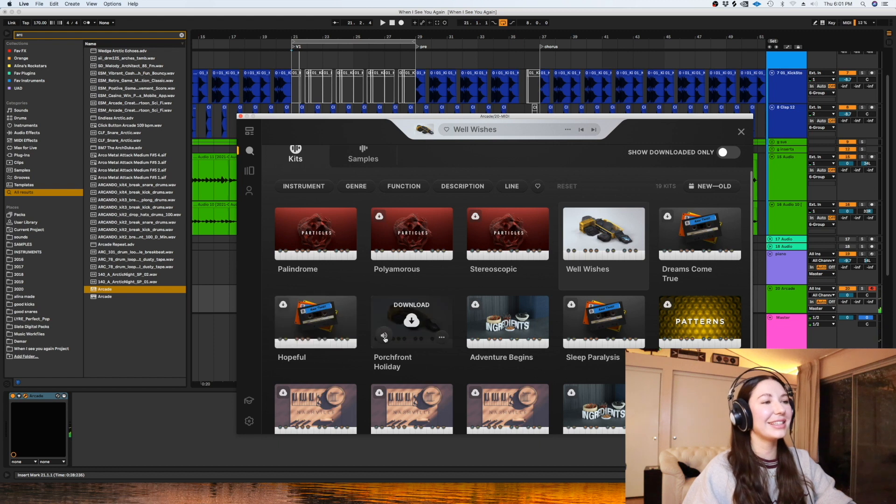
pyautogui.scroll(-3, 514, 280)
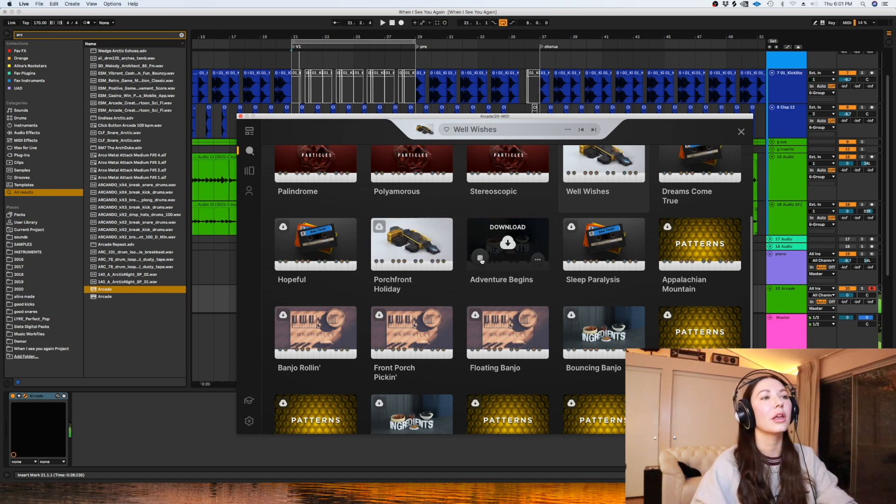
# Step: Try the Adventure Begins, Sleep Paralysis and Front Porch Pickin' kits, and return to the banjo kit search
pyautogui.click(505, 241)
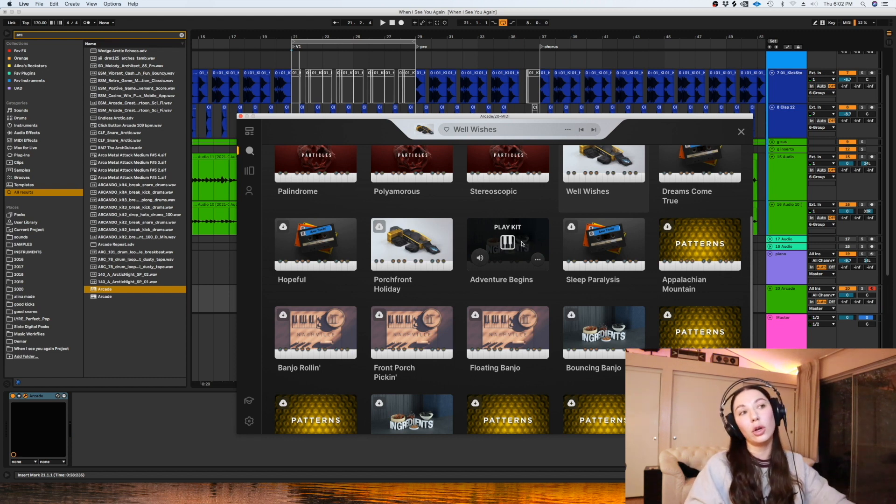
pyautogui.click(522, 244)
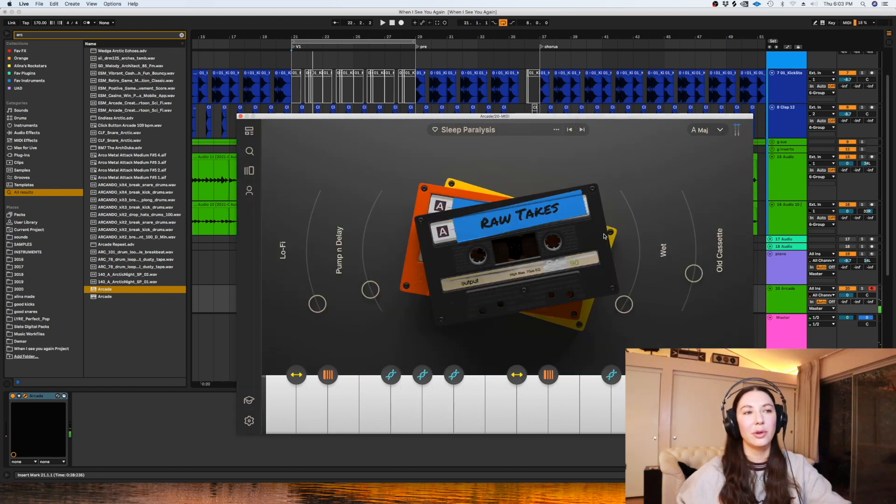
pyautogui.press('space')
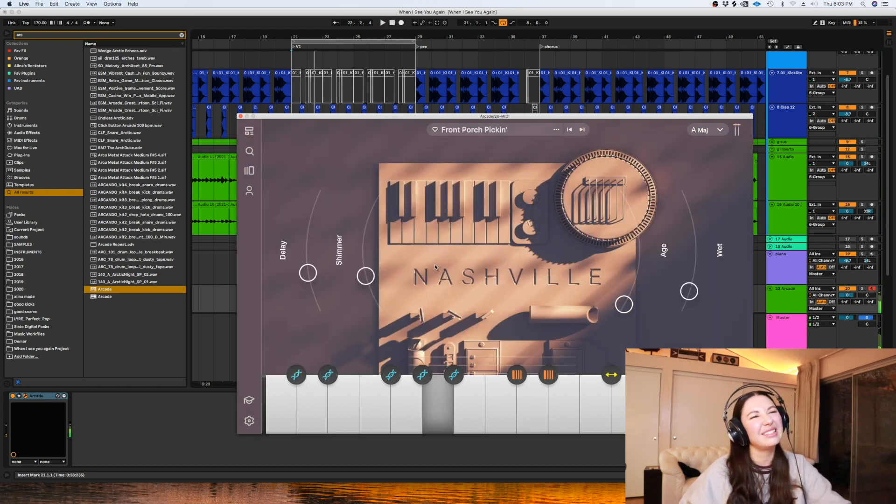
pyautogui.click(250, 152)
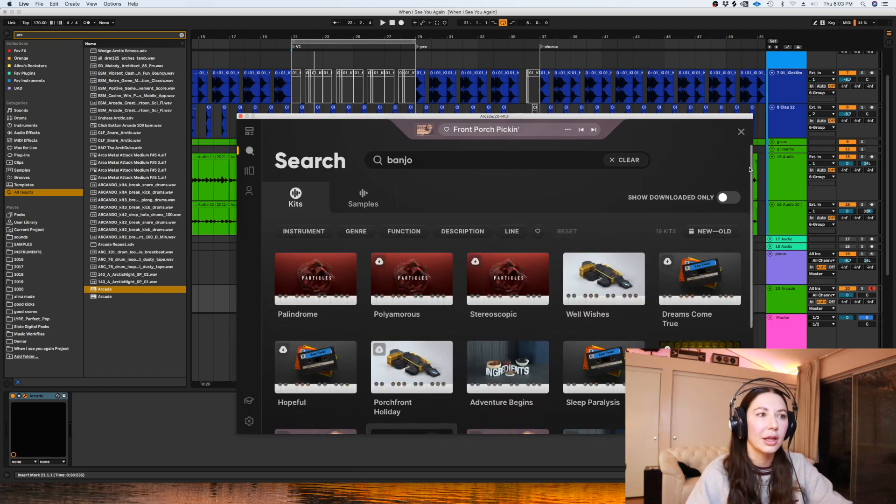
# Step: Audition the Floating Banjo kit, download the Jamming by Firelight kit and play it along with the verse
pyautogui.scroll(-3, 756, 239)
pyautogui.scroll(-3, 502, 275)
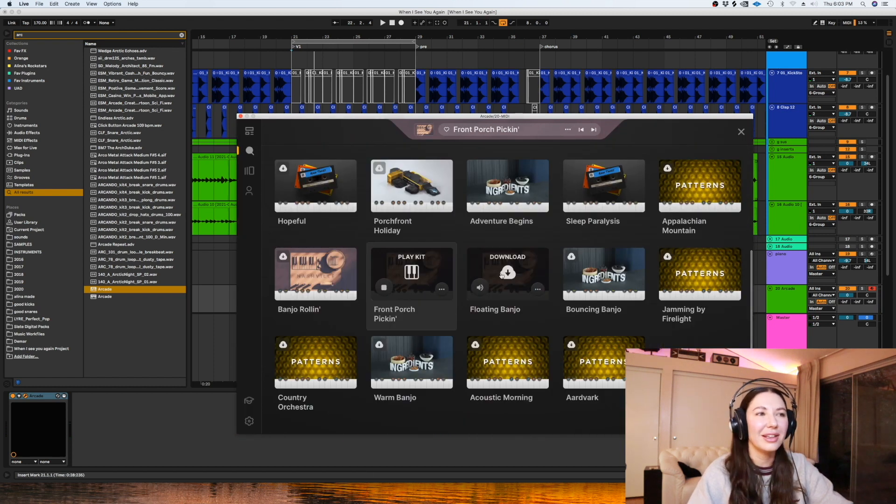
pyautogui.click(479, 289)
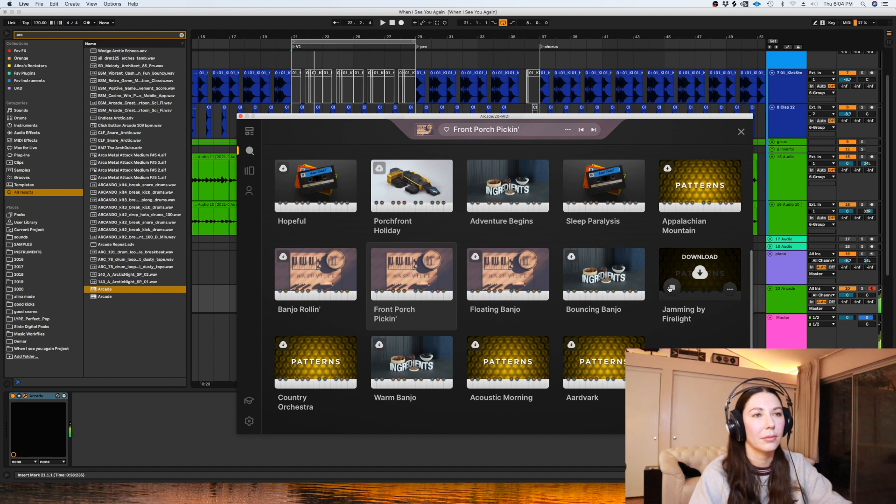
pyautogui.click(700, 273)
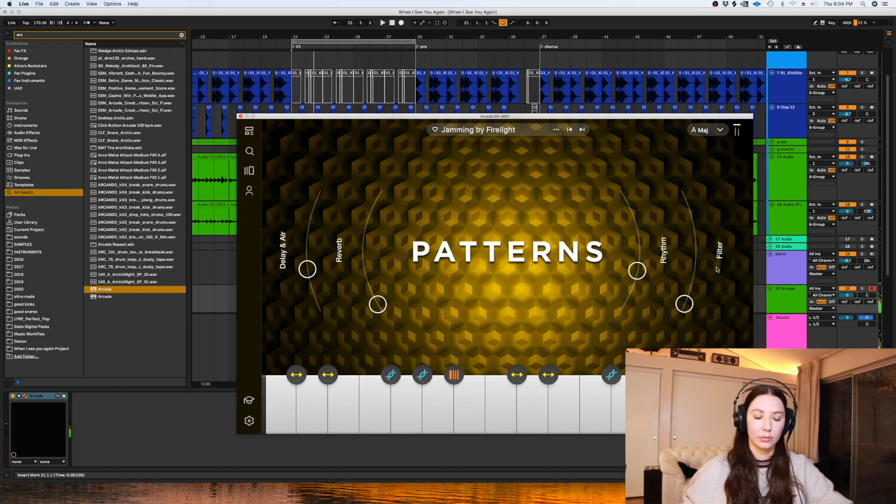
pyautogui.press('space')
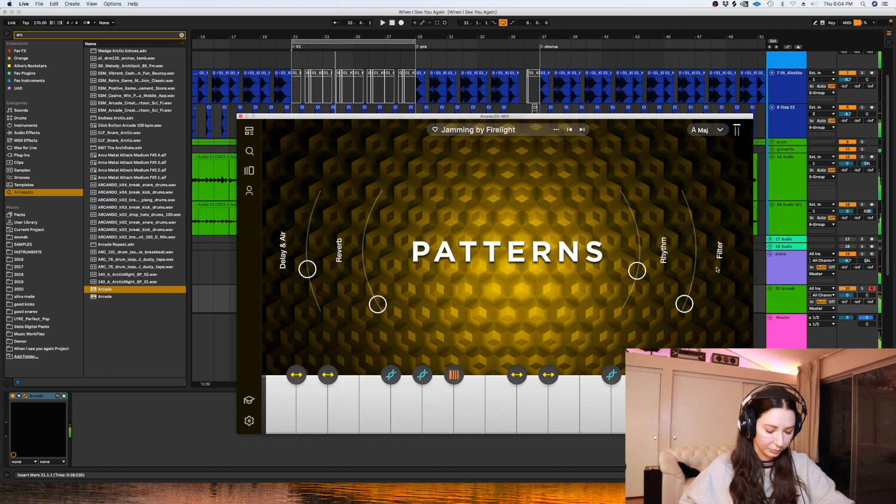
pyautogui.press('space')
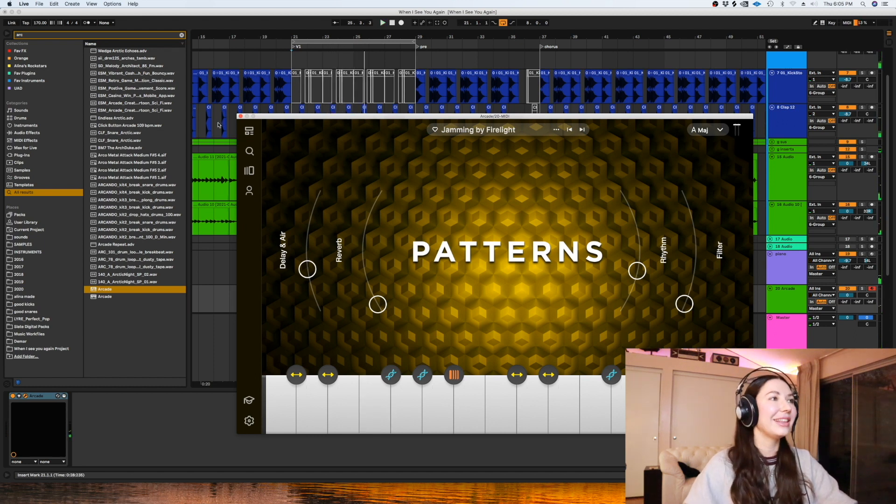
# Step: With the metronome on and looping off, record a short Arcade part from bar 20 into the start of verse 1
pyautogui.click(241, 116)
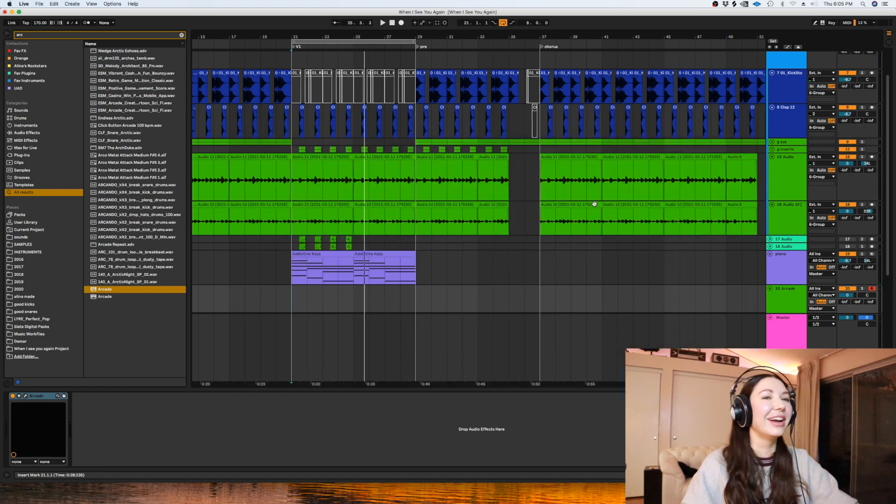
pyautogui.scroll(-5, 288, 201)
pyautogui.click(276, 235)
pyautogui.press('space')
pyautogui.click(87, 22)
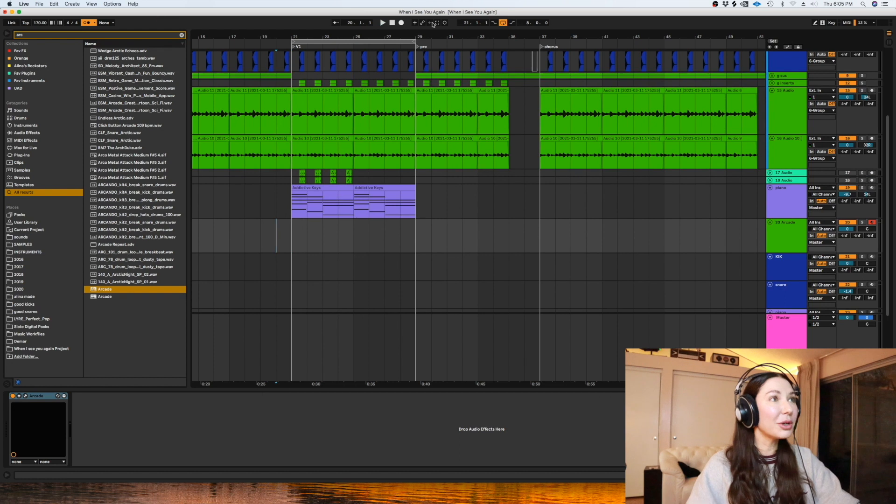
pyautogui.click(503, 22)
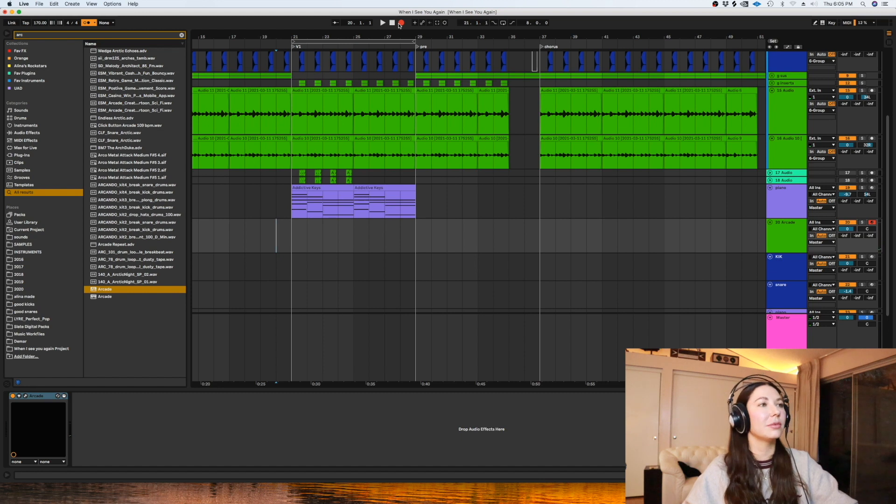
pyautogui.press('space')
pyautogui.press('space')
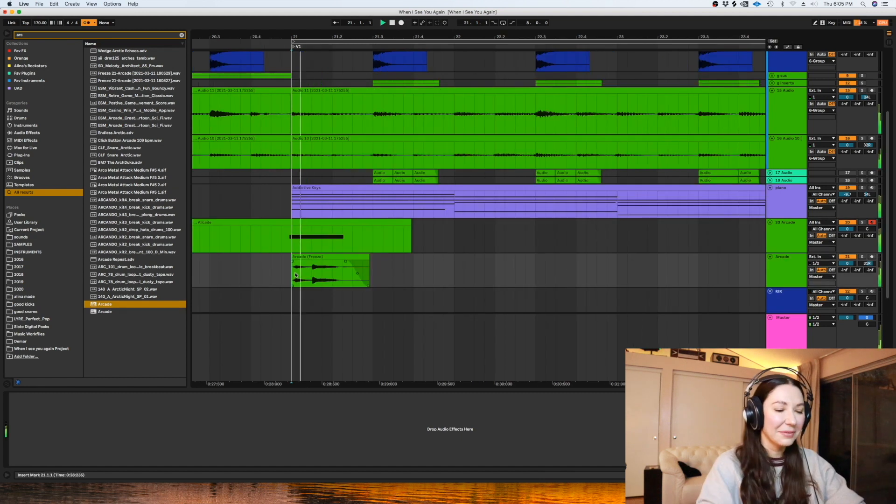
# Step: Search the browser for replika and load the Replika Delay abl 11 preset onto the frozen Arcade audio track
pyautogui.press('-')
pyautogui.press('-')
pyautogui.press('-')
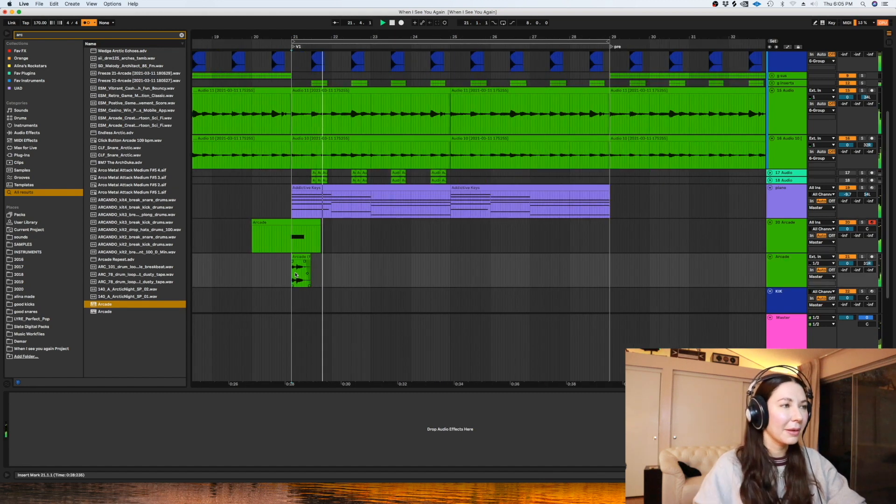
pyautogui.click(181, 35)
pyautogui.write('replika')
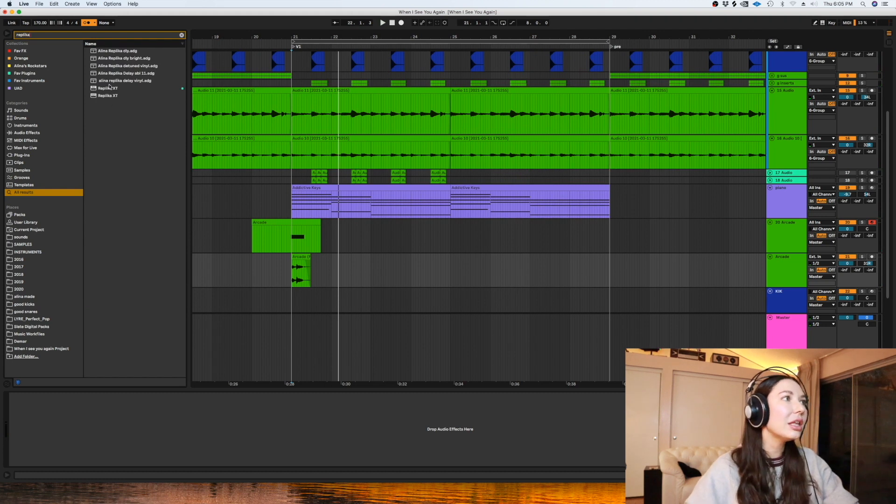
pyautogui.moveTo(115, 76); pyautogui.dragTo(270, 182)
pyautogui.moveTo(291, 275); pyautogui.dragTo(291, 274)
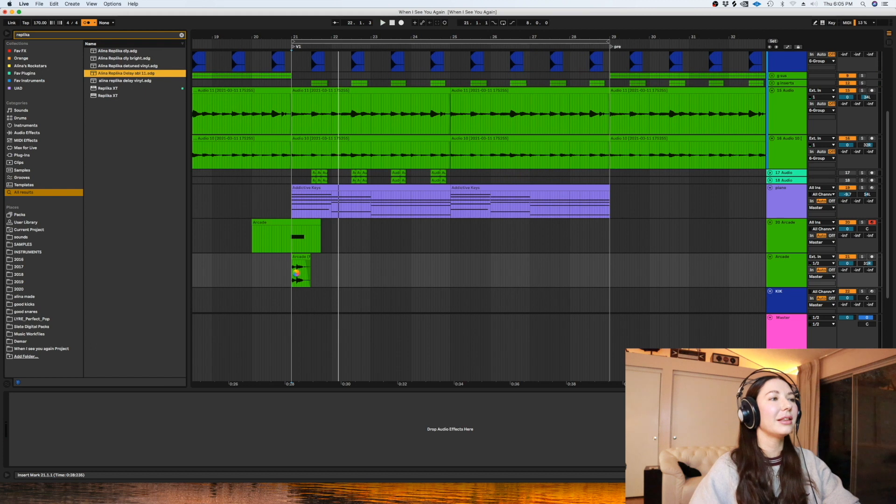
pyautogui.click(255, 141)
pyautogui.click(252, 137)
pyautogui.click(250, 133)
pyautogui.click(247, 129)
pyautogui.click(245, 124)
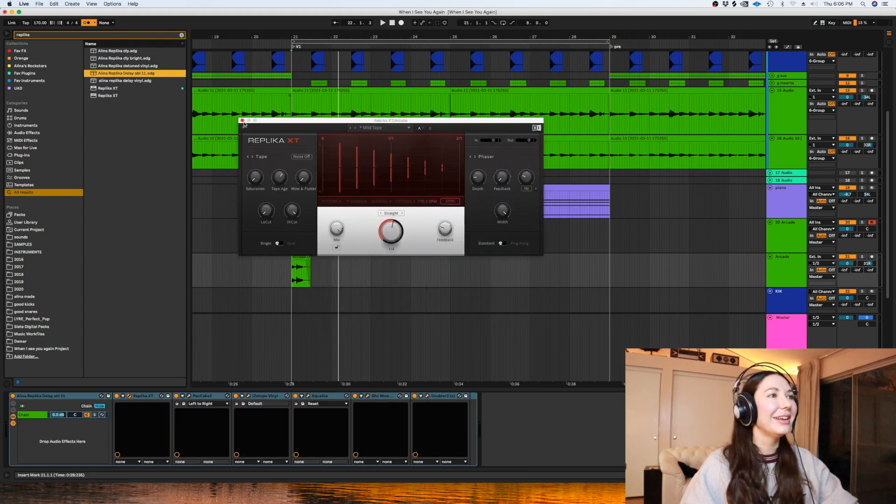
# Step: Audition the delayed Arcade clip in the verse and adjust the Replika XT dry/wet mix
pyautogui.moveTo(281, 120); pyautogui.dragTo(333, 102)
pyautogui.click(296, 281)
pyautogui.press('space')
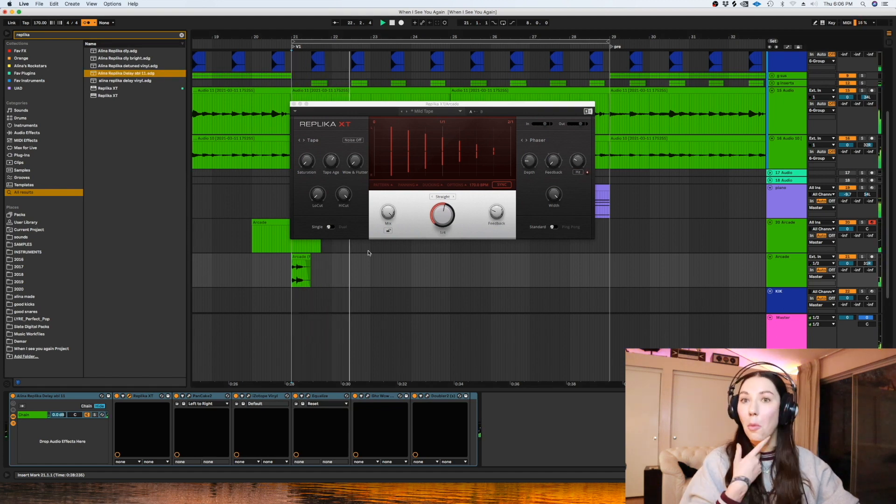
pyautogui.press('space')
pyautogui.click(388, 213)
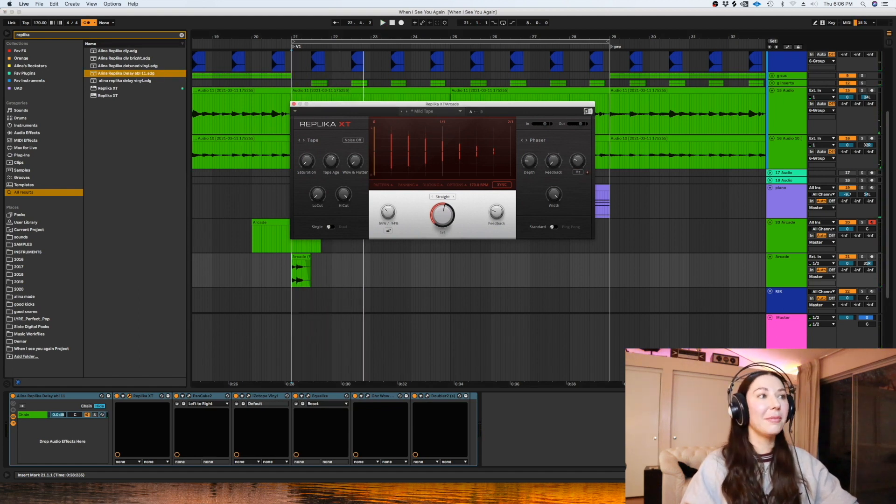
# Step: Disarm and deactivate the 20 Arcade MIDI track and play the verse with only the delayed Arcade audio clip
pyautogui.click(872, 223)
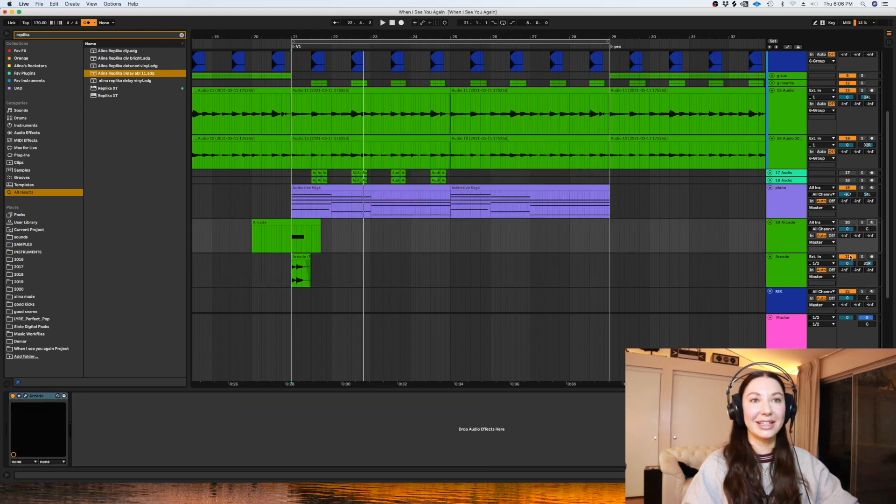
pyautogui.click(802, 267)
pyautogui.press('space')
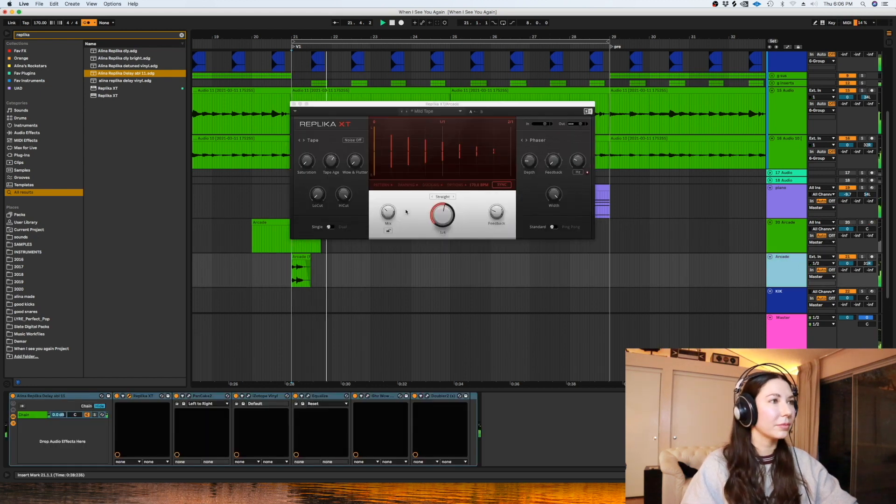
# Step: Lower the Replika XT mix and raise its feedback, replaying the verse to check the delay at 1/4 time
pyautogui.click(381, 204)
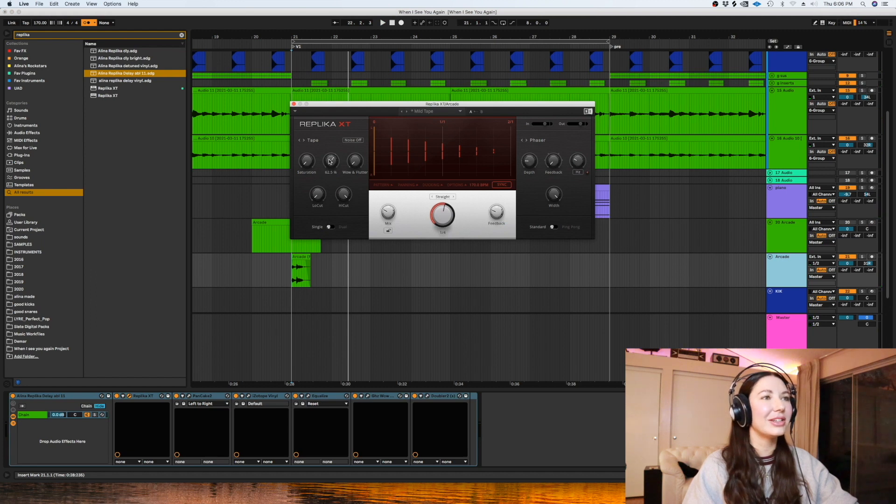
pyautogui.moveTo(500, 214); pyautogui.dragTo(501, 208)
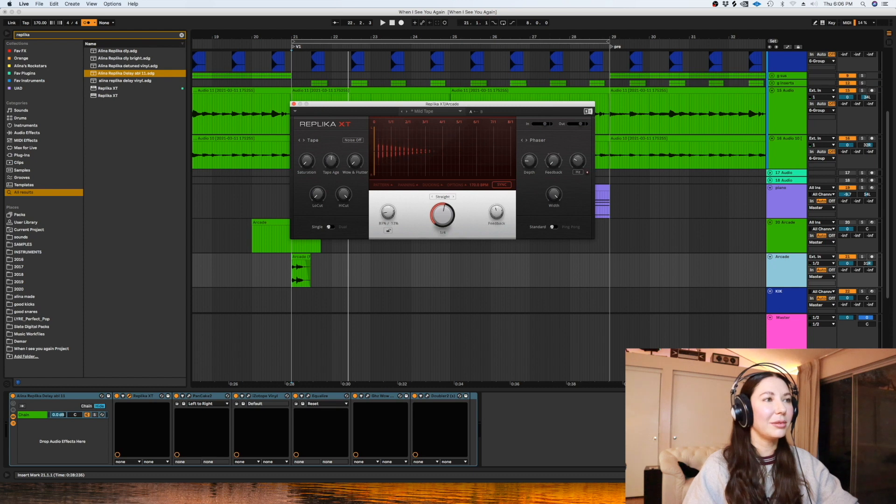
pyautogui.press('space')
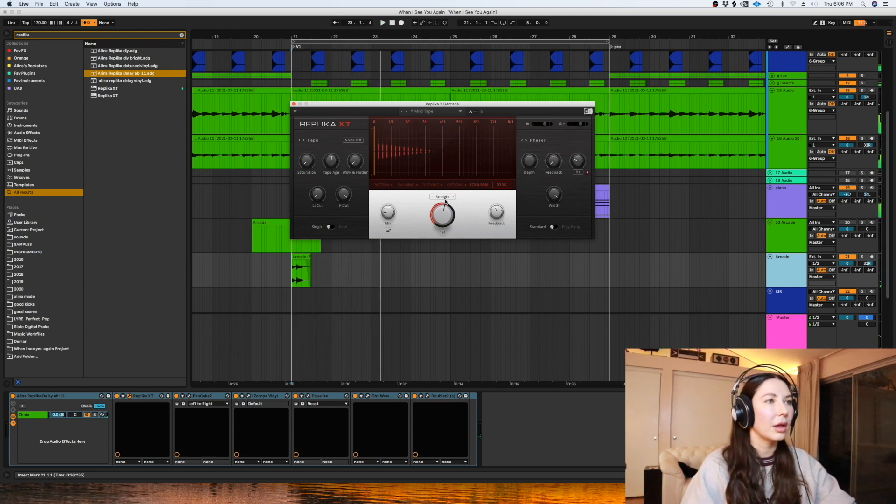
pyautogui.moveTo(443, 209); pyautogui.dragTo(449, 209)
pyautogui.press('space')
pyautogui.press('space')
pyautogui.moveTo(450, 210); pyautogui.dragTo(450, 205)
pyautogui.press('space')
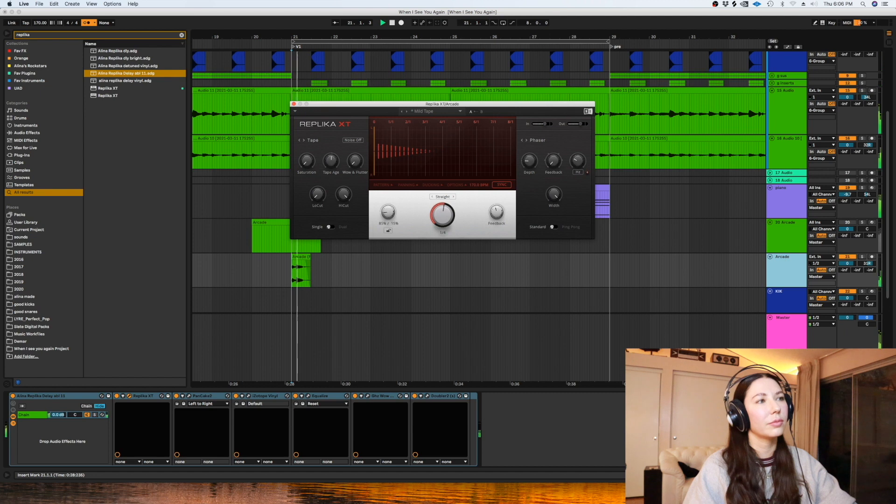
# Step: Lower the Arcade audio track's volume to -7.9 dB and duplicate its first four bars of verse 1 to bar 25
pyautogui.moveTo(849, 263)
pyautogui.mouseDown()
pyautogui.moveTo(849, 276)
pyautogui.moveTo(848, 263)
pyautogui.mouseUp()
pyautogui.press('space')
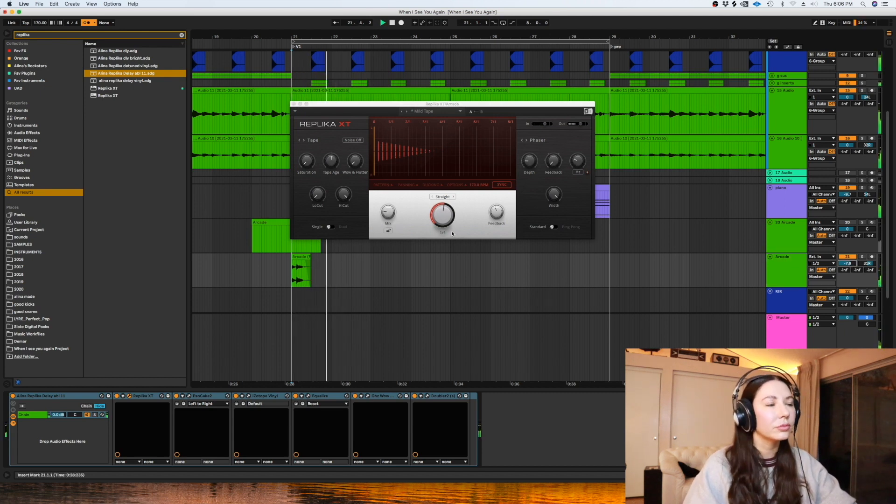
pyautogui.moveTo(448, 264); pyautogui.dragTo(294, 272)
pyautogui.press('super+d')
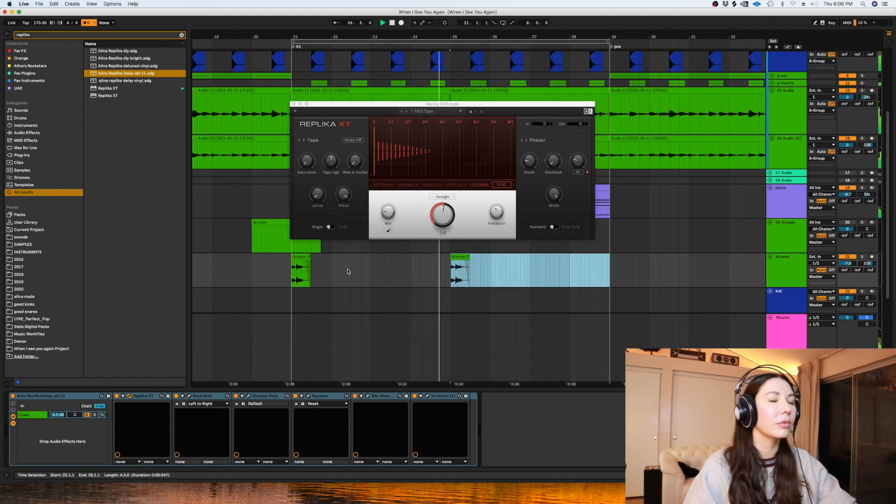
pyautogui.click(293, 104)
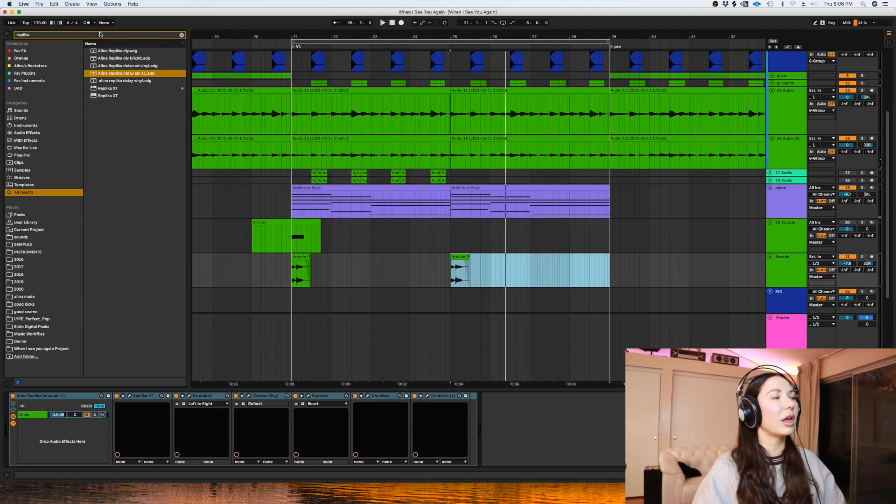
# Step: Reactivate the 20 Arcade MIDI track and delete its short recorded clip
pyautogui.click(848, 223)
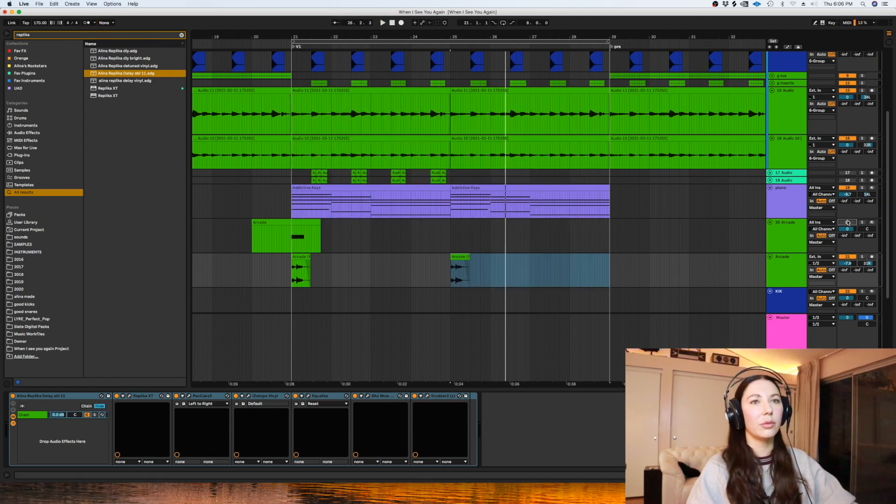
pyautogui.click(293, 246)
pyautogui.press('Delete')
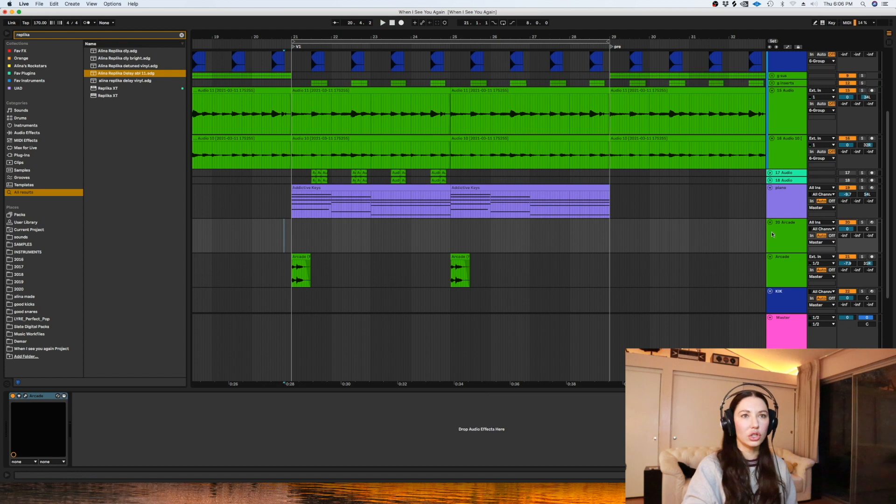
# Step: Record a held B2 note on the 20 Arcade track from bar 20 through the end of verse 1, and check the clip's notes
pyautogui.click(872, 222)
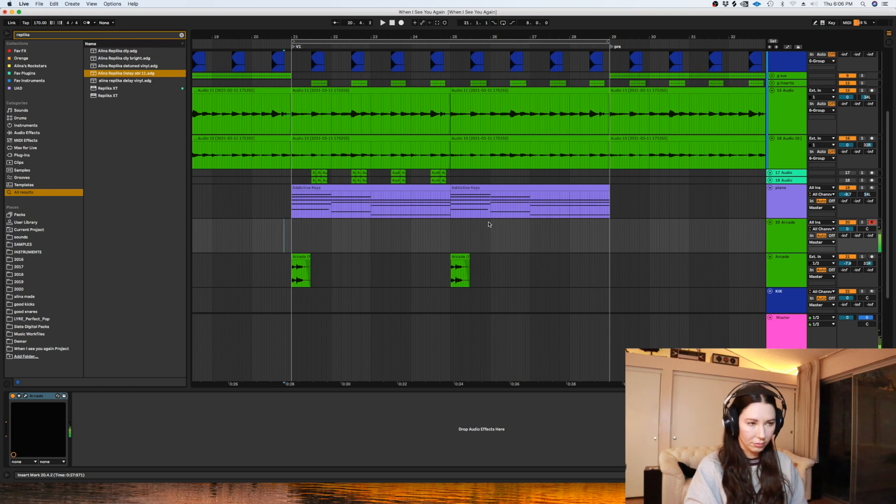
pyautogui.click(251, 229)
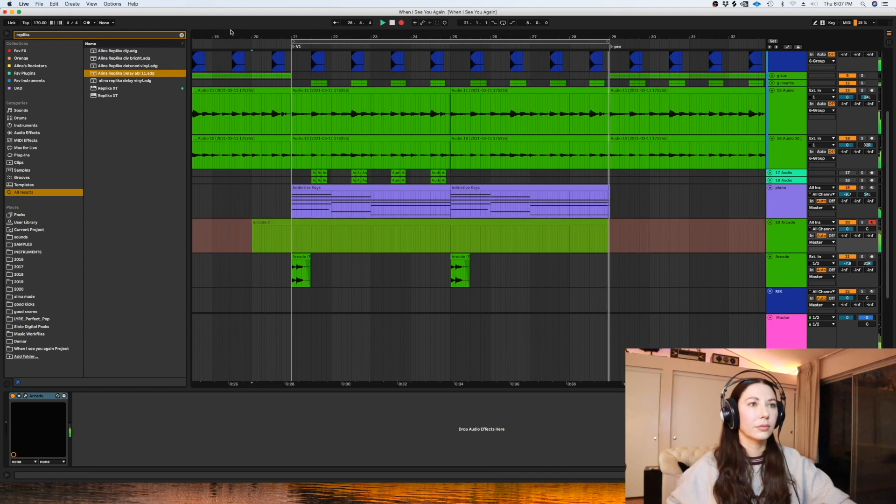
pyautogui.press('space')
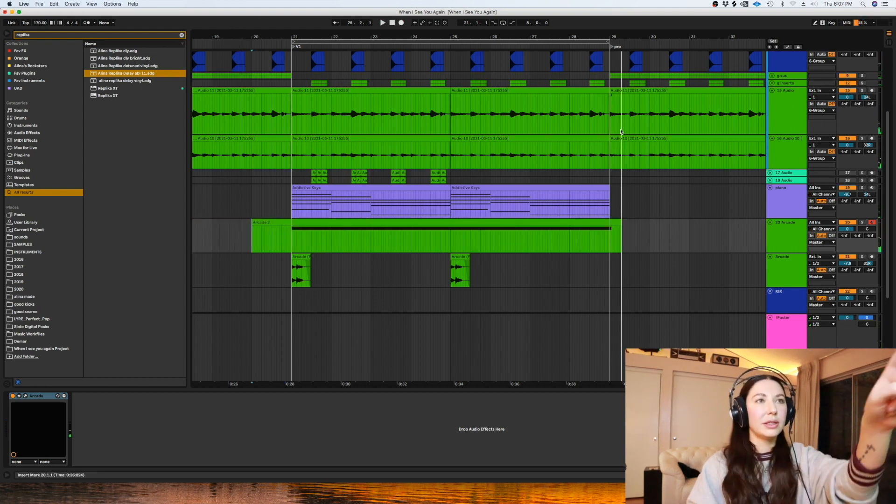
pyautogui.click(472, 221)
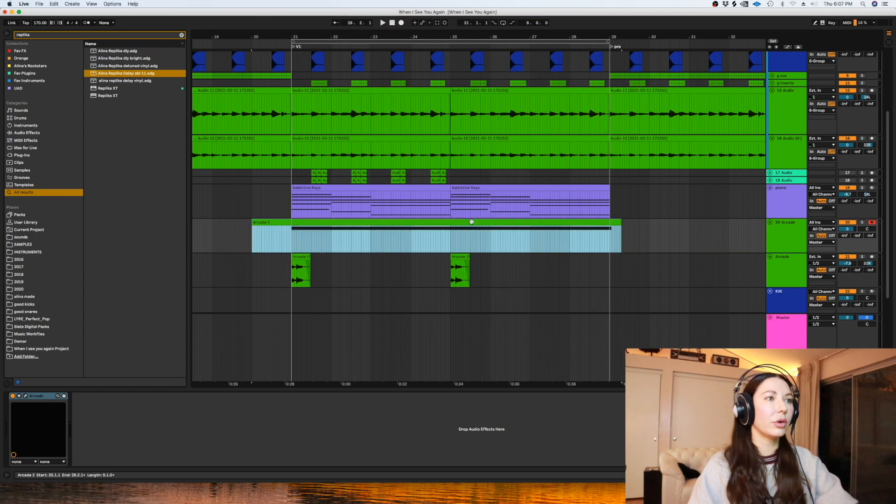
pyautogui.doubleClick(471, 222)
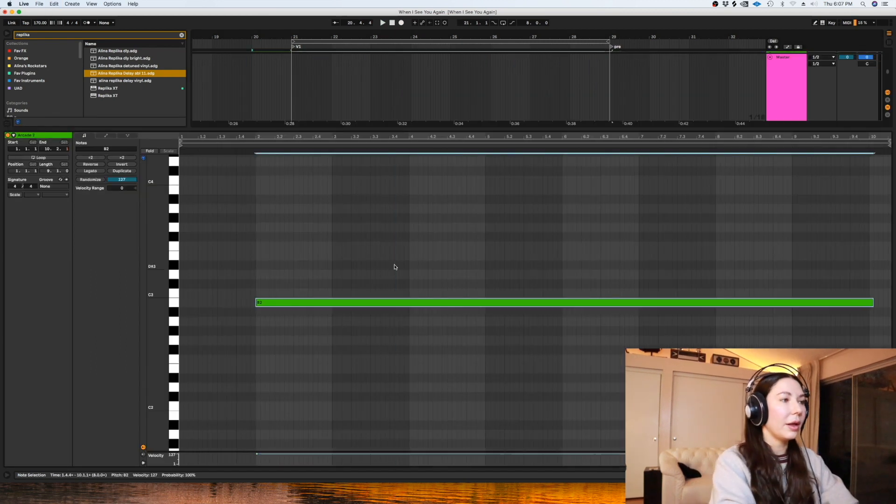
pyautogui.hotkey('shift', 'Tab')
# Step: Duplicate the 20 Arcade track with its new clip and freeze the duplicate
pyautogui.click(797, 158)
pyautogui.press('super+d')
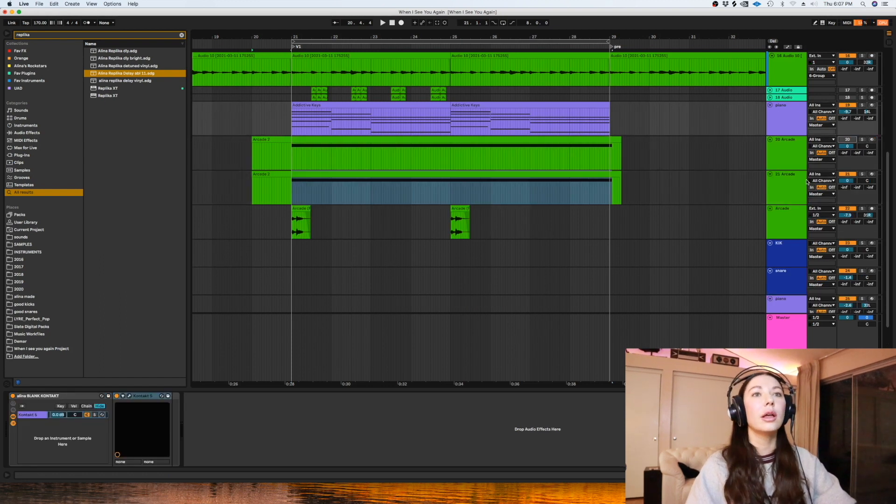
pyautogui.rightClick(792, 186)
pyautogui.click(808, 235)
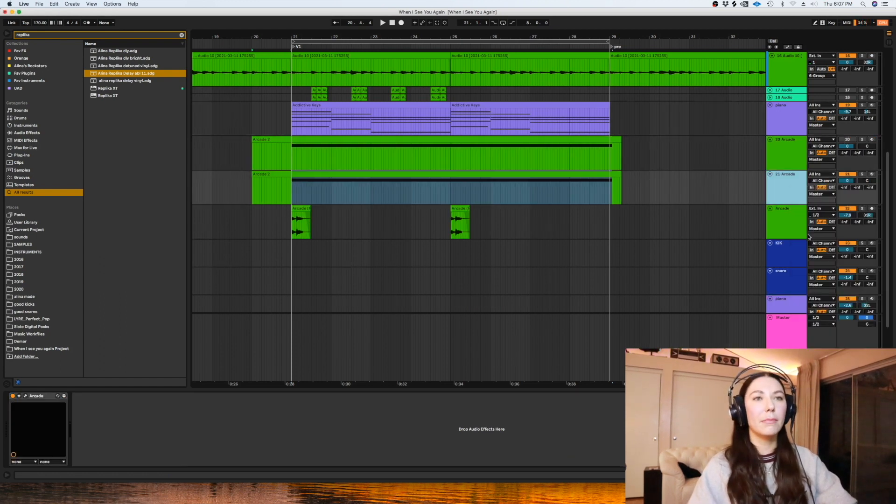
pyautogui.rightClick(783, 191)
pyautogui.click(809, 240)
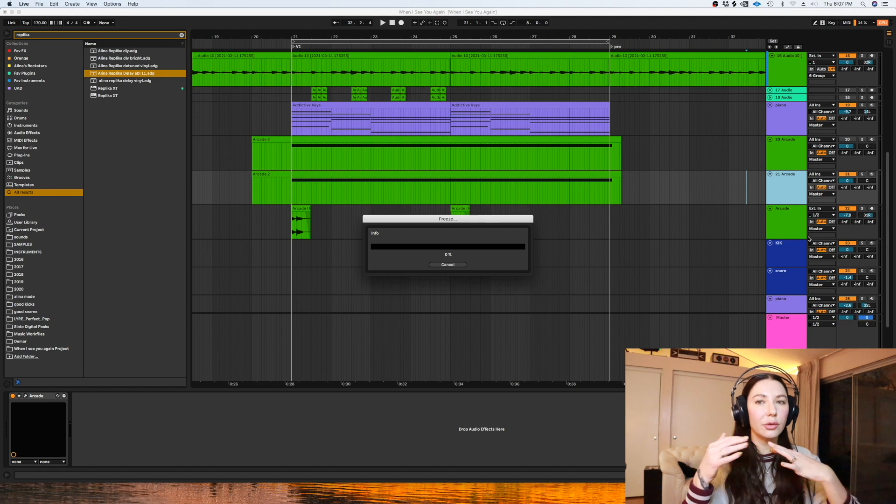
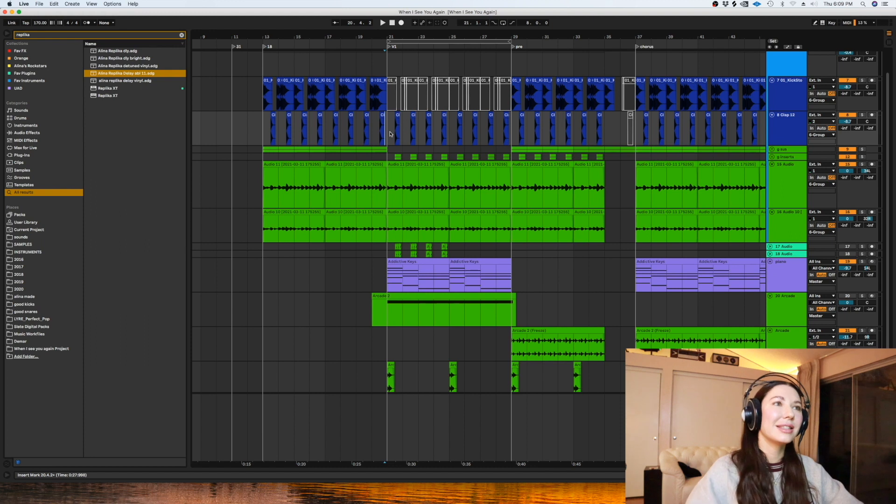
# Step: Deactivate the 8 Clap 12 clips throughout verse 1, bars 21 to 29, and play the verse without them
pyautogui.moveTo(510, 135); pyautogui.dragTo(387, 138)
pyautogui.press('0')
pyautogui.click(385, 137)
pyautogui.press('space')
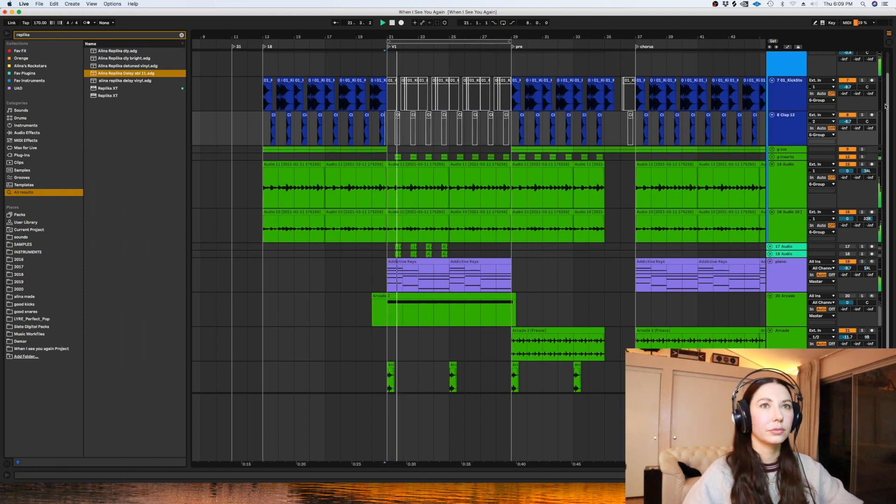
pyautogui.moveTo(888, 107); pyautogui.dragTo(887, 188)
pyautogui.press('space')
# Step: Arm the snare track, lower its volume, turn on the metronome, and record snare hits from bar 19 into verse 1
pyautogui.doubleClick(778, 331)
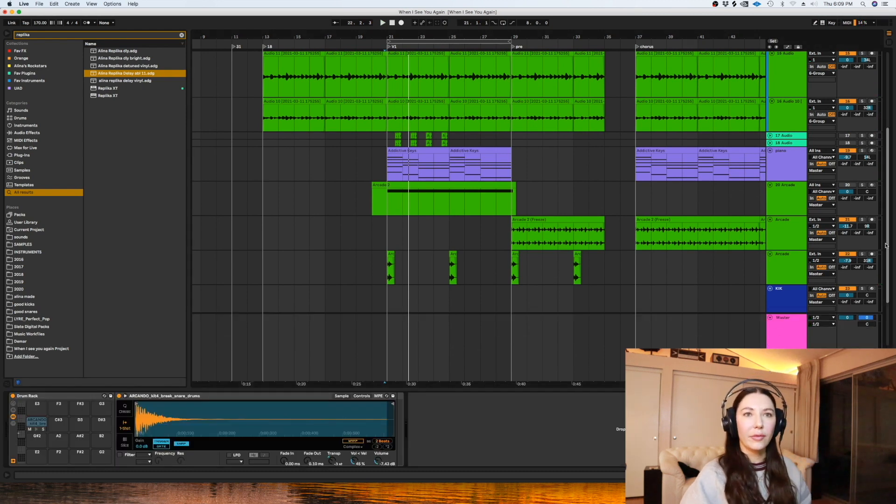
pyautogui.scroll(-3, 779, 278)
pyautogui.click(871, 237)
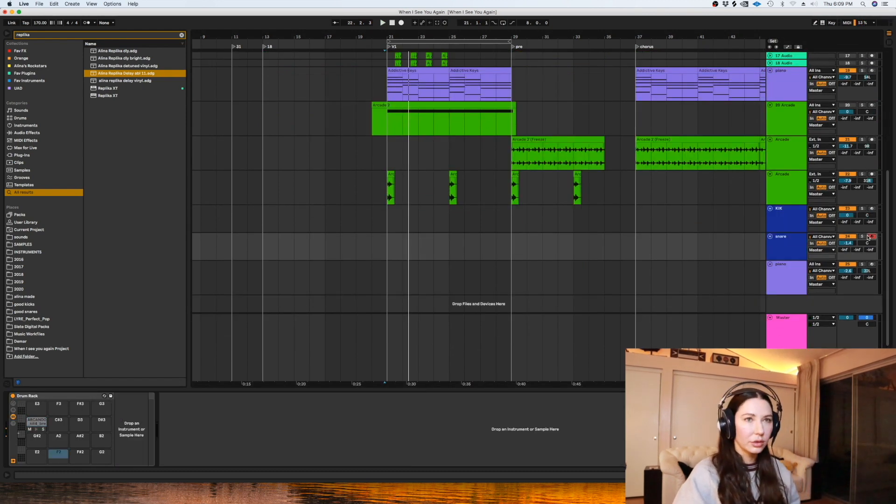
pyautogui.moveTo(848, 243); pyautogui.dragTo(848, 247)
pyautogui.click(356, 242)
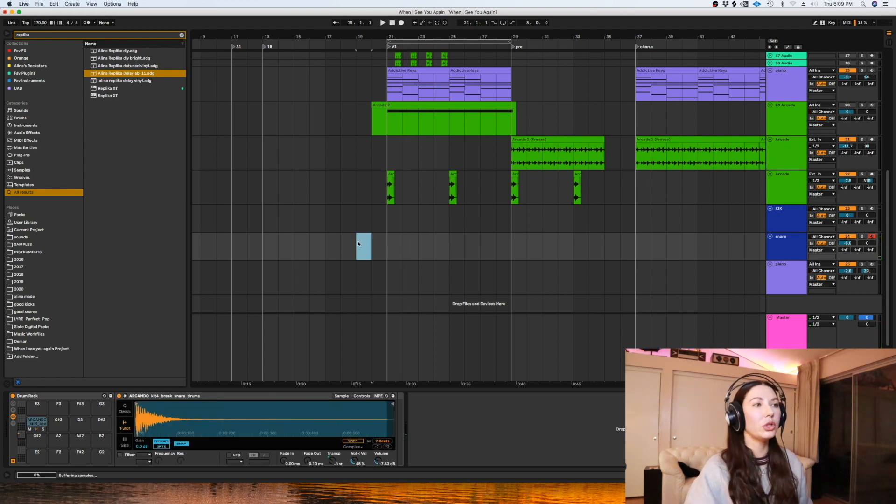
pyautogui.click(88, 22)
pyautogui.press('F9')
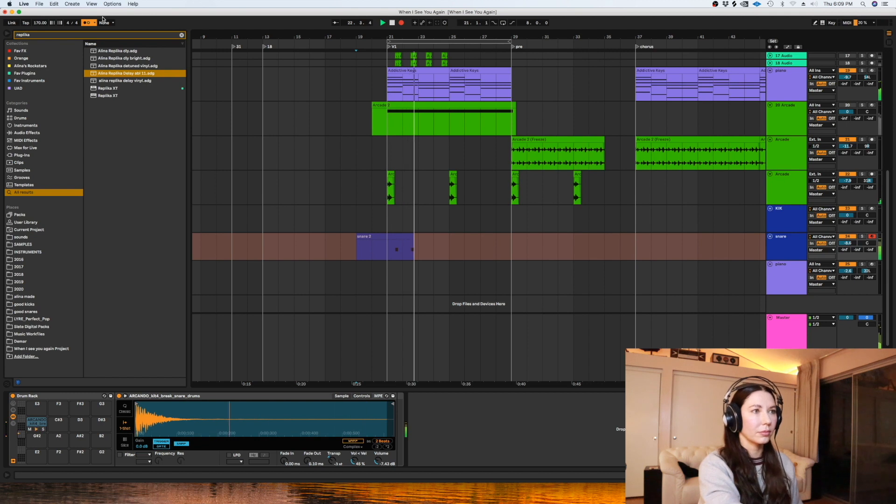
pyautogui.press('space')
# Step: Trim the recorded snare clip to the single bar at the start of verse 1, bar 21 to 22
pyautogui.click(416, 248)
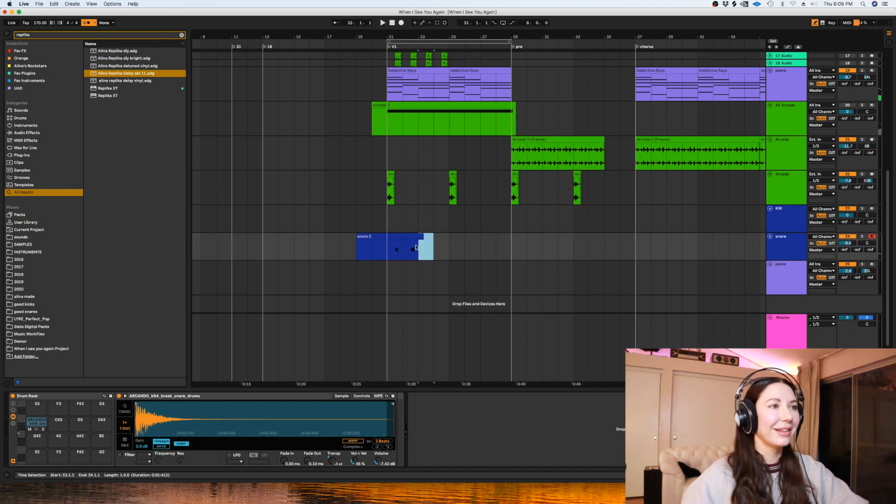
pyautogui.moveTo(388, 246); pyautogui.dragTo(344, 246)
pyautogui.press('Delete')
pyautogui.moveTo(436, 239); pyautogui.dragTo(405, 237)
pyautogui.press('Delete')
# Step: Quantize the snare note in the one-bar clip to beat 3
pyautogui.click(399, 236)
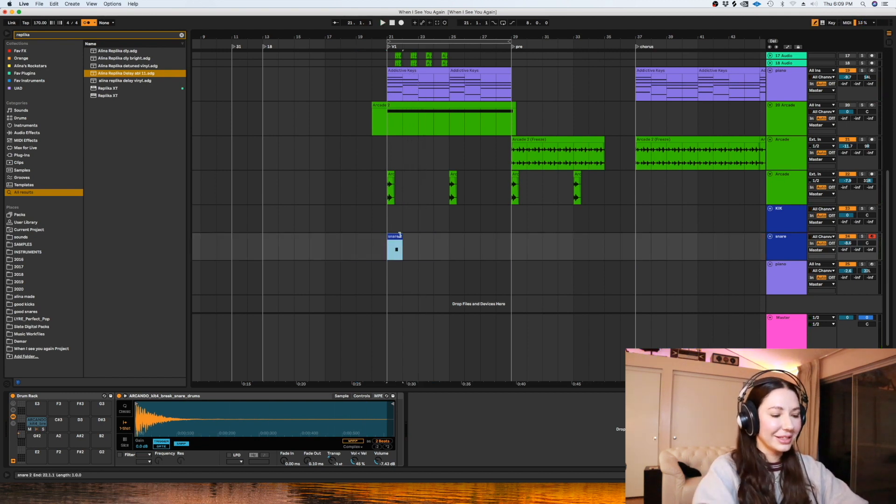
pyautogui.doubleClick(400, 236)
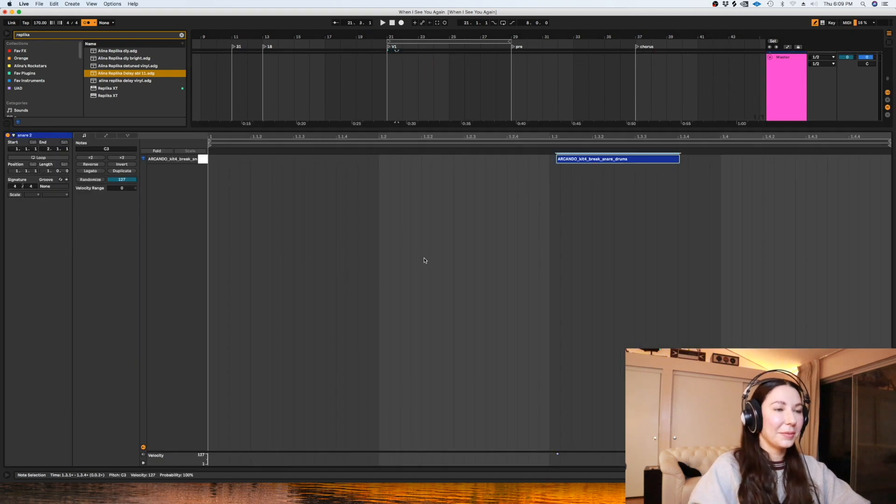
pyautogui.press('super+u')
pyautogui.hotkey('shift', 'Tab')
# Step: Duplicate the one-bar snare clip seven times to fill verse 1 up to bar 29
pyautogui.click(399, 236)
pyautogui.press('super+d')
pyautogui.press('super+d')
pyautogui.press('super+d')
pyautogui.press('super+d')
pyautogui.press('super+d')
pyautogui.press('super+d')
pyautogui.press('super+d')
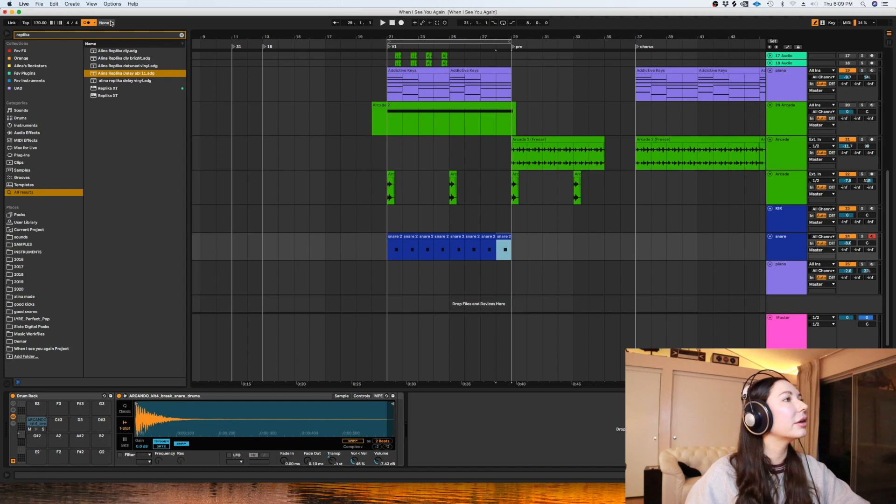
# Step: Clear the browser search, open the BWB X SUPA 2 CLAP folder inside BWB X SUPA HITZSTORY V2, and widen the browser
pyautogui.click(181, 36)
pyautogui.click(26, 290)
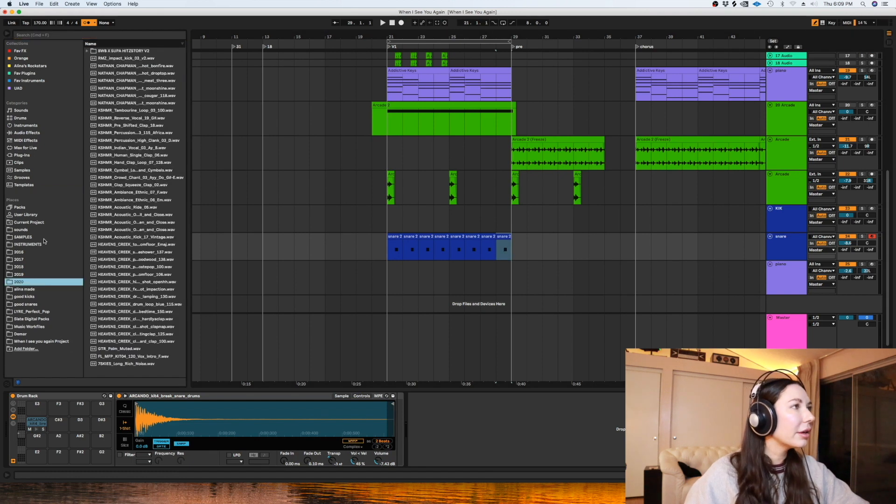
pyautogui.click(87, 51)
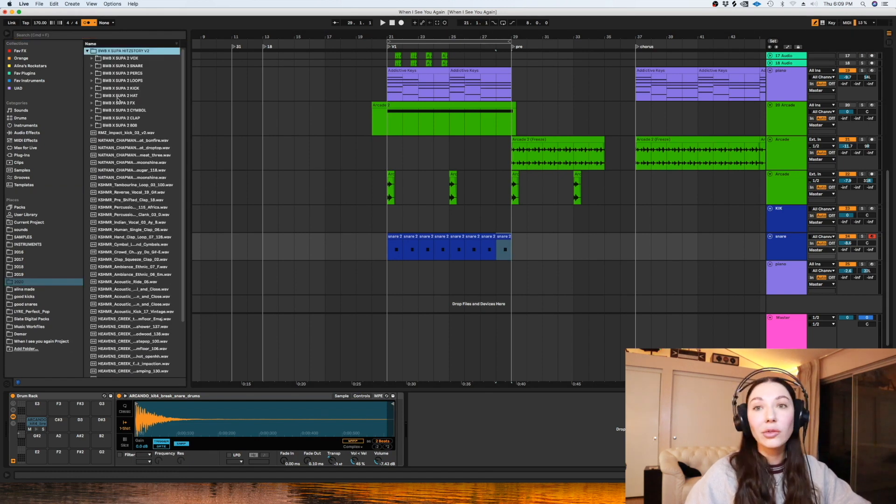
pyautogui.click(94, 118)
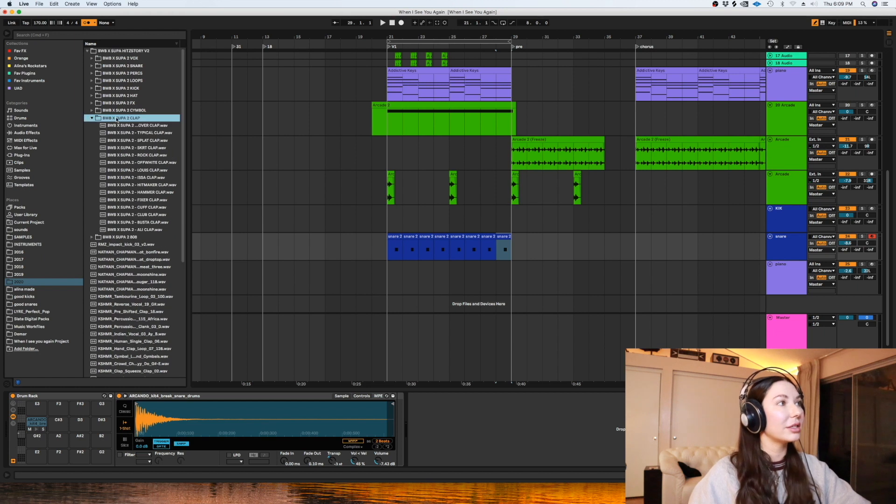
pyautogui.moveTo(189, 152); pyautogui.dragTo(210, 151)
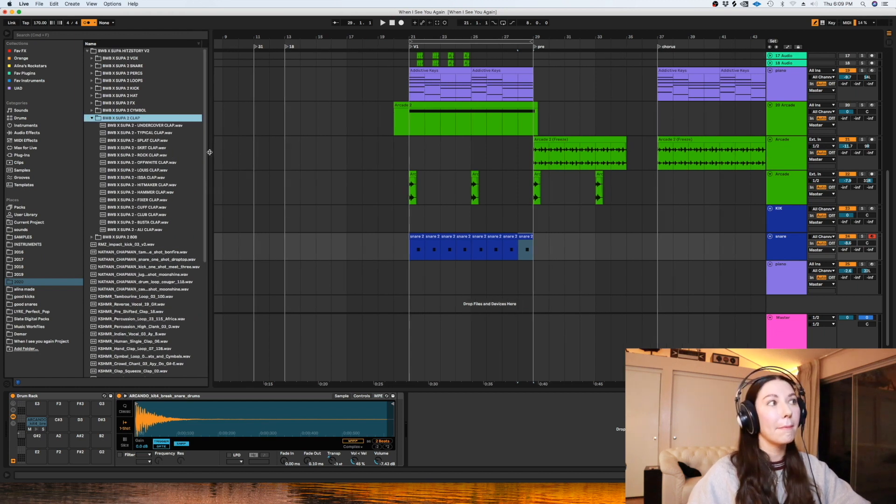
# Step: Audition several BWB X SUPA 2 claps and replace the snare track's Drum Rack sample with TYPICAL CLAP
pyautogui.click(152, 185)
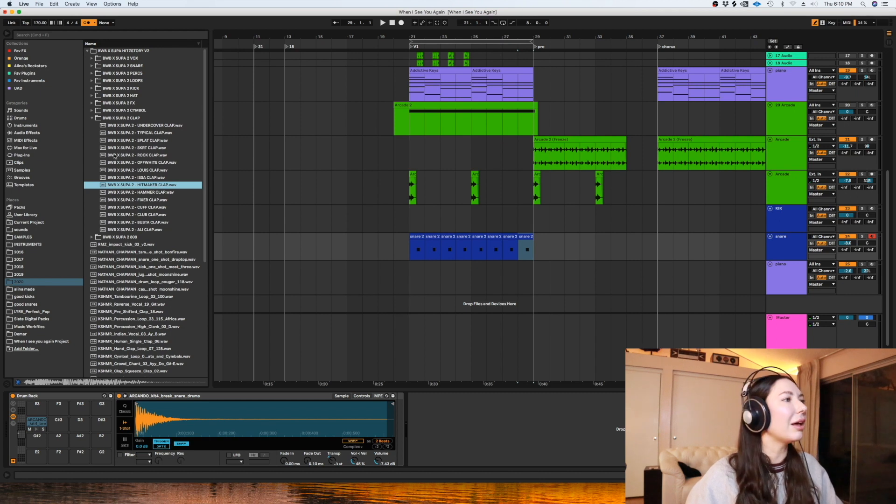
pyautogui.click(143, 178)
pyautogui.click(145, 170)
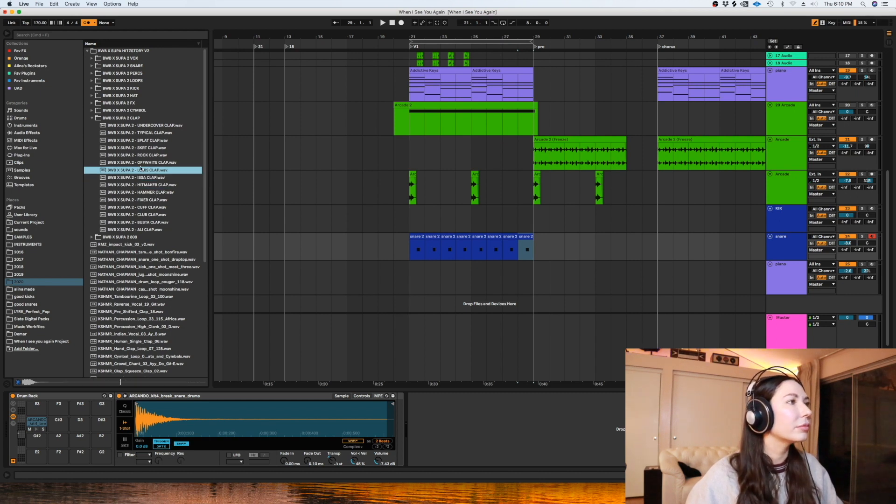
pyautogui.click(152, 134)
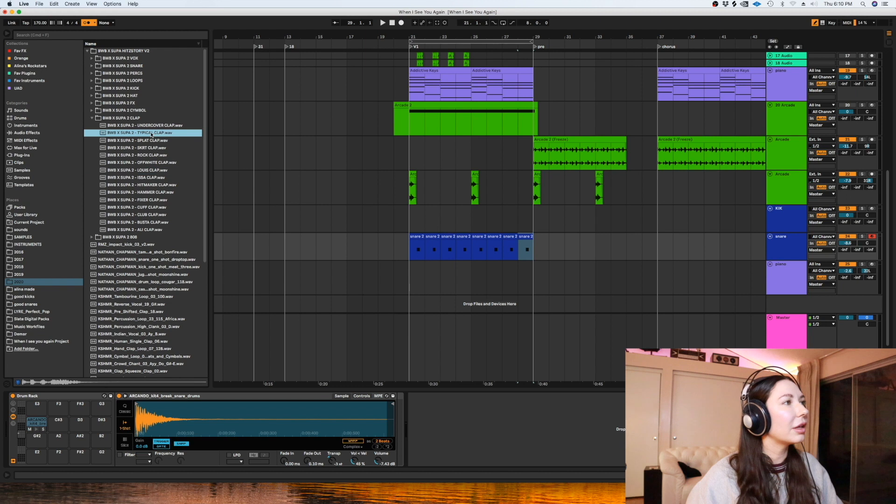
pyautogui.moveTo(175, 415); pyautogui.dragTo(209, 414)
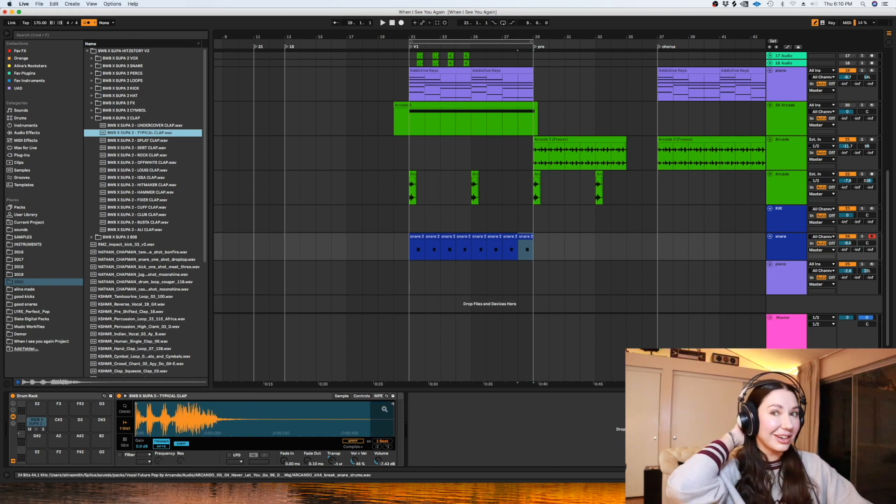
# Step: Play verse 1 to hear the new clap together with the other tracks
pyautogui.click(418, 252)
pyautogui.press('space')
pyautogui.scroll(3, 847, 244)
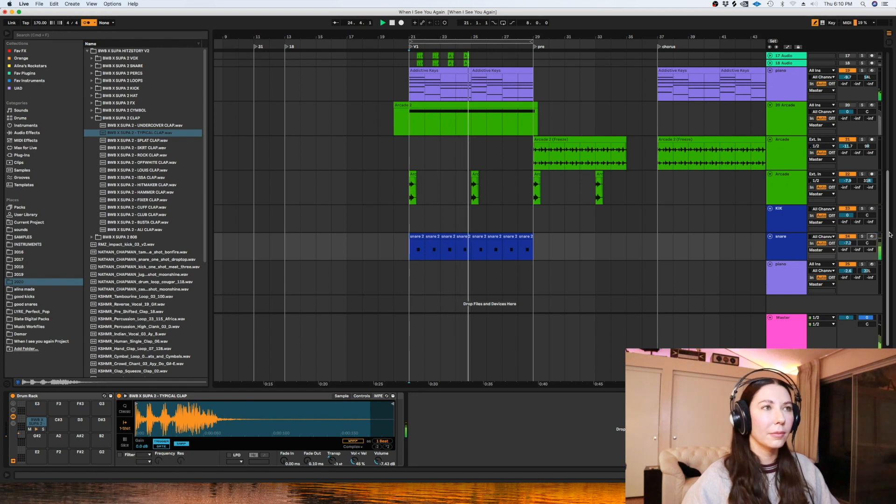
pyautogui.moveTo(890, 235)
pyautogui.mouseDown()
pyautogui.moveTo(886, 203)
pyautogui.moveTo(888, 220)
pyautogui.mouseUp()
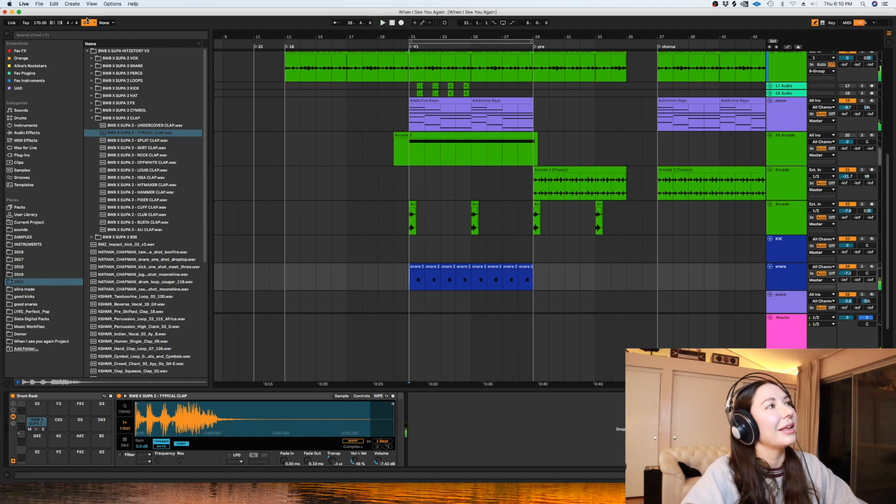
# Step: Turn off the metronome, audition the HITMAKER, FIXER, CLUB, BUSTA and ALI claps, and collapse the clap folder
pyautogui.click(115, 4)
pyautogui.click(139, 47)
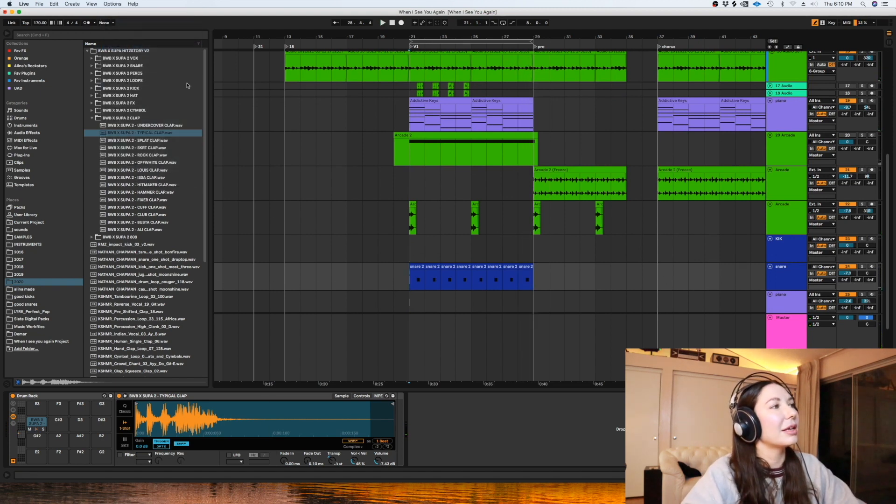
pyautogui.click(144, 185)
pyautogui.click(145, 201)
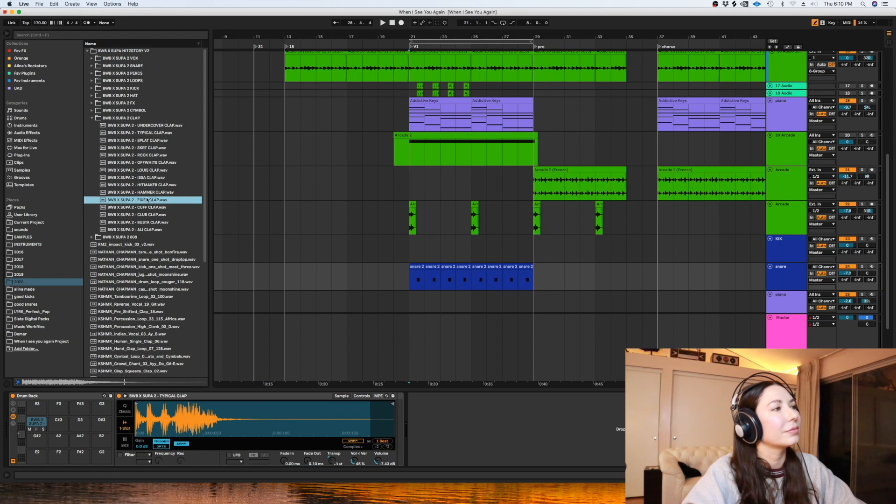
pyautogui.click(145, 216)
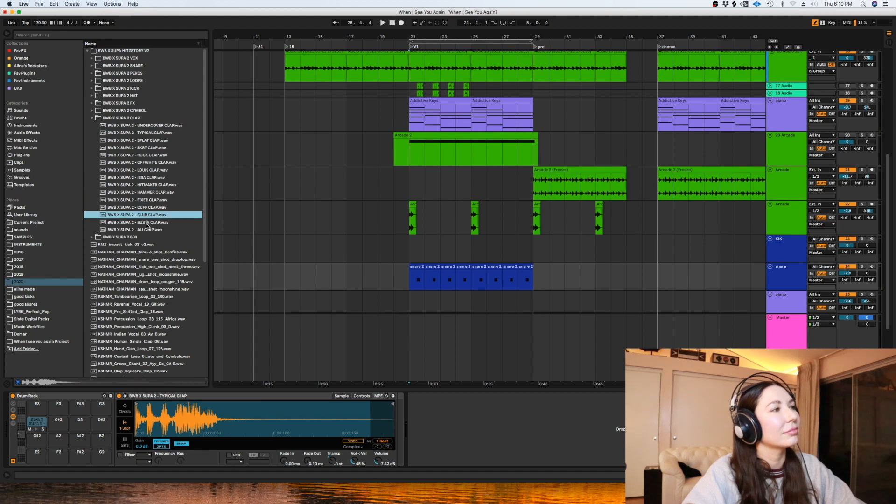
pyautogui.click(149, 223)
pyautogui.click(144, 230)
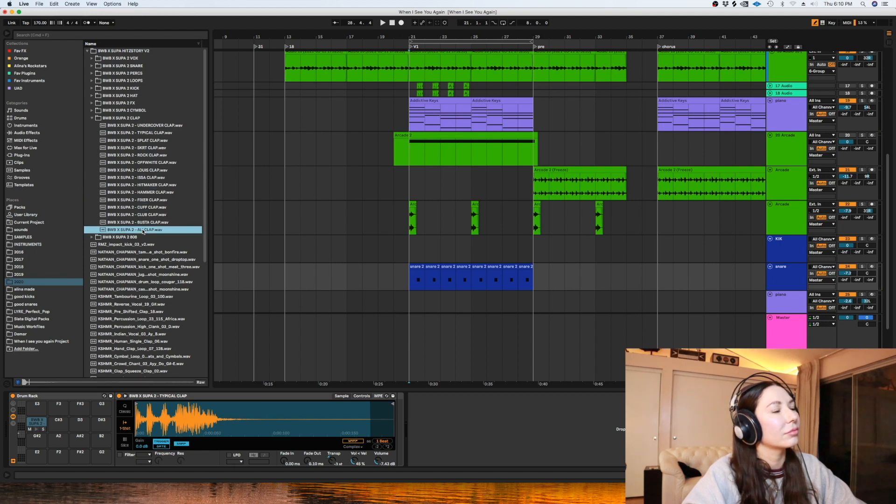
pyautogui.click(92, 119)
# Step: View the KIK track's kick sample in its Drum Rack, and hide the device view
pyautogui.click(426, 245)
pyautogui.press('Left')
pyautogui.press('Left')
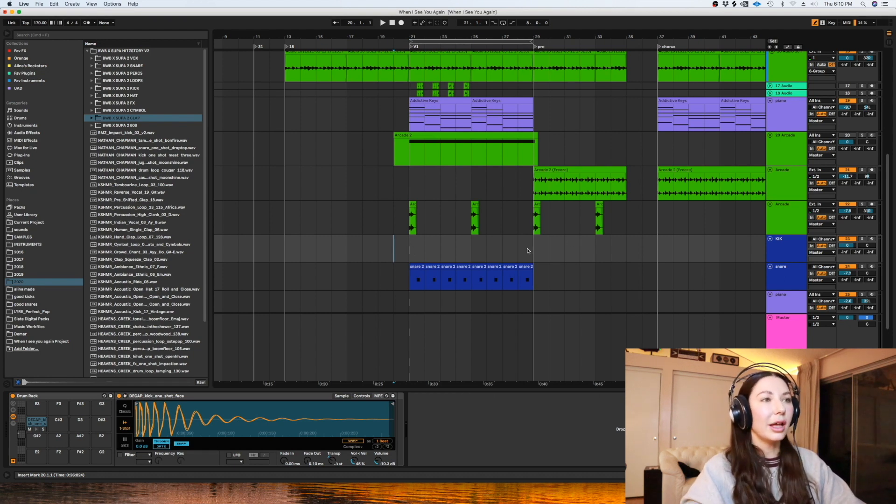
pyautogui.press('super+alt+l')
pyautogui.press('+')
pyautogui.press('-')
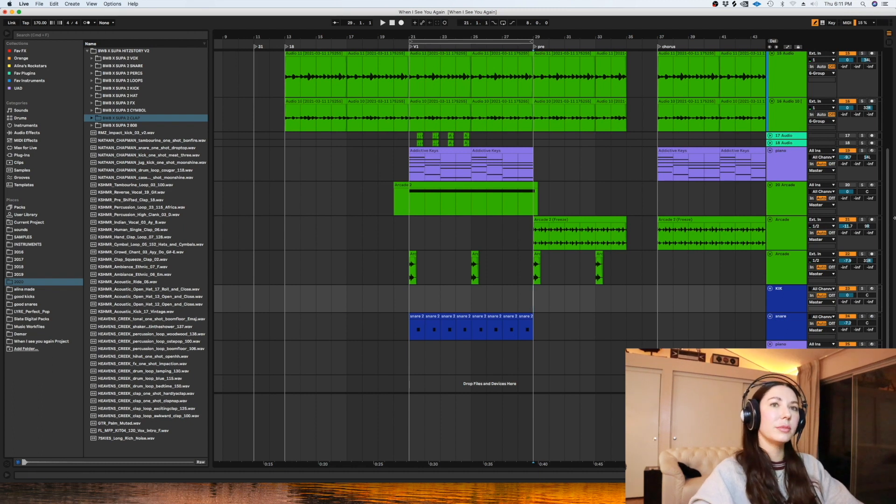
# Step: Insert a new MIDI track below the snare track, search all browser results for "sublab", and load SubLab onto it
pyautogui.click(794, 333)
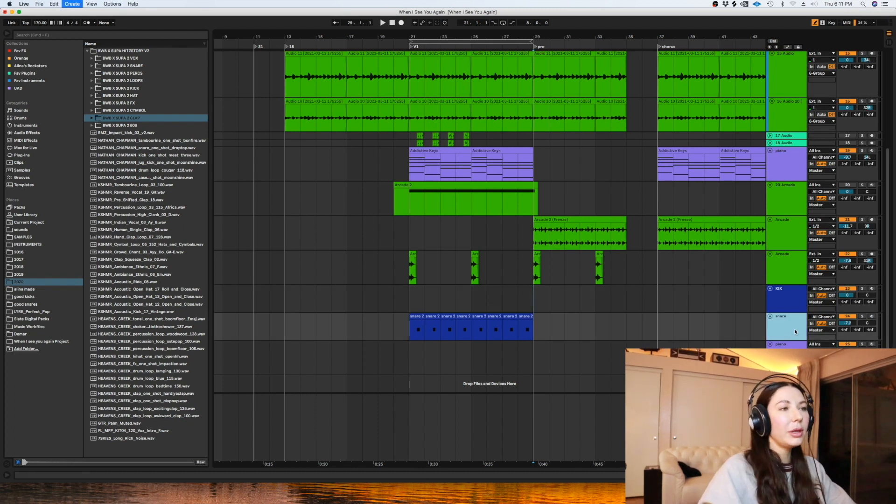
pyautogui.press('super+shift+t')
pyautogui.click(98, 34)
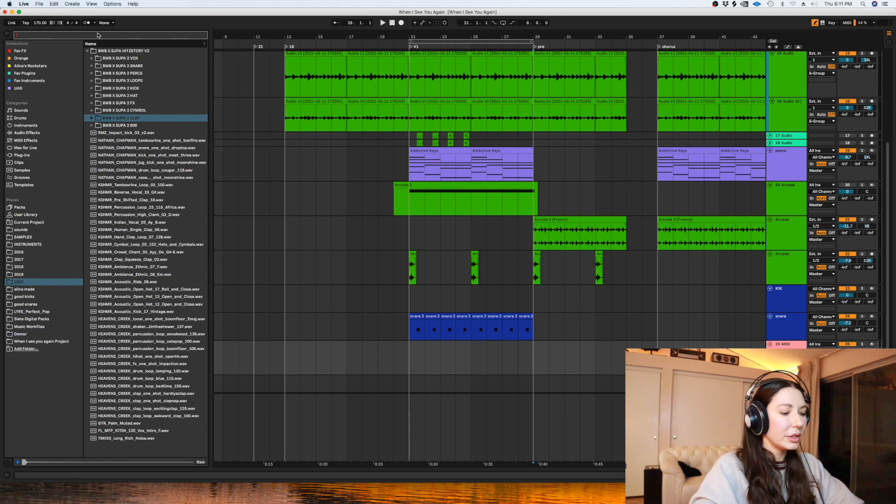
pyautogui.write('sub')
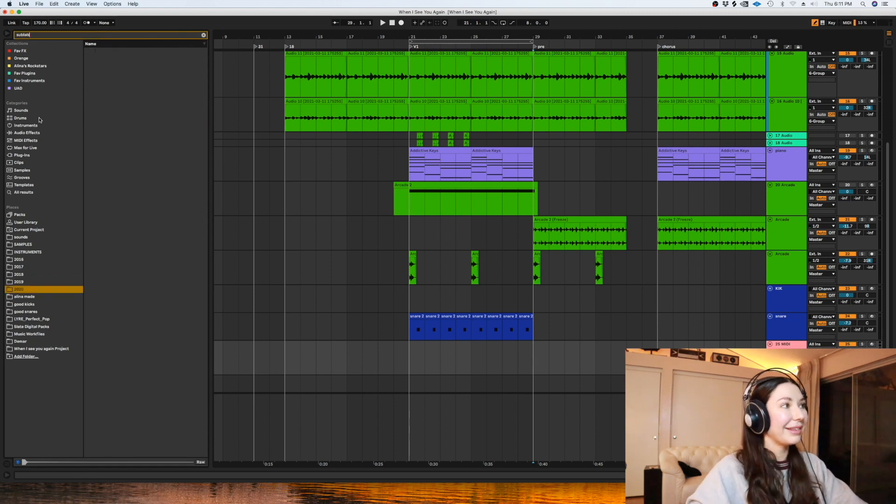
pyautogui.write('lab')
pyautogui.click(32, 192)
pyautogui.moveTo(92, 66); pyautogui.dragTo(435, 357)
pyautogui.moveTo(578, 336); pyautogui.dragTo(578, 338)
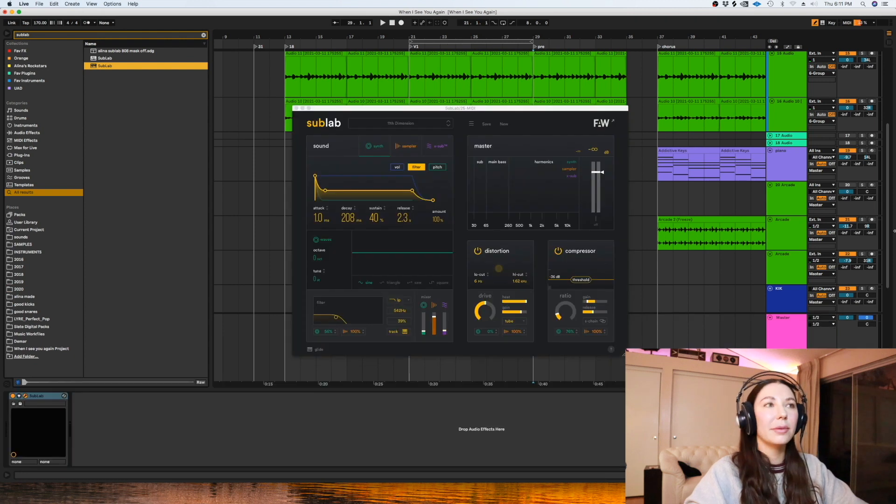
# Step: Choose an 808 preset in SubLab and close the plug-in window
pyautogui.click(397, 121)
pyautogui.click(391, 201)
pyautogui.click(296, 109)
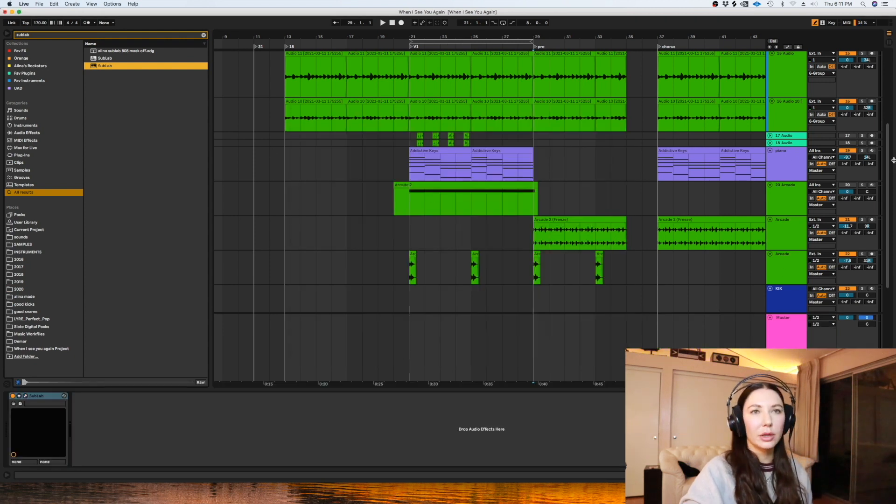
# Step: Play the song from bar 20 to try out the armed SubLab bass, and check the plug-in's sound settings
pyautogui.scroll(-5, 514, 122)
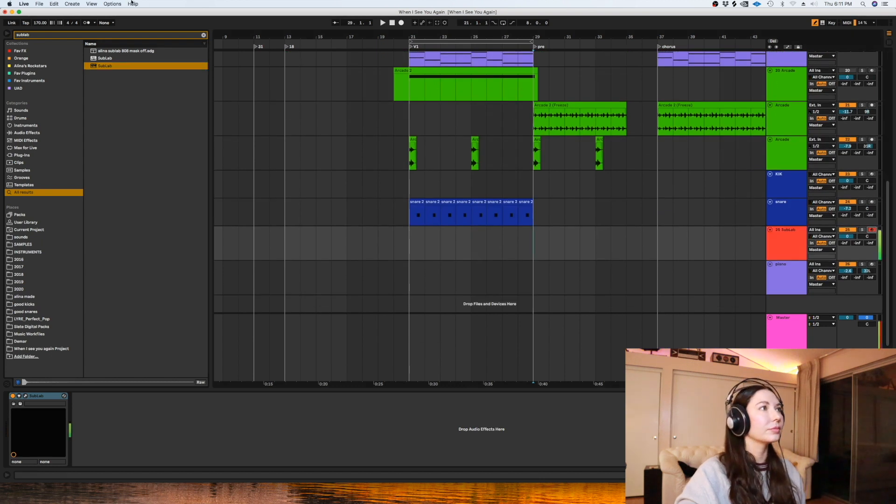
pyautogui.click(113, 3)
pyautogui.click(129, 47)
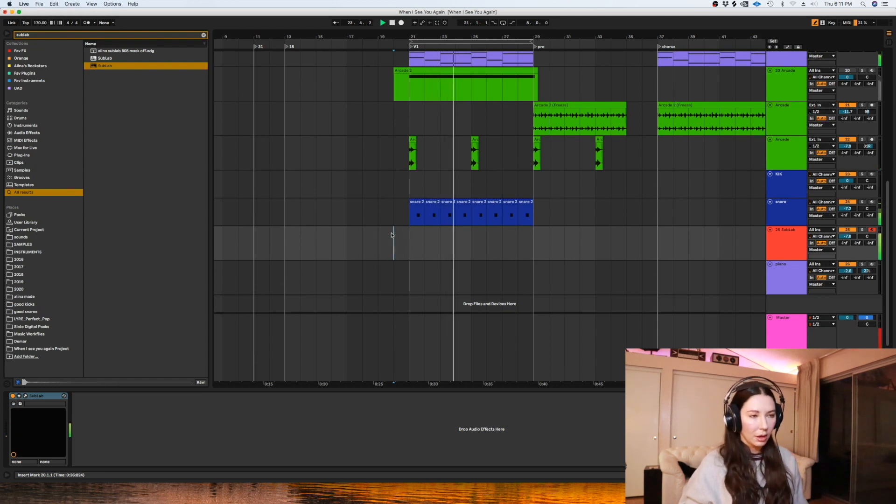
pyautogui.click(26, 396)
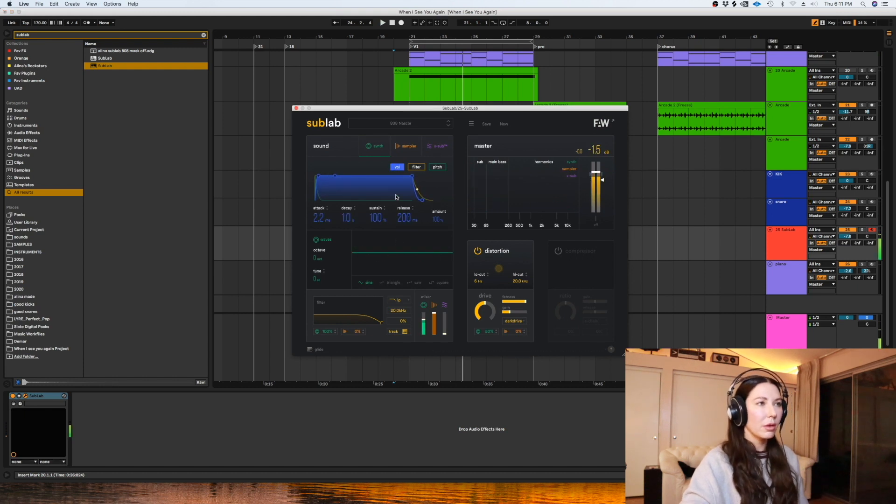
pyautogui.click(296, 108)
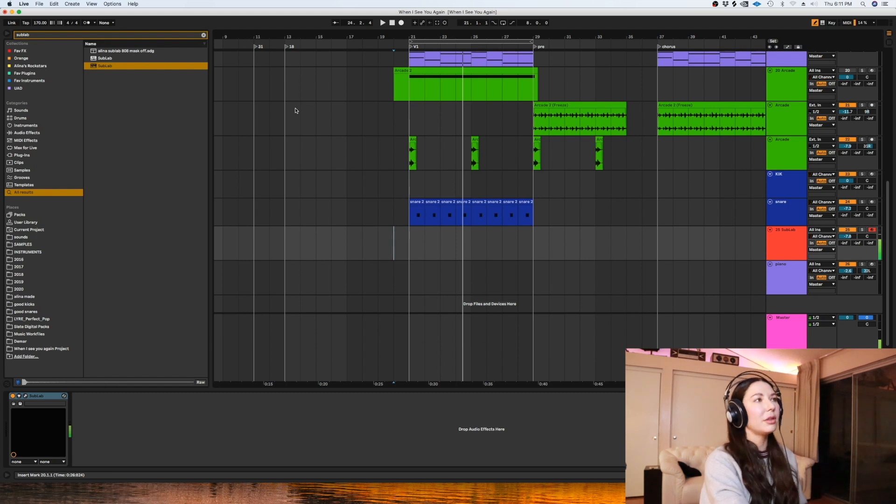
pyautogui.press('space')
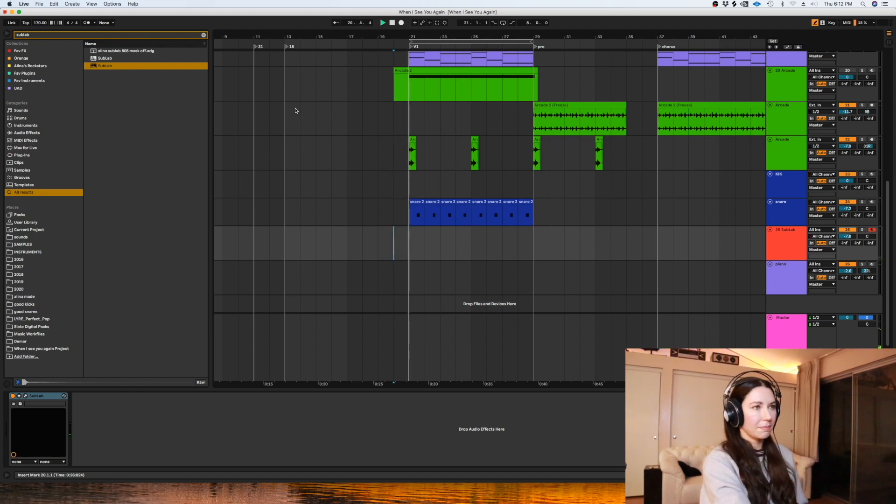
# Step: Stop the trial playback and record a live SubLab bass take from bar 20 past the start of bar 25
pyautogui.press('Up')
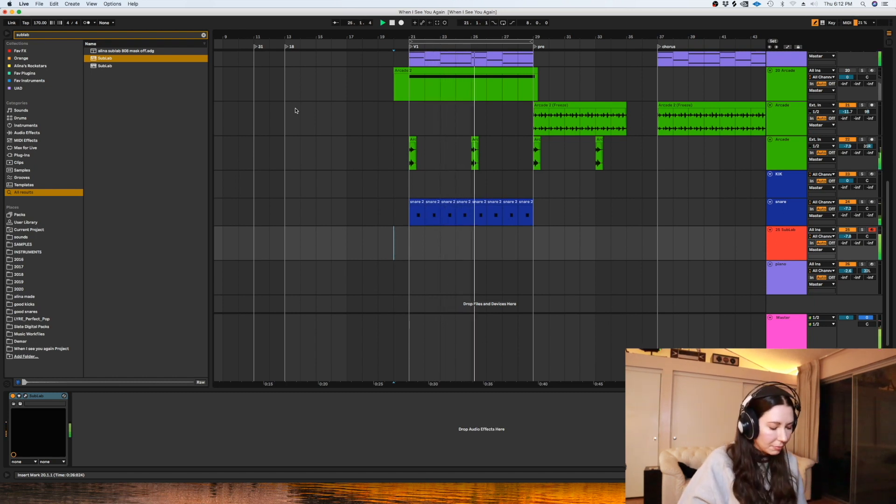
pyautogui.press('space')
pyautogui.press('F9')
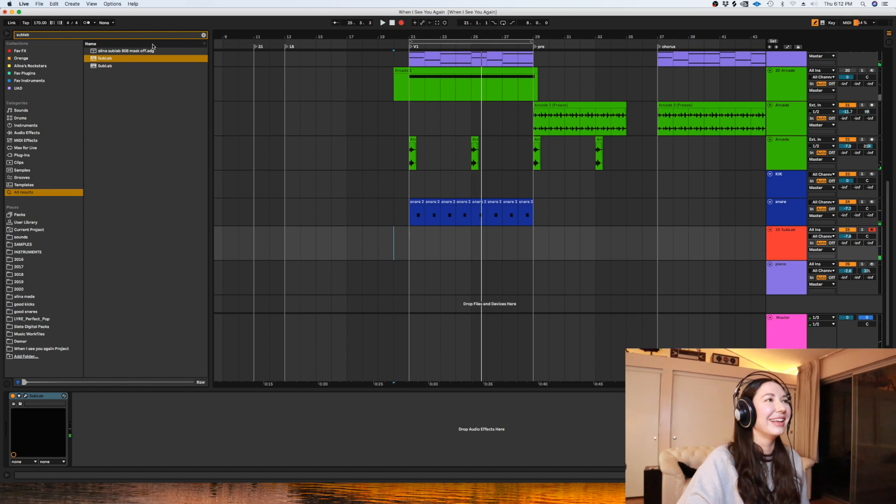
pyautogui.press('space')
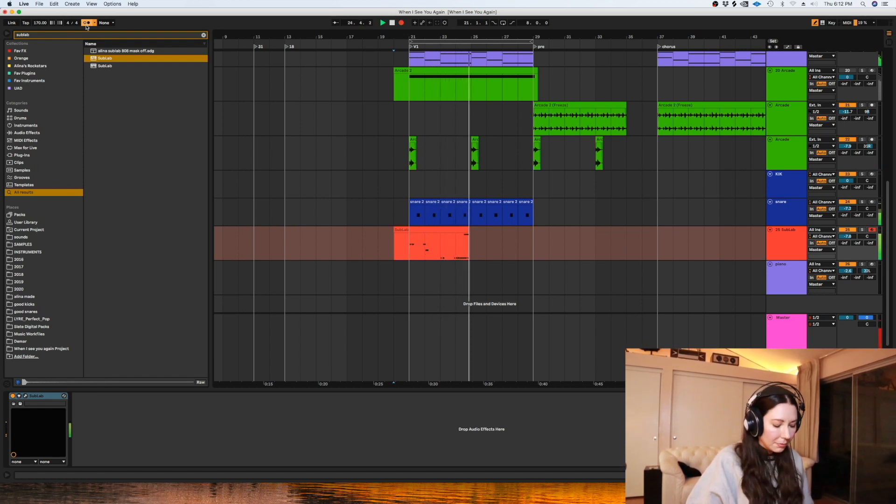
pyautogui.press('space')
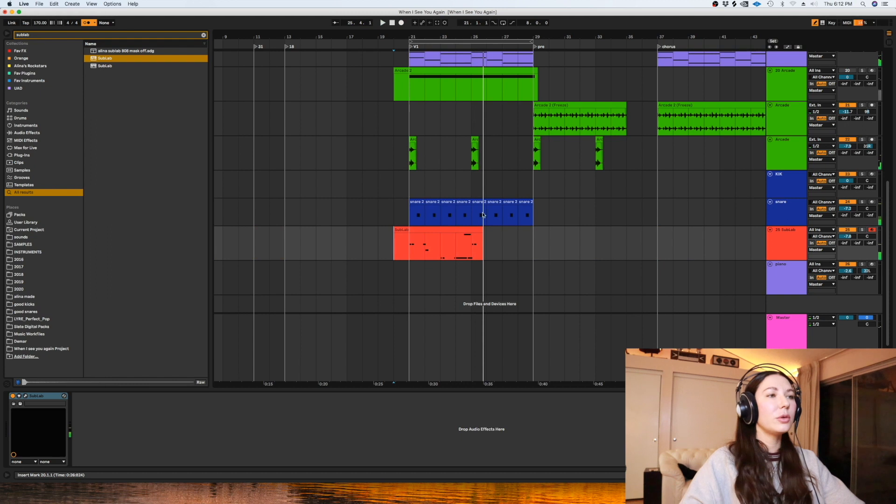
# Step: Trim the recorded SubLab clip at both ends to span bars 21.1.1 to 25.1.1
pyautogui.moveTo(483, 242); pyautogui.dragTo(470, 240)
pyautogui.press('Delete')
pyautogui.moveTo(410, 247); pyautogui.dragTo(377, 247)
pyautogui.press('Delete')
pyautogui.click(429, 230)
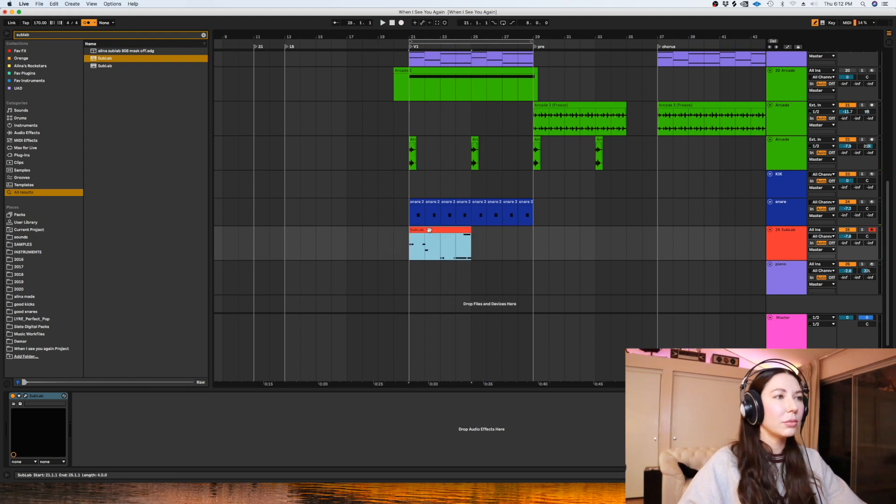
# Step: Quantize all notes in the trimmed SubLab clip and hide its note editor
pyautogui.doubleClick(430, 231)
pyautogui.click(418, 274)
pyautogui.press('super+a')
pyautogui.press('super+u')
pyautogui.hotkey('shift', 'Tab')
# Step: Duplicate the SubLab clip to fill the second half of verse 1, and disarm the SubLab track
pyautogui.click(445, 229)
pyautogui.press('super+d')
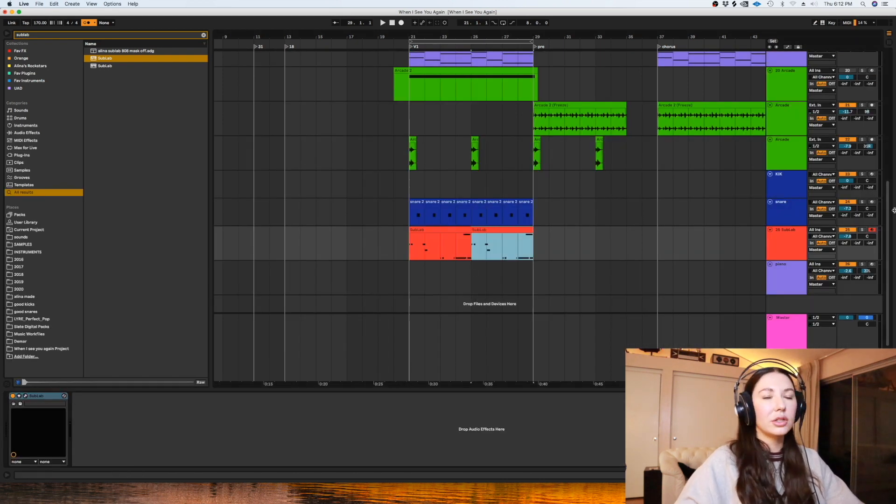
pyautogui.click(871, 229)
pyautogui.moveTo(893, 213); pyautogui.dragTo(830, 197)
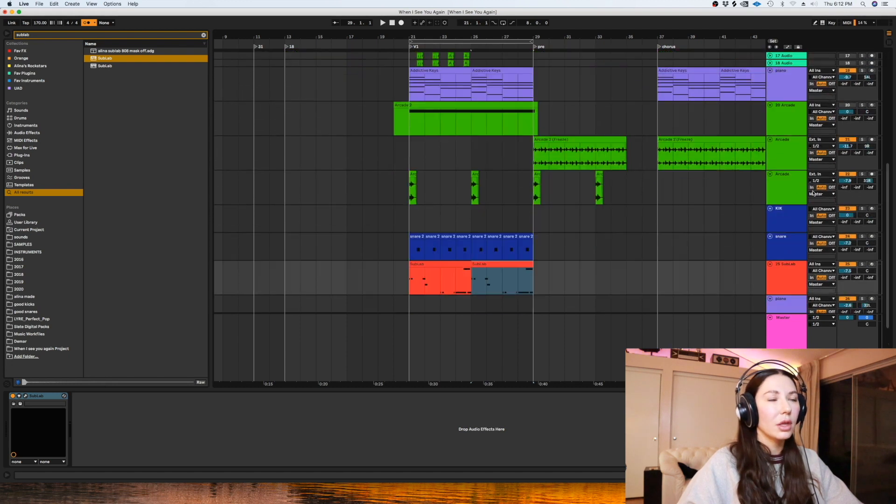
# Step: Play the song from bar 20 to check the bass part, and save the project
pyautogui.click(392, 127)
pyautogui.press('space')
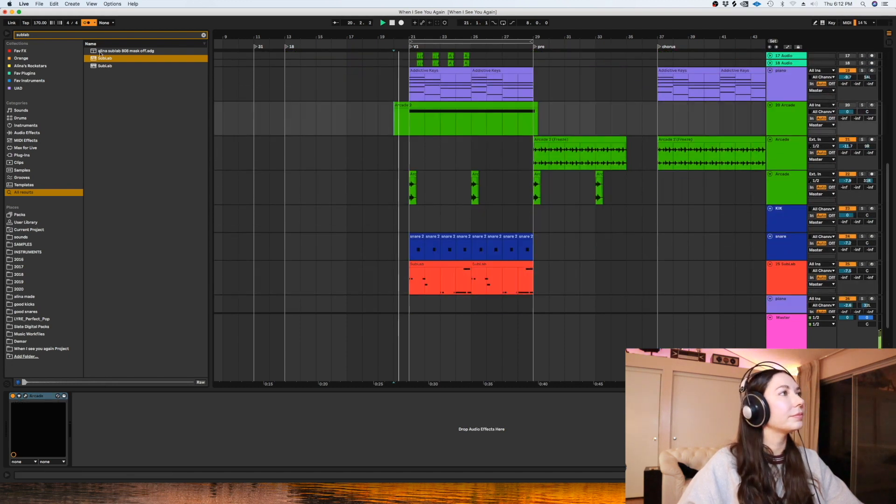
pyautogui.press('super+s')
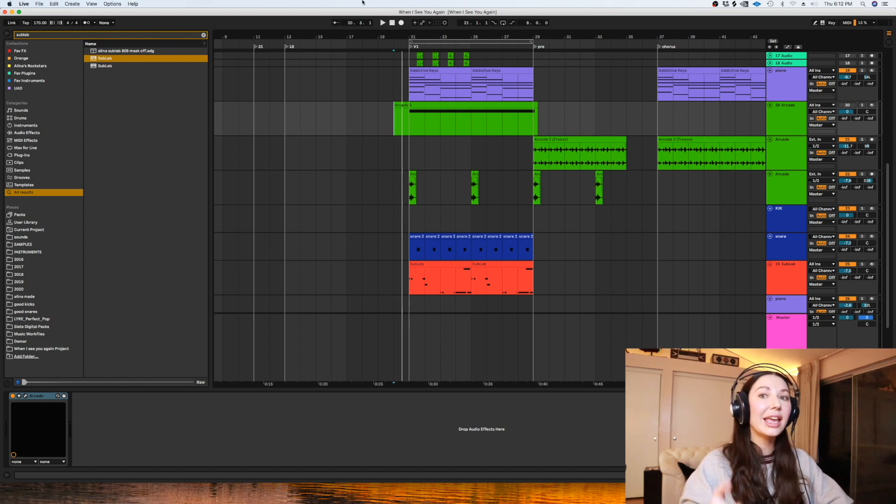
# Step: Turn on delay compensation and play the song from bar 20
pyautogui.click(111, 4)
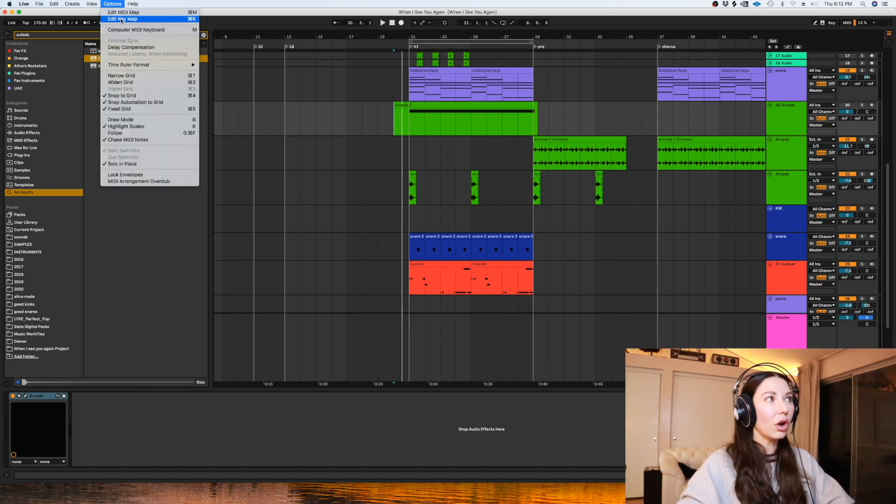
pyautogui.click(140, 46)
pyautogui.click(398, 94)
pyautogui.press('space')
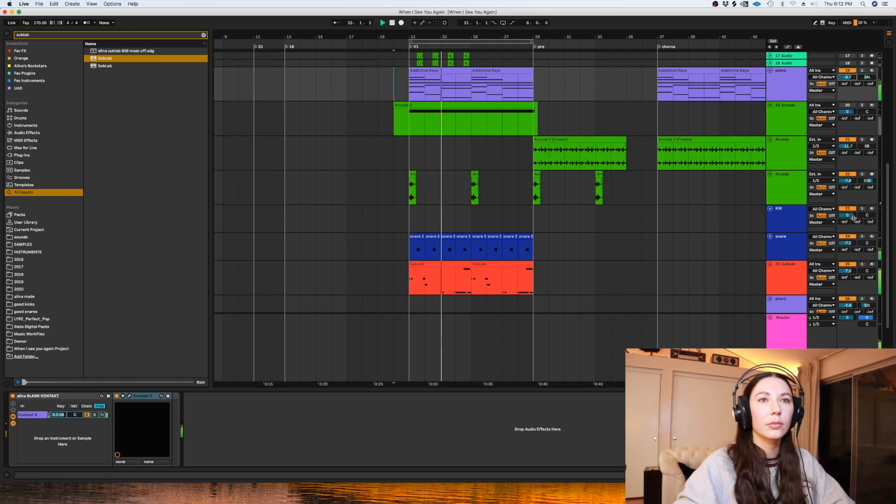
# Step: Rename the snare track as clap and stop playback
pyautogui.click(794, 243)
pyautogui.write('clap')
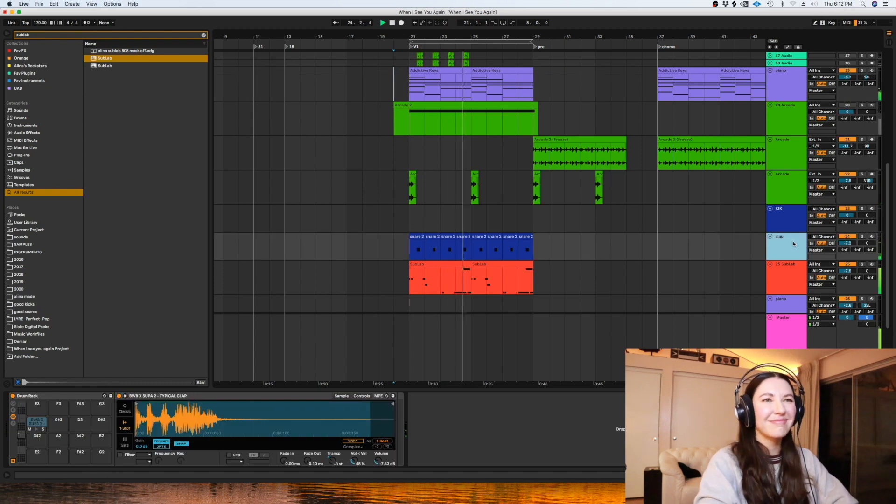
pyautogui.click(612, 246)
pyautogui.press('space')
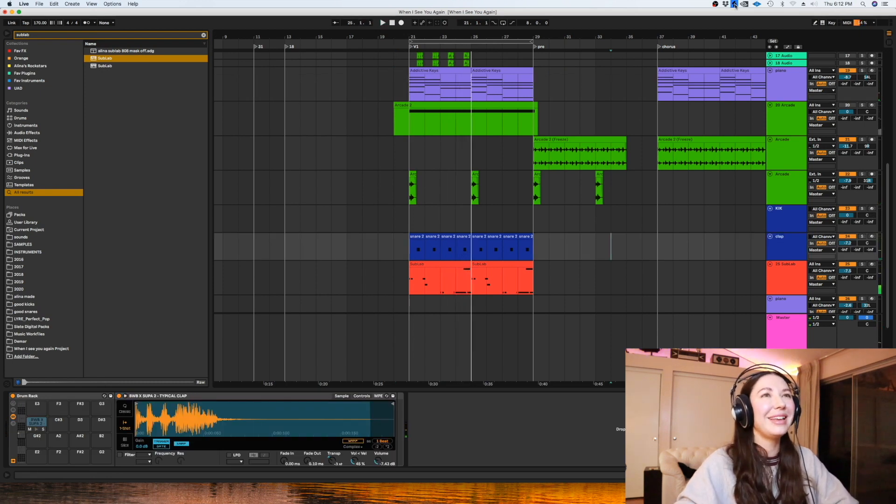
# Step: Switch to Splice, filter the library's drum samples by the claps tag, and browse the samples
pyautogui.click(735, 5)
pyautogui.click(237, 104)
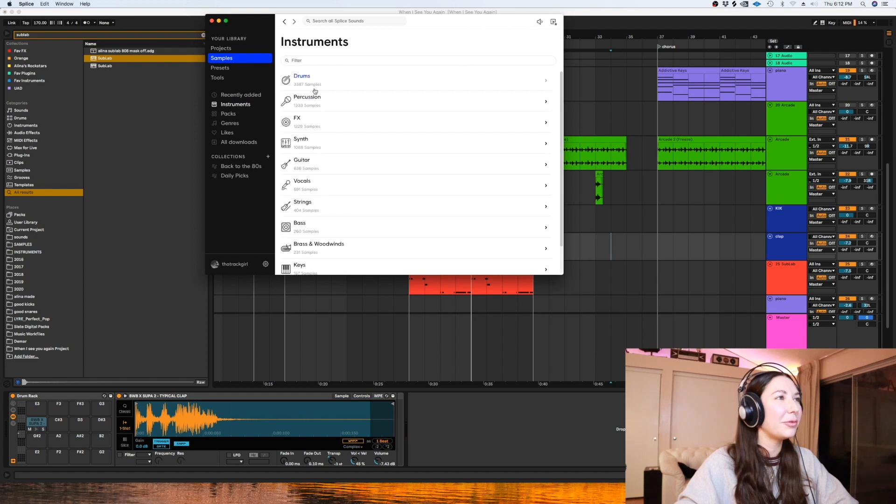
pyautogui.click(308, 98)
pyautogui.click(284, 21)
pyautogui.click(312, 78)
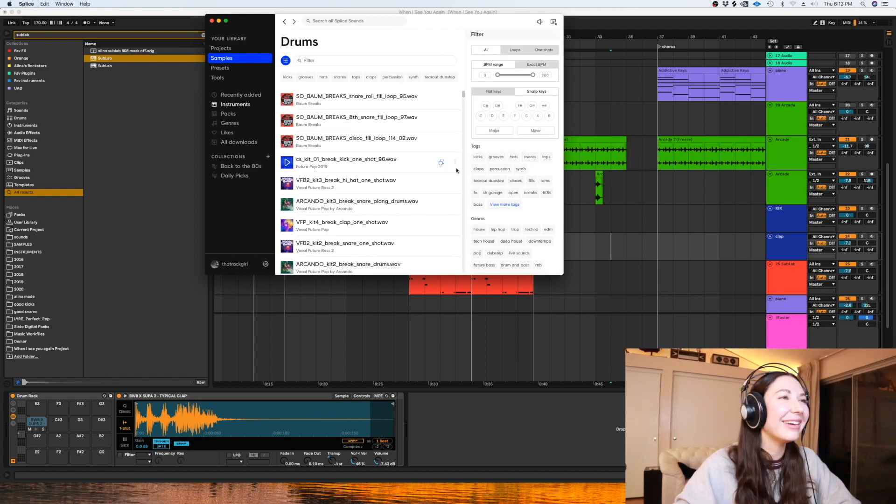
pyautogui.click(479, 169)
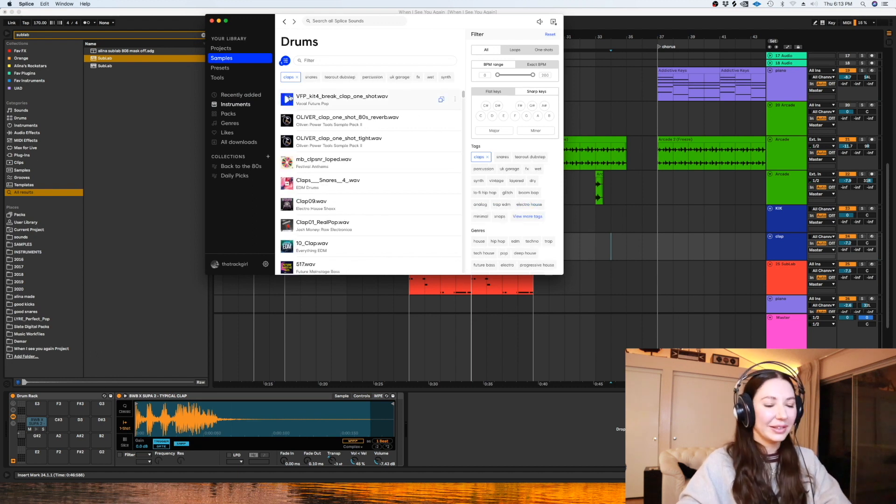
pyautogui.scroll(-3, 289, 98)
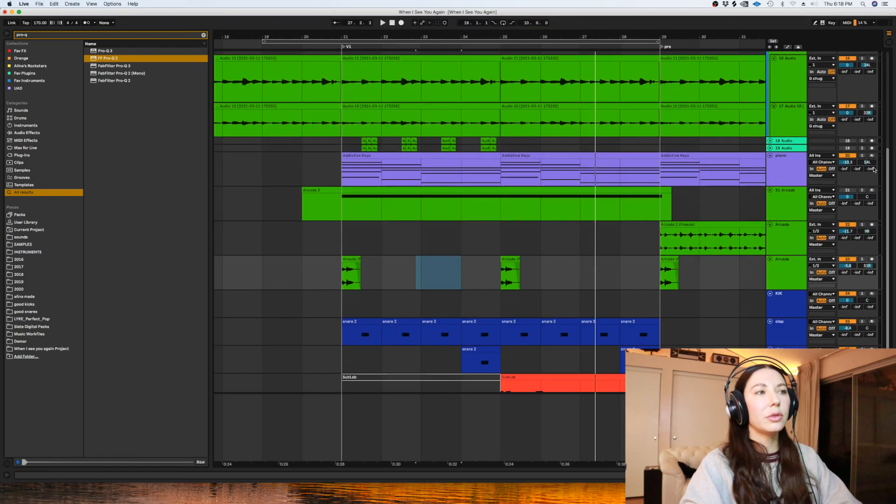
# Step: Deactivate the SubLab bass from bar 25 to bar 28
pyautogui.scroll(-3, 874, 169)
pyautogui.moveTo(617, 325); pyautogui.dragTo(492, 321)
pyautogui.press('0')
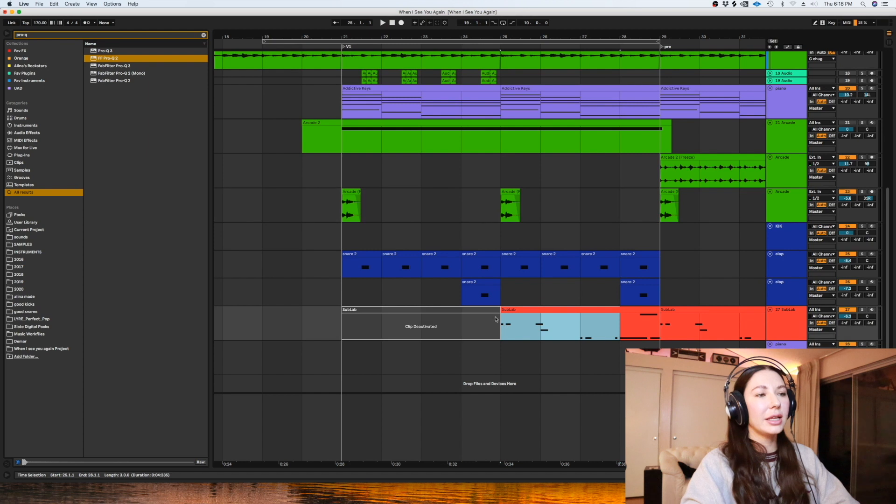
pyautogui.press('-')
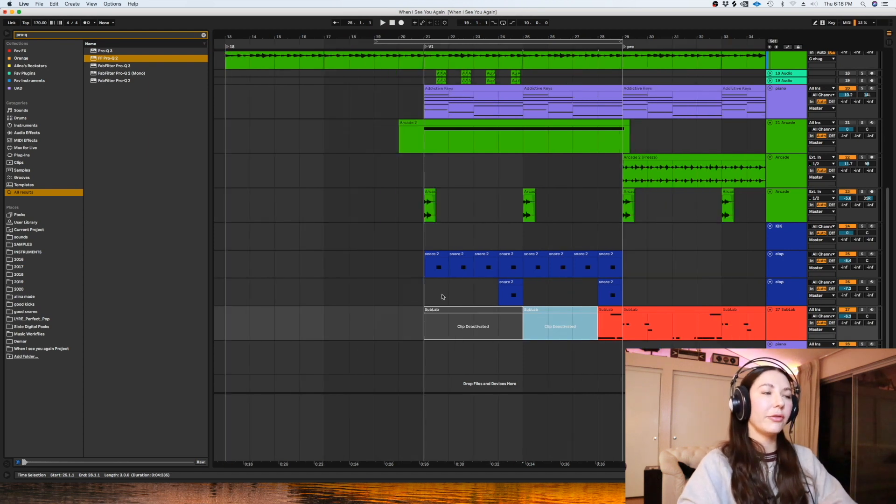
# Step: Play the verse from bar 21, and insert an audio track between the lowest Arcade track and the KIK track
pyautogui.click(416, 285)
pyautogui.press('alt+super+l')
pyautogui.press('alt+super+l')
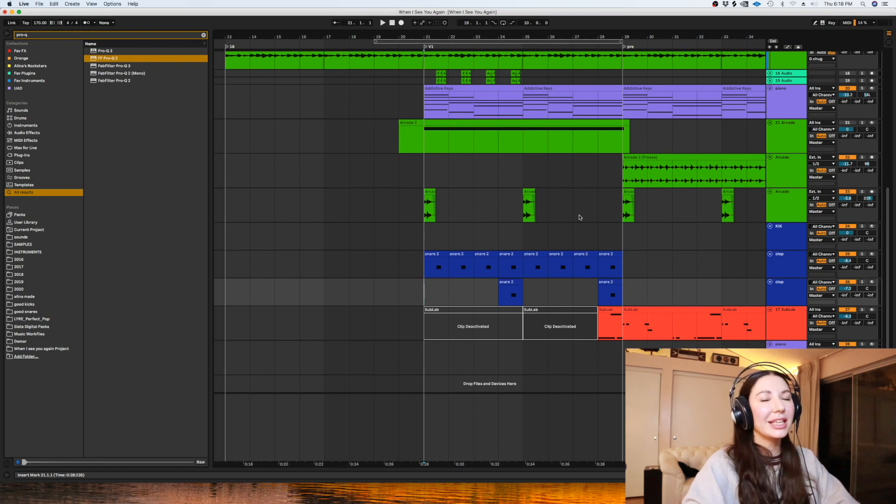
pyautogui.click(425, 233)
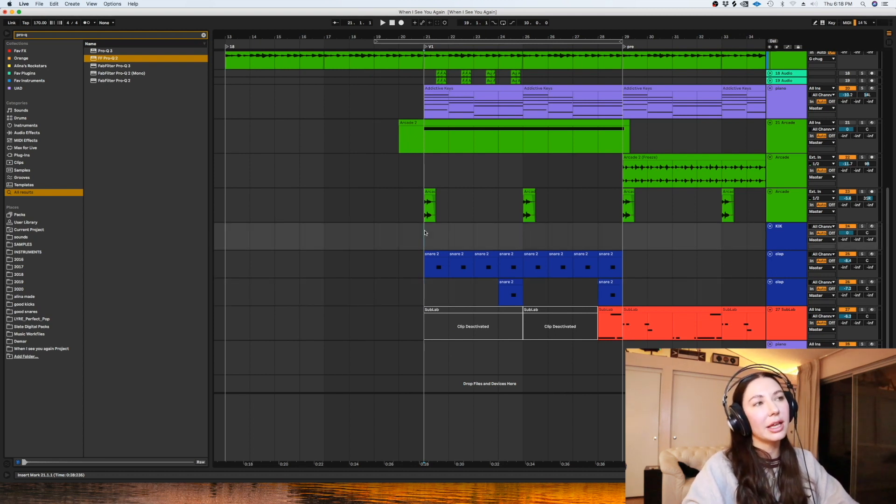
pyautogui.press('space')
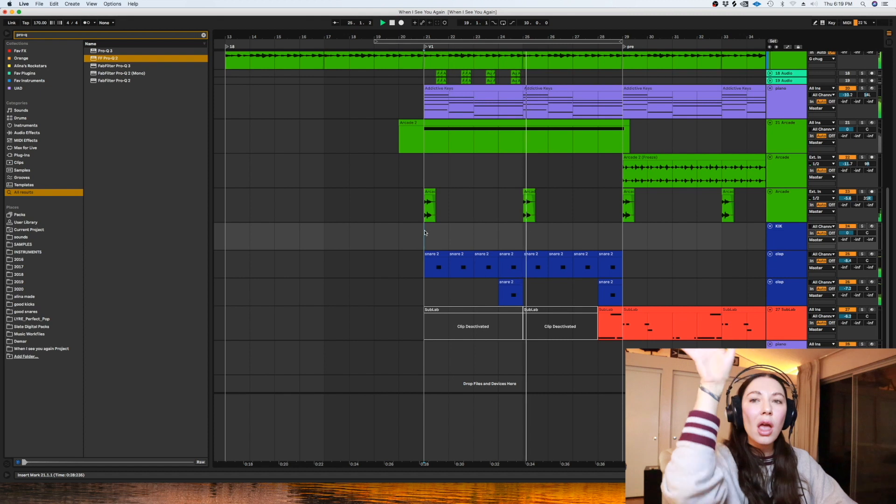
pyautogui.click(787, 210)
pyautogui.press('super+t')
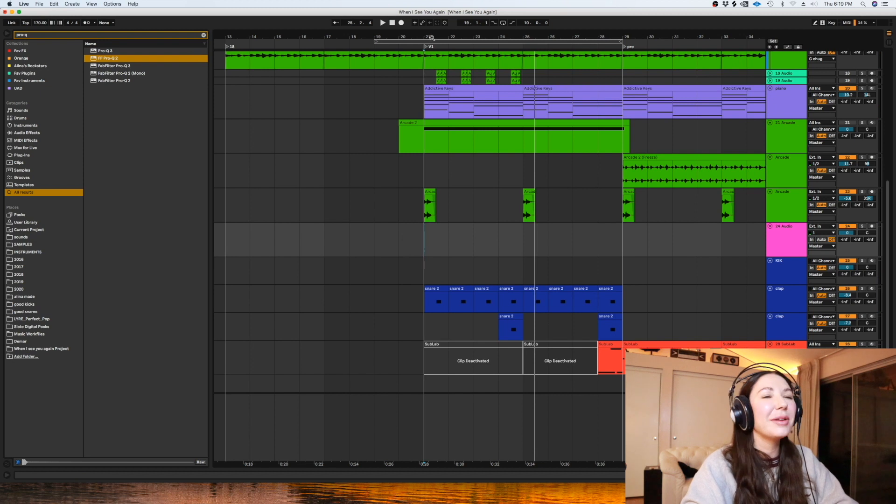
# Step: Switch to Splice, browse the library's guitar samples filtered by the key of A major, and return to Live
pyautogui.click(735, 4)
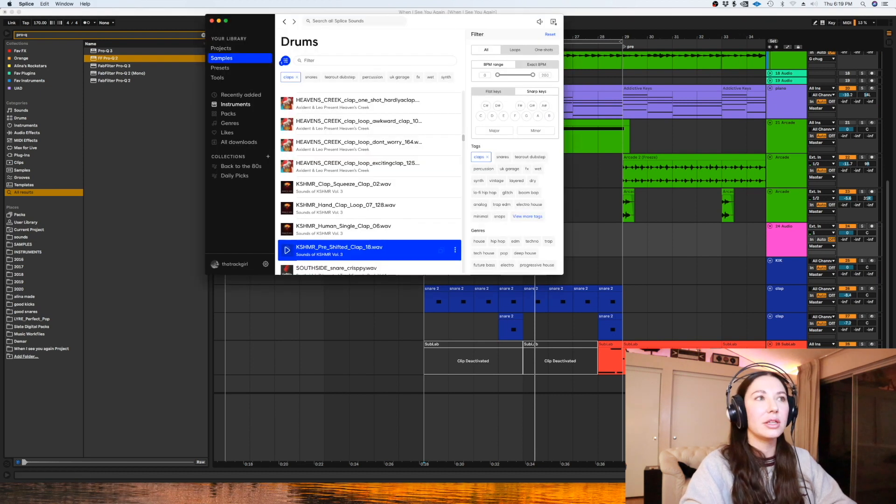
pyautogui.click(252, 105)
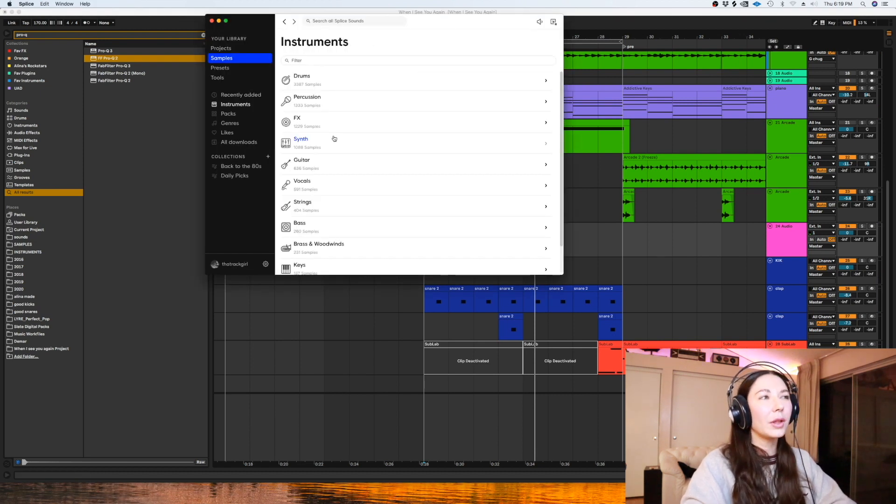
pyautogui.click(298, 160)
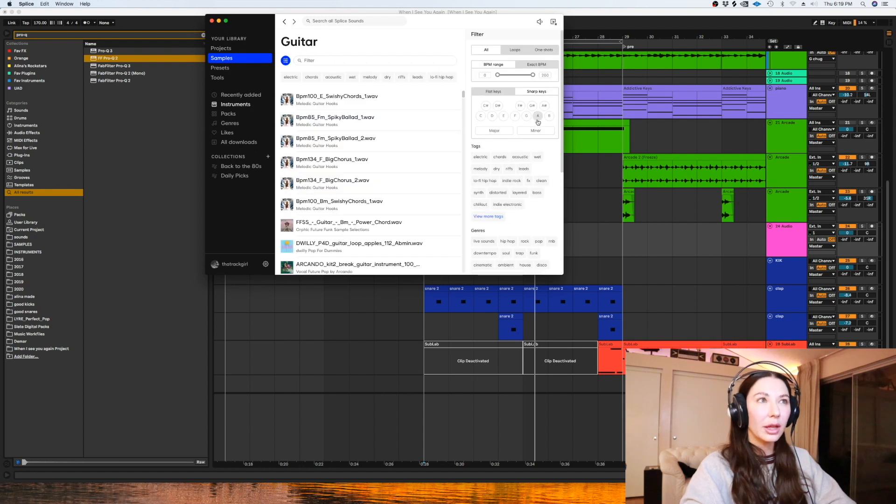
pyautogui.click(494, 131)
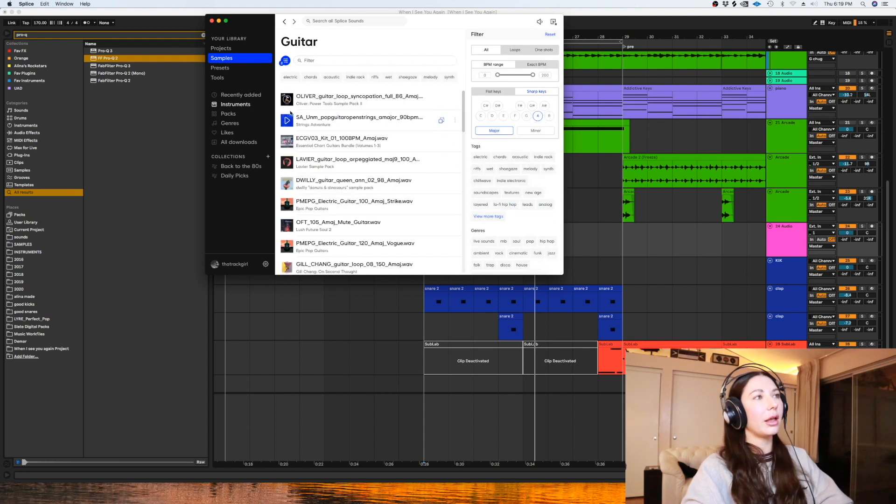
pyautogui.scroll(-1, 287, 104)
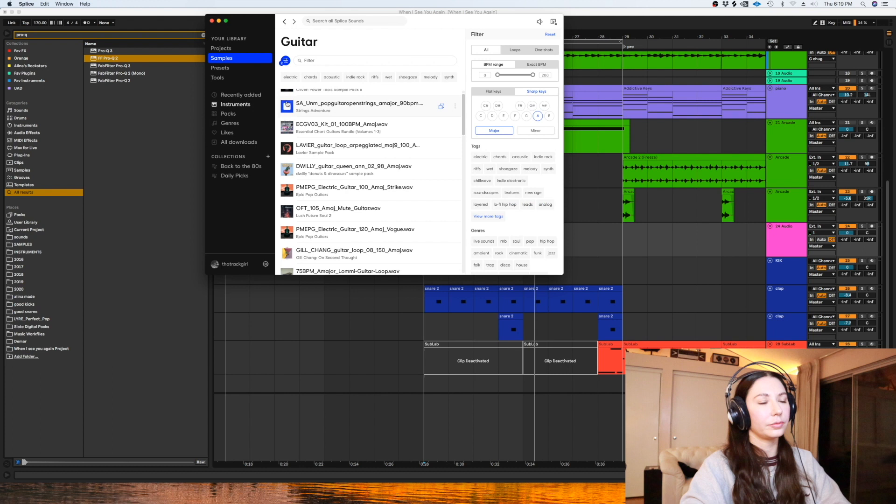
pyautogui.scroll(-3, 287, 103)
pyautogui.click(617, 257)
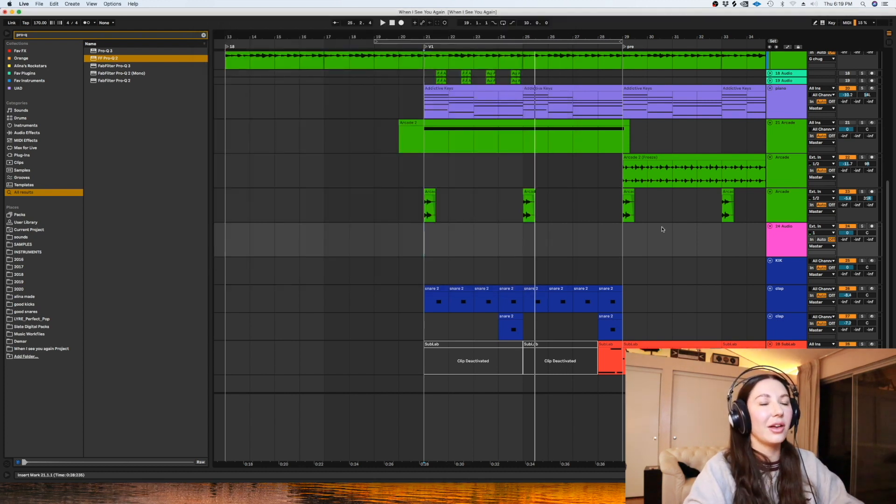
pyautogui.rightClick(780, 250)
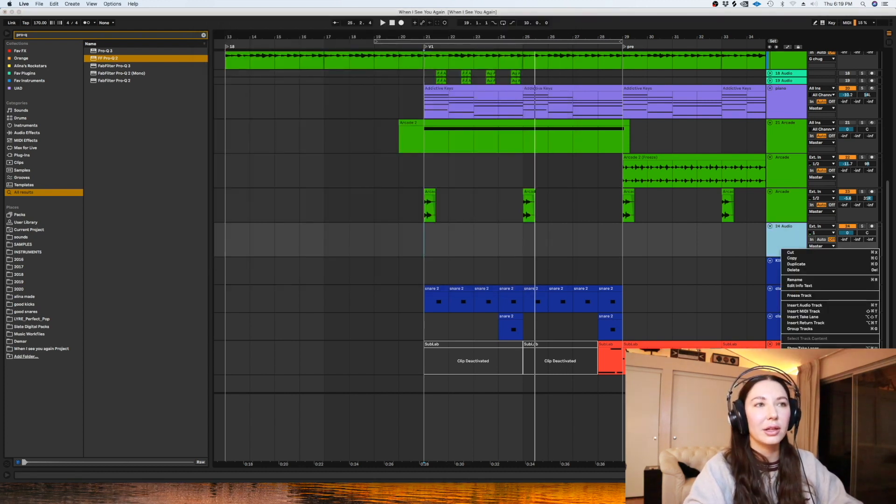
pyautogui.click(471, 231)
pyautogui.press('+')
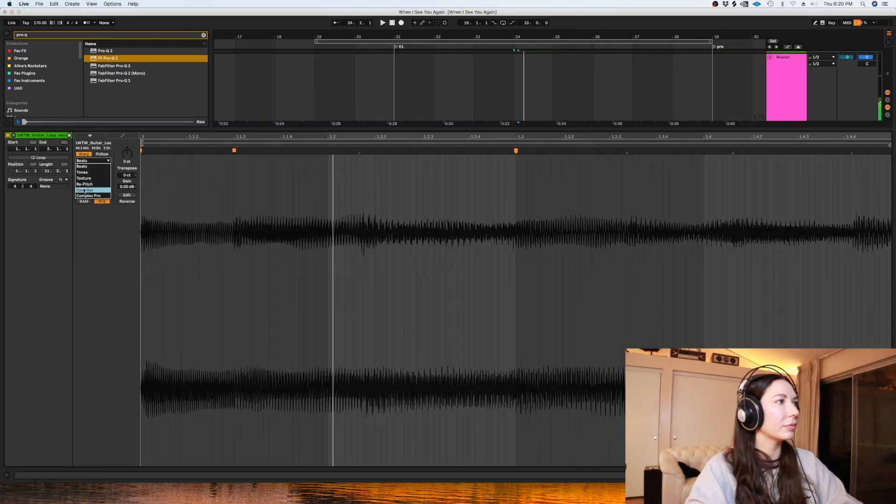
# Step: Warp the guitar loop in Complex mode, pulling one transient to beat 1.2 and another close to the end of the bar
pyautogui.moveTo(360, 151); pyautogui.dragTo(333, 151)
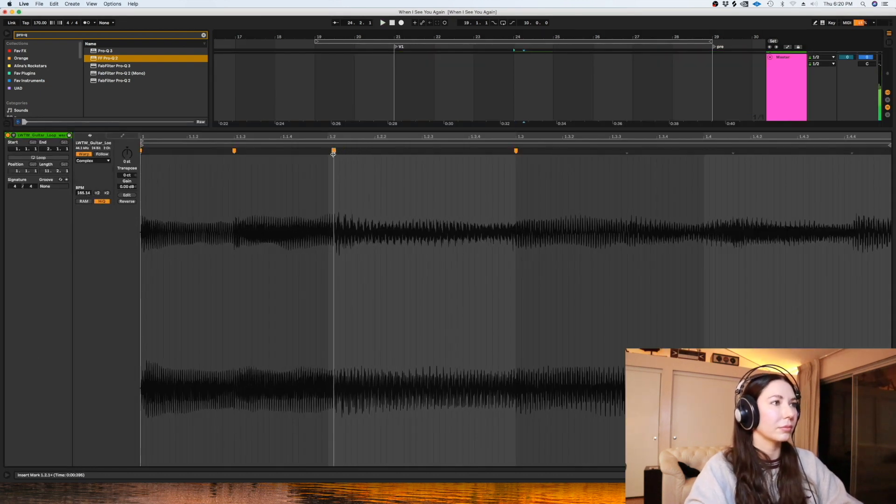
pyautogui.press('space')
pyautogui.press('space')
pyautogui.moveTo(733, 152); pyautogui.dragTo(878, 151)
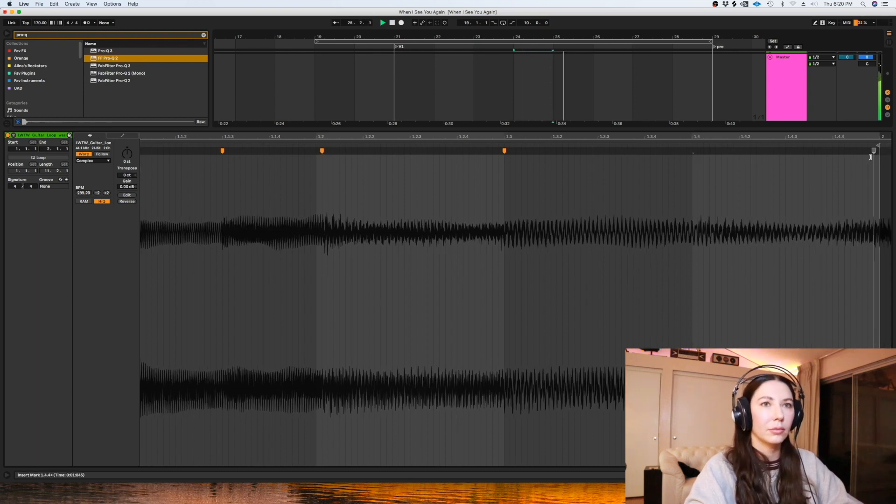
pyautogui.hotkey('shift', 'Tab')
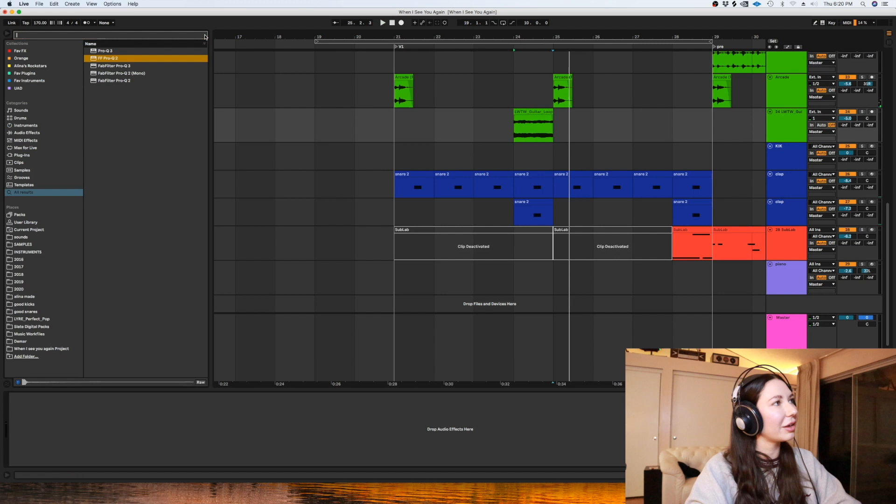
# Step: Search the browser for "valha" and load ValhallaVintageVerb onto the guitar loop track
pyautogui.click(204, 35)
pyautogui.write('valha')
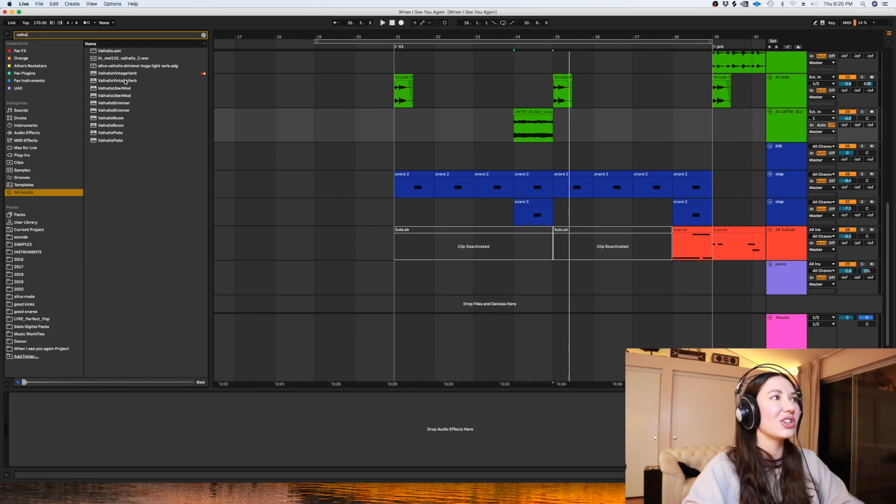
pyautogui.moveTo(120, 74); pyautogui.dragTo(464, 68)
pyautogui.moveTo(525, 132); pyautogui.dragTo(525, 131)
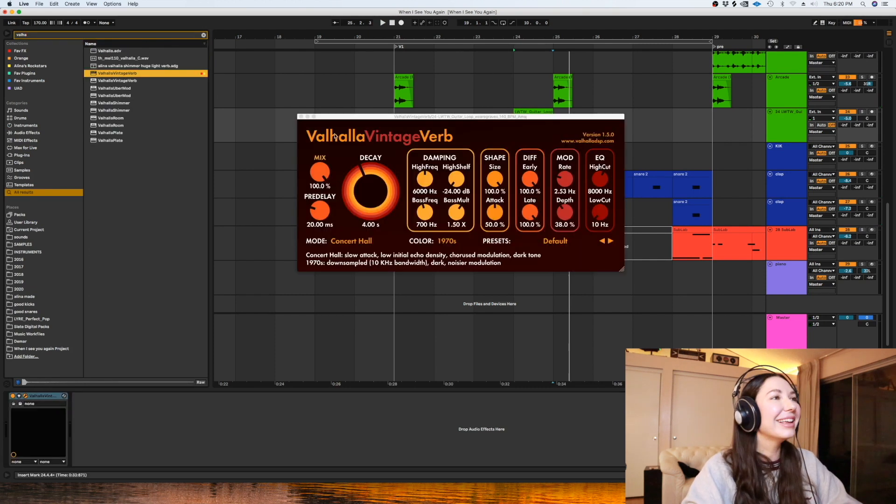
# Step: Set the ValhallaVintageVerb mix to 73.6% and decay to 2.72 s on the guitar loop track and play the loop at bar 24
pyautogui.moveTo(486, 116)
pyautogui.mouseDown()
pyautogui.moveTo(484, 157)
pyautogui.moveTo(496, 163)
pyautogui.mouseUp()
pyautogui.click(521, 131)
pyautogui.press('space')
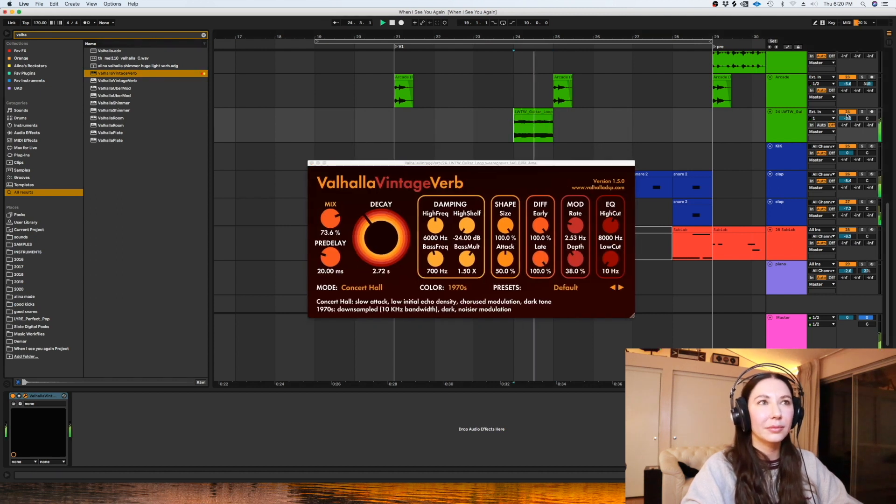
# Step: Pan the LWTW guitar loop track left, set its volume to -11.9 dB, play it from bar 23, and close the reverb window
pyautogui.moveTo(867, 119); pyautogui.dragTo(867, 128)
pyautogui.click(474, 124)
pyautogui.press('space')
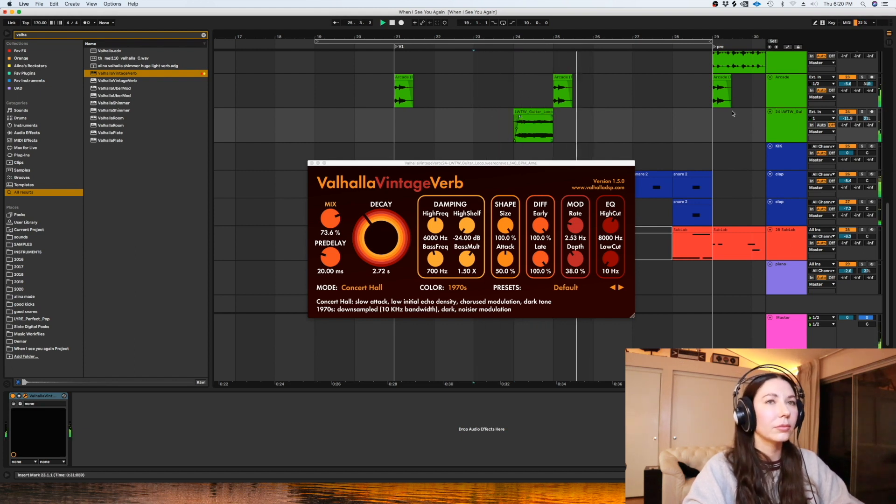
pyautogui.press('space')
pyautogui.click(309, 165)
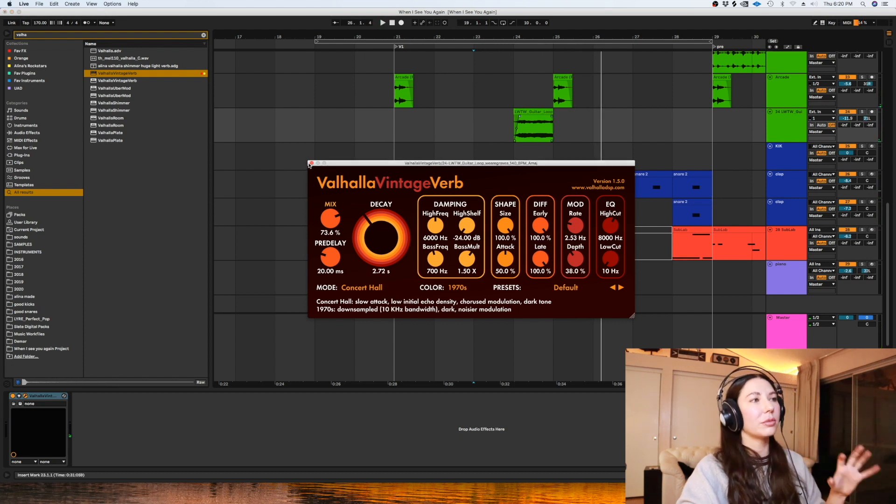
pyautogui.click(312, 164)
pyautogui.click(363, 129)
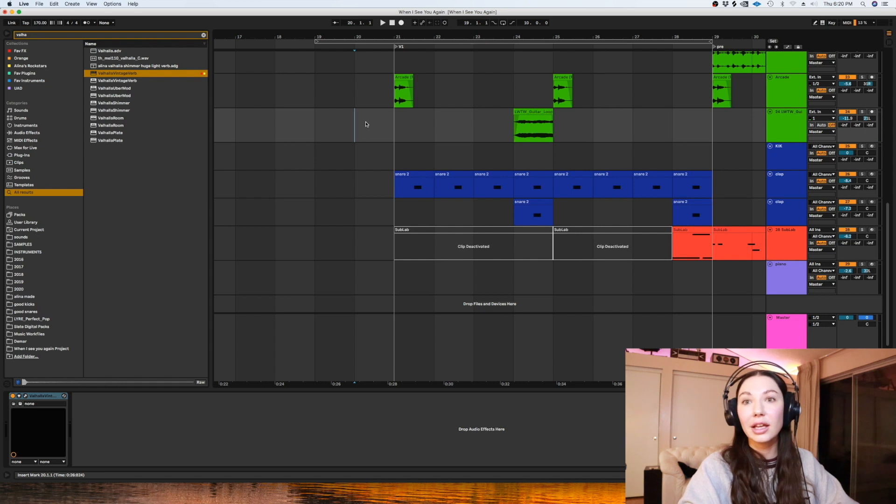
# Step: Adjust the start of the active SubLab clip to just before bar 28 and play the song into the pre section
pyautogui.moveTo(569, 330); pyautogui.dragTo(564, 360)
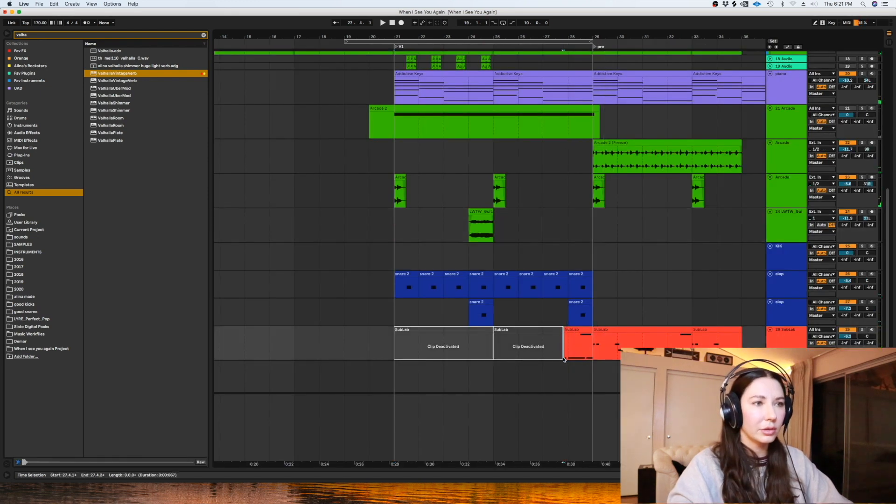
pyautogui.press('space')
pyautogui.moveTo(564, 348); pyautogui.dragTo(567, 347)
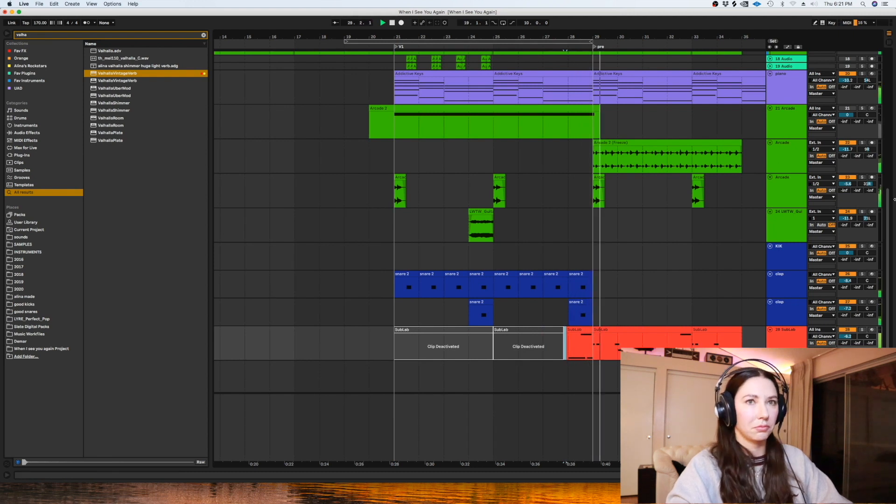
# Step: Collapse the 21 Arcade track to its minimum height in the arrangement
pyautogui.scroll(2, 878, 191)
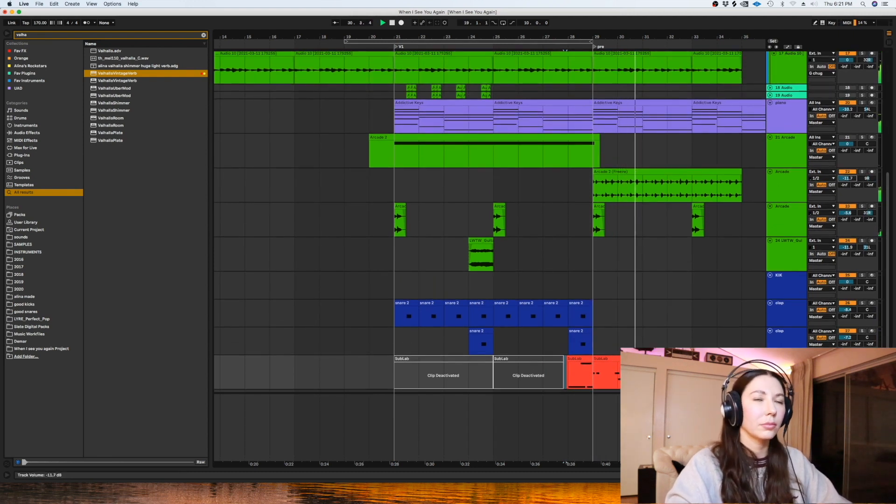
pyautogui.click(791, 167)
pyautogui.moveTo(791, 166); pyautogui.dragTo(790, 141)
# Step: Duplicate the snare clips of both clap tracks from bars 21–29 into the pre section and delete the copies in bars 35–37
pyautogui.moveTo(600, 284); pyautogui.dragTo(395, 317)
pyautogui.press('super+d')
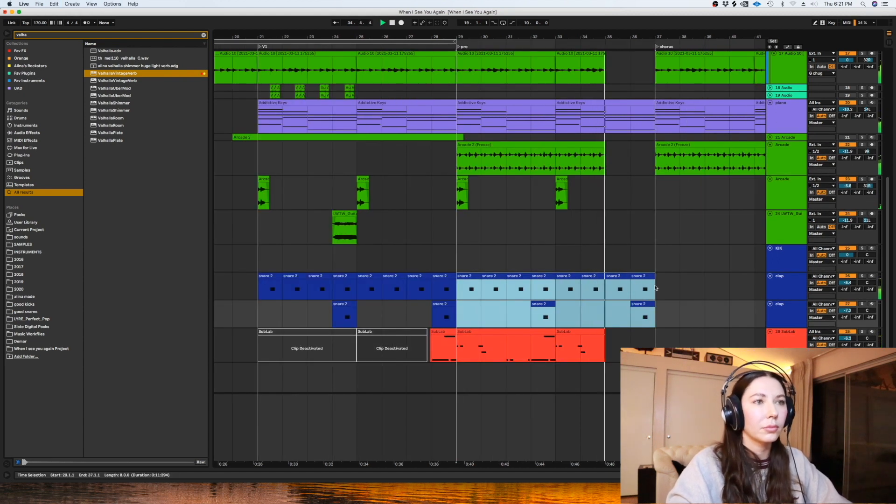
pyautogui.click(651, 288)
# Step: Mute the Clap 12 track and raise the 01_KickStomp track's volume to about -7.3 dB
pyautogui.scroll(5, 863, 145)
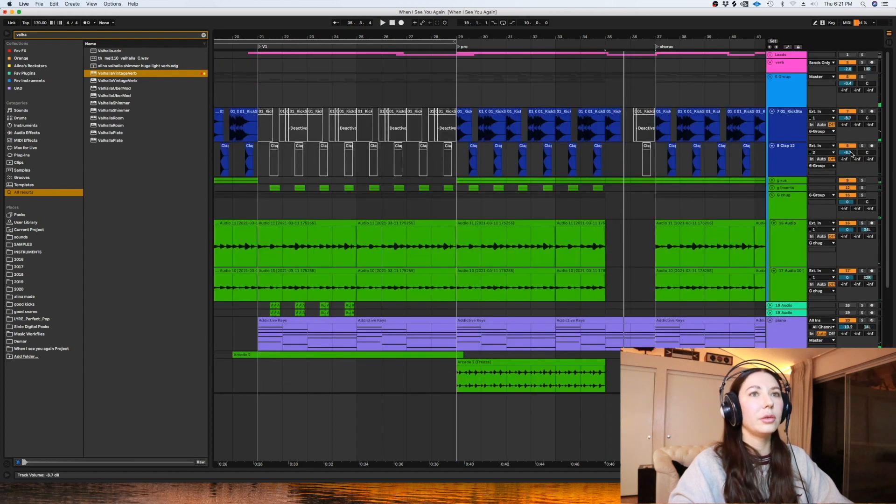
pyautogui.click(843, 149)
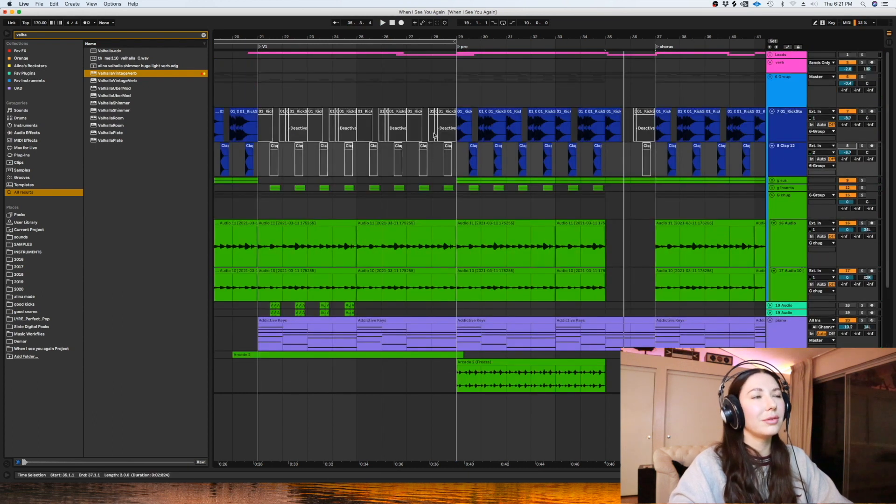
pyautogui.click(455, 134)
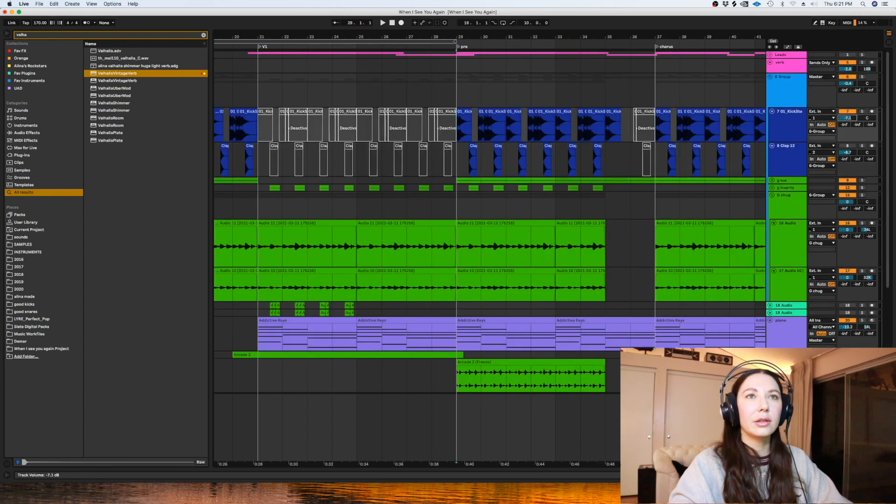
# Step: Solo the SubLab track and play its bass part from the start of the pre section at bar 29
pyautogui.moveTo(889, 106); pyautogui.dragTo(895, 275)
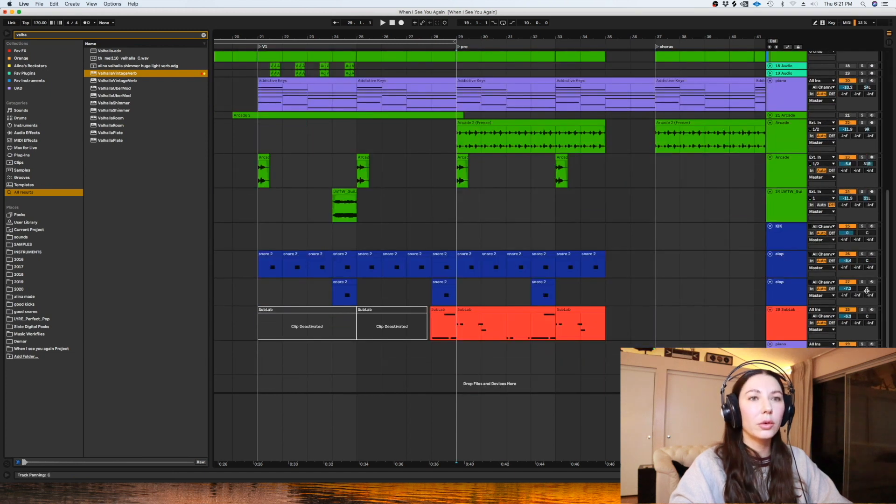
pyautogui.click(460, 326)
pyautogui.press('space')
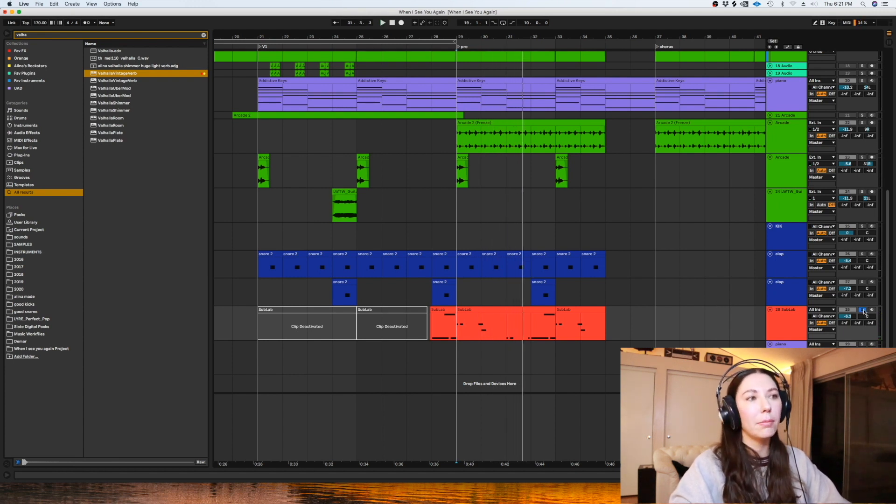
# Step: Switch the arrangement to a finer grid and play the kick pattern from bar 30
pyautogui.moveTo(892, 299); pyautogui.dragTo(895, 132)
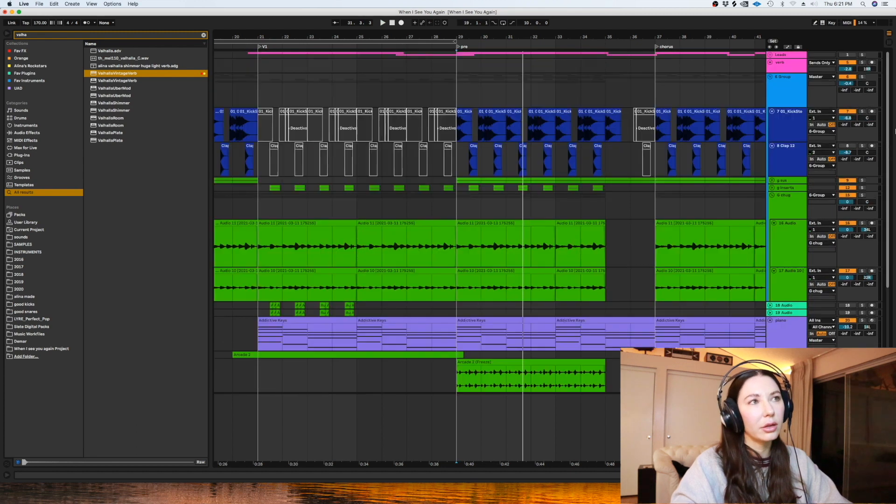
pyautogui.click(780, 124)
pyautogui.scroll(-5, 873, 140)
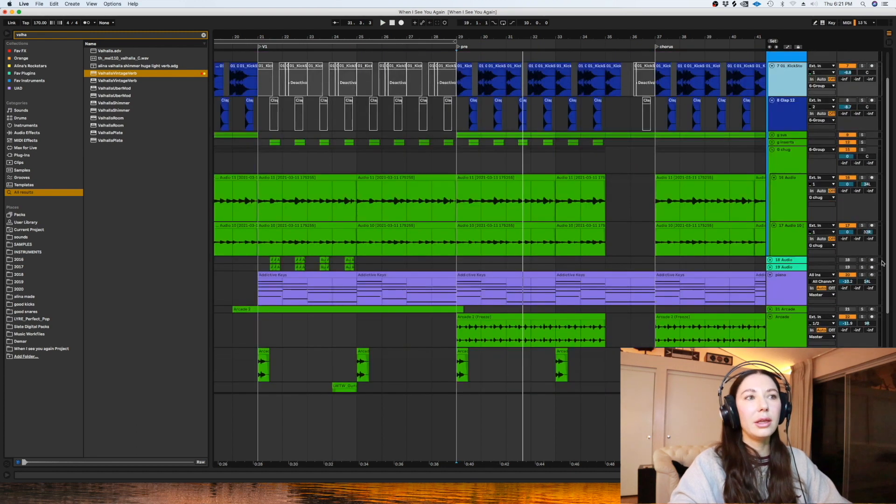
pyautogui.scroll(5, 877, 104)
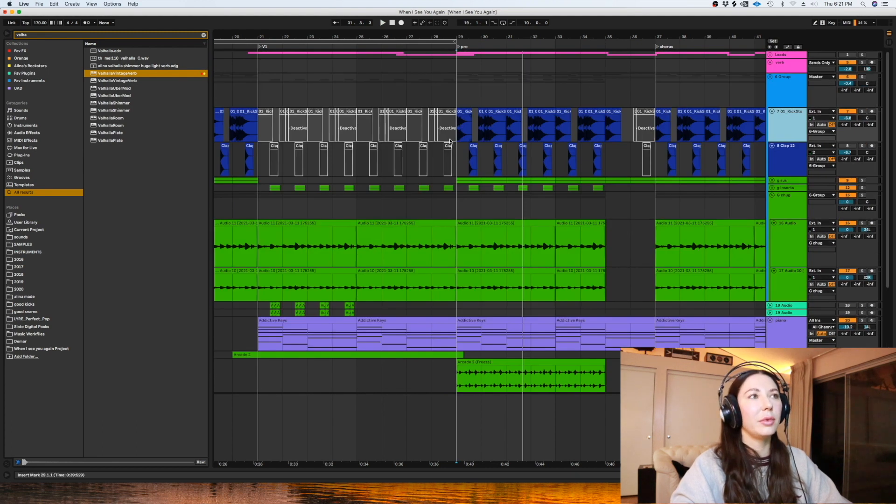
pyautogui.press('space')
pyautogui.press('+')
pyautogui.rightClick(495, 90)
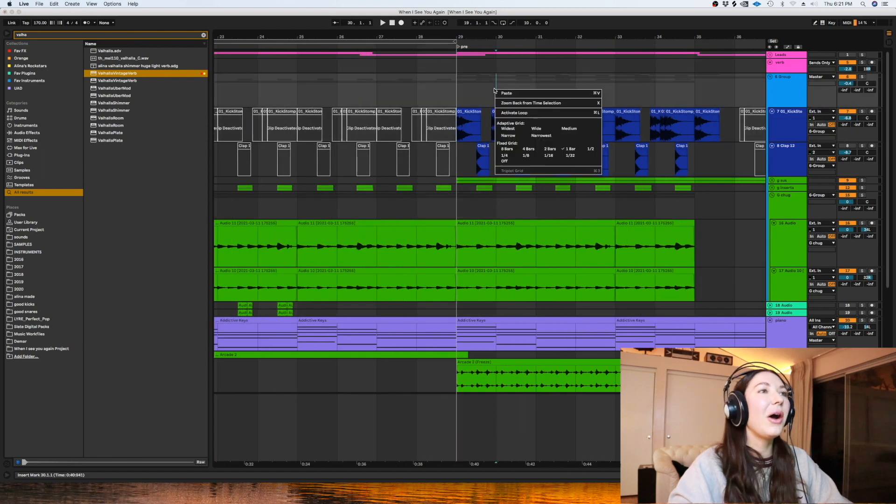
pyautogui.press('Escape')
pyautogui.press('space')
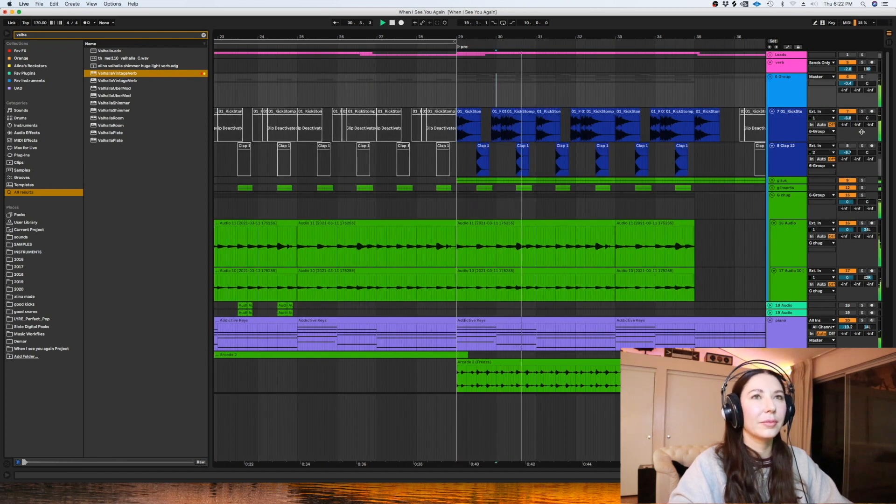
# Step: Remove the kick hit leading into bar 31, set the 01_KickStomp track's volume to -4.3 dB, and play from just before bar 29
pyautogui.click(451, 122)
pyautogui.press('space')
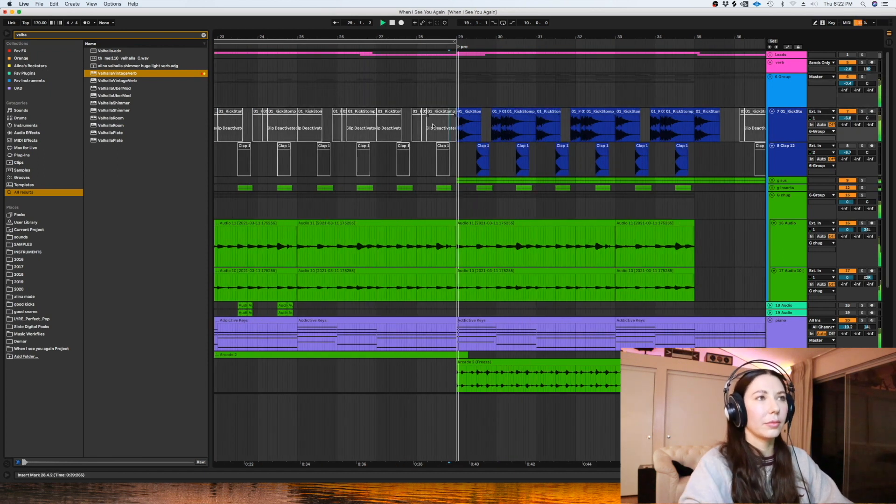
pyautogui.press('+')
pyautogui.click(544, 112)
pyautogui.press('space')
pyautogui.click(451, 126)
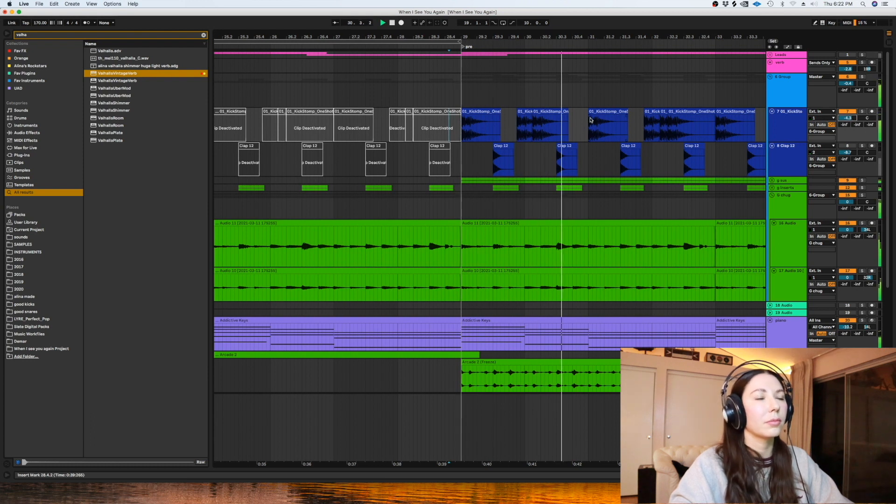
# Step: Solo the 01_KickStomp track, shift the second kick hit at bar 30 slightly earlier, and play the change from just before bar 29
pyautogui.moveTo(888, 97); pyautogui.dragTo(865, 106)
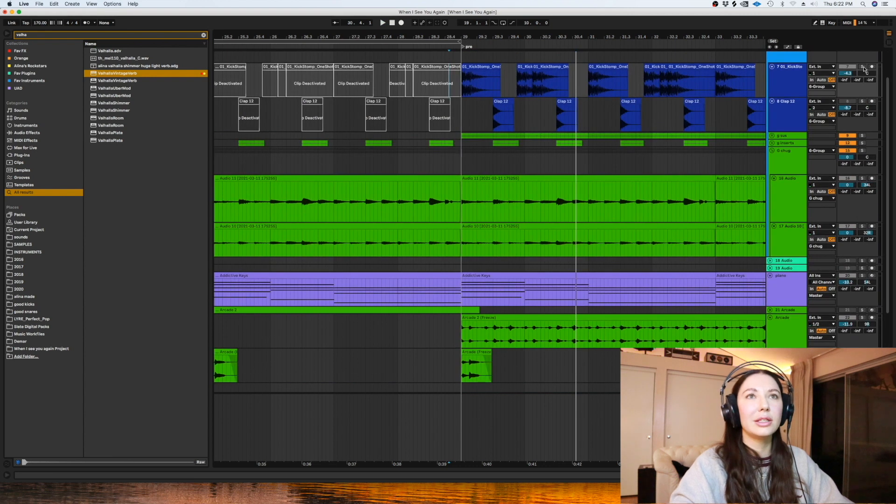
pyautogui.press('space')
pyautogui.press('-')
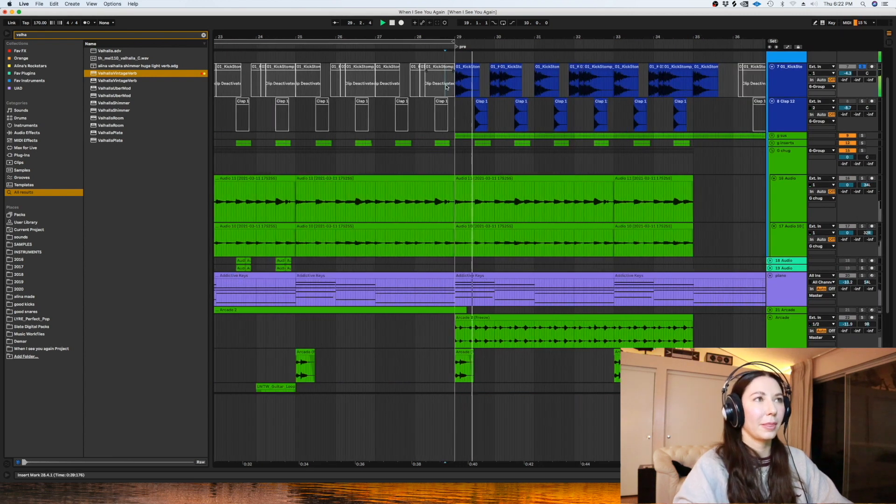
pyautogui.press('+')
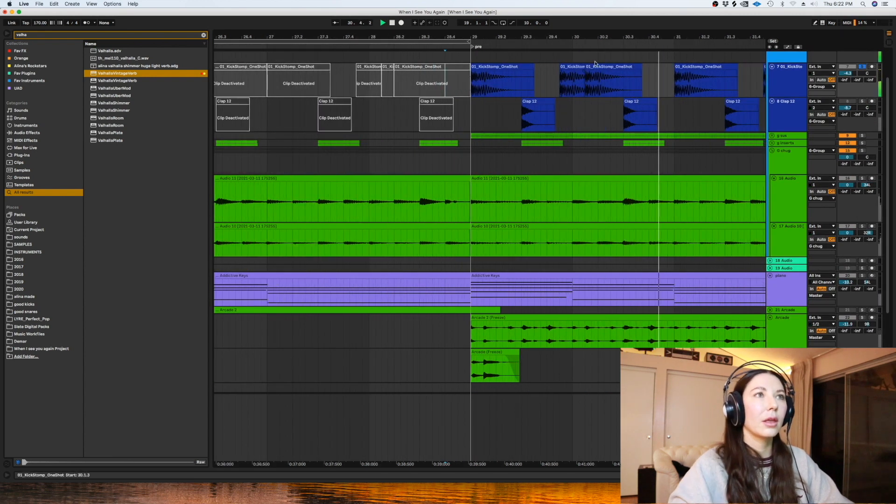
pyautogui.moveTo(607, 69); pyautogui.dragTo(593, 75)
pyautogui.click(452, 84)
pyautogui.press('space')
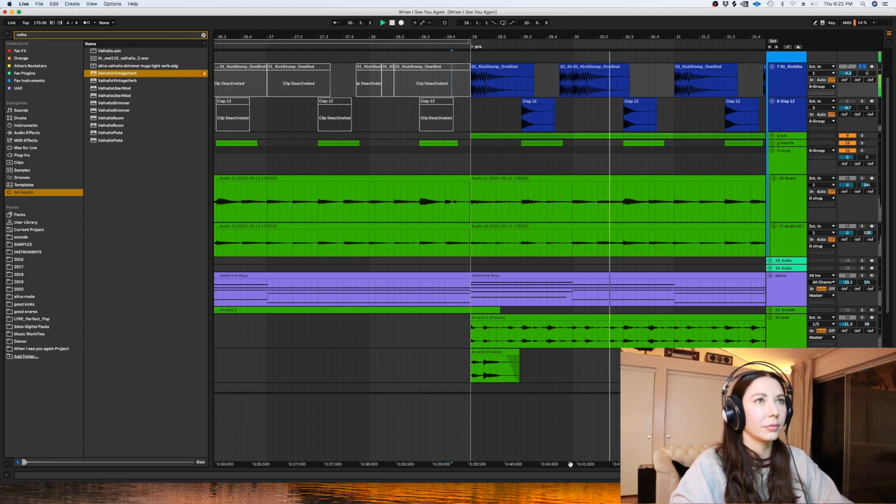
# Step: Delete the kick clips after the first two bars of the pre section, from bar 31 up to 36.3.3
pyautogui.click(540, 66)
pyautogui.press('space')
pyautogui.press('-')
pyautogui.press('Delete')
pyautogui.moveTo(542, 78); pyautogui.dragTo(745, 79)
pyautogui.press('Delete')
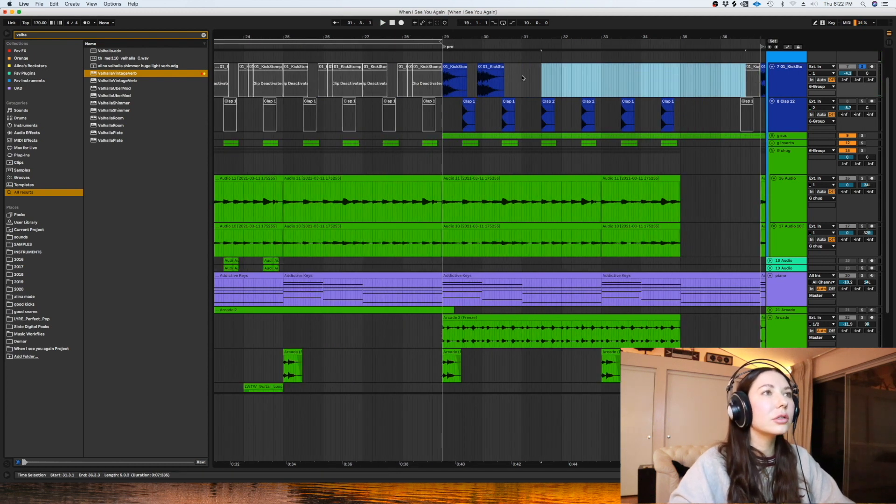
# Step: Duplicate the two-bar kick pattern from bars 29–31 twice to fill the pre section up to bar 35
pyautogui.moveTo(523, 78); pyautogui.dragTo(458, 80)
pyautogui.press('super+d')
pyautogui.press('super+d')
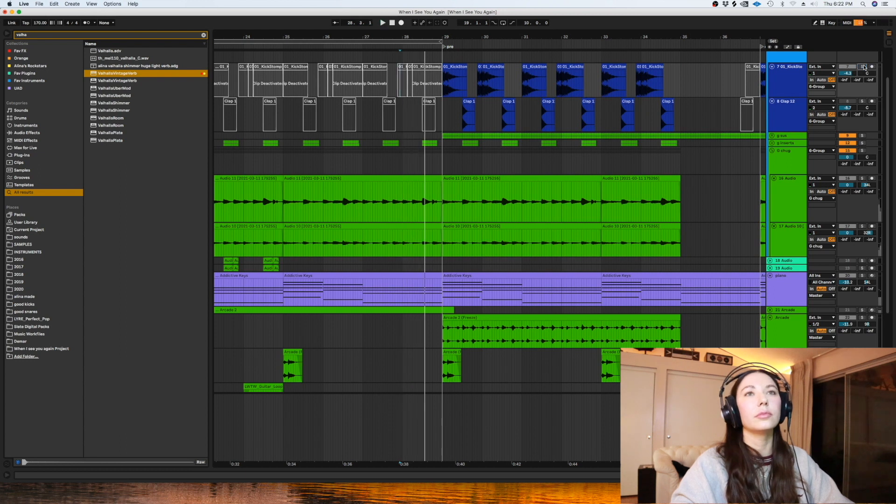
# Step: Play the pre section's new kick pattern with the SubLab bass and claps isolated using solo
pyautogui.scroll(-5, 836, 210)
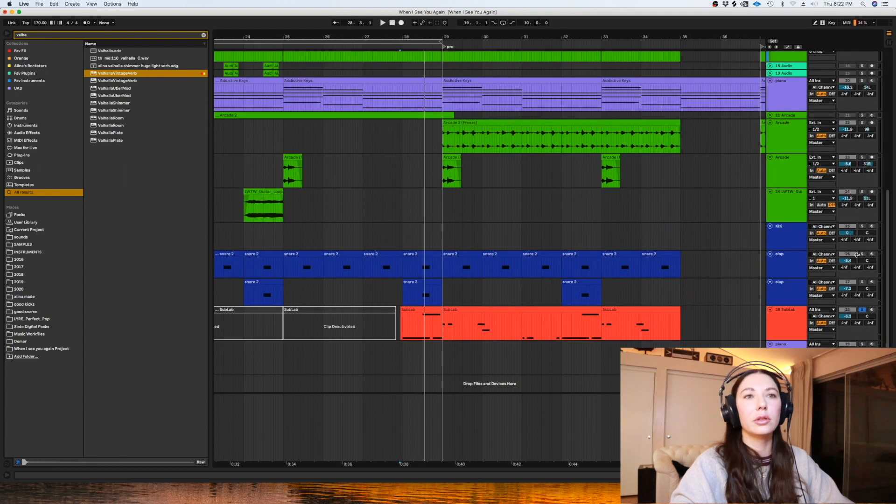
pyautogui.press('space')
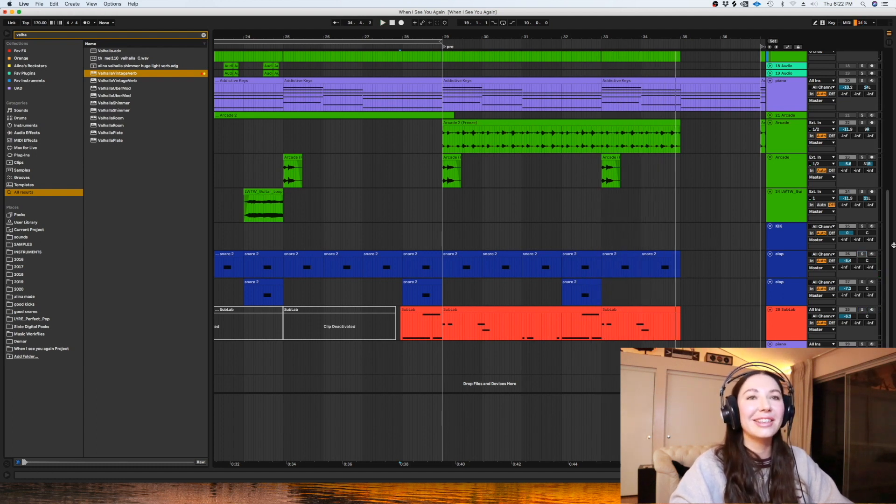
pyautogui.moveTo(889, 237); pyautogui.dragTo(874, 64)
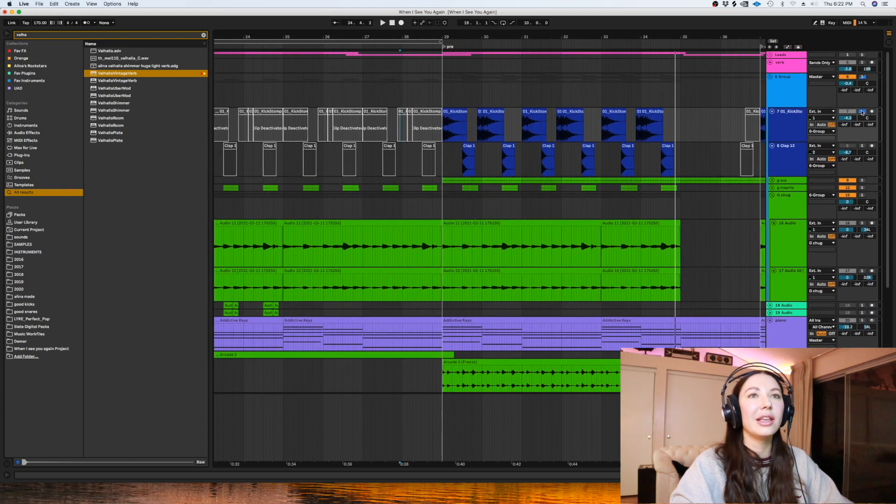
# Step: Switch to Splice, open the Nathan Chapman Sample Pack, filter it by the pedal steel tag, and enlarge the window
pyautogui.click(733, 5)
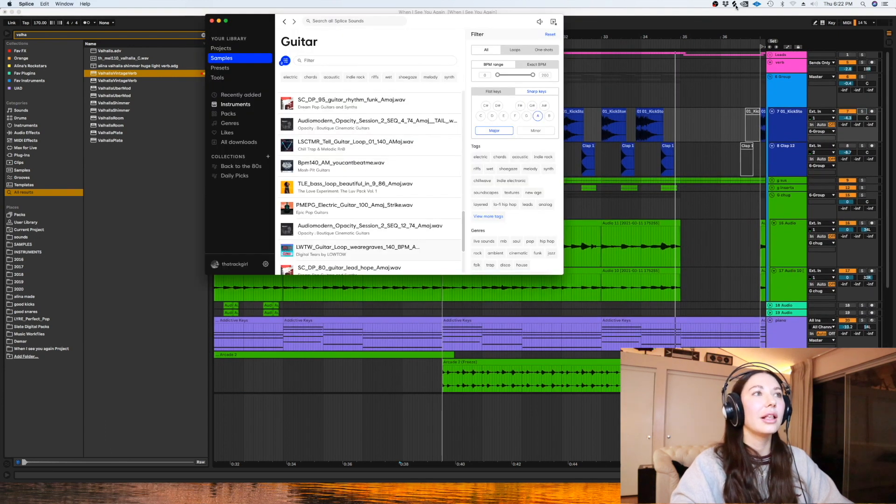
pyautogui.click(245, 104)
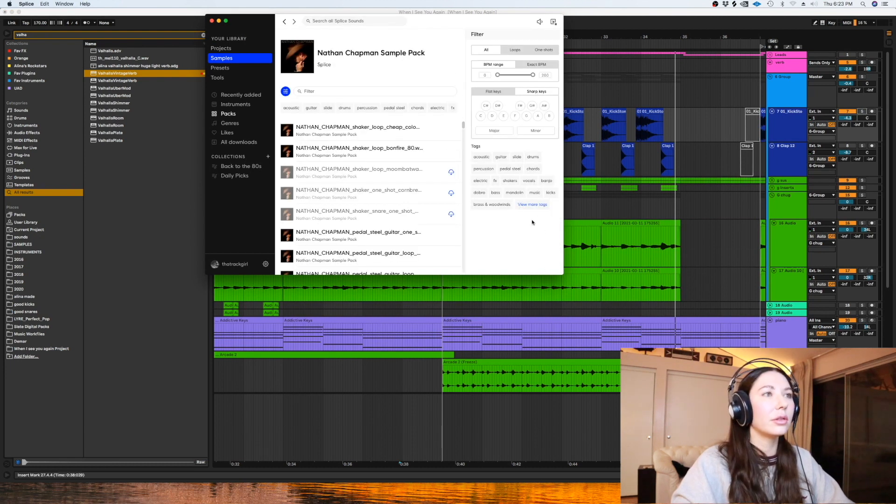
pyautogui.click(510, 168)
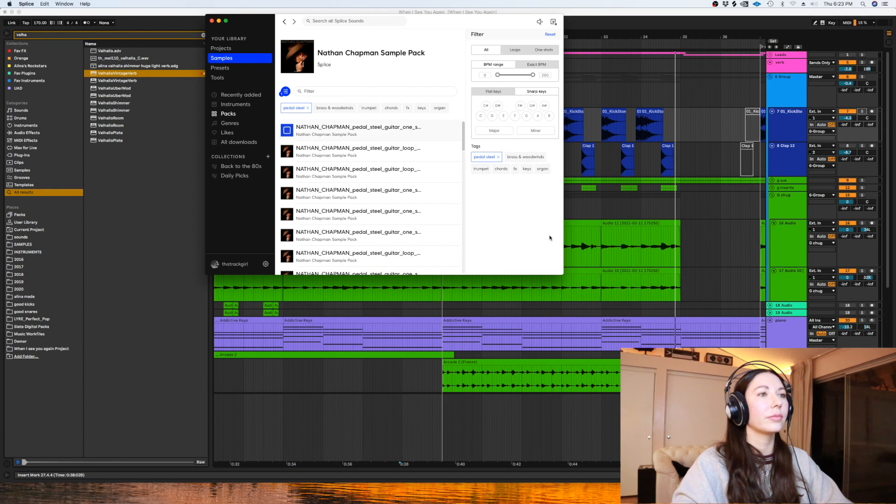
pyautogui.moveTo(570, 277); pyautogui.dragTo(670, 311)
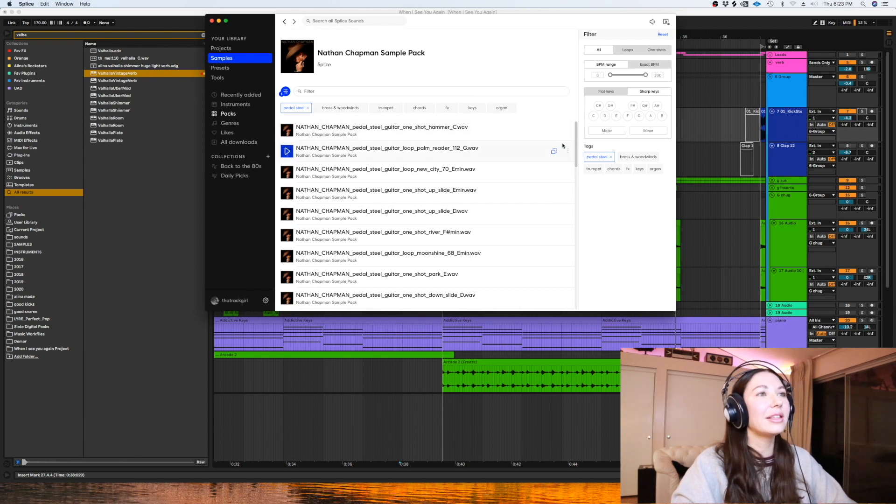
# Step: Switch back to Ableton Live and play the verse from just before the guitar loop at bar 24
pyautogui.click(701, 217)
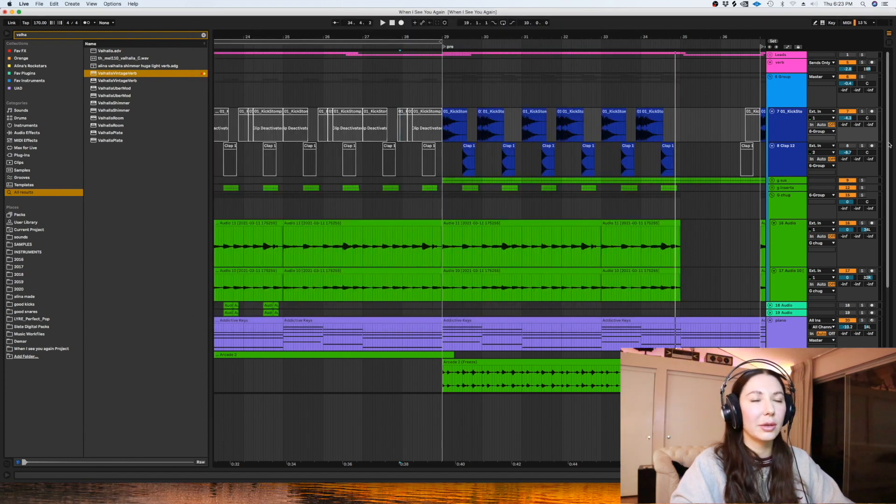
pyautogui.scroll(-5, 690, 237)
pyautogui.click(251, 230)
pyautogui.press('space')
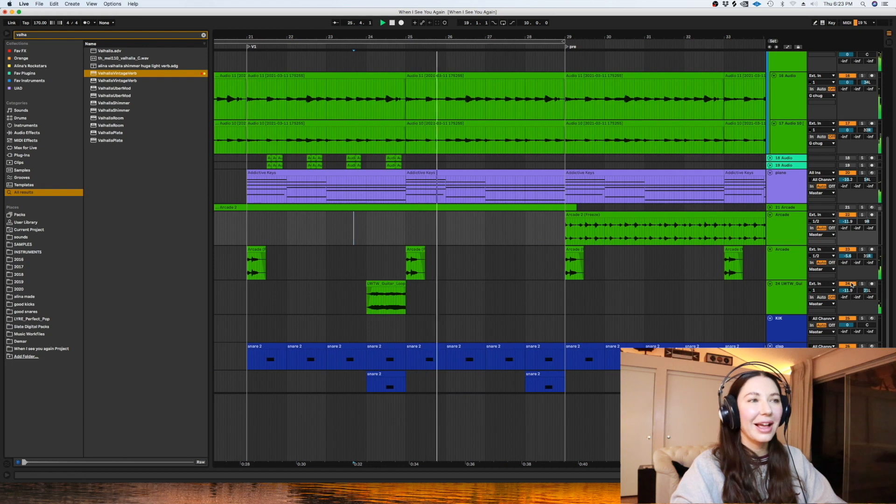
# Step: Insert a new audio track below the LWTW guitar loop track and colour it green
pyautogui.click(780, 294)
pyautogui.press('super+t')
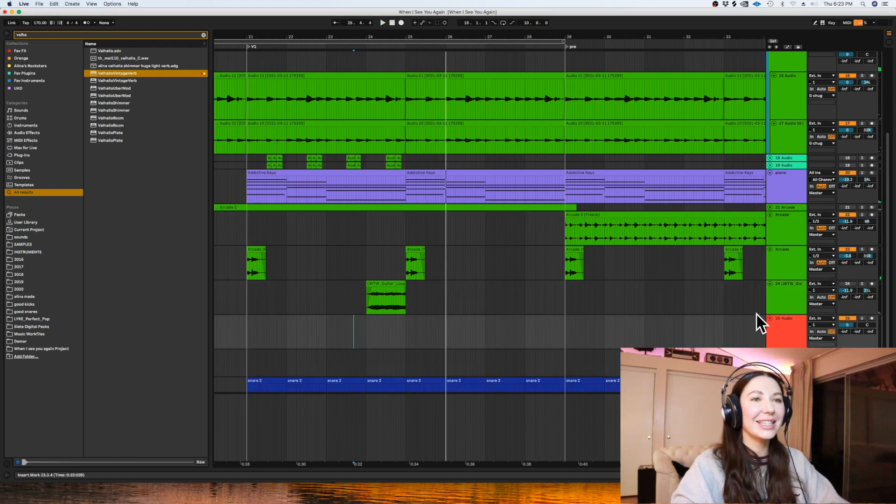
pyautogui.rightClick(784, 335)
pyautogui.click(826, 326)
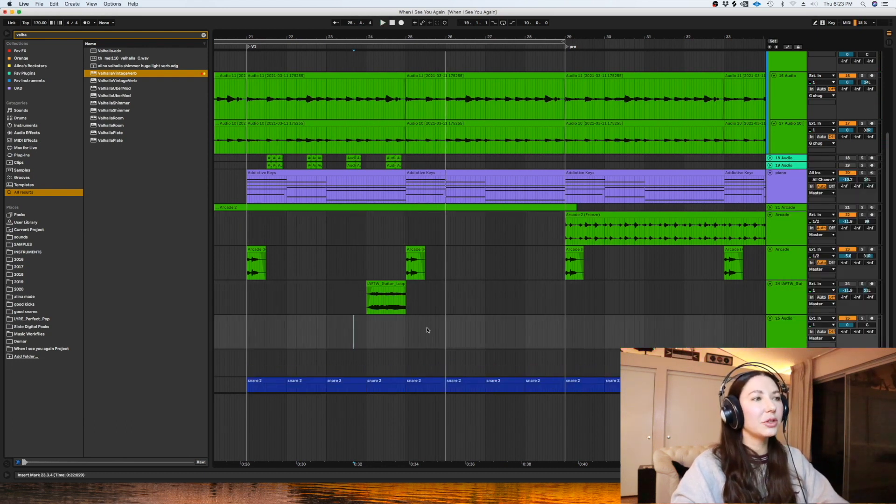
# Step: Place the Nathan Chapman pedal steel guitar loop on the new audio track, starting at bar 24
pyautogui.click(369, 330)
pyautogui.press('space')
pyautogui.click(367, 330)
pyautogui.press('super+v')
pyautogui.click(337, 330)
# Step: Set the pedal steel clip's warp mode to Complex and transpose it up 1 semitone
pyautogui.doubleClick(401, 318)
pyautogui.click(93, 160)
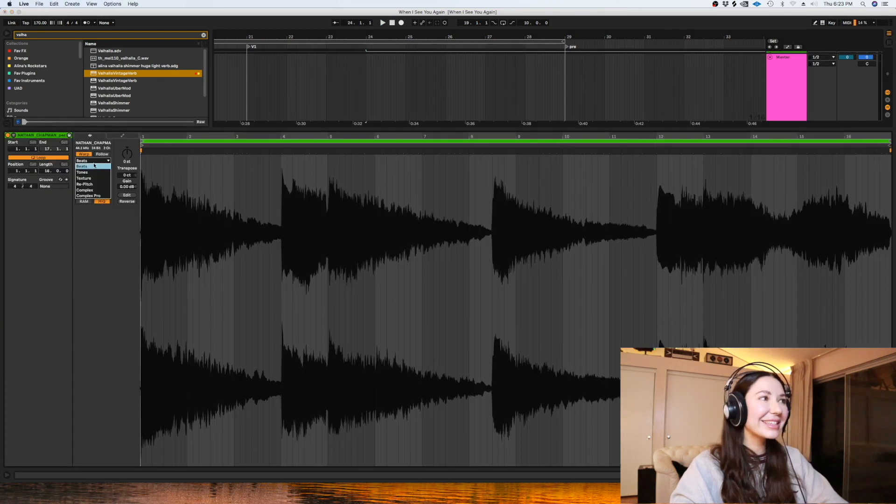
pyautogui.click(92, 189)
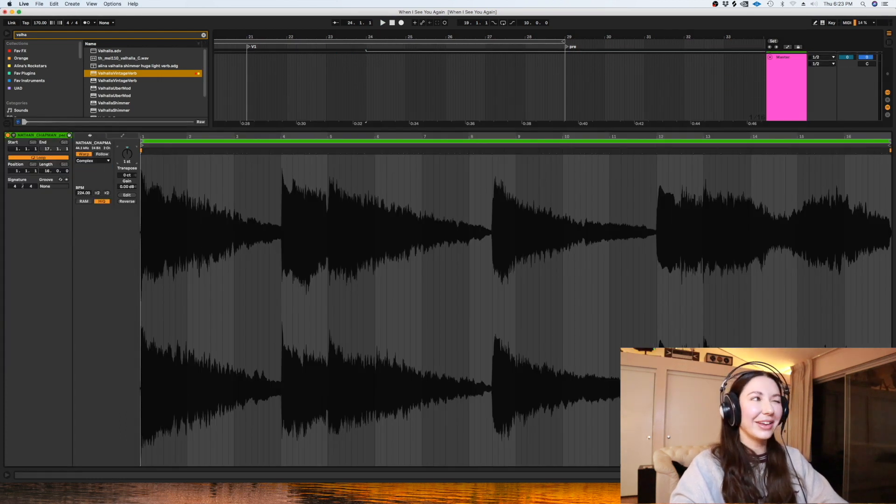
pyautogui.press('Return')
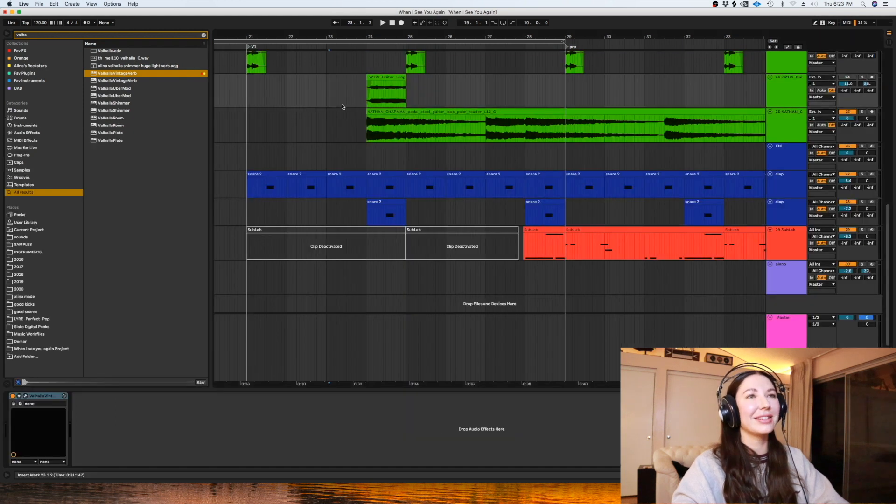
# Step: Pan the pedal steel track to 14L and lower its volume to -11.3 dB while playing the verse
pyautogui.moveTo(872, 120); pyautogui.dragTo(871, 126)
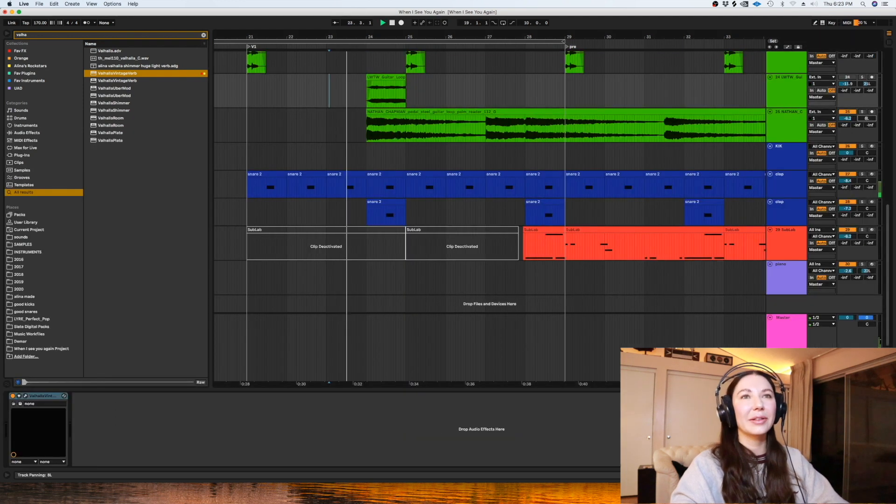
pyautogui.moveTo(847, 119); pyautogui.dragTo(846, 127)
pyautogui.press('space')
pyautogui.click(267, 124)
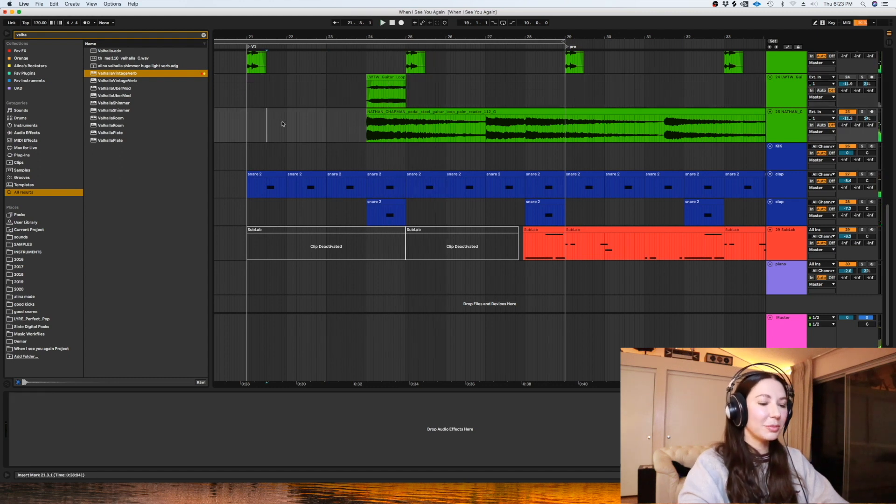
pyautogui.press('+')
pyautogui.press('+')
pyautogui.press('space')
pyautogui.press('-')
pyautogui.press('-')
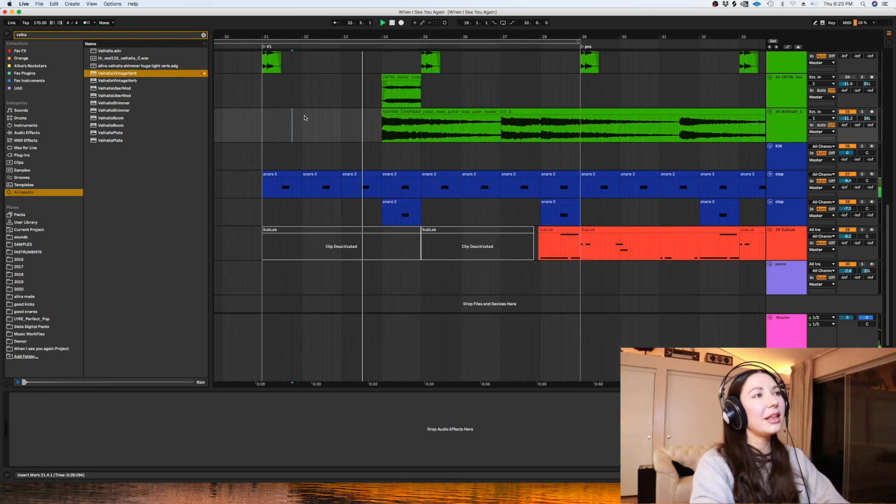
# Step: Shift the pedal steel clip to start at 24.3.1 and lower its track to -15.3 dB during playback
pyautogui.moveTo(384, 117); pyautogui.dragTo(407, 118)
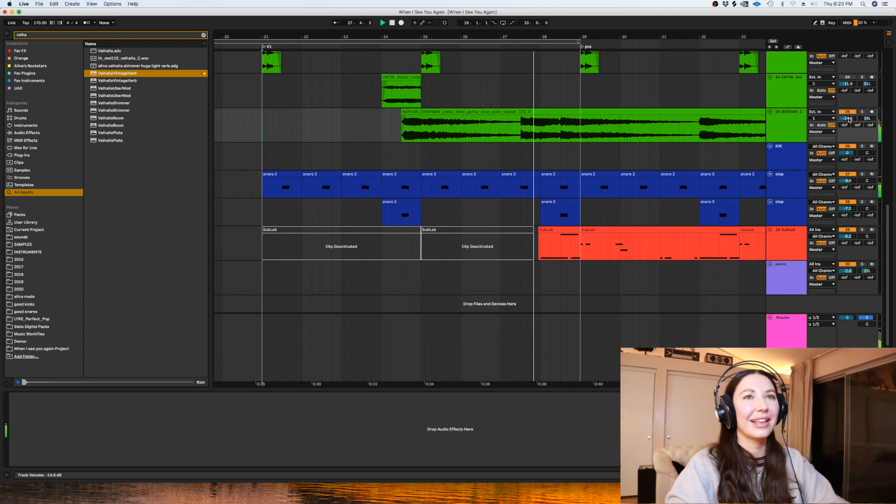
pyautogui.moveTo(520, 125); pyautogui.dragTo(494, 125)
pyautogui.click(525, 123)
pyautogui.press('space')
# Step: Cut the pedal steel clip just before its second chord at 27.2.4, delete the remainder, and add a long fade-out
pyautogui.click(521, 118)
pyautogui.click(535, 111)
pyautogui.click(520, 122)
pyautogui.press('super+e')
pyautogui.click(524, 112)
pyautogui.press('Delete')
pyautogui.moveTo(516, 116); pyautogui.dragTo(447, 116)
pyautogui.click(414, 111)
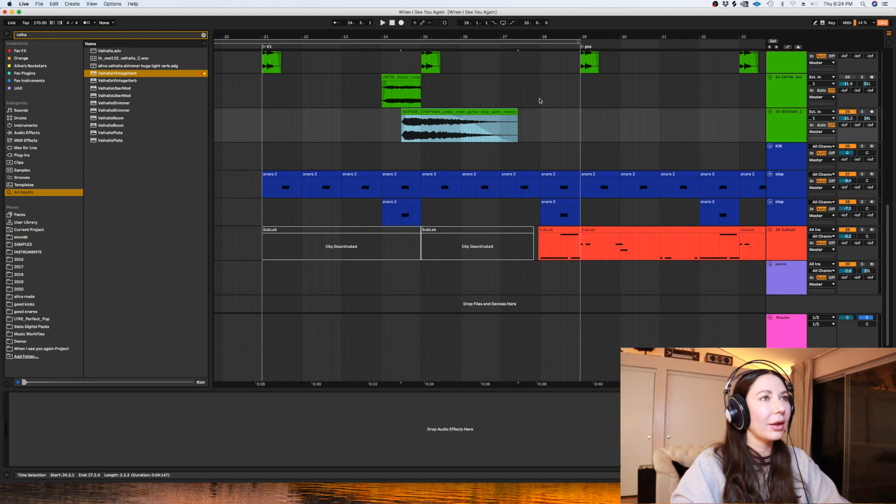
# Step: Duplicate the pedal steel track's bars 21 to 29 into the following eight bars of the pre section
pyautogui.moveTo(581, 118); pyautogui.dragTo(266, 137)
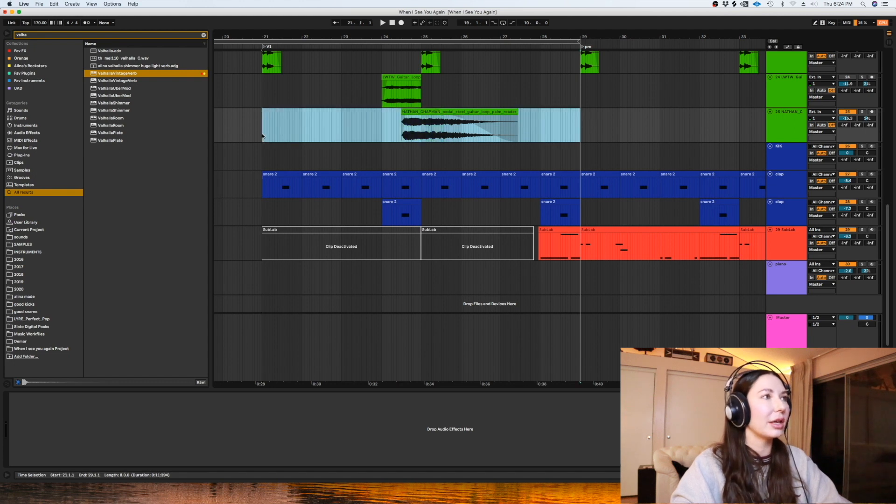
pyautogui.press('super+d')
pyautogui.click(276, 132)
# Step: Play the transition from the verse into the pre section and raise the SubLab bass volume to -5.3 dB
pyautogui.press('-')
pyautogui.press('space')
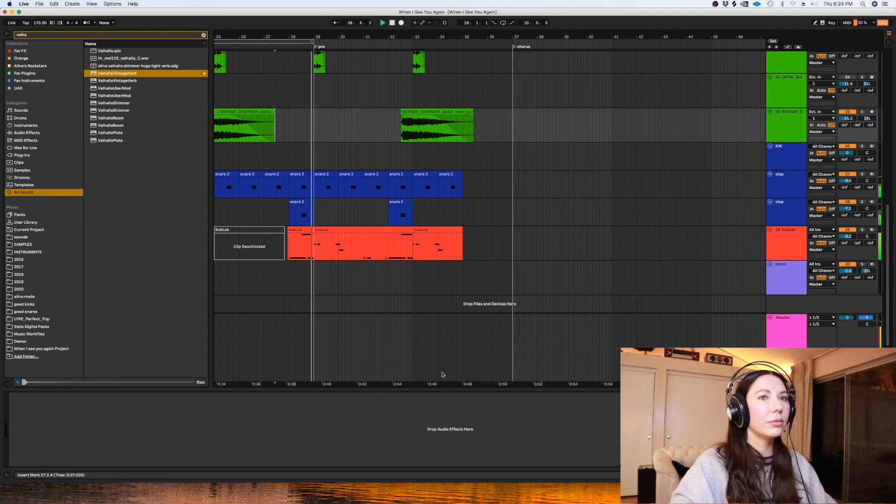
pyautogui.moveTo(848, 236); pyautogui.dragTo(848, 232)
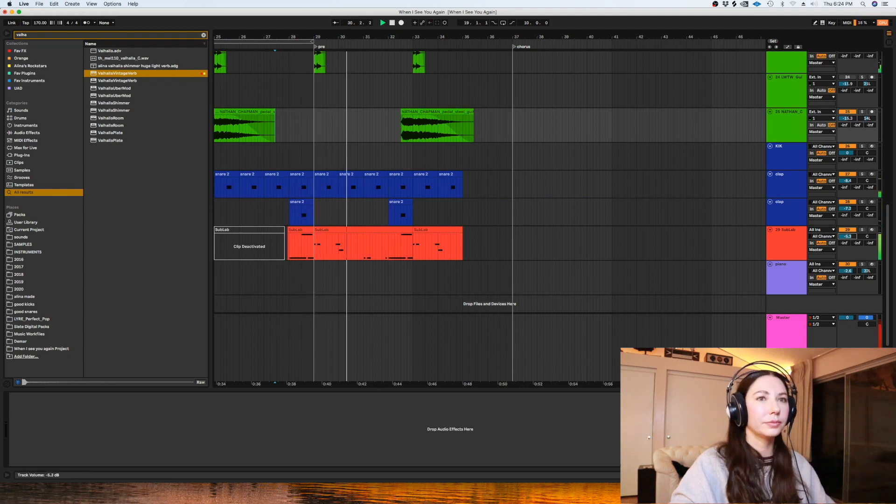
# Step: Minimize the height of the Clap 12 track and fold the blue 6 Group
pyautogui.scroll(10, 881, 135)
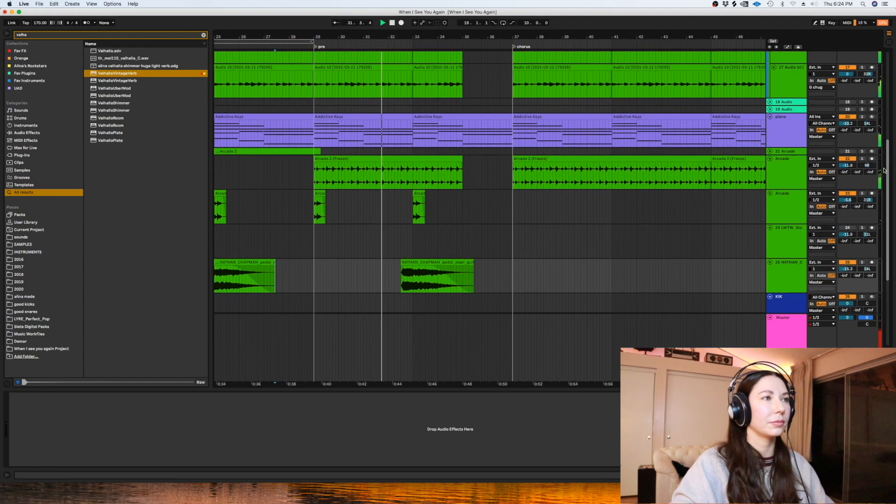
pyautogui.scroll(6, 881, 135)
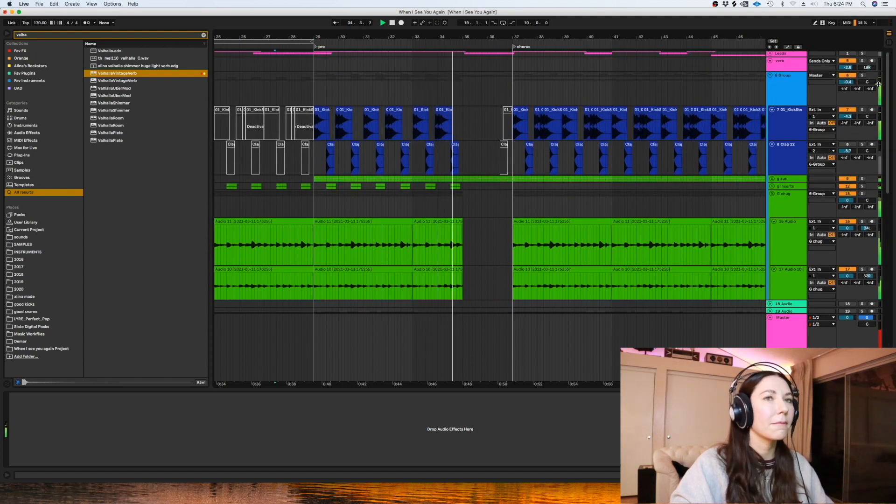
pyautogui.moveTo(784, 176); pyautogui.dragTo(785, 147)
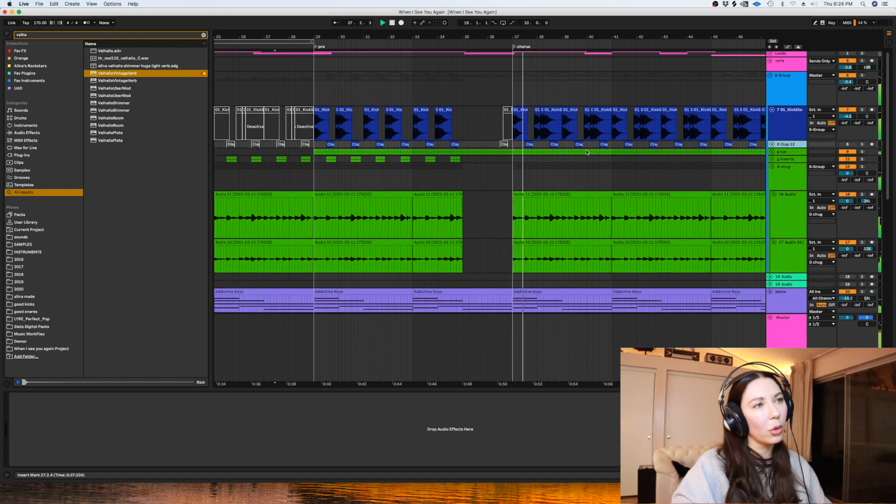
pyautogui.click(487, 164)
pyautogui.press('-')
pyautogui.press('-')
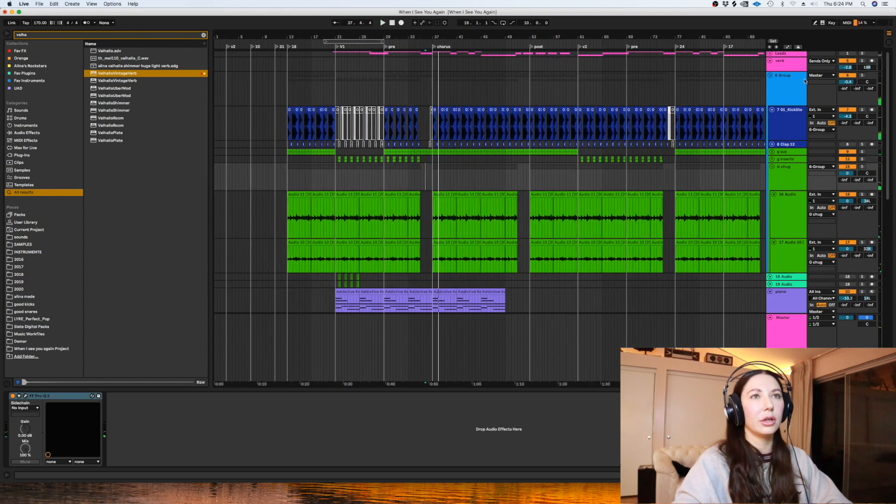
pyautogui.click(770, 75)
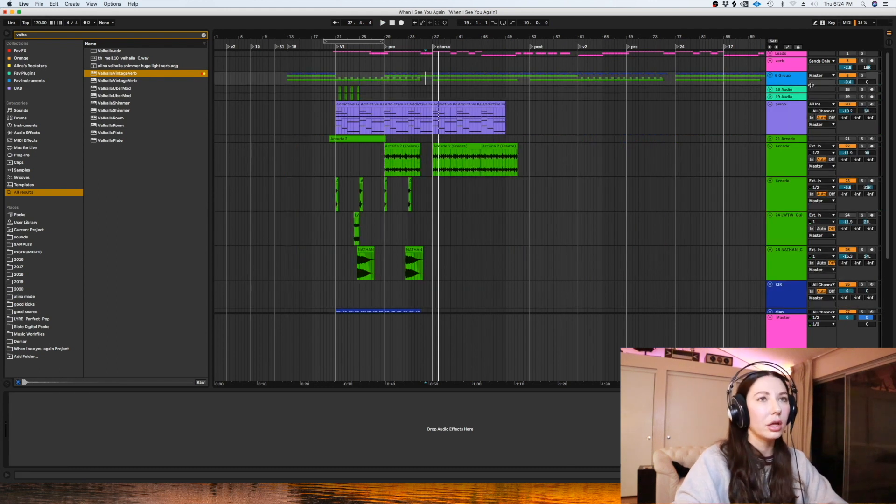
# Step: Hide the device view and delete the unused piano track below the SubLab track
pyautogui.click(788, 112)
pyautogui.scroll(-3, 886, 182)
pyautogui.scroll(-1, 886, 183)
pyautogui.click(779, 176)
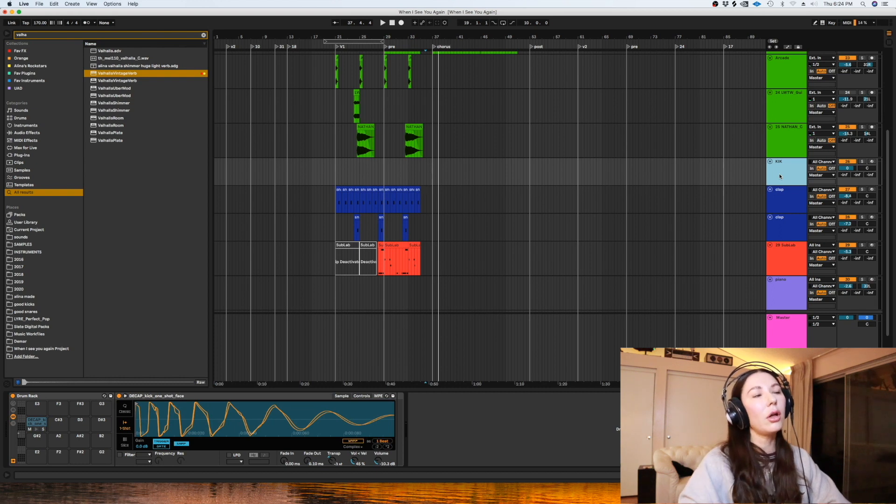
pyautogui.press('super+alt+l')
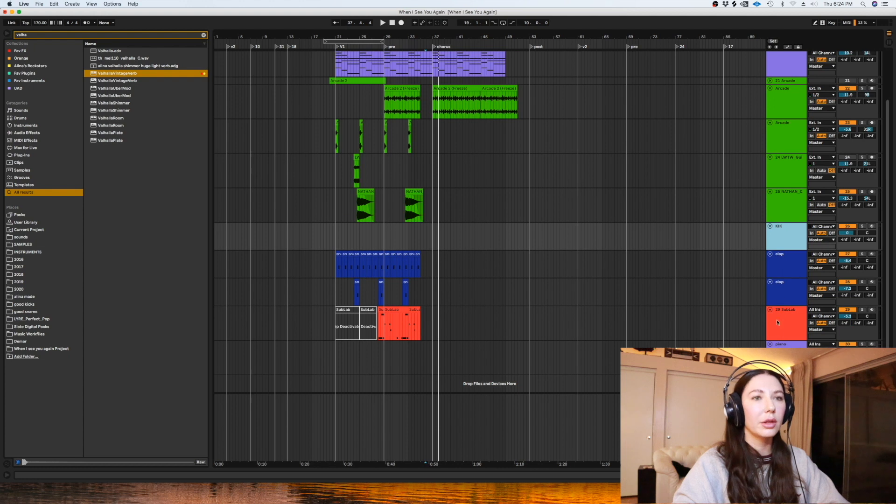
pyautogui.click(784, 345)
pyautogui.press('BackSpace')
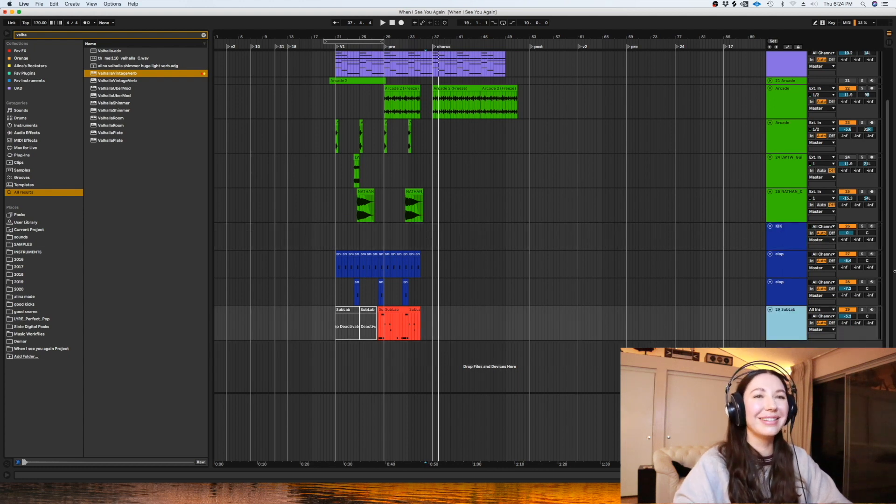
pyautogui.moveTo(889, 279); pyautogui.dragTo(882, 230)
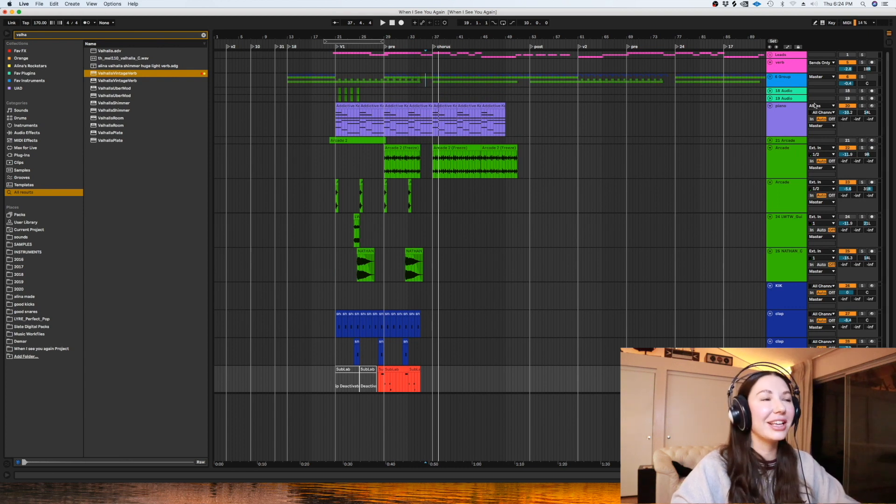
pyautogui.click(455, 192)
pyautogui.press('+')
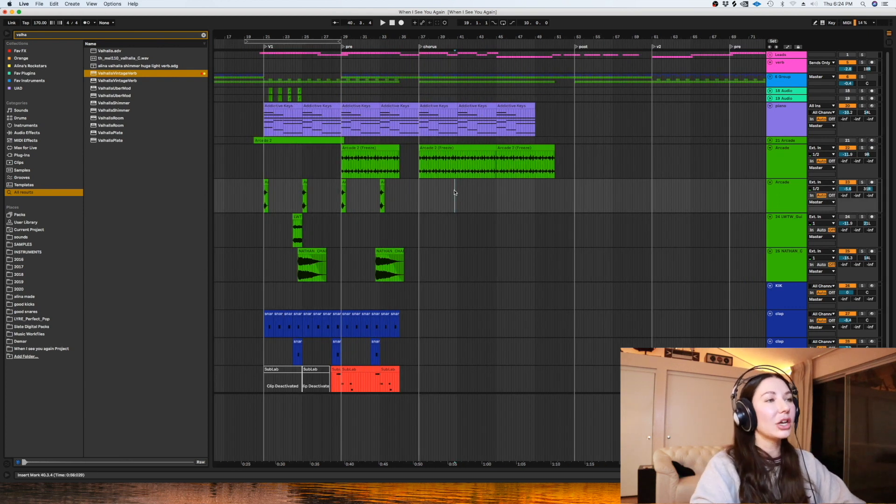
pyautogui.rightClick(455, 192)
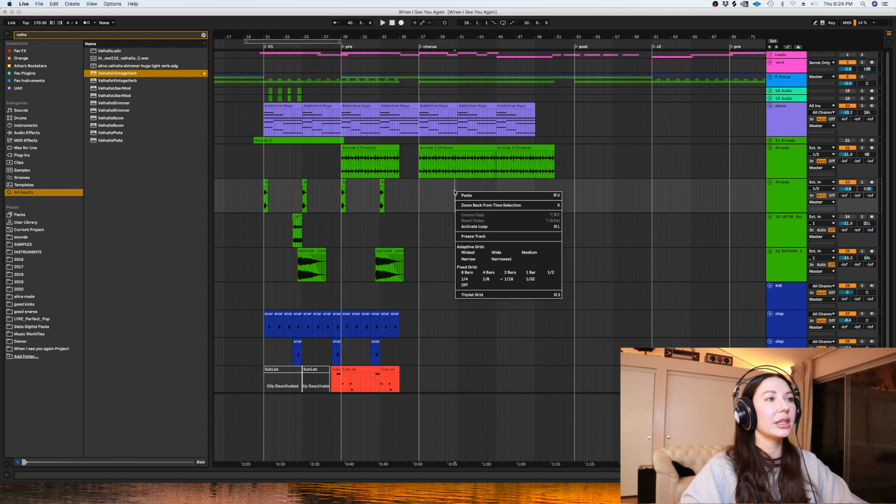
pyautogui.click(416, 122)
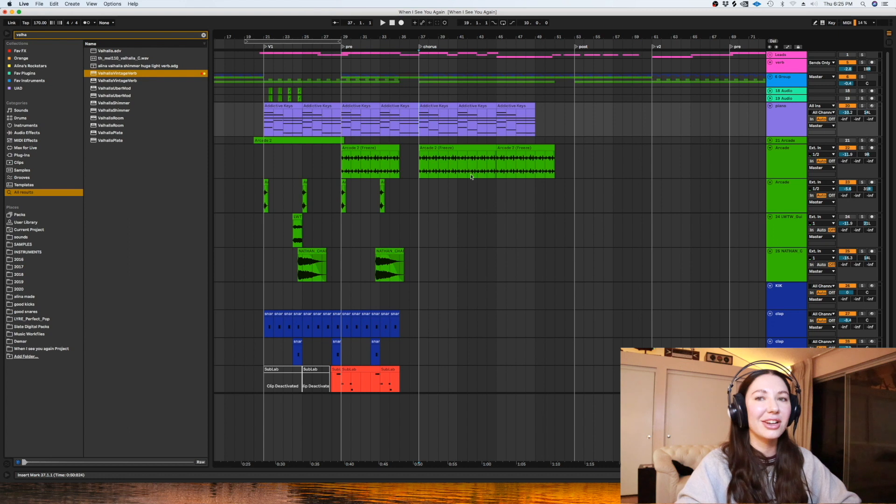
# Step: Copy the pre section's upper clap pattern into the chorus and duplicate it to fill bars 37 to 51
pyautogui.click(414, 195)
pyautogui.press('+')
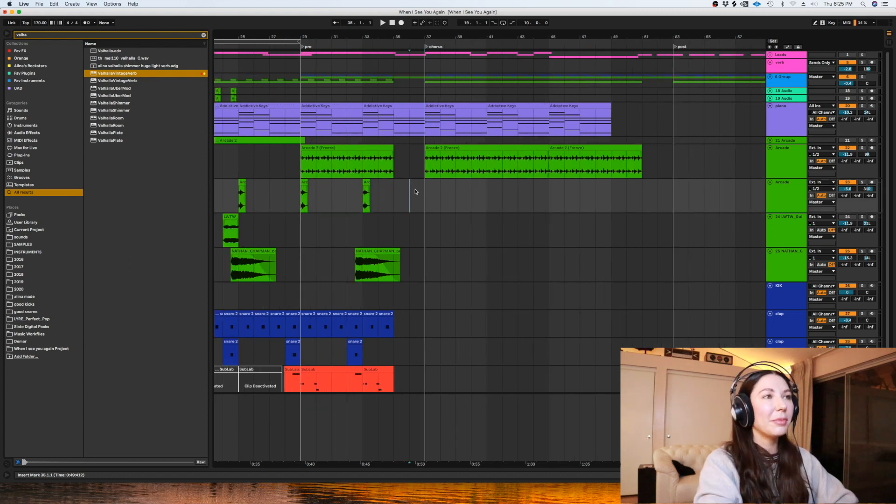
pyautogui.scroll(-1, 890, 140)
pyautogui.scroll(1, 880, 116)
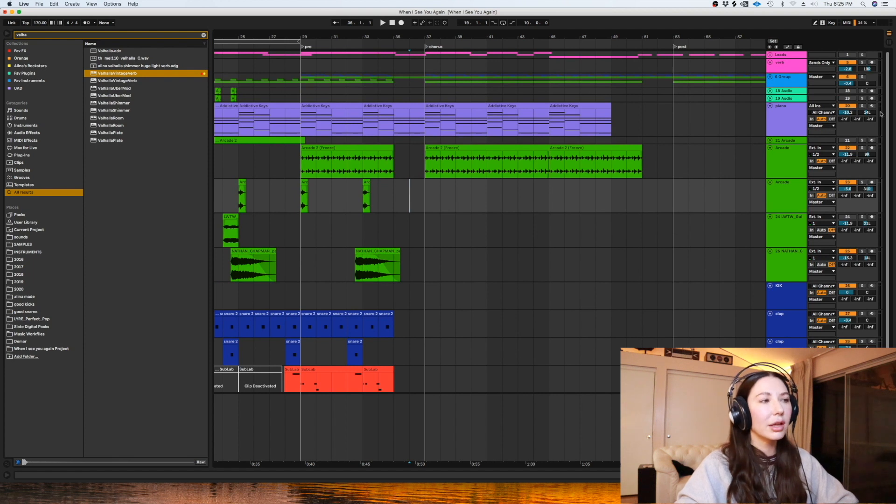
pyautogui.scroll(-2, 880, 111)
pyautogui.moveTo(393, 302); pyautogui.dragTo(303, 300)
pyautogui.press('super+d')
pyautogui.moveTo(453, 289); pyautogui.dragTo(484, 288)
pyautogui.press('super+d')
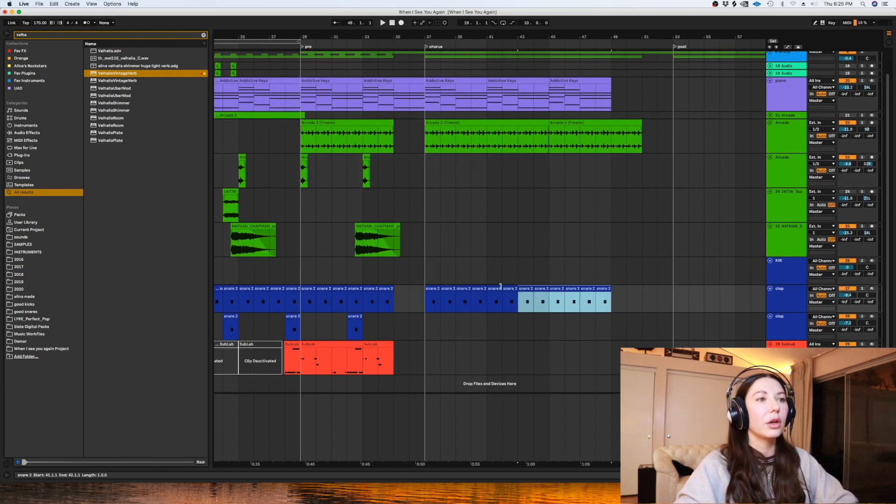
pyautogui.press('super+d')
pyautogui.press('Delete')
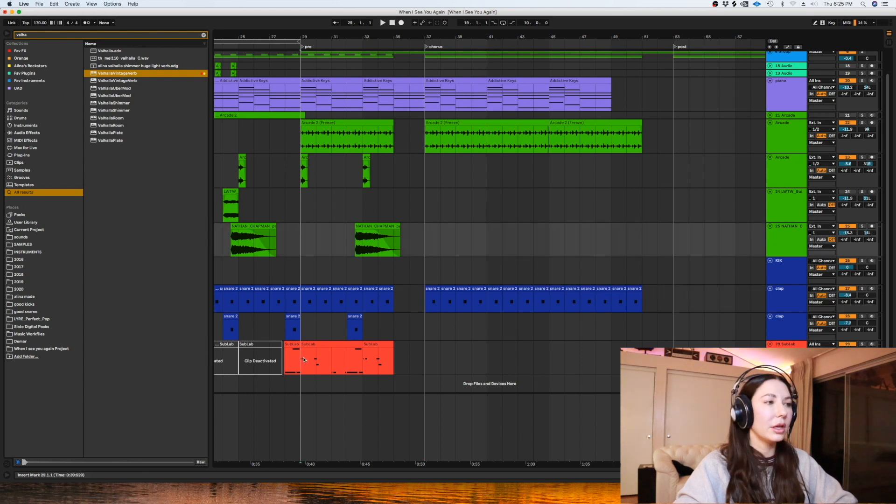
# Step: Copy the four-bar SubLab bass clip from bar 29 to the chorus start at bar 37 and open its notes
pyautogui.click(330, 346)
pyautogui.moveTo(311, 351); pyautogui.dragTo(462, 346)
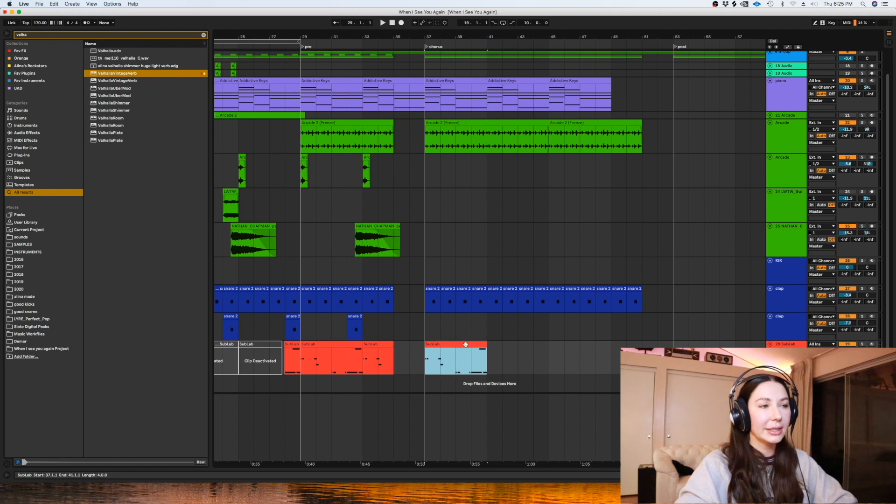
pyautogui.doubleClick(466, 343)
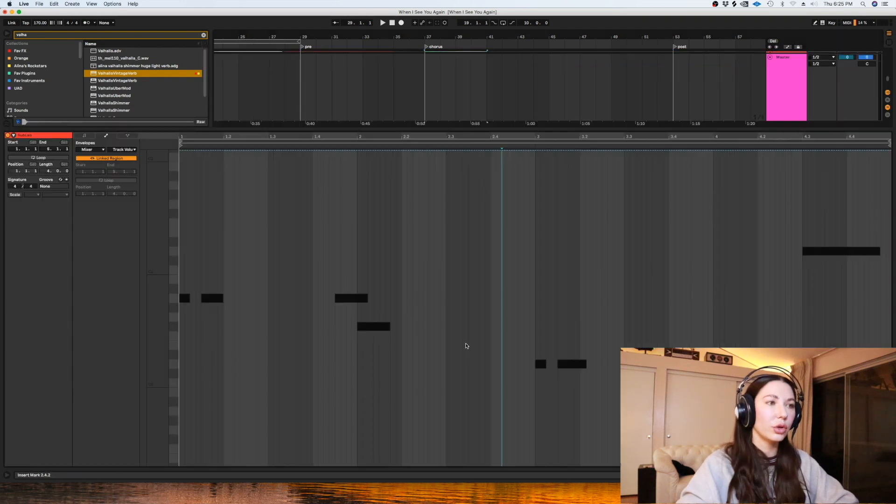
pyautogui.click(84, 136)
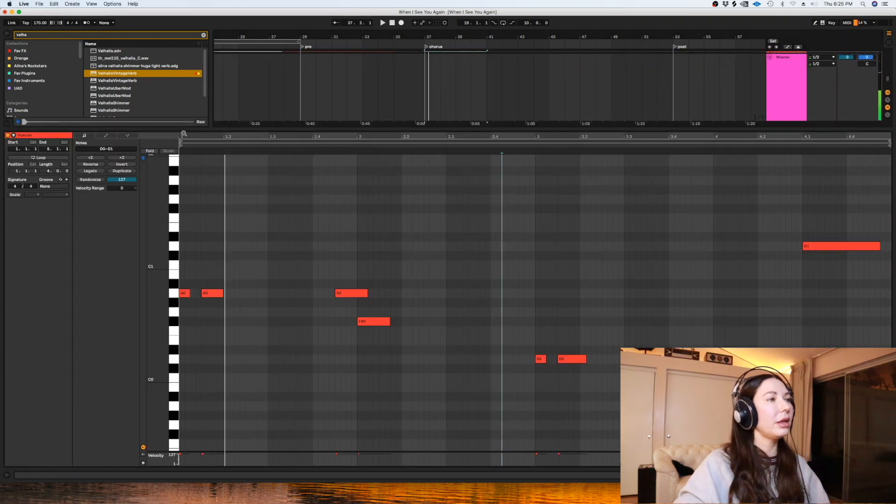
# Step: Lengthen the first two A0 notes and the F#0 note in the chorus SubLab clip so each sustains until the next note
pyautogui.moveTo(189, 294); pyautogui.dragTo(201, 295)
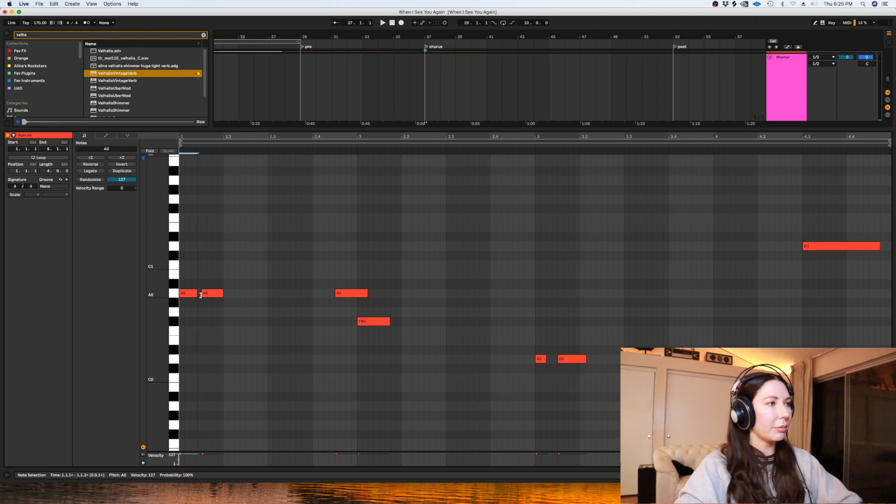
pyautogui.moveTo(221, 293); pyautogui.dragTo(333, 299)
pyautogui.press('space')
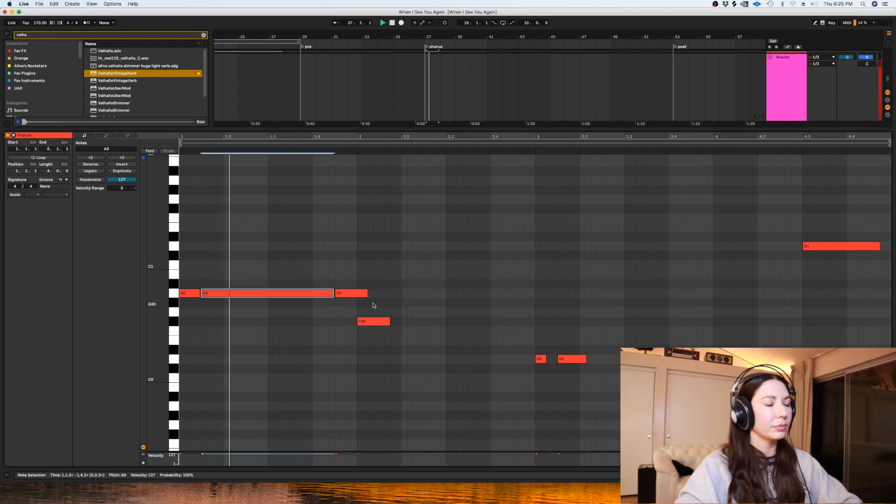
pyautogui.moveTo(389, 322); pyautogui.dragTo(533, 328)
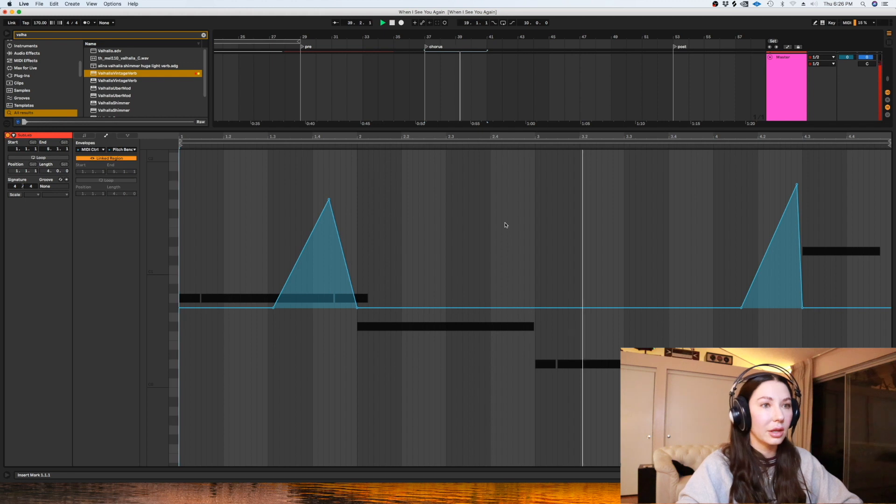
# Step: Duplicate the four-bar SubLab clip at bar 37 three times to fill the chorus through bar 53
pyautogui.hotkey('shift', 'Tab')
pyautogui.press('super+d')
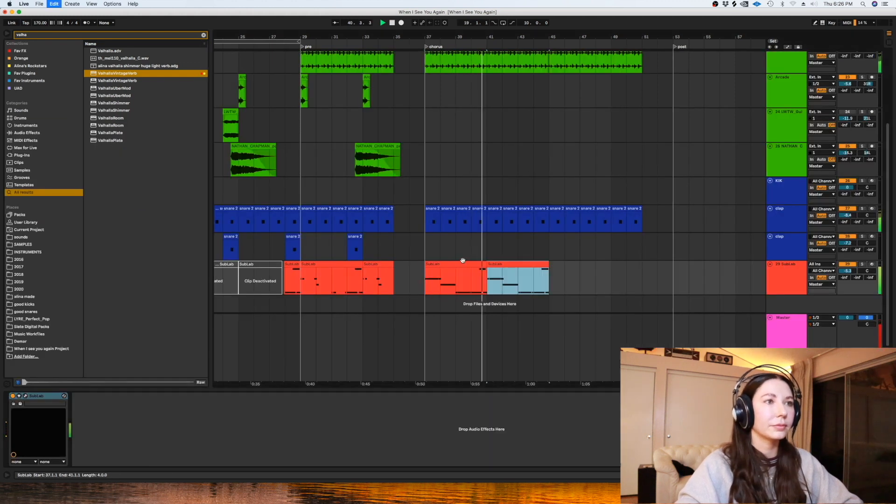
pyautogui.press('super+d')
pyautogui.press('super+d')
pyautogui.press('super+z')
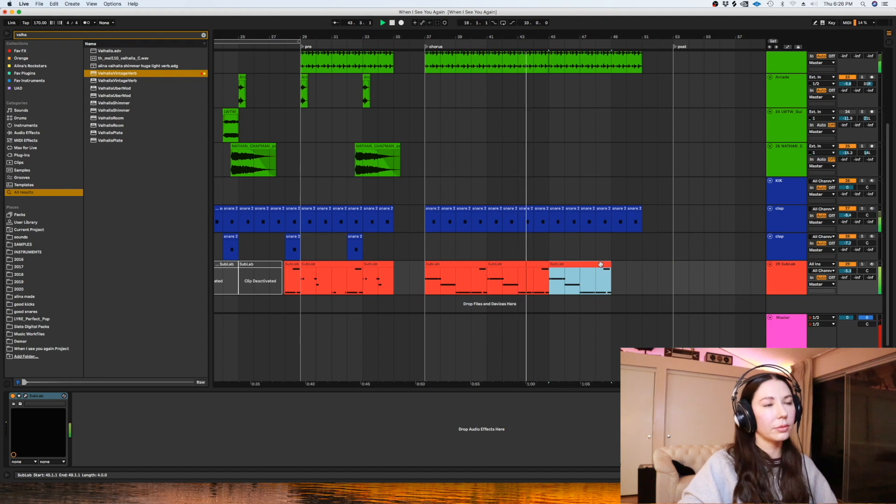
pyautogui.scroll(3, 621, 263)
pyautogui.press('super+d')
pyautogui.scroll(-3, 654, 243)
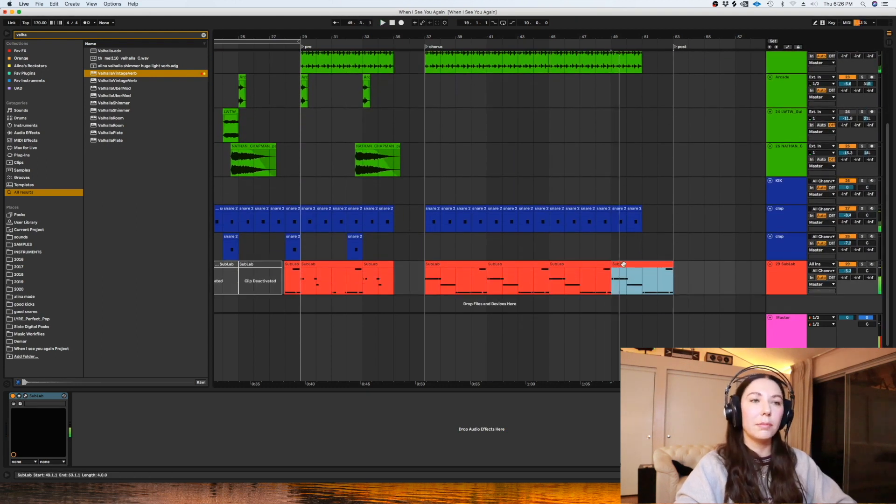
# Step: Open the SubLab clip at bar 49, delete its pitch bend envelope points, and return to its notes
pyautogui.doubleClick(623, 264)
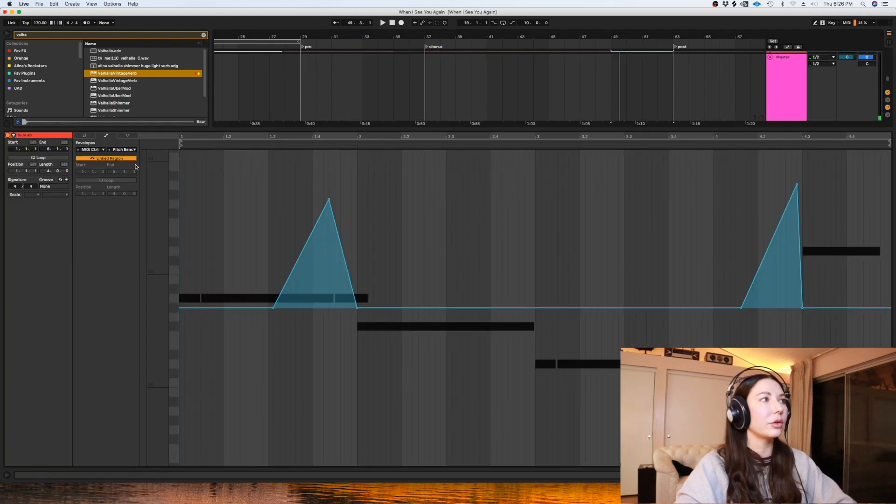
pyautogui.press('super+a')
pyautogui.press('Delete')
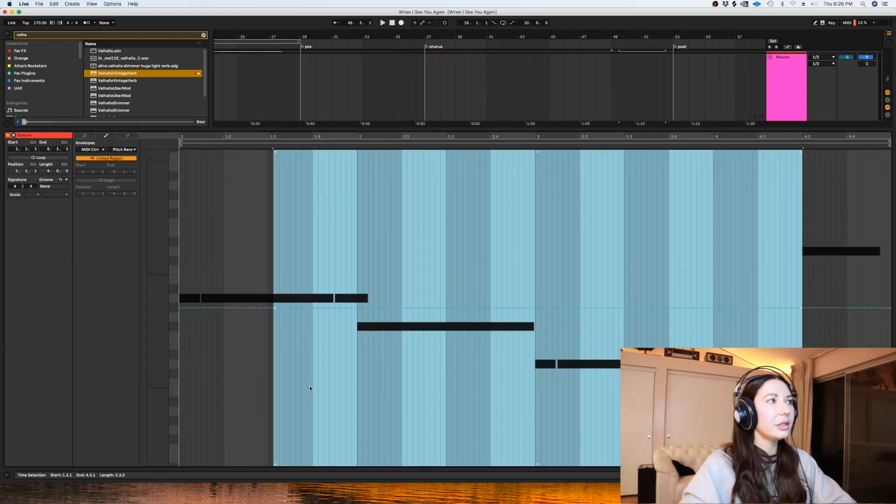
pyautogui.click(80, 136)
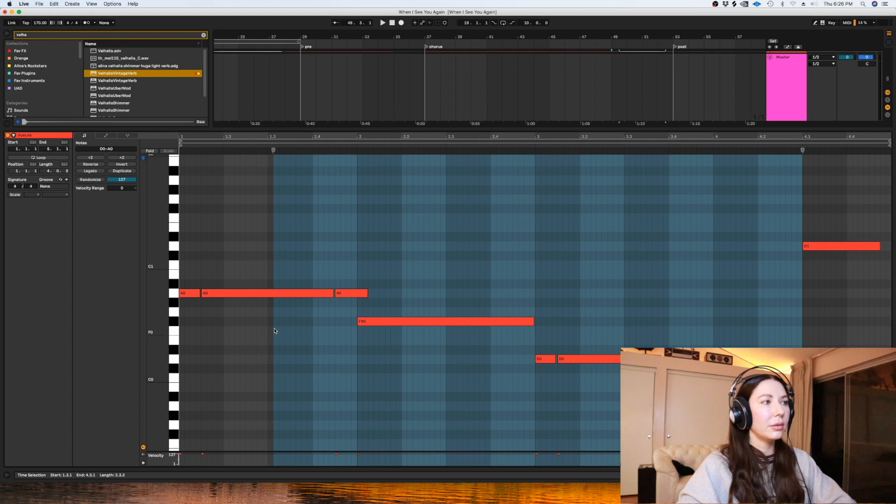
pyautogui.click(247, 327)
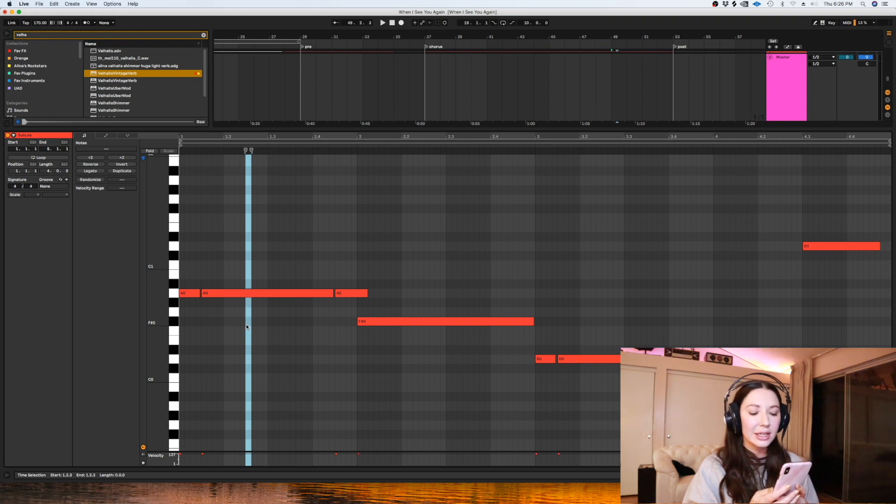
# Step: Transpose all A0 notes in the last chorus bass clip up to B0
pyautogui.click(173, 293)
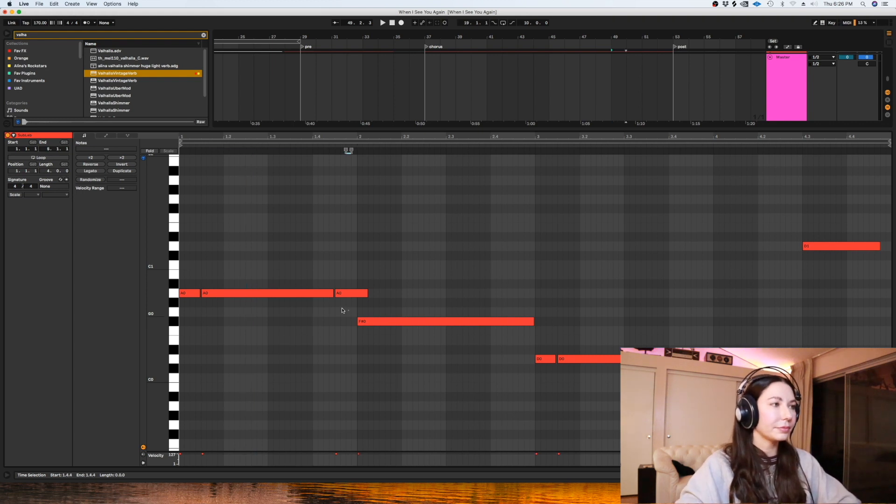
pyautogui.press('Up')
pyautogui.press('Up')
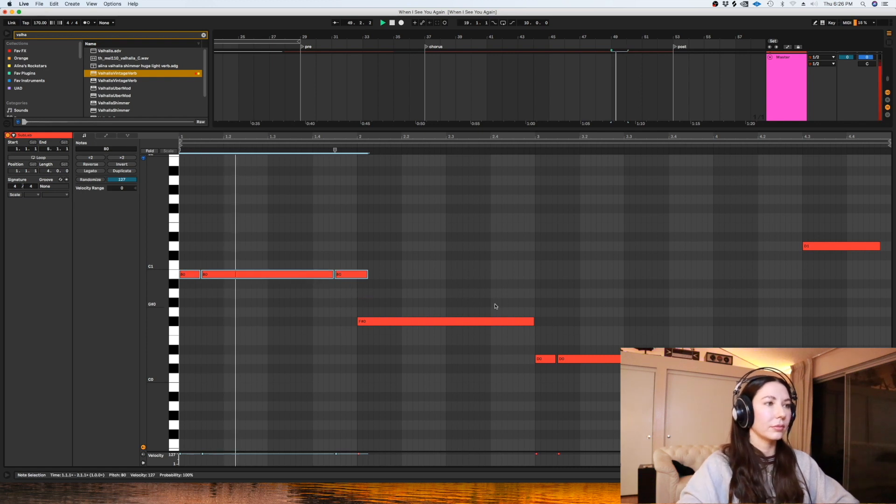
# Step: Transpose the sustained F#0 note in the clip's second bar up to C#1
pyautogui.click(449, 321)
pyautogui.press('Up')
pyautogui.press('Up')
pyautogui.press('Up')
pyautogui.press('Up')
pyautogui.press('Up')
pyautogui.press('Up')
pyautogui.press('Up')
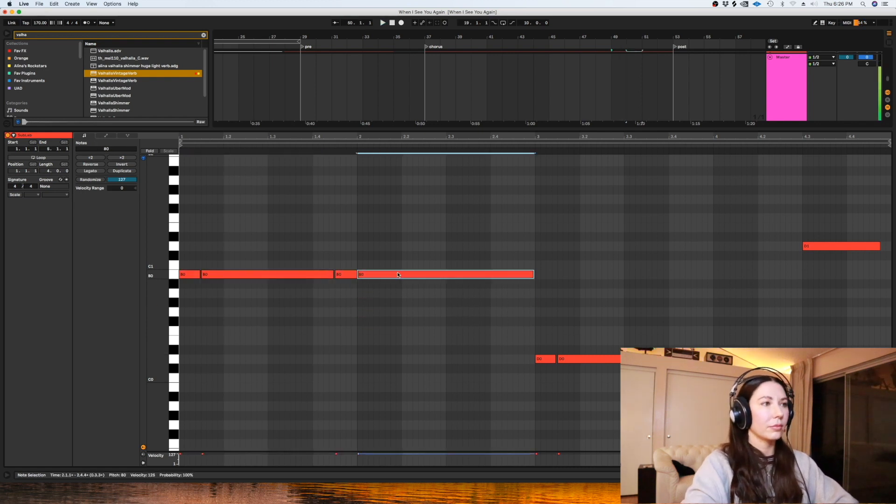
pyautogui.press('space')
# Step: Clean up the D0 notes in the clip's last two bars into one note sustaining until the D1 note at 4.3
pyautogui.click(829, 246)
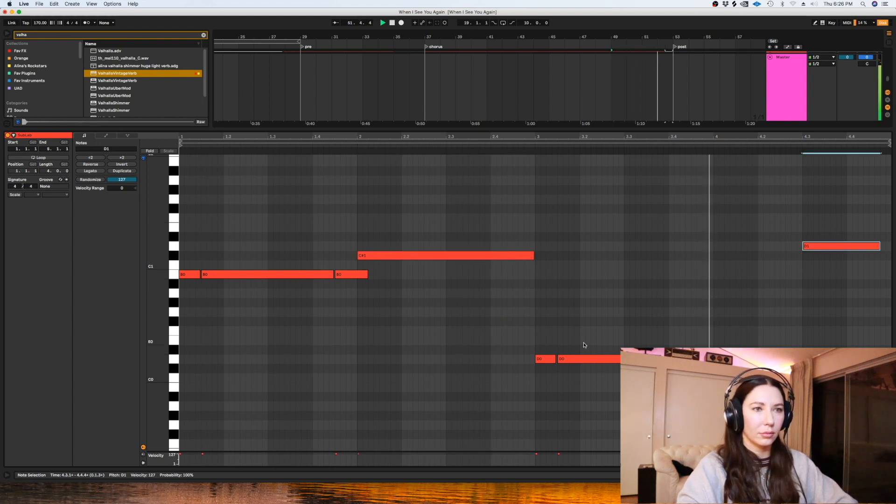
pyautogui.click(765, 387)
pyautogui.press('Delete')
pyautogui.click(715, 359)
pyautogui.click(703, 359)
pyautogui.press('space')
pyautogui.press('Delete')
pyautogui.moveTo(712, 377); pyautogui.dragTo(803, 358)
pyautogui.press('Delete')
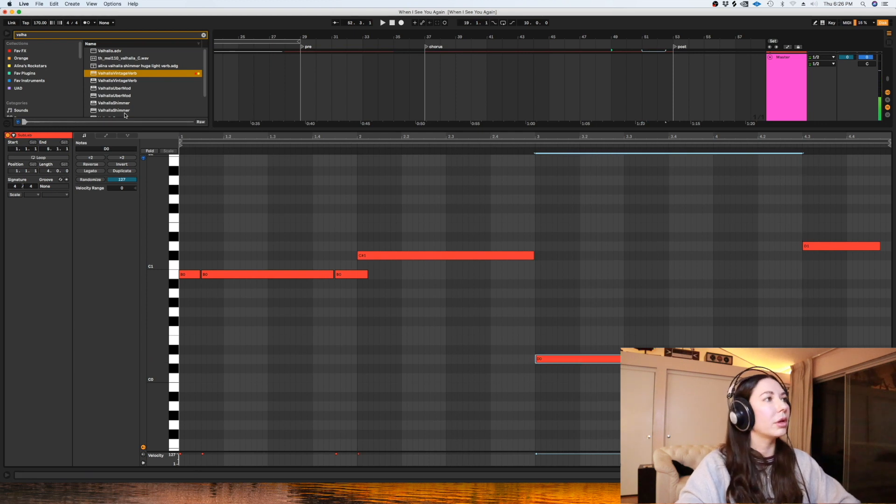
# Step: Draw a pitch bend peak over the final D1 note and return from the clip to the device view
pyautogui.click(107, 136)
pyautogui.click(730, 290)
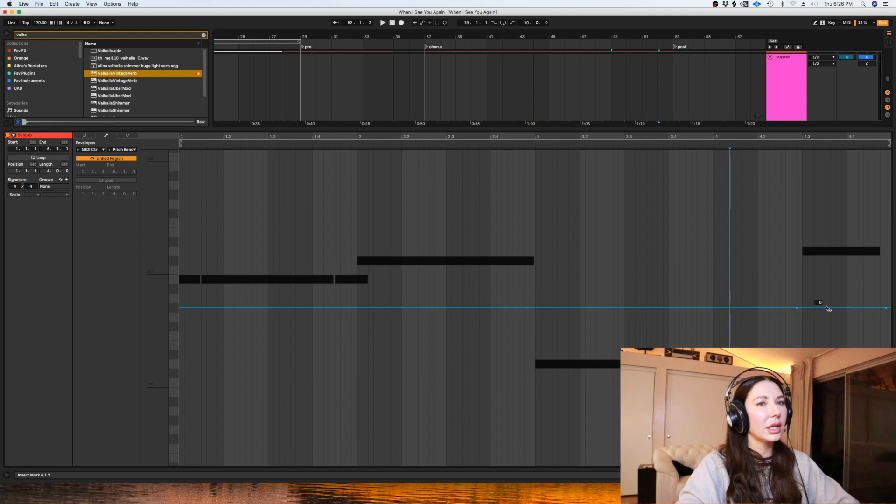
pyautogui.moveTo(828, 309); pyautogui.dragTo(838, 169)
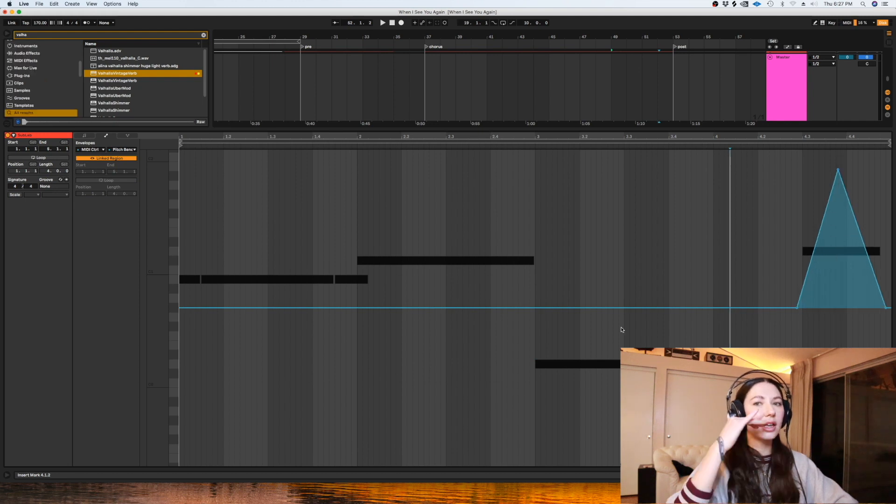
pyautogui.hotkey('shift', 'Tab')
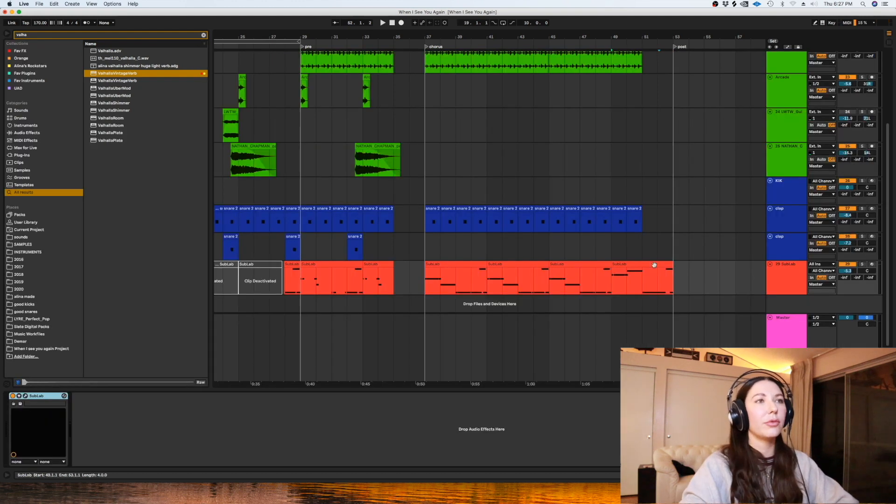
# Step: Hide the device view and play the arrangement from the chorus start at bar 37
pyautogui.click(426, 239)
pyautogui.press('super+alt+l')
pyautogui.press('space')
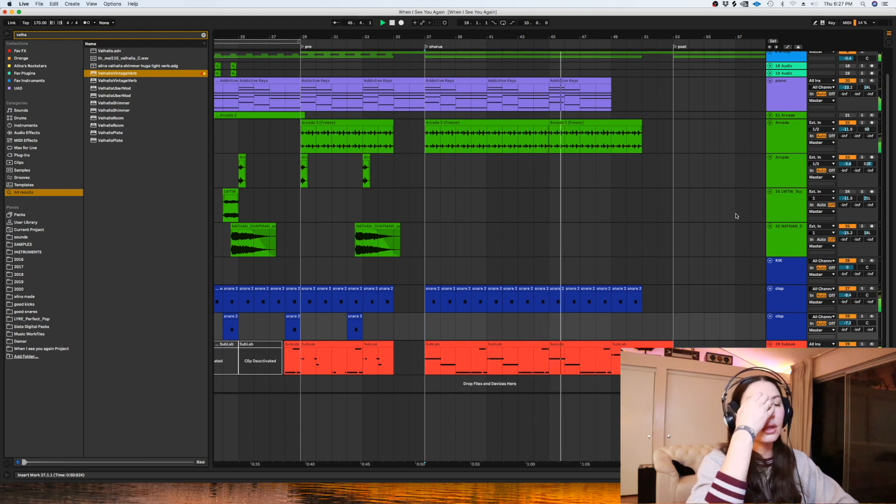
# Step: Stop playback, save the set, and duplicate the upper clap track
pyautogui.click(778, 294)
pyautogui.press('space')
pyautogui.press('super+s')
pyautogui.press('super+d')
# Step: Delete the verse and pre clips from the duplicated clap track, keeping only its chorus clips
pyautogui.click(410, 327)
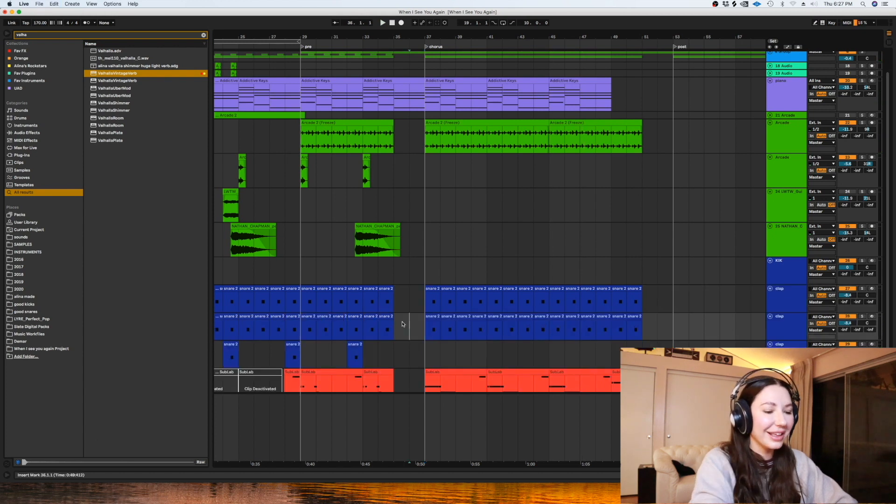
pyautogui.press('-')
pyautogui.moveTo(403, 324); pyautogui.dragTo(282, 325)
pyautogui.press('Delete')
# Step: Consolidate the duplicated track's chorus claps from bar 37 to 51 into one clip and open the track's devices
pyautogui.click(415, 325)
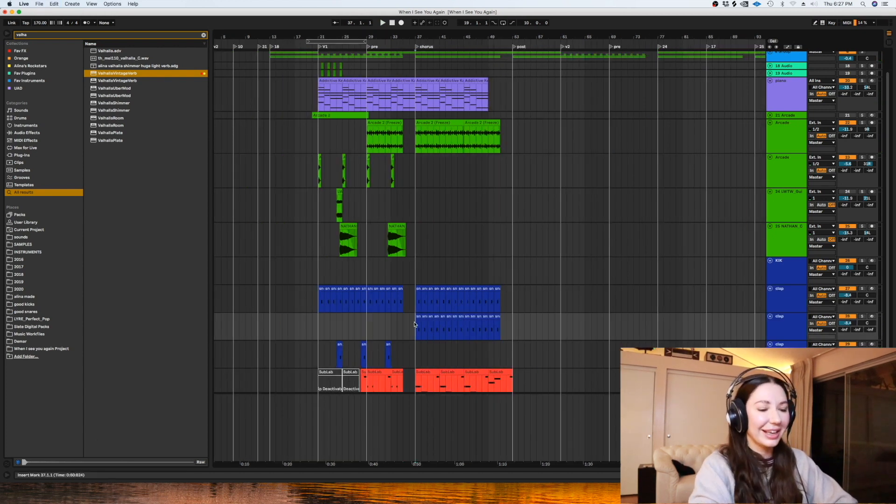
pyautogui.press('+')
pyautogui.press('+')
pyautogui.moveTo(638, 326); pyautogui.dragTo(413, 317)
pyautogui.press('super+j')
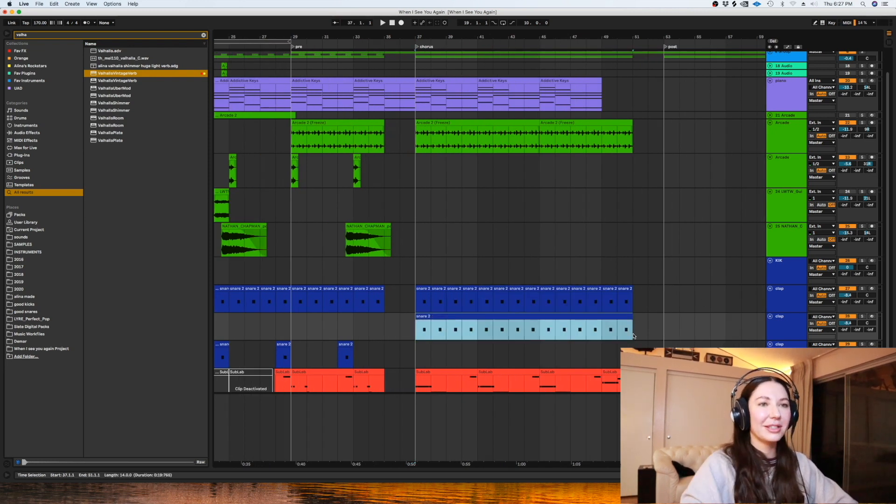
pyautogui.doubleClick(779, 327)
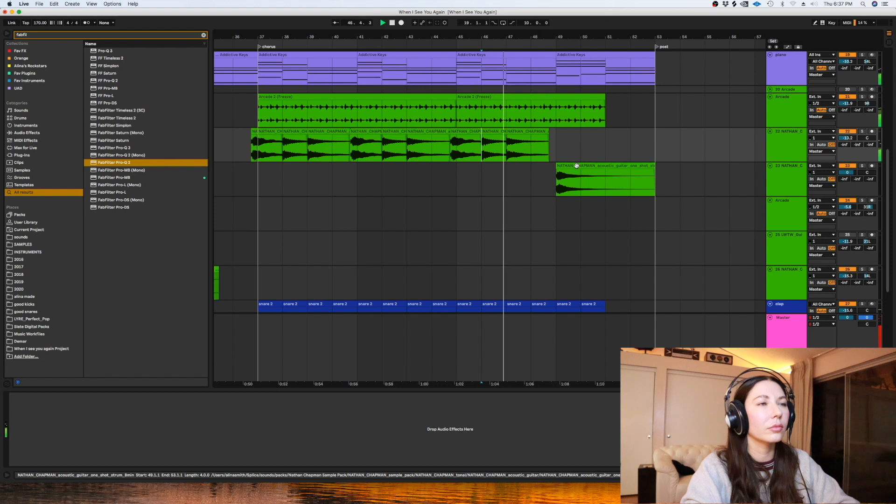
# Step: Move the bar 49 strum clip onto the main chorus guitar track, arrange strums at bars 49, 50 and 51, and audition them
pyautogui.click(577, 159)
pyautogui.moveTo(577, 172); pyautogui.dragTo(577, 140)
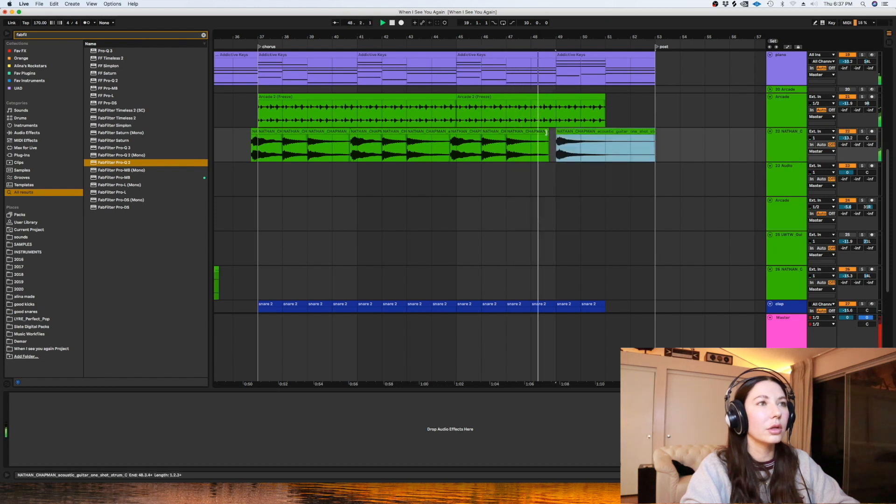
pyautogui.moveTo(573, 133); pyautogui.dragTo(682, 132)
pyautogui.click(562, 147)
pyautogui.press('space')
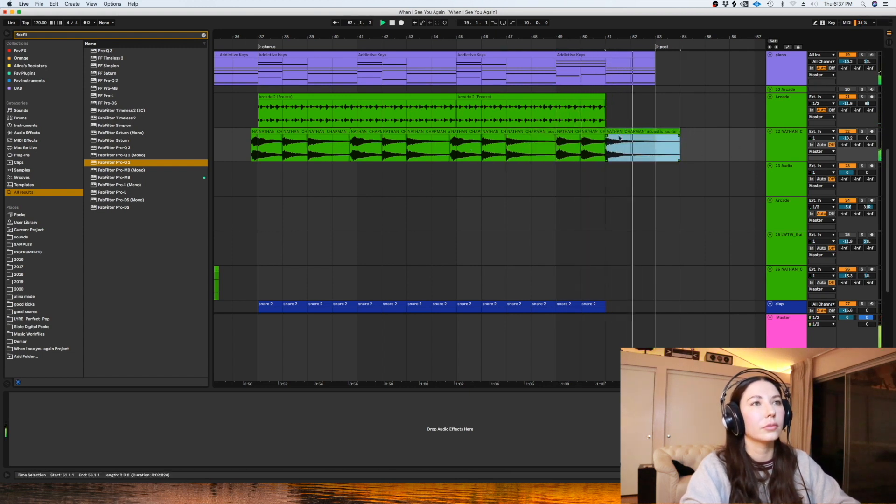
# Step: Insert an audio track below the chorus guitar and copy the strum clips from bar 49 onward to the track beneath
pyautogui.click(785, 146)
pyautogui.press('super+t')
pyautogui.moveTo(696, 143); pyautogui.dragTo(556, 147)
pyautogui.press('super+c')
pyautogui.click(558, 179)
pyautogui.press('super+v')
# Step: Search the browser for "melodyne" and load Melodyne onto the copied guitar strum track
pyautogui.click(204, 35)
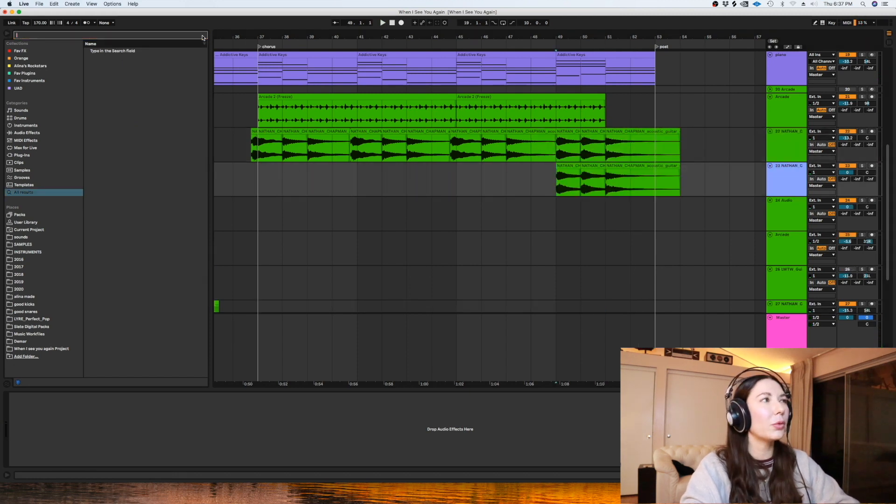
pyautogui.write('melody')
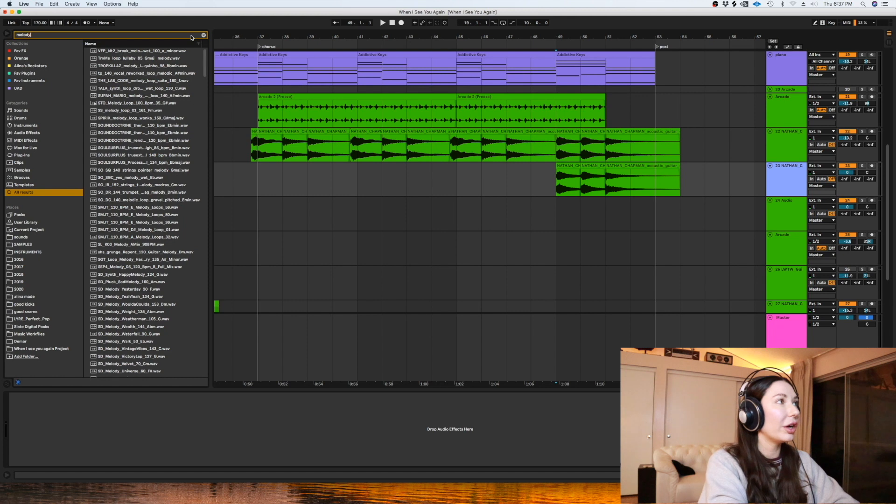
pyautogui.write('ne')
pyautogui.click(143, 49)
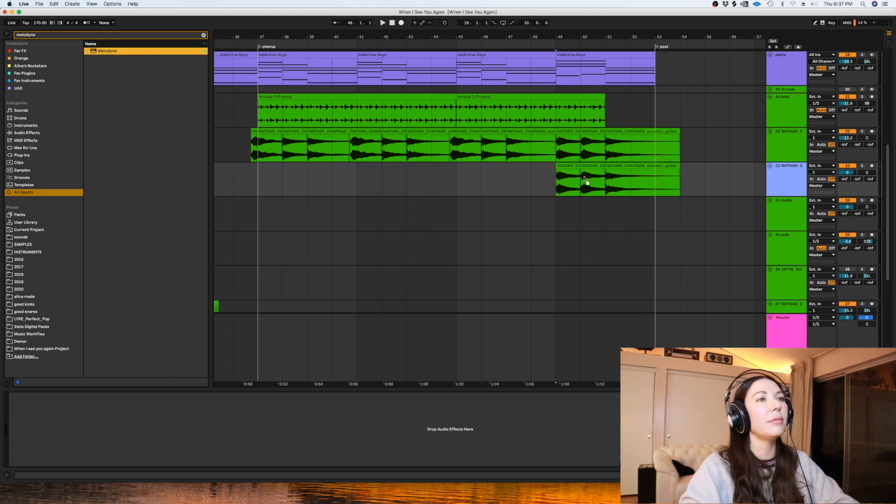
# Step: Solo the copied strum track and transfer its audio from bar 49 into Melodyne
pyautogui.click(850, 132)
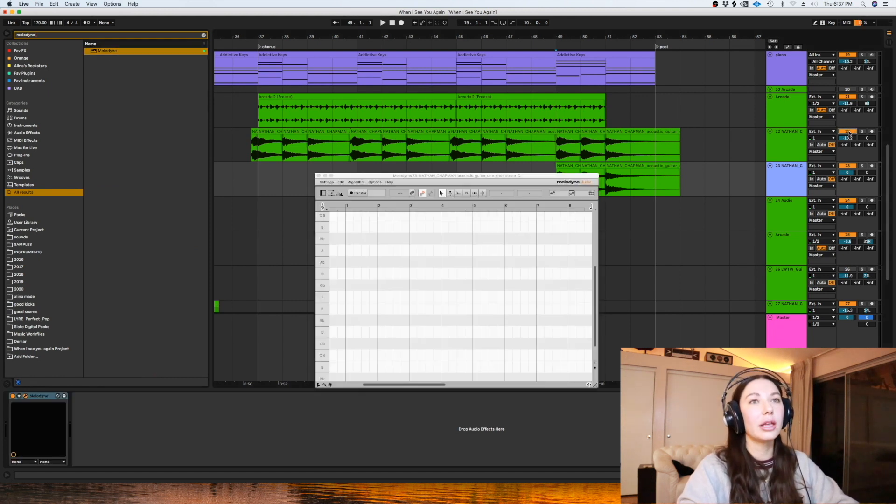
pyautogui.click(862, 167)
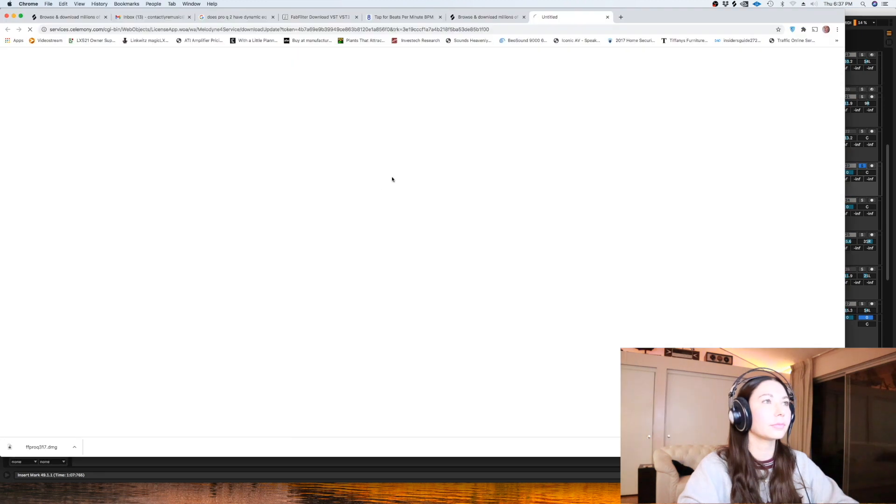
pyautogui.click(874, 12)
pyautogui.click(363, 194)
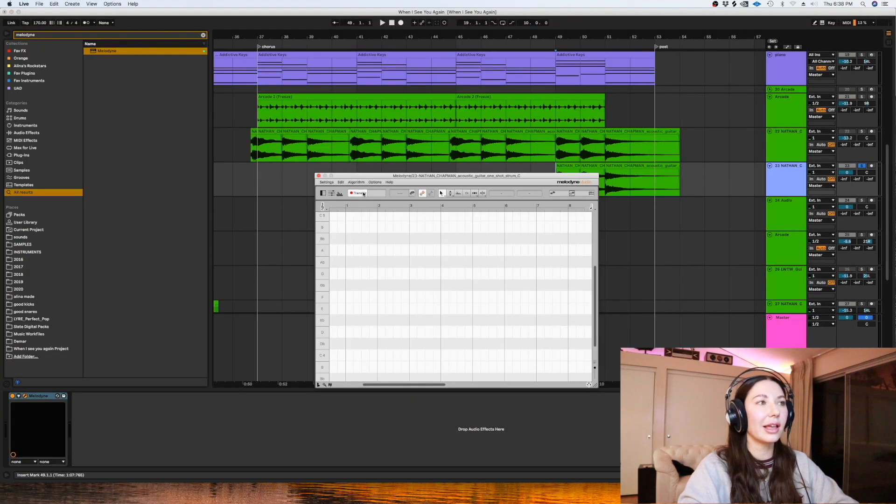
pyautogui.press('space')
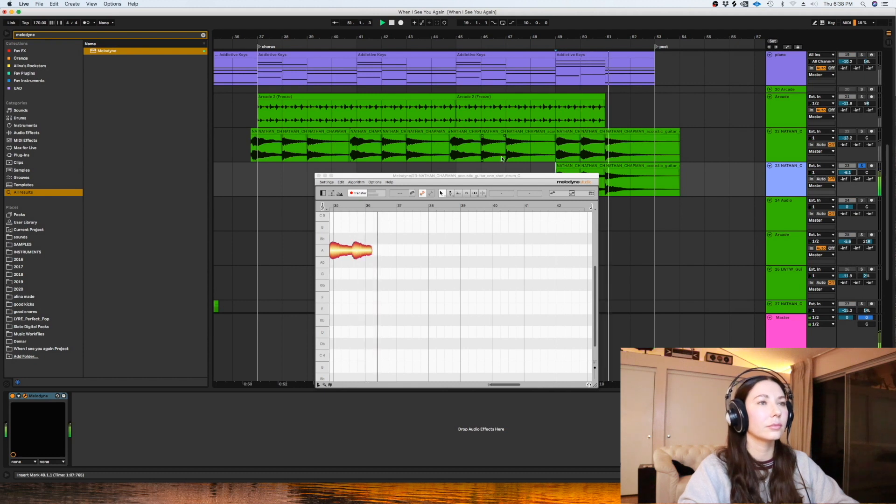
pyautogui.press('space')
# Step: Raise the second strum's B2 note to C#3 in Melodyne and play the result
pyautogui.press('space')
pyautogui.moveTo(595, 304)
pyautogui.mouseDown()
pyautogui.moveTo(594, 276)
pyautogui.moveTo(595, 291)
pyautogui.mouseUp()
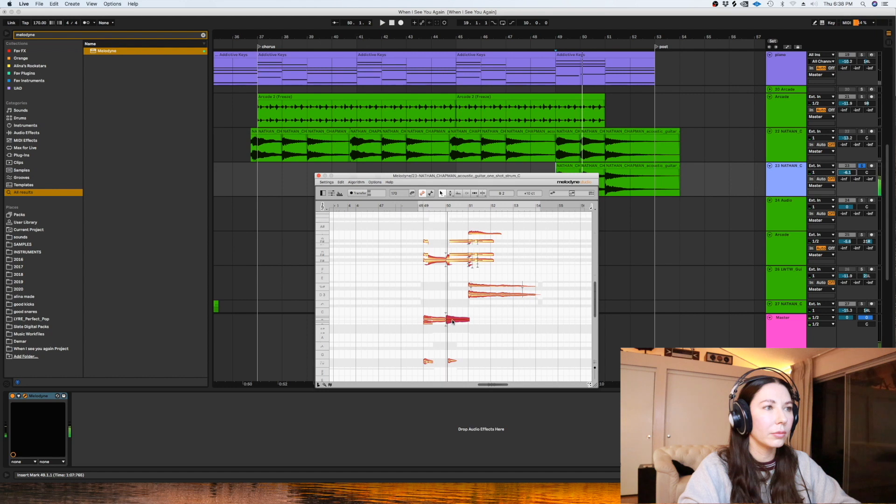
pyautogui.press('space')
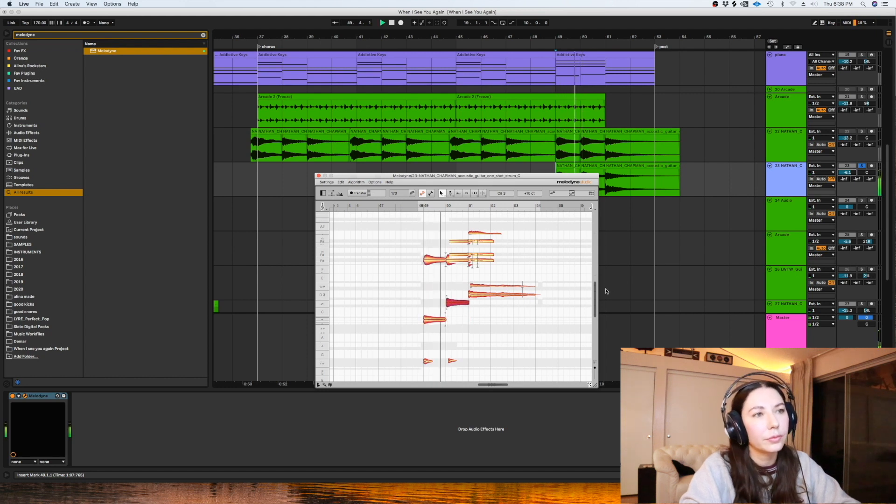
pyautogui.moveTo(594, 299); pyautogui.dragTo(595, 290)
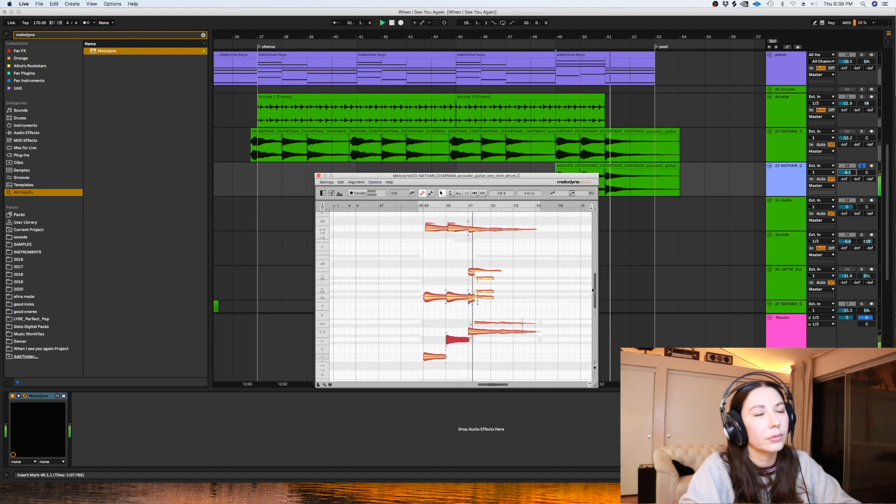
# Step: Unsolo the tuned strum track, play it within the full mix, and freeze the track
pyautogui.click(862, 167)
pyautogui.press('space')
pyautogui.press('space')
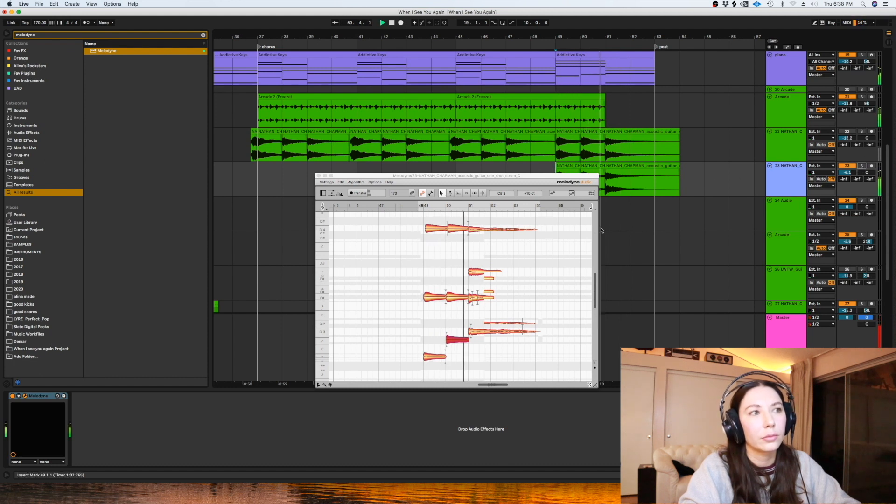
pyautogui.rightClick(791, 182)
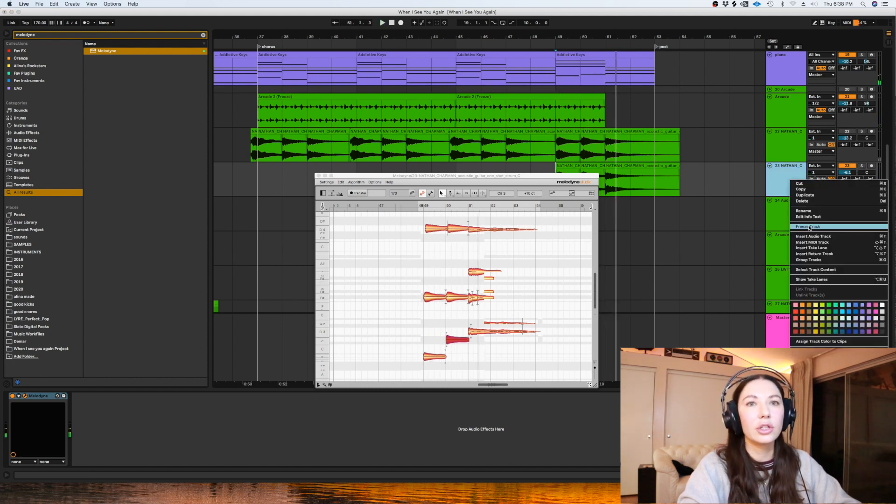
pyautogui.click(810, 227)
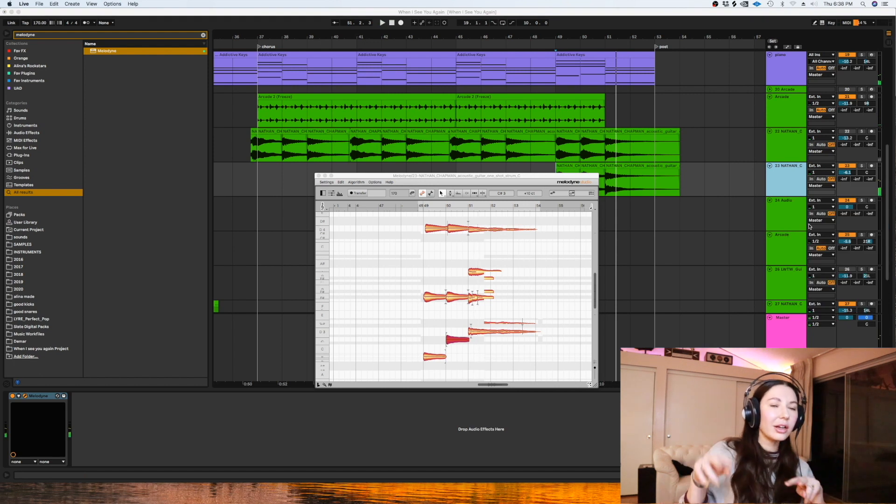
# Step: Play the chorus with the retuned strums and place the insert marker at bar 49 on the empty audio track
pyautogui.press('space')
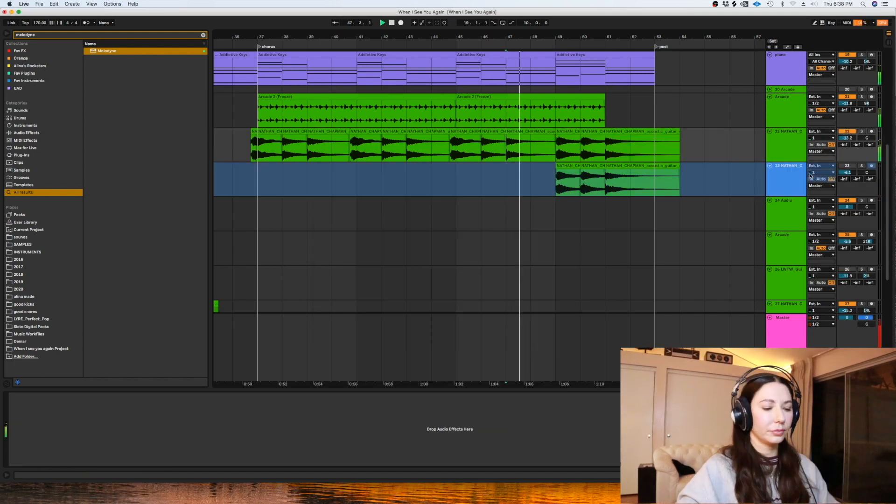
pyautogui.press('-')
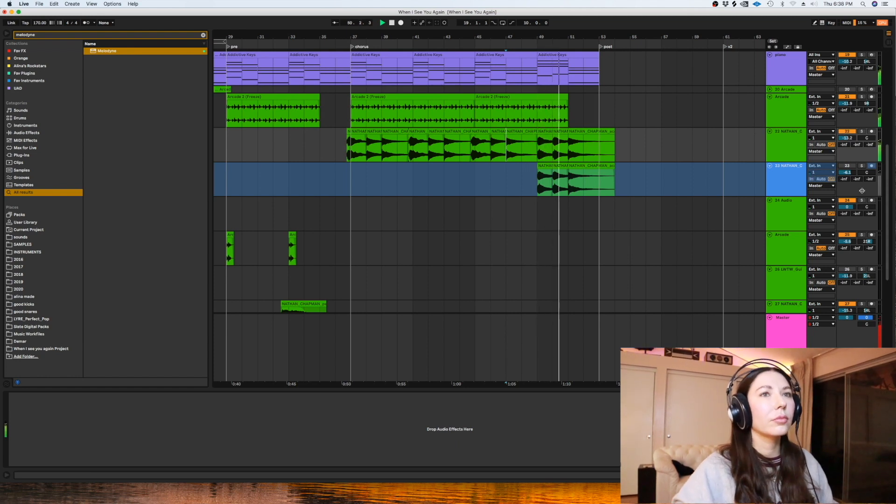
pyautogui.click(791, 181)
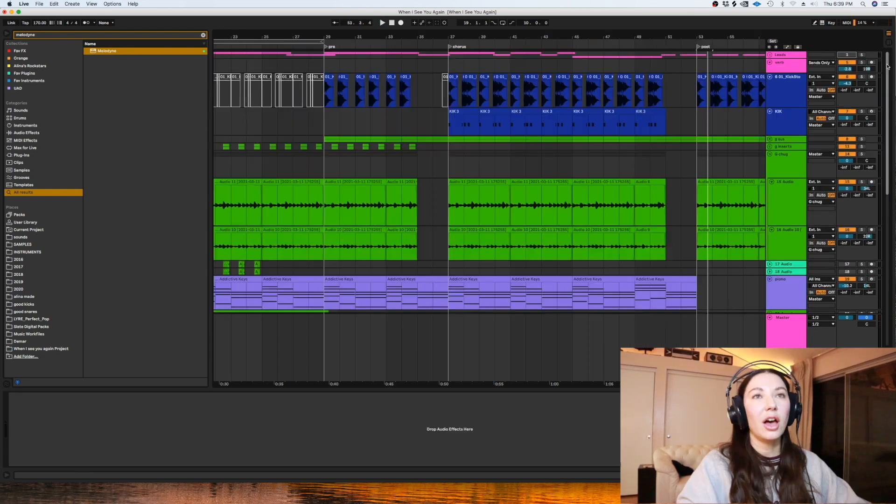
pyautogui.scroll(-10, 630, 165)
pyautogui.click(630, 165)
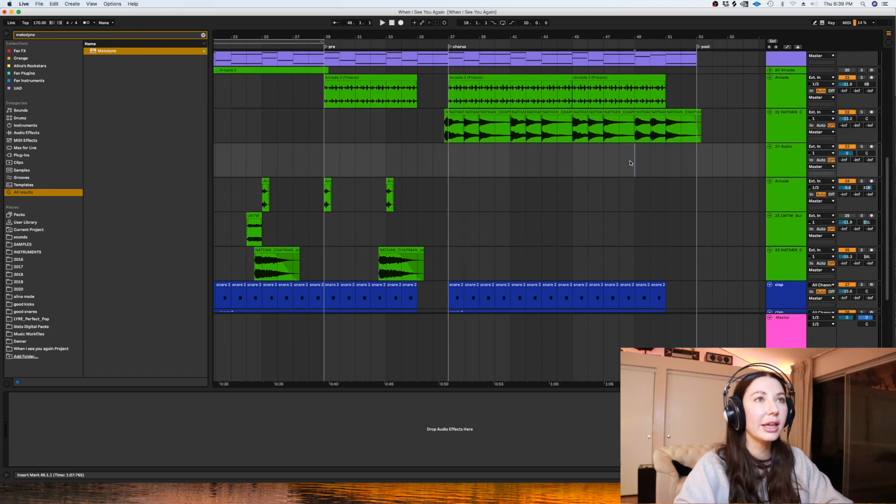
# Step: Switch to Splice in Chrome and change the Nathan Chapman one-shot filter from acoustic to guitar
pyautogui.click(274, 486)
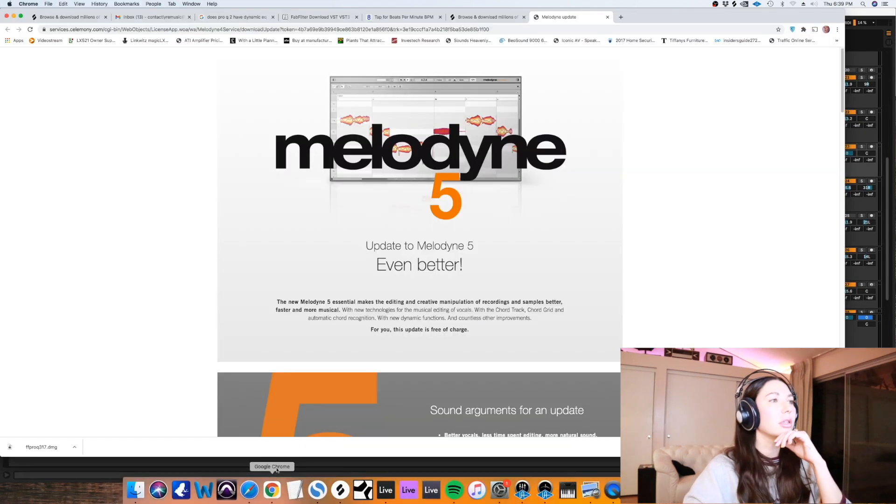
pyautogui.click(473, 17)
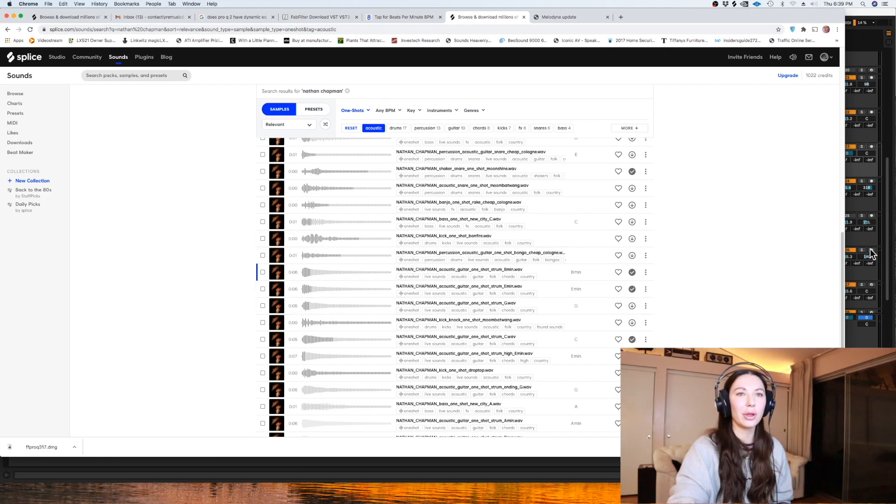
pyautogui.moveTo(840, 252); pyautogui.dragTo(846, 275)
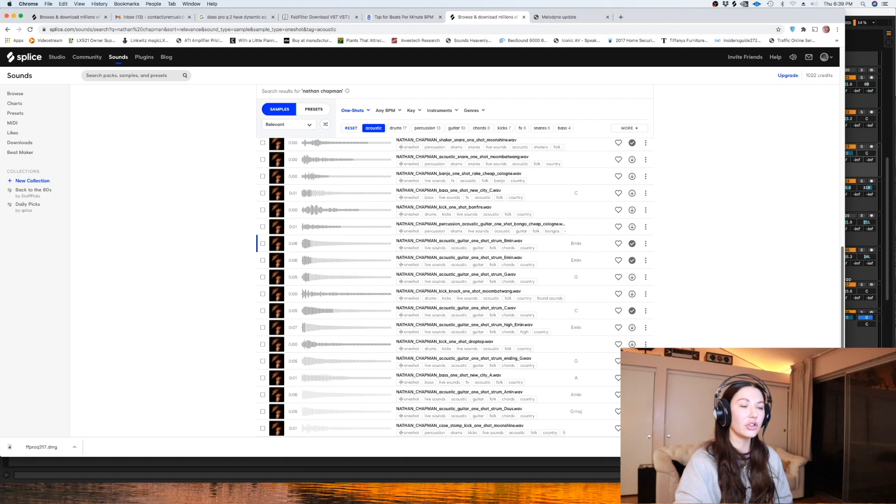
pyautogui.scroll(10, 834, 304)
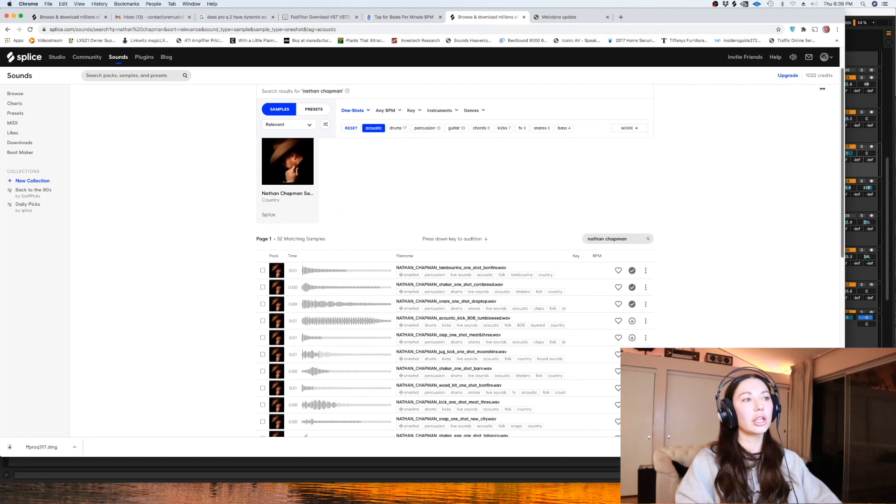
pyautogui.click(373, 135)
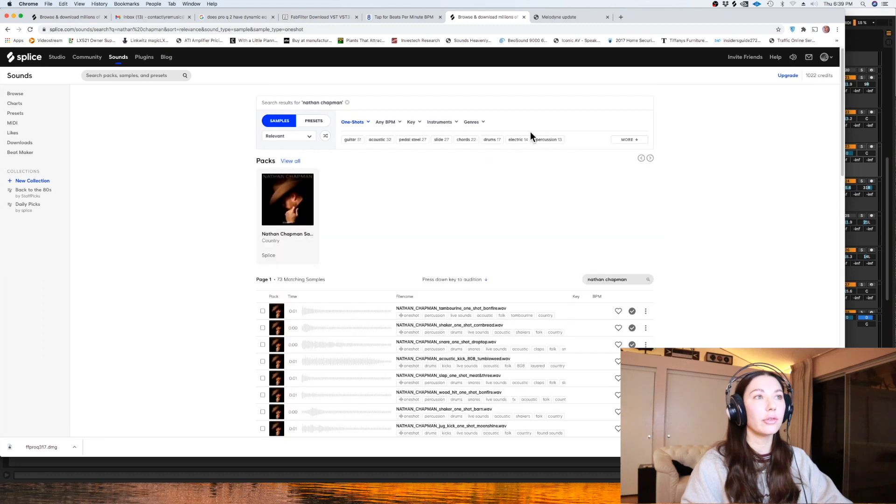
pyautogui.click(353, 140)
pyautogui.scroll(-15, 420, 280)
# Step: Audition the pedal steel and electric guitar one-shots near the end of the results, and go to page 2
pyautogui.click(294, 356)
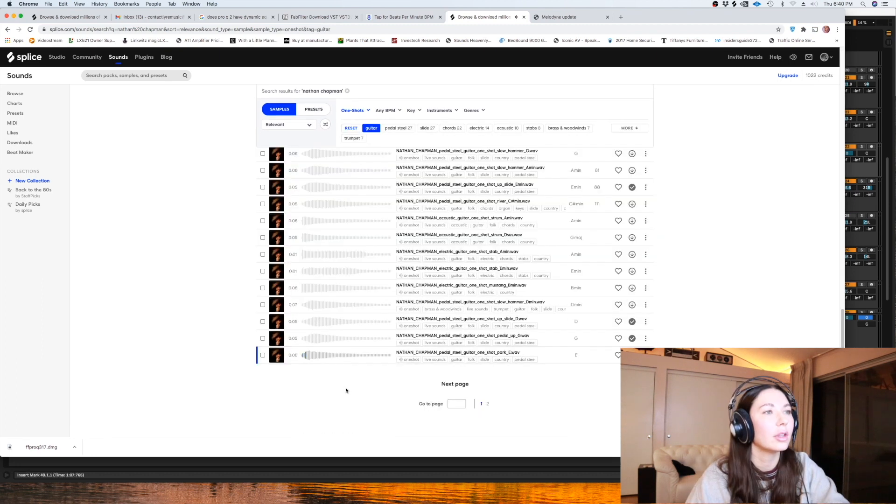
pyautogui.click(291, 256)
pyautogui.press('Down')
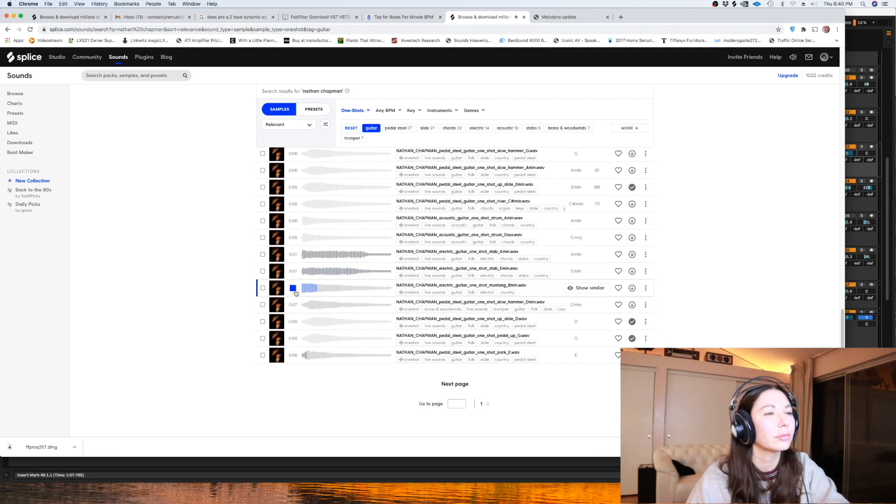
pyautogui.press('Down')
pyautogui.press('Down')
pyautogui.press('Down')
pyautogui.press('Up')
pyautogui.press('Up')
pyautogui.press('Up')
pyautogui.press('Up')
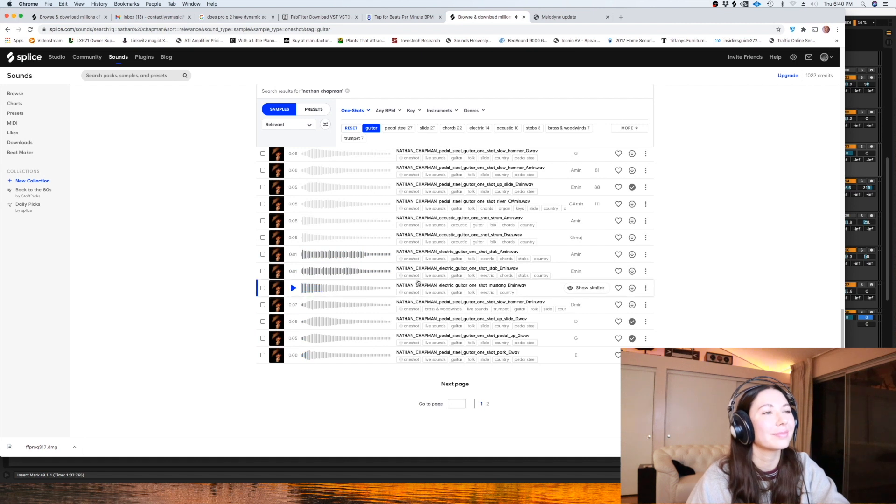
pyautogui.click(489, 405)
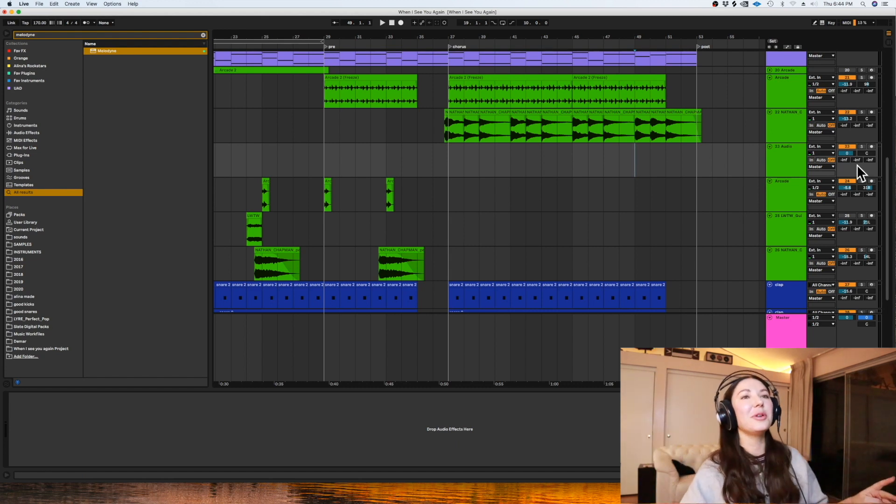
# Step: Switch back to Ableton Live, unfold the Arcade MIDI track, delete its clip in verse 1 and open its Arcade instrument
pyautogui.click(787, 122)
pyautogui.click(770, 70)
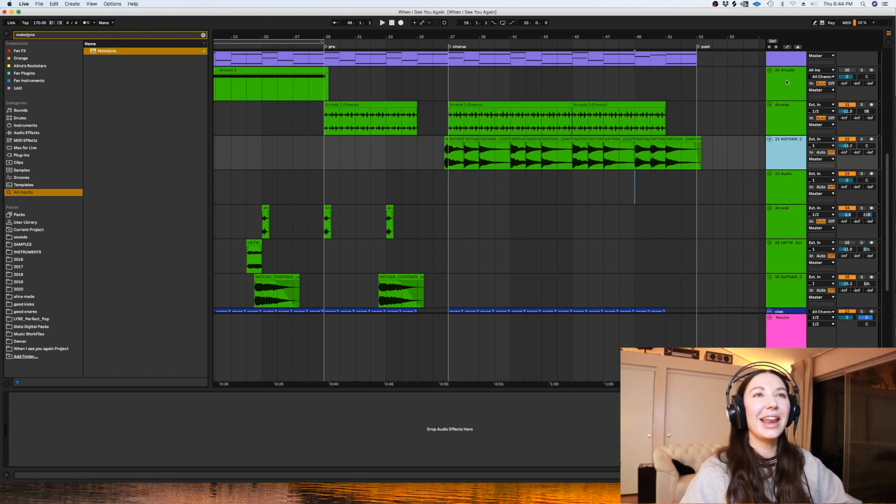
pyautogui.click(787, 83)
pyautogui.click(499, 83)
pyautogui.press('-')
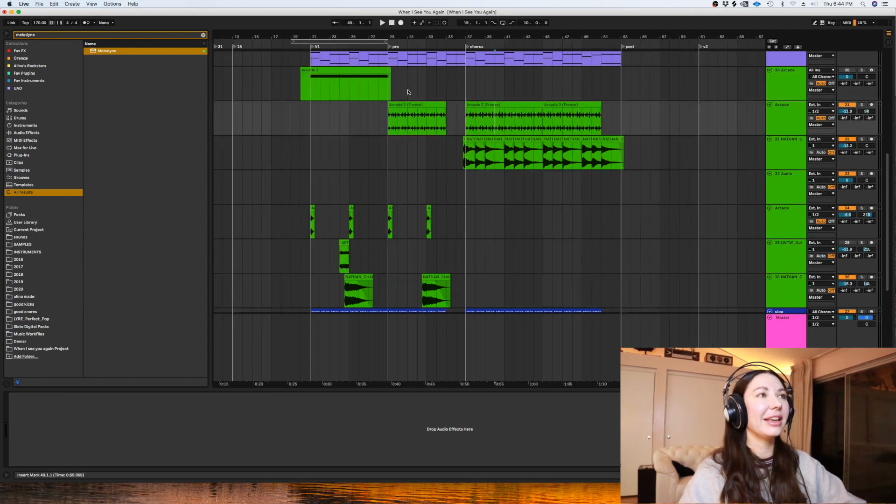
pyautogui.moveTo(407, 92); pyautogui.dragTo(291, 89)
pyautogui.press('Delete')
pyautogui.click(786, 82)
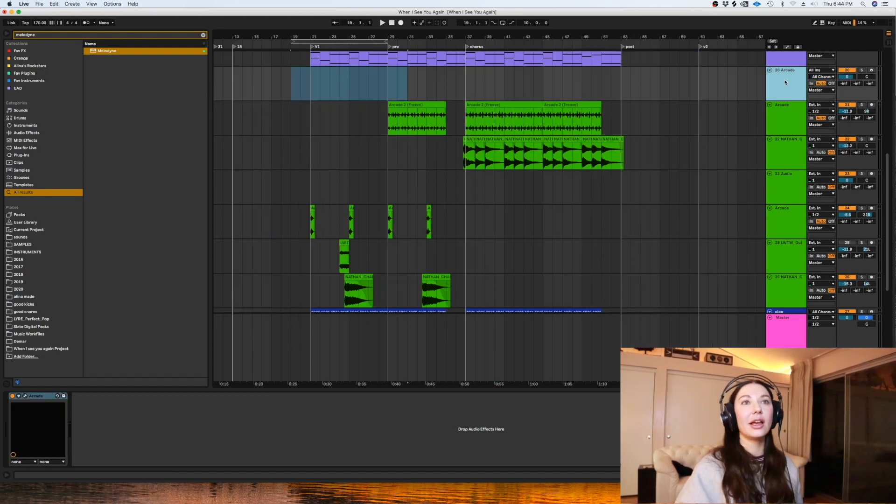
pyautogui.click(25, 397)
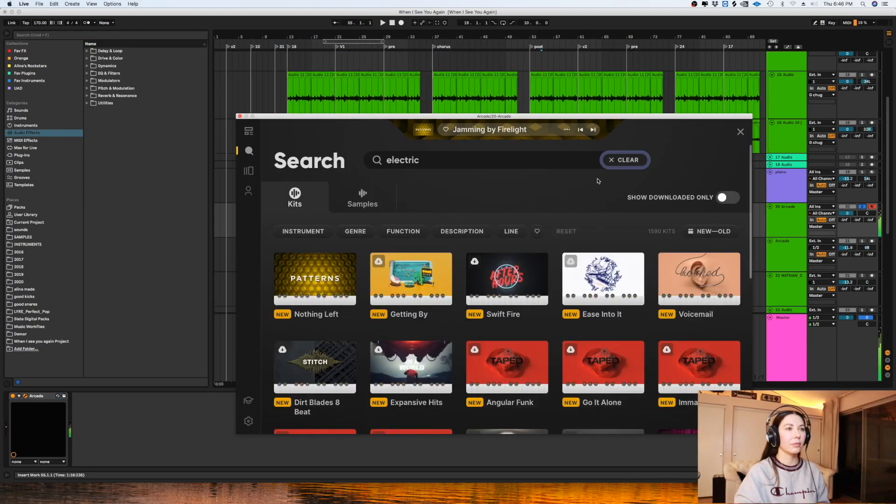
# Step: Audition kits in Arcade's "electric" results, including Ease Into It, Voicemail, Dirt Blades 8 Beat, Expansive Hits, Angular Funk and Go It Alone
pyautogui.click(576, 292)
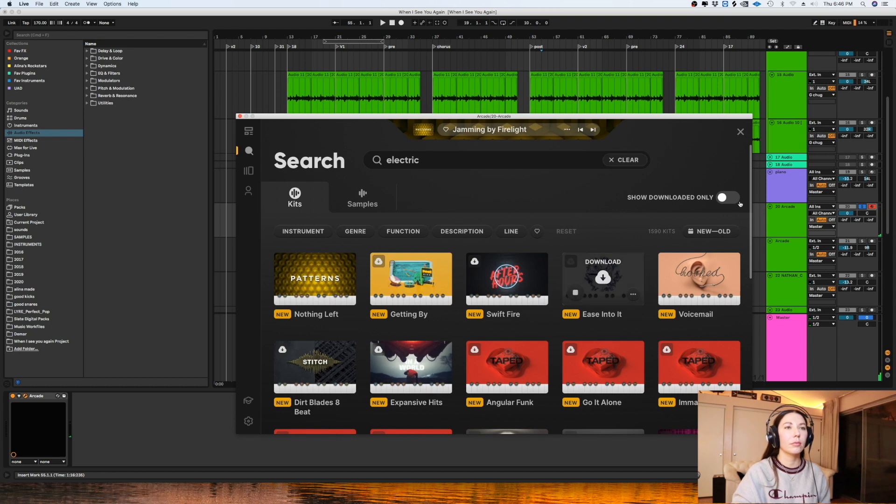
pyautogui.scroll(-3, 748, 187)
pyautogui.moveTo(672, 216)
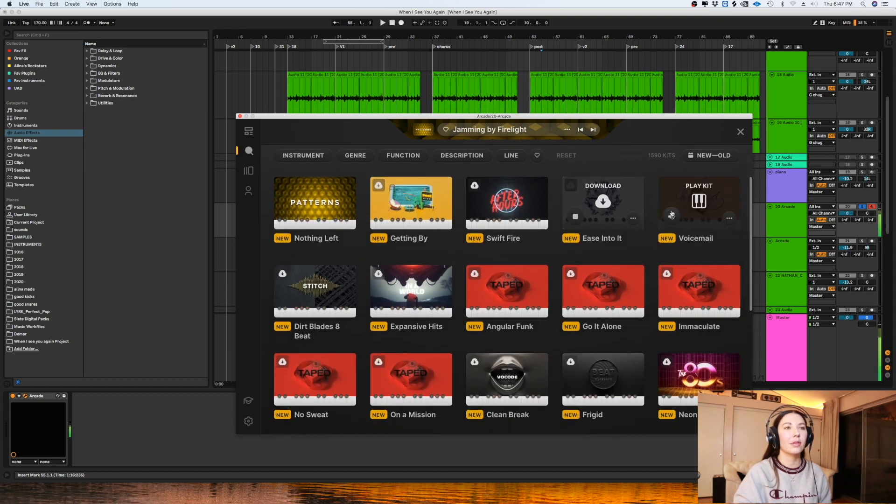
pyautogui.moveTo(751, 179); pyautogui.dragTo(741, 206)
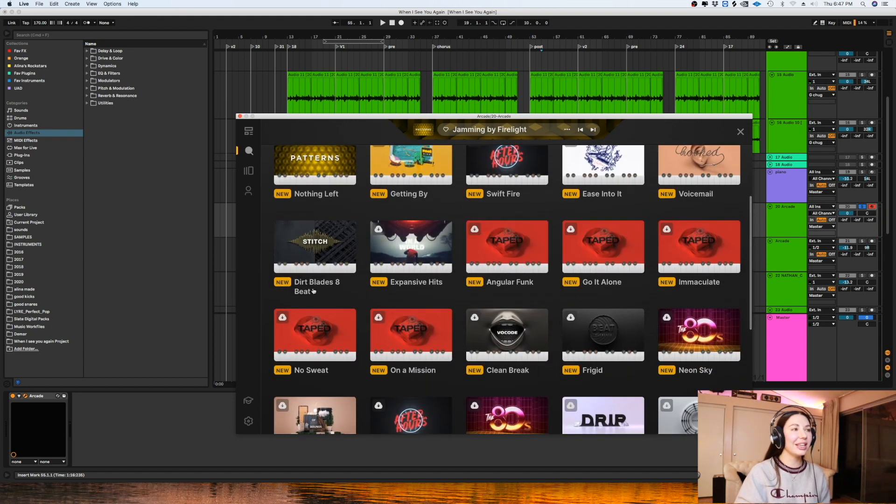
pyautogui.moveTo(295, 261)
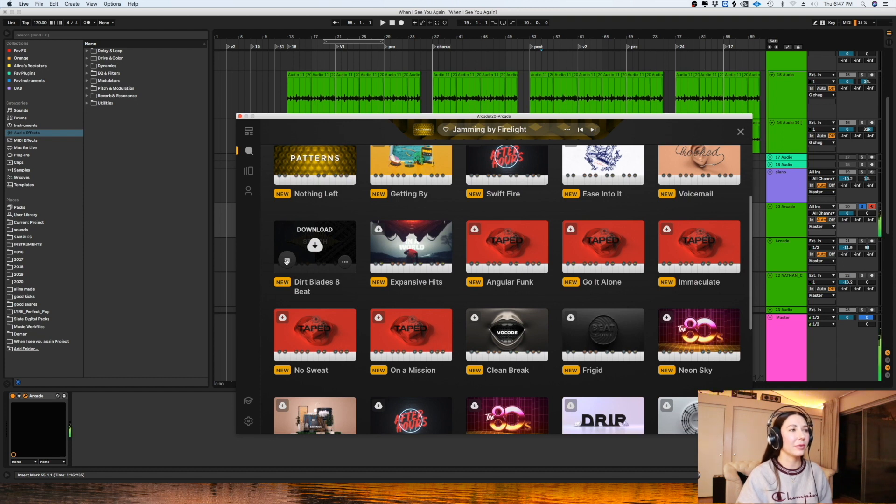
pyautogui.moveTo(400, 257)
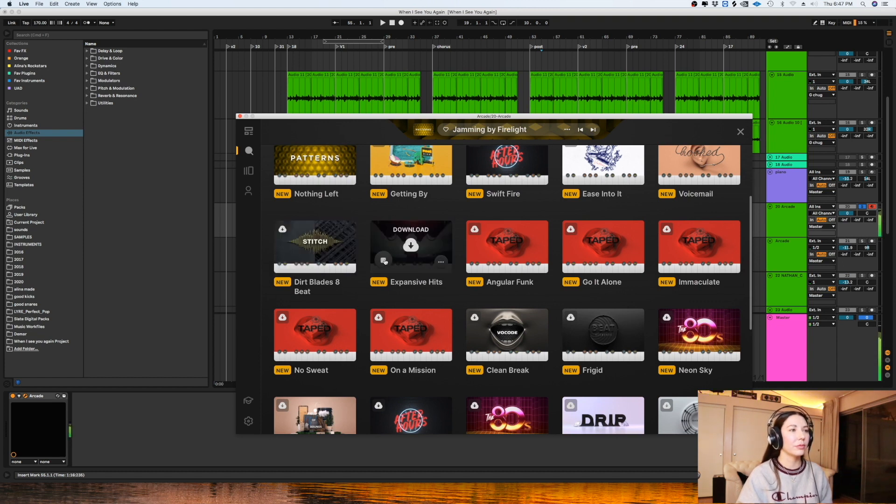
pyautogui.moveTo(483, 265)
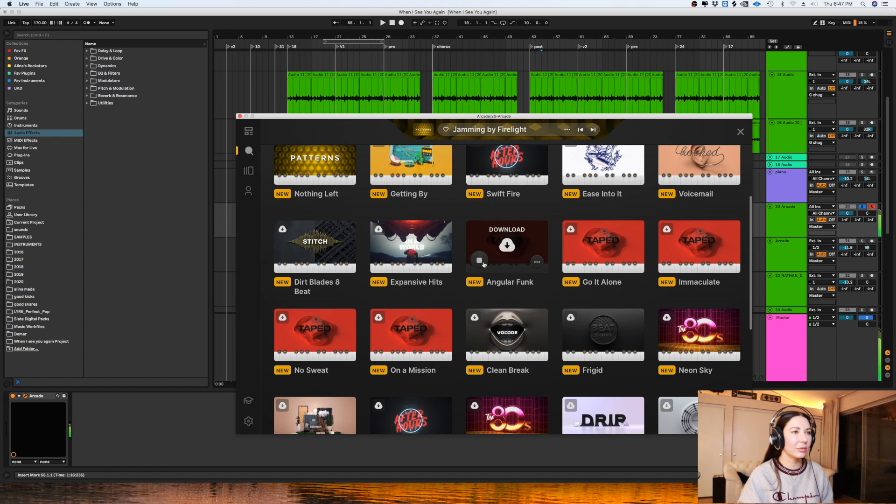
pyautogui.moveTo(578, 259)
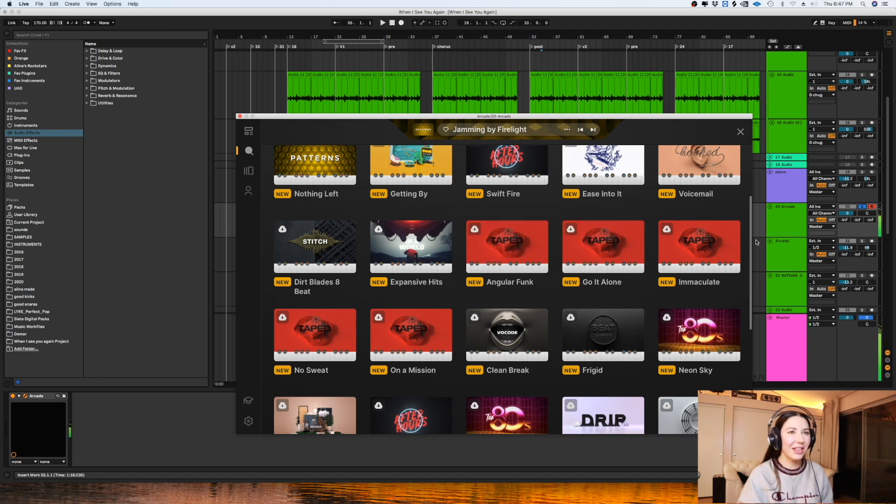
pyautogui.moveTo(752, 243); pyautogui.dragTo(753, 307)
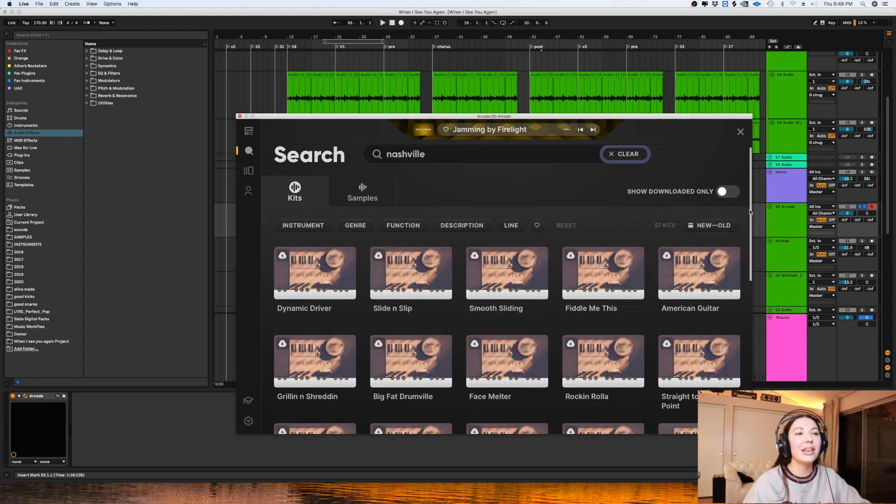
# Step: Preview, download and load the American Guitar kit from Arcade's "nashville" results, and reposition the Arcade window
pyautogui.scroll(-1, 700, 233)
pyautogui.moveTo(672, 275)
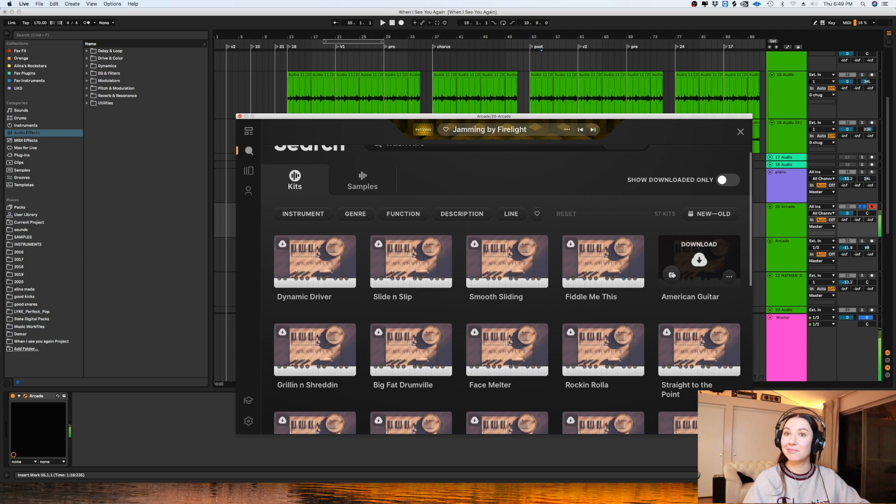
pyautogui.click(699, 260)
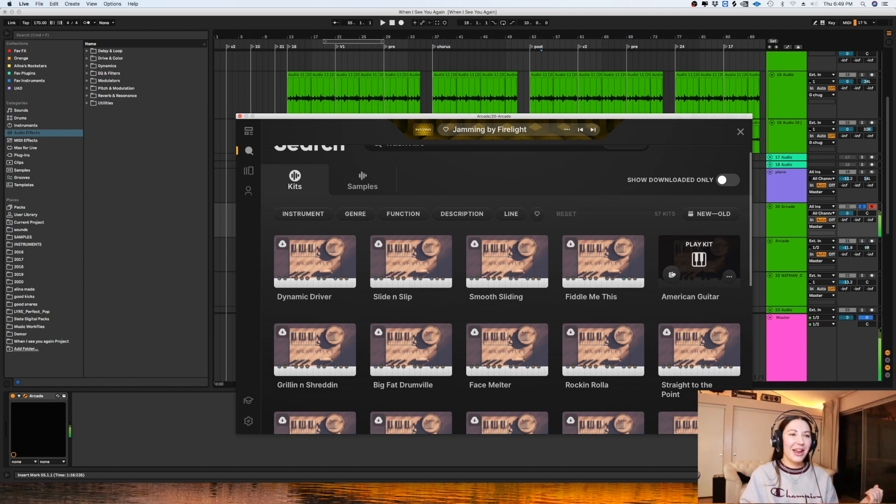
pyautogui.click(699, 259)
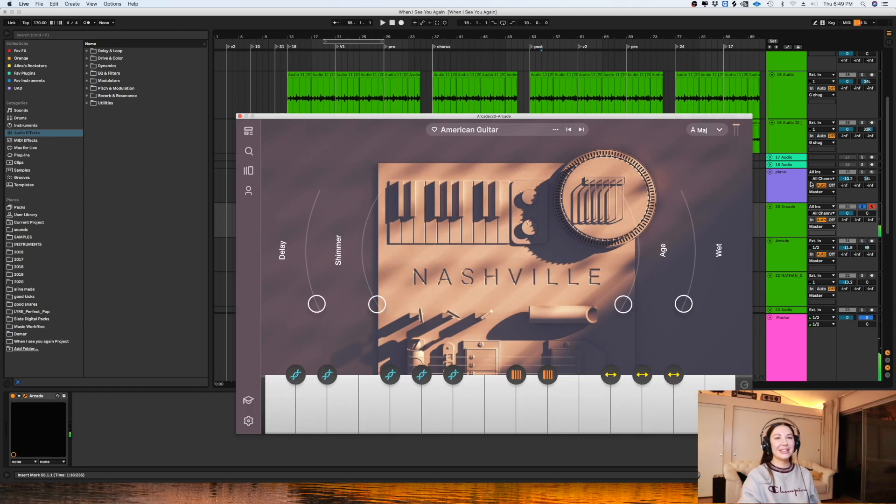
pyautogui.moveTo(622, 118); pyautogui.dragTo(603, 136)
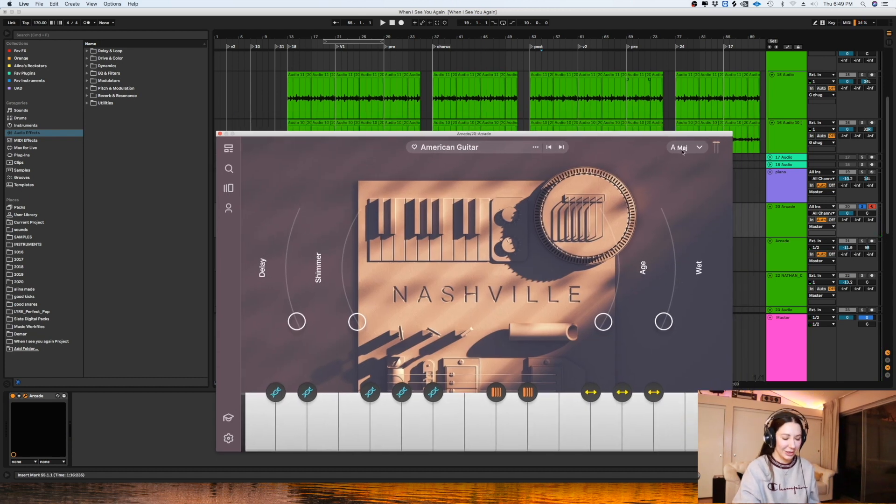
pyautogui.moveTo(670, 137); pyautogui.dragTo(651, 396)
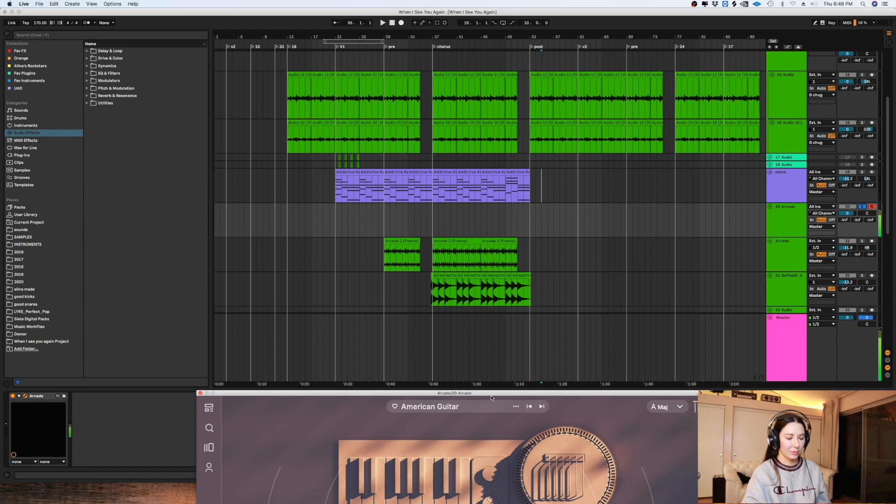
pyautogui.moveTo(488, 393); pyautogui.dragTo(487, 156)
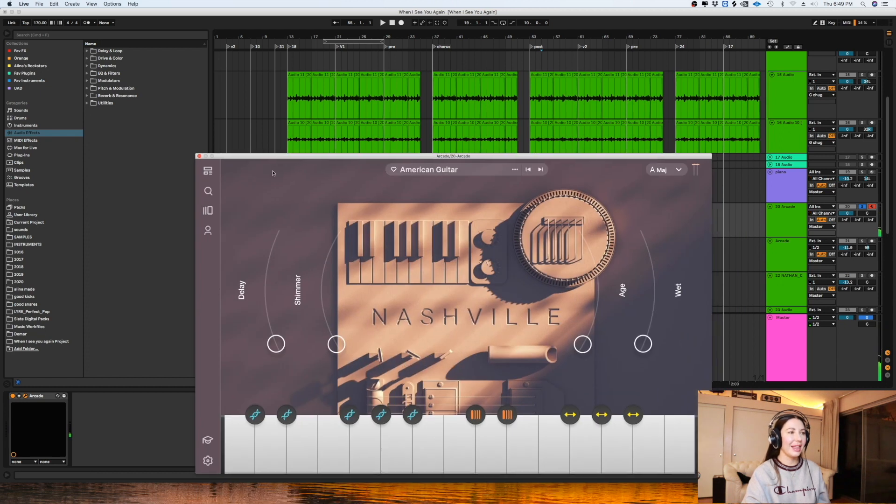
# Step: Browse further down the "nashville" kits, load On the Eights and move the Arcade window clear of the tracks
pyautogui.click(209, 191)
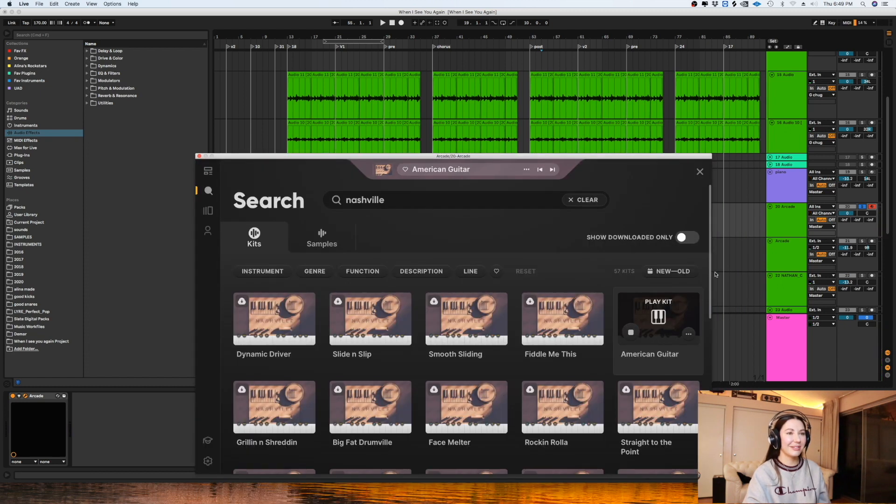
pyautogui.scroll(-2, 293, 348)
pyautogui.scroll(-2, 293, 348)
pyautogui.click(293, 347)
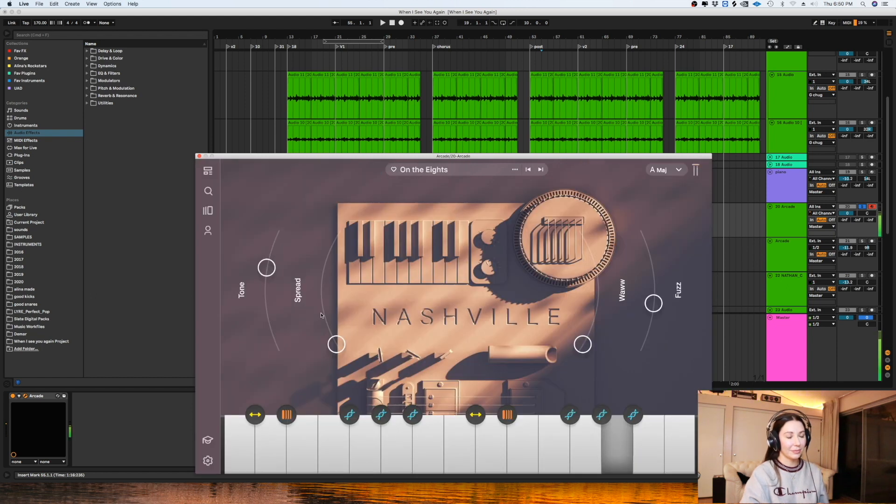
pyautogui.moveTo(475, 159); pyautogui.dragTo(490, 311)
pyautogui.click(513, 213)
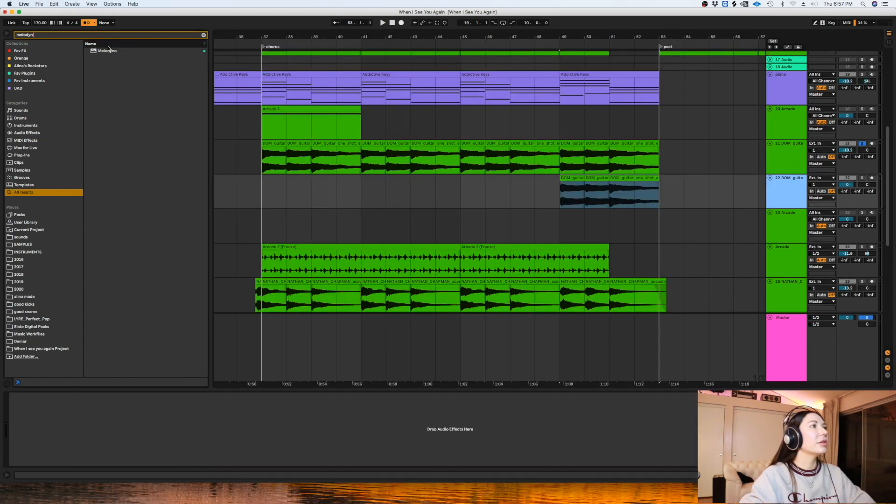
# Step: Load Melodyne onto the lower DOM guitar track and play its clips from bar 49 to transfer them into Melodyne
pyautogui.moveTo(107, 51); pyautogui.dragTo(422, 162)
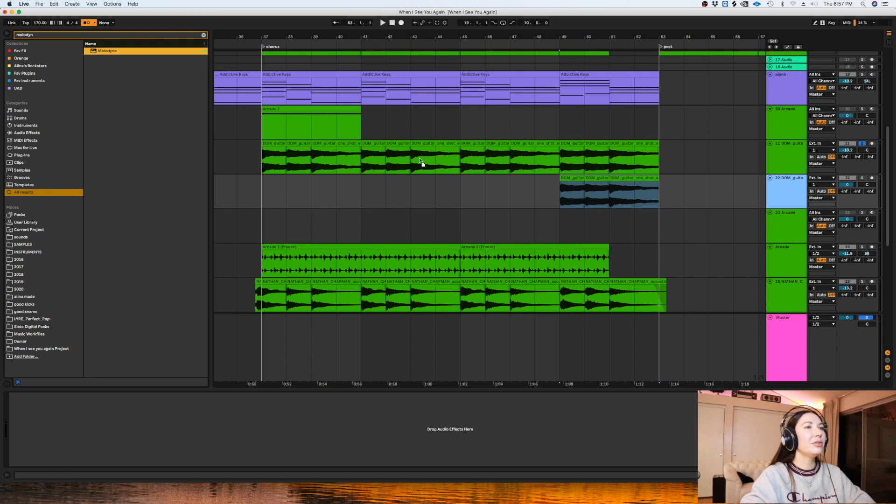
pyautogui.moveTo(565, 178); pyautogui.dragTo(565, 178)
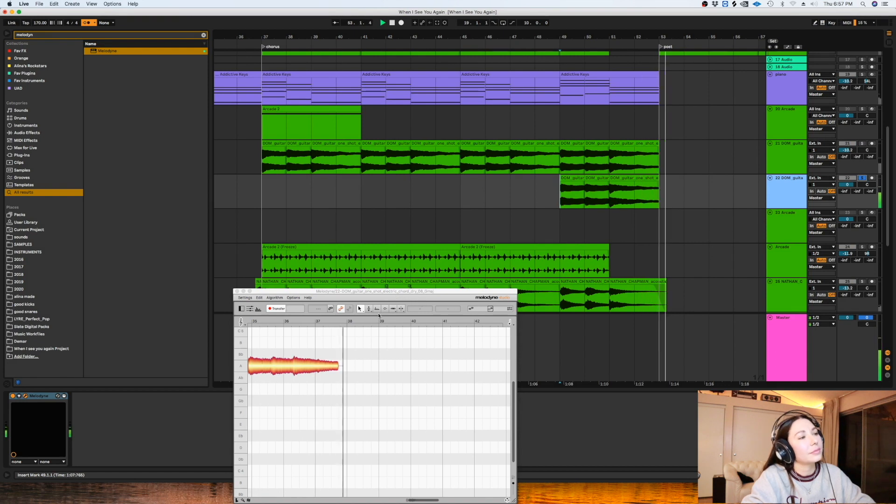
pyautogui.press('space')
# Step: Play the chorus from bar 36 with the metronome off and adjust the upper DOM guitar track's volume to -10.4 dB
pyautogui.click(233, 162)
pyautogui.press('space')
pyautogui.press('-')
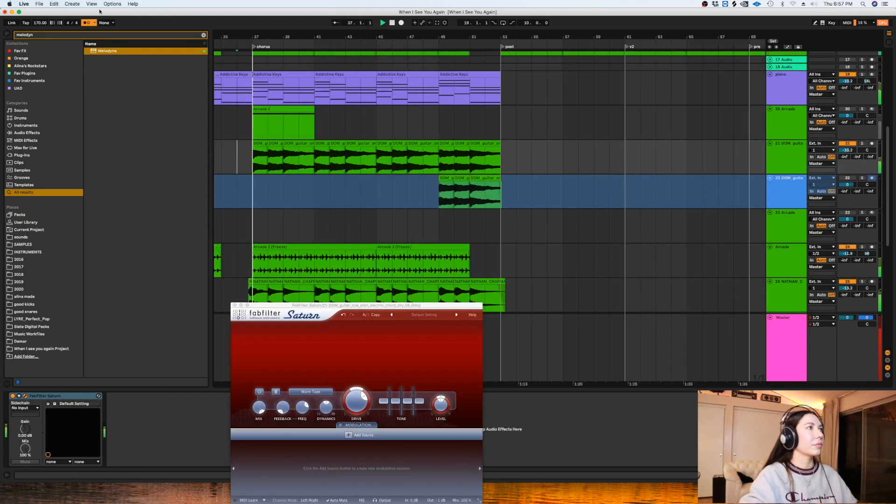
pyautogui.click(87, 23)
pyautogui.moveTo(847, 151); pyautogui.dragTo(878, 123)
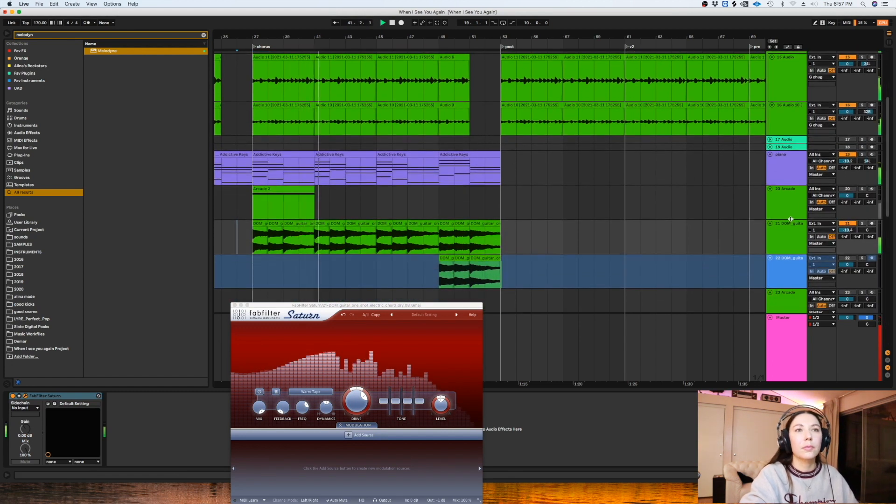
# Step: Fold the Arcade track between the piano and the upper DOM guitar track, and hide the device view
pyautogui.moveTo(788, 219); pyautogui.dragTo(788, 189)
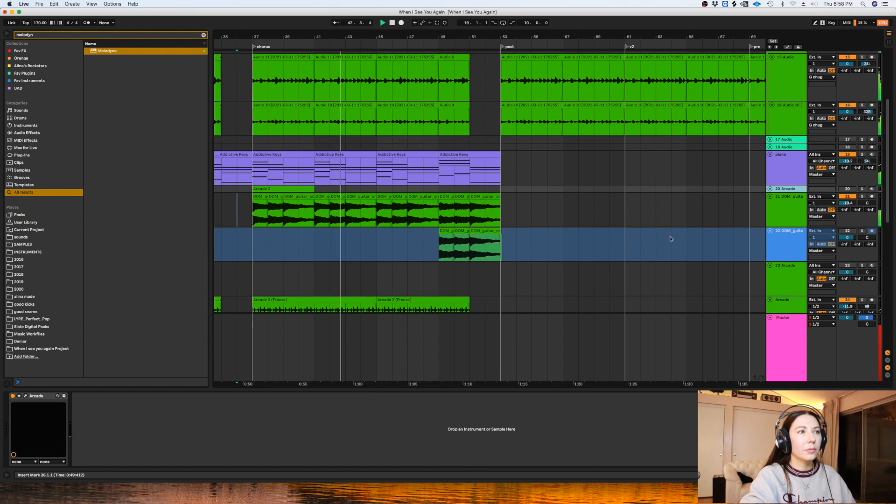
pyautogui.click(424, 237)
pyautogui.press('super+alt+l')
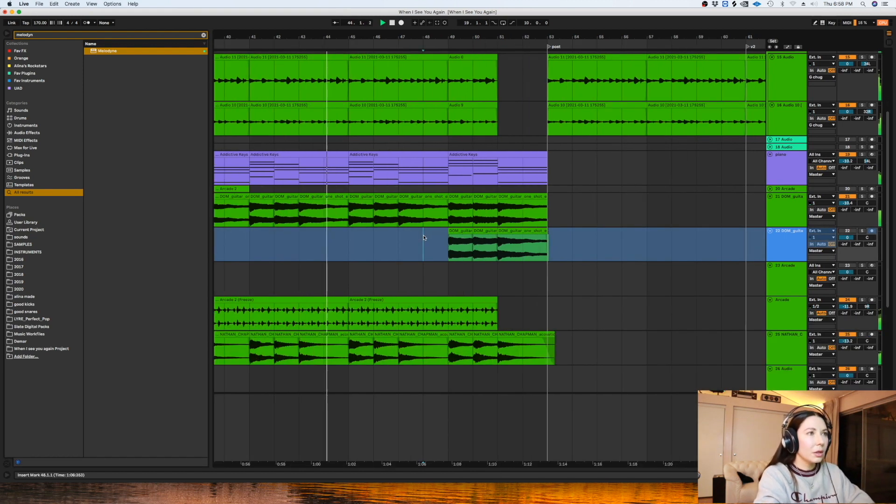
pyautogui.hscroll(-5, 474, 438)
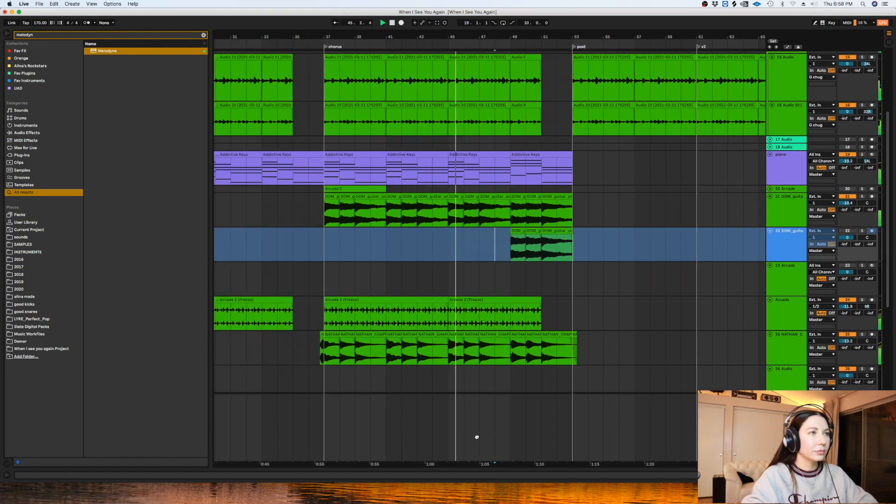
# Step: Insert a MIDI track below the piano track and copy the chorus's Addictive Keys clips, bars 37 to 53, onto it
pyautogui.click(780, 169)
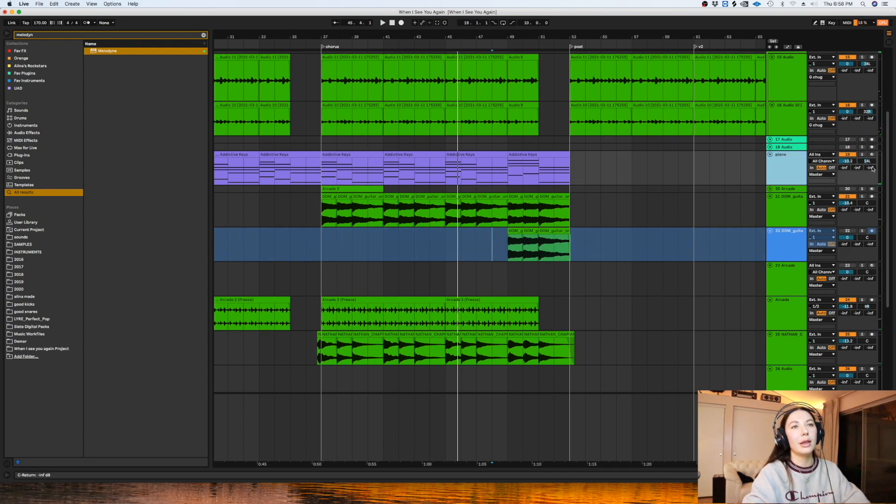
pyautogui.press('super+shift+t')
pyautogui.moveTo(580, 161); pyautogui.dragTo(341, 214)
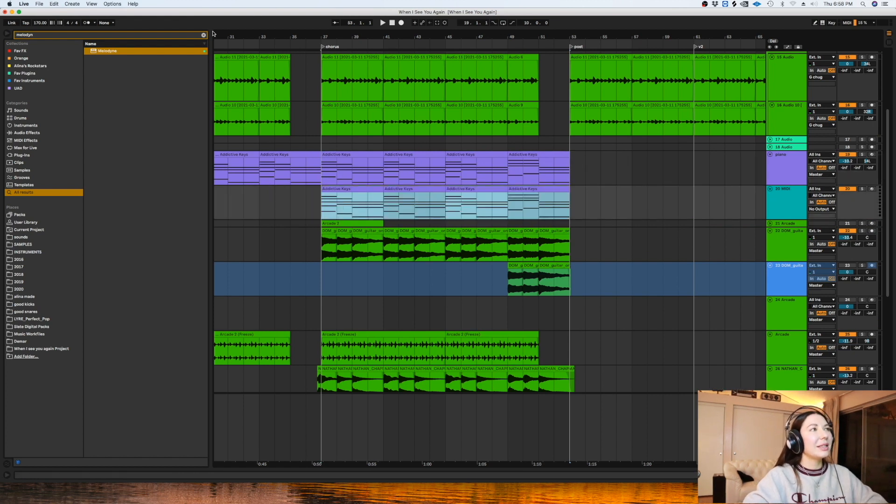
# Step: Search the browser for "diva", load the Diva synth onto the new MIDI track and solo that track
pyautogui.click(204, 36)
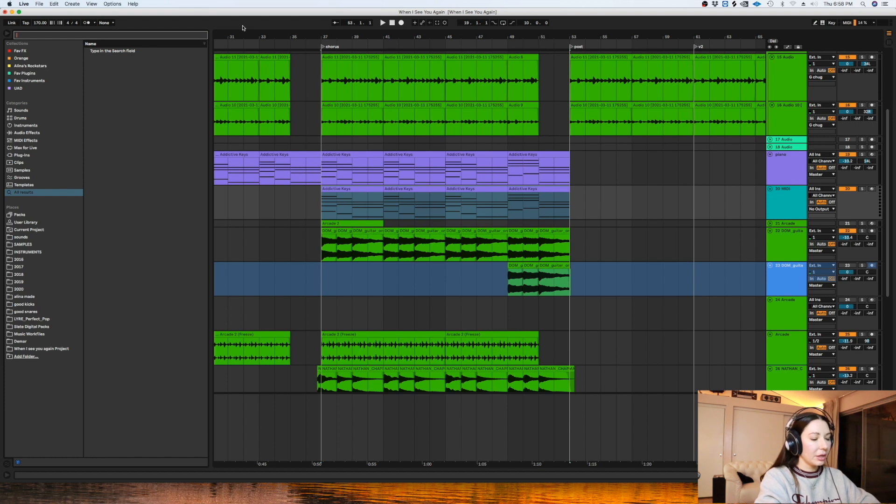
pyautogui.write('diva')
pyautogui.moveTo(99, 89); pyautogui.dragTo(337, 193)
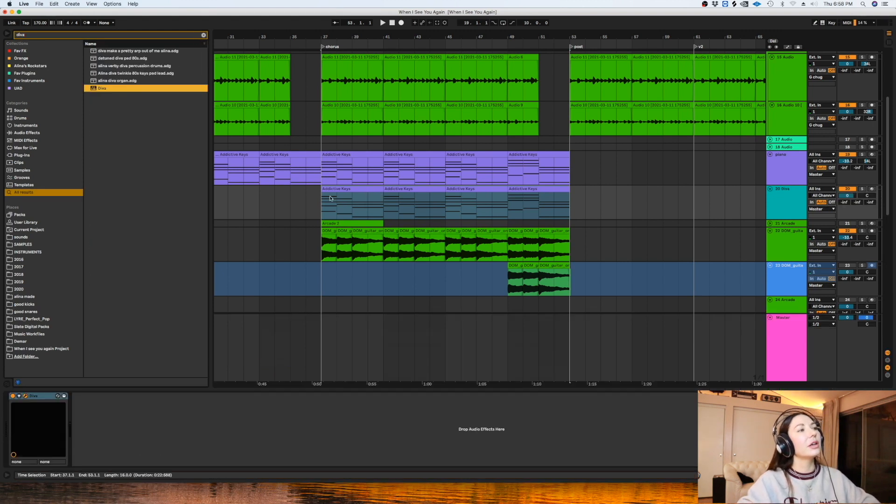
pyautogui.click(862, 189)
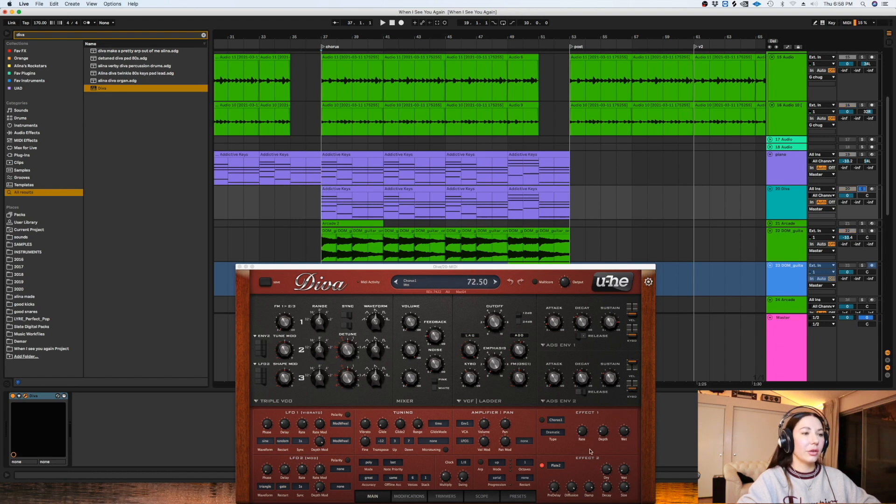
# Step: Search Diva's presets for "saw" and audition ARP Moogy Moog and SY - Mod Wheel Saws over the chorus chords
pyautogui.click(518, 496)
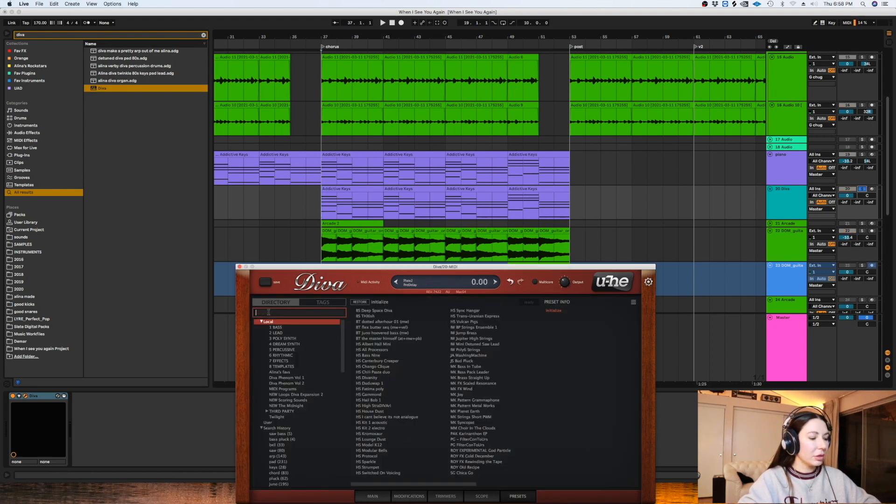
pyautogui.press('Return')
pyautogui.click(401, 317)
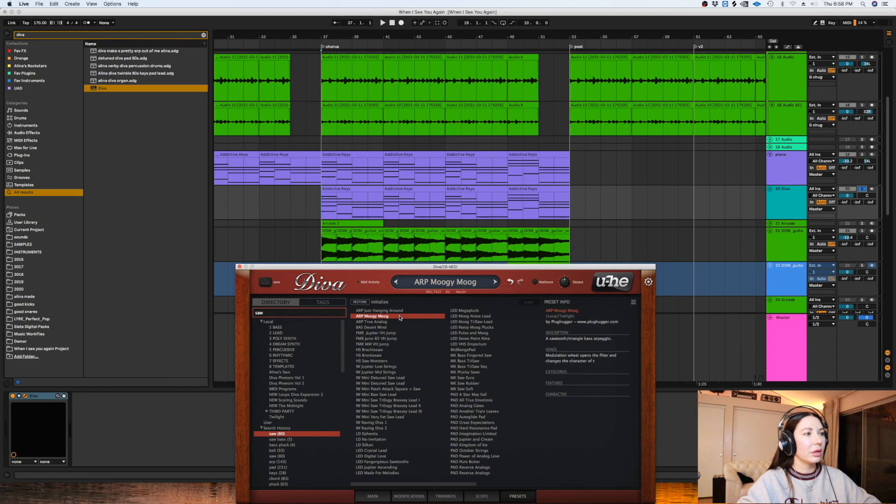
pyautogui.press('space')
pyautogui.click(470, 407)
pyautogui.press('space')
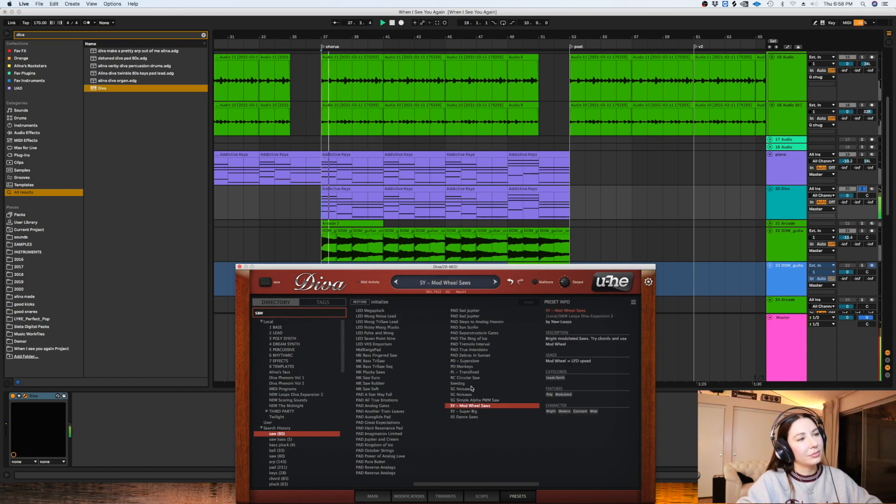
# Step: Audition more saw presets in Diva, including PAD Imagination Limited, MK Saw Rubber and SG Noisaw
pyautogui.click(471, 344)
pyautogui.click(475, 327)
pyautogui.click(471, 316)
pyautogui.click(387, 434)
pyautogui.press('space')
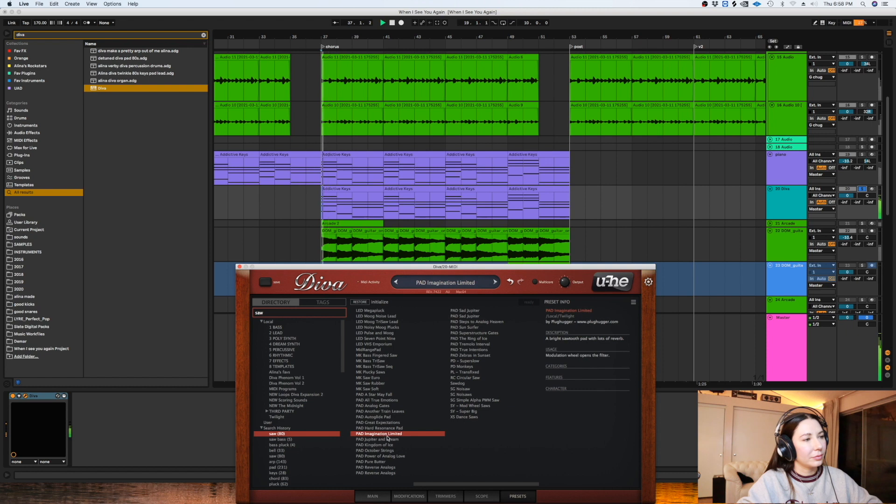
pyautogui.click(381, 389)
pyautogui.click(378, 384)
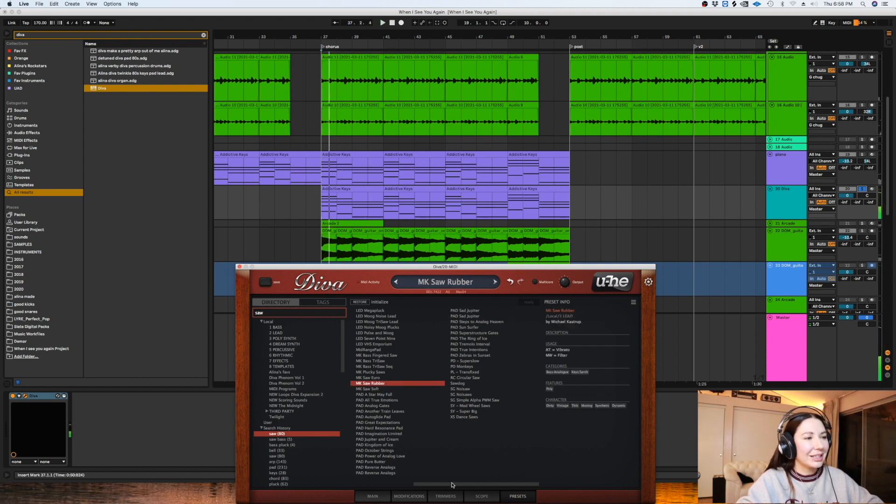
pyautogui.click(461, 389)
pyautogui.moveTo(429, 484); pyautogui.dragTo(366, 488)
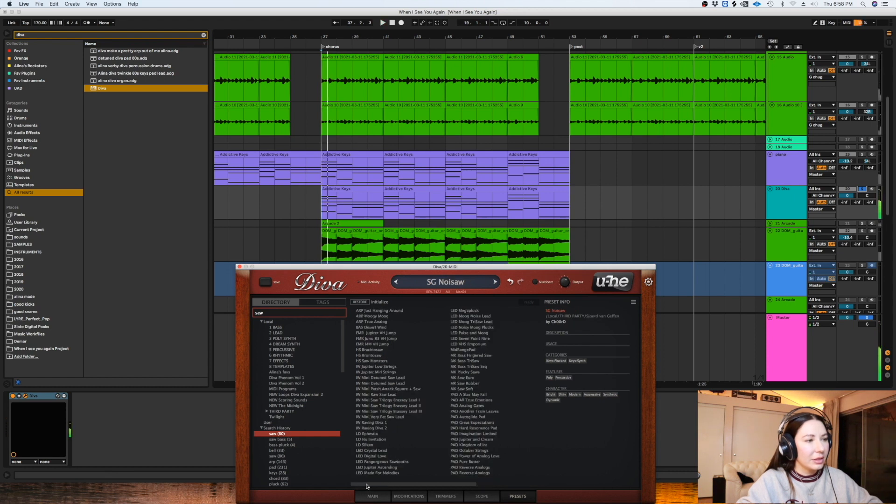
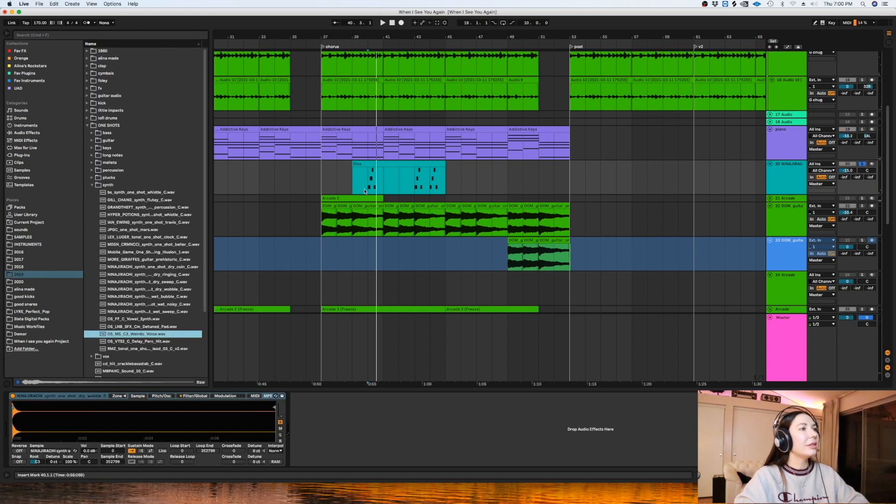
# Step: Search the browser for "rc-" and load RC-20 Retro Color onto the soloed NINAJIRACHI synth one-shot track
pyautogui.click(113, 34)
pyautogui.write('rc')
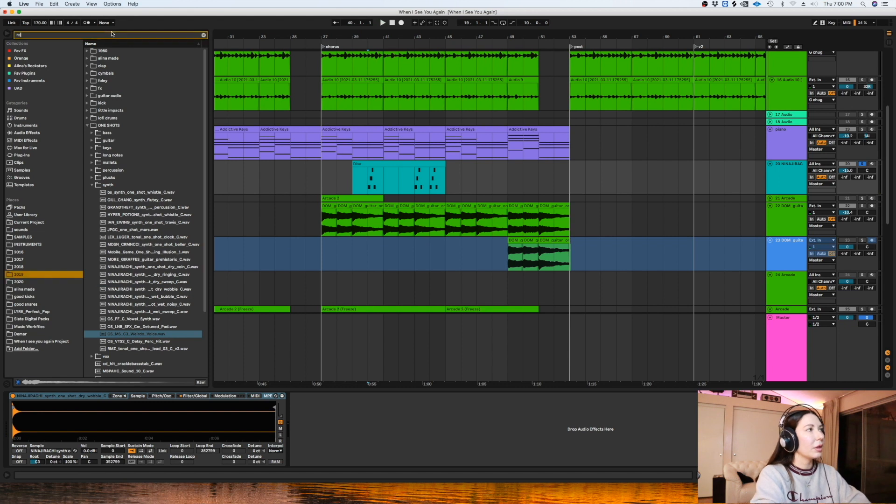
pyautogui.write('-')
pyautogui.click(30, 192)
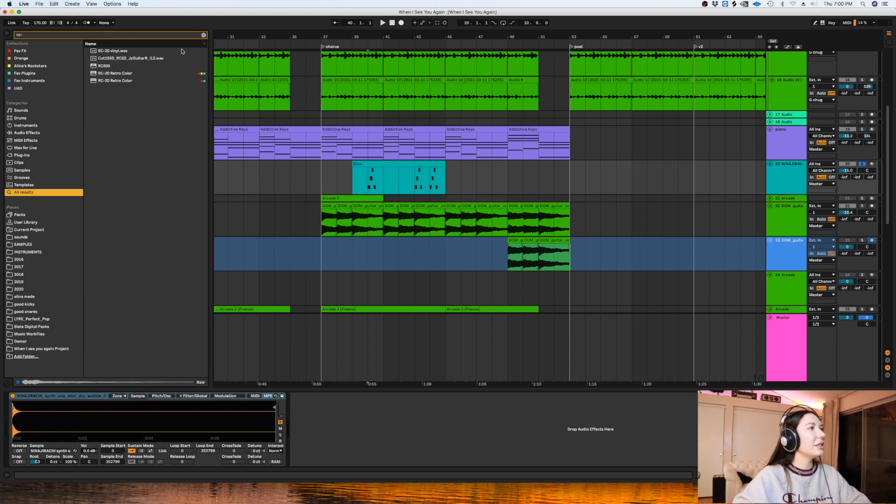
pyautogui.click(122, 73)
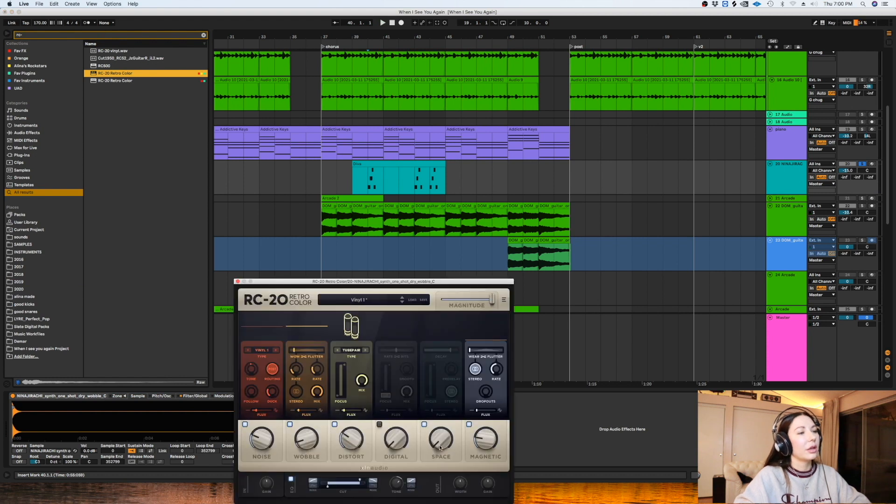
# Step: Raise RC-20's Space amount and disable its Noise, Distort and Magnetic modules while the synth part plays
pyautogui.click(440, 449)
pyautogui.press('space')
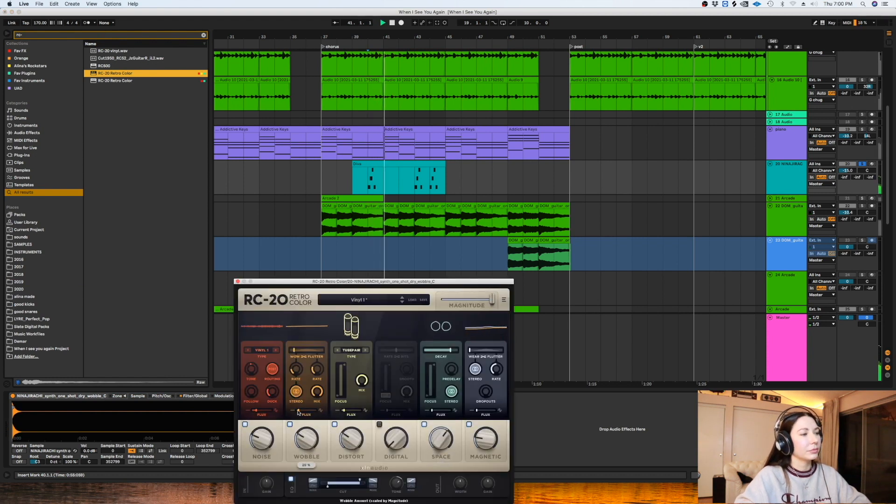
pyautogui.click(245, 424)
pyautogui.click(335, 425)
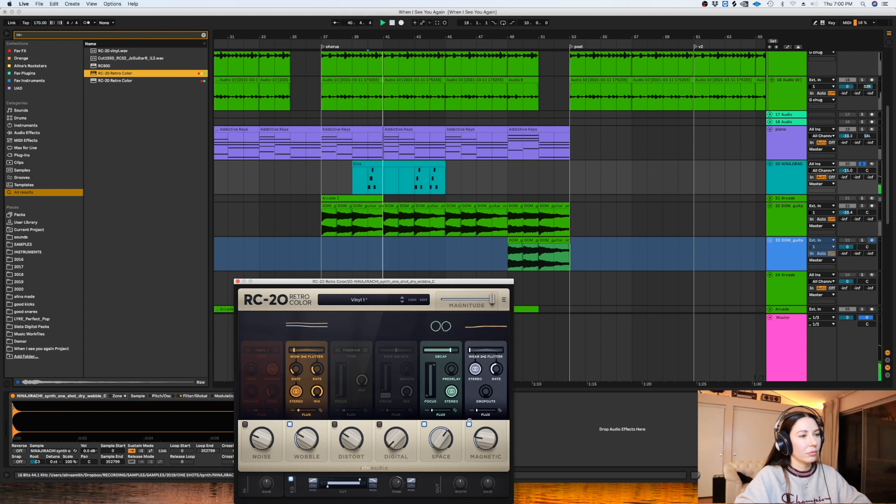
pyautogui.click(469, 424)
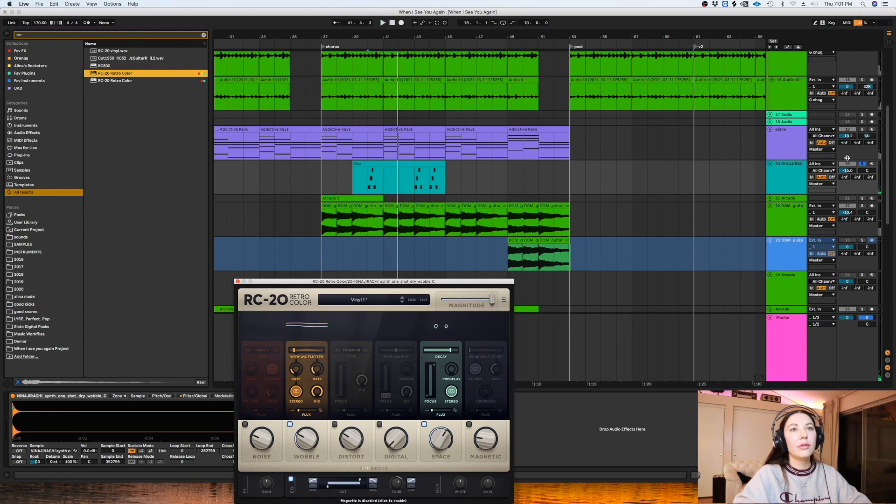
# Step: Raise the NINAJIRACHI synth track's volume and duplicate its part from bars 37 to 45 into the second half of the chorus
pyautogui.moveTo(848, 175)
pyautogui.mouseDown()
pyautogui.moveTo(868, 165)
pyautogui.moveTo(848, 169)
pyautogui.mouseUp()
pyautogui.click(353, 179)
pyautogui.press('space')
pyautogui.press('space')
pyautogui.click(306, 185)
pyautogui.moveTo(446, 182); pyautogui.dragTo(322, 182)
pyautogui.press('super+d')
pyautogui.click(241, 180)
# Step: Play the full mix into the chorus and delete bars 50 to 53 from the duplicated synth clip
pyautogui.press('-')
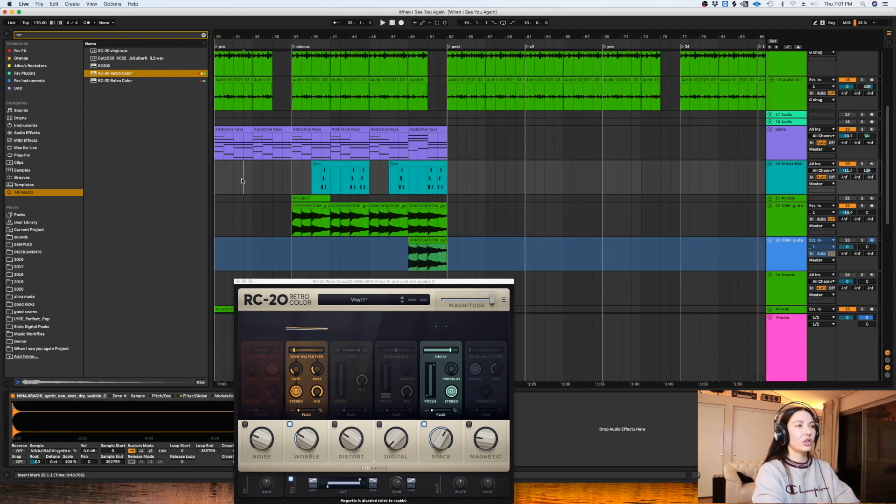
pyautogui.press('space')
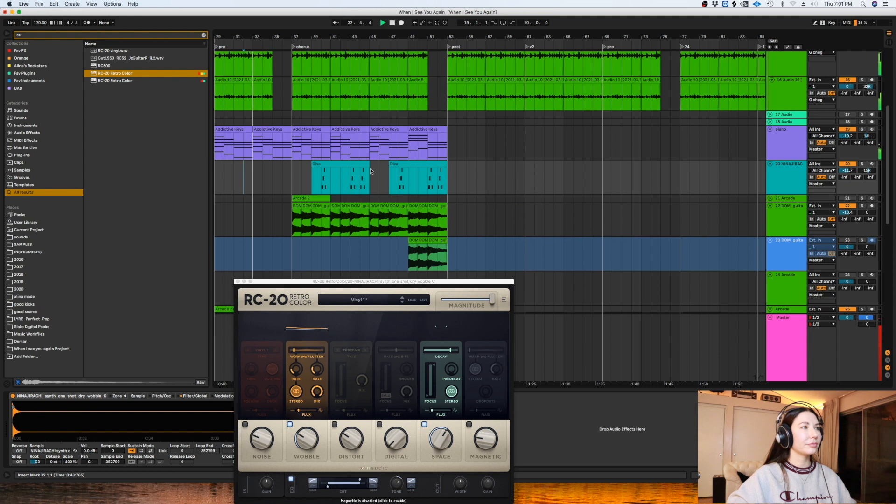
pyautogui.click(283, 178)
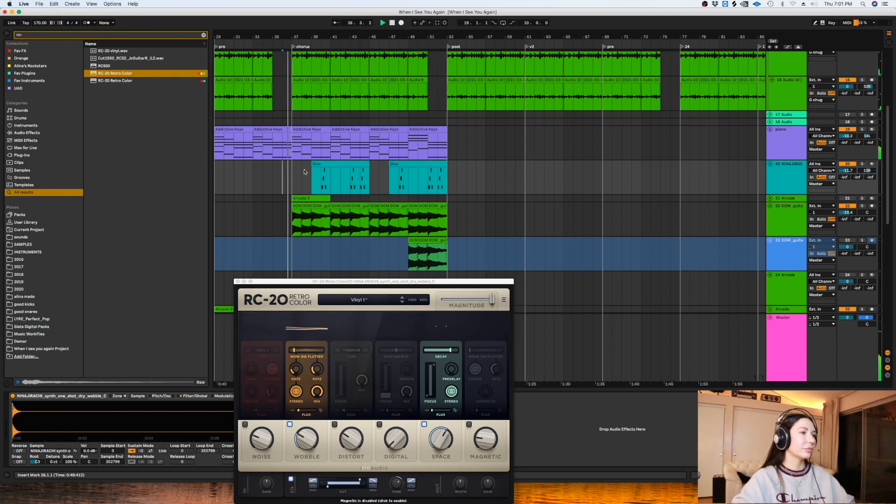
pyautogui.moveTo(547, 195); pyautogui.dragTo(523, 196)
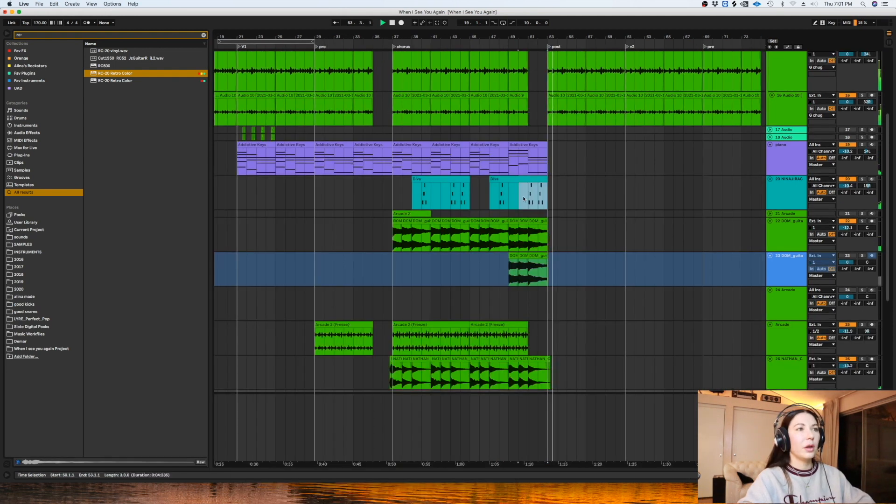
pyautogui.press('Delete')
pyautogui.press('space')
# Step: Close the RC-20 window and insert a new MIDI track below the second clap track
pyautogui.scroll(-10, 691, 184)
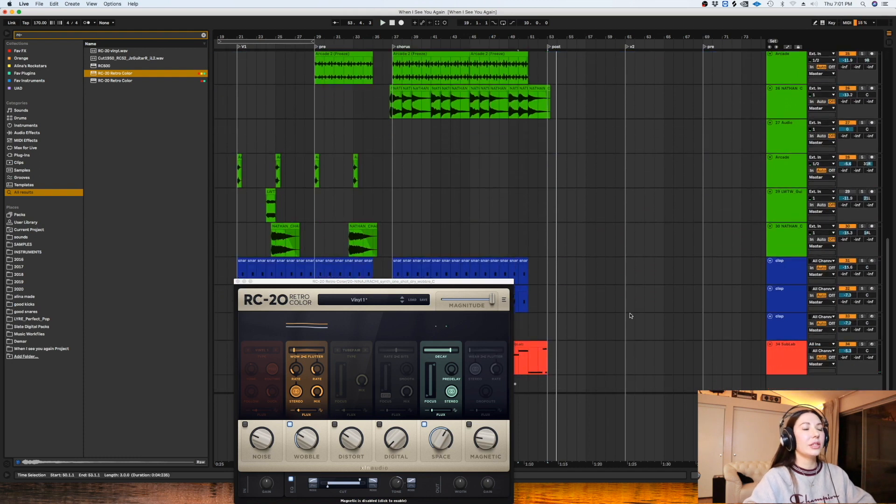
pyautogui.click(238, 282)
pyautogui.click(789, 297)
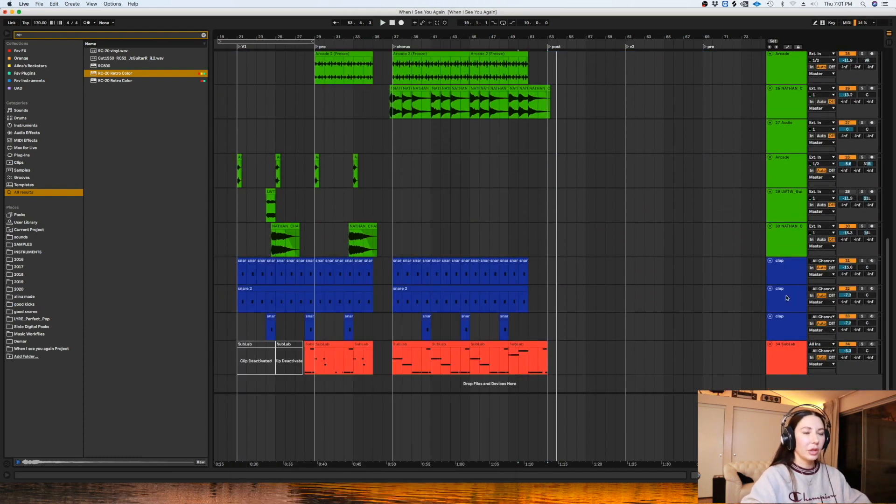
pyautogui.press('super+shift+t')
# Step: Search the browser for "808 hat" and load the first 808 hat kit preset onto the new MIDI track
pyautogui.click(203, 35)
pyautogui.write('808 h')
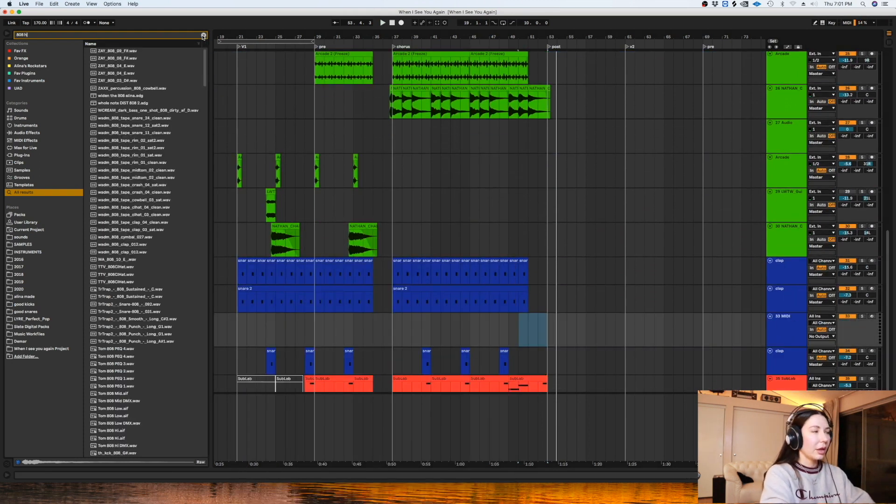
pyautogui.write('at')
pyautogui.doubleClick(106, 141)
# Step: Arm the 808 hat kit track for recording and set the start point at bar 35, ahead of the chorus
pyautogui.click(874, 288)
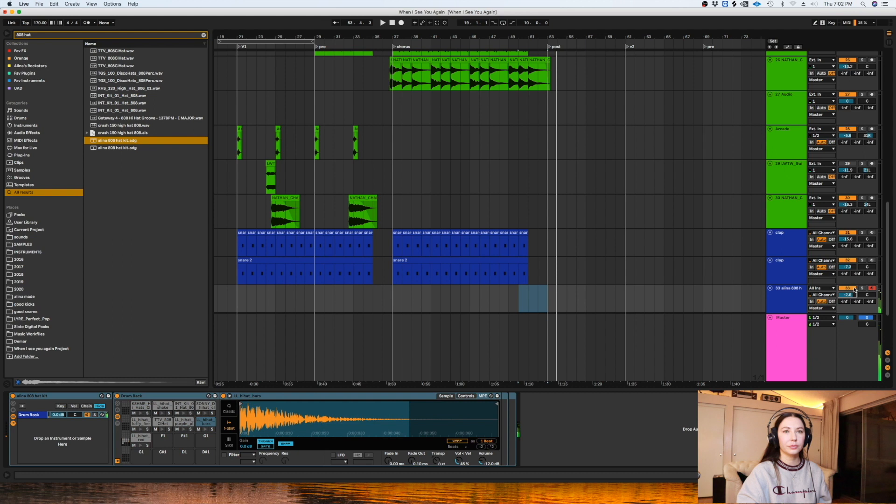
pyautogui.scroll(-3, 844, 272)
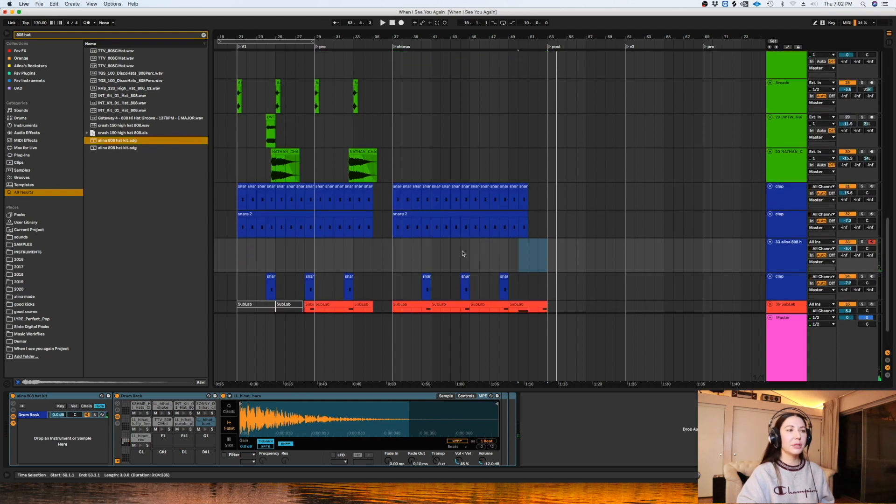
pyautogui.click(383, 241)
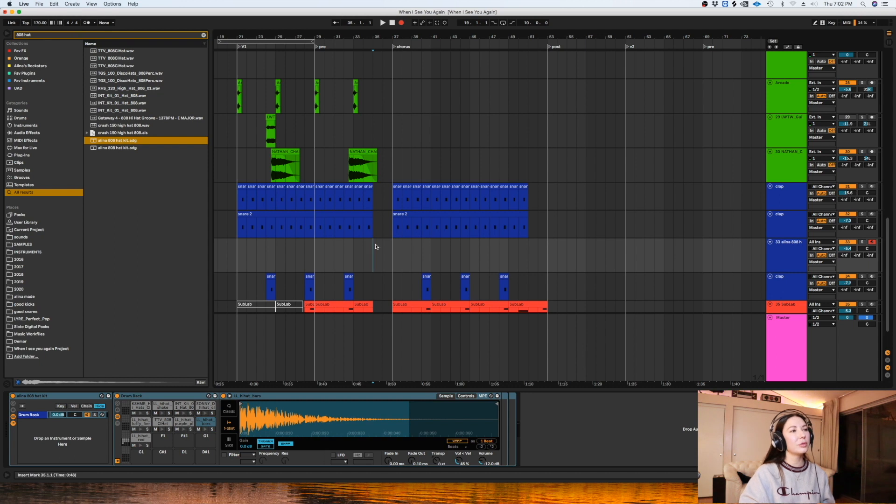
# Step: Record a steady hi-hat pattern on the 808 hat kit track from bar 35 into the chorus with the metronome enabled
pyautogui.press('+')
pyautogui.press('F9')
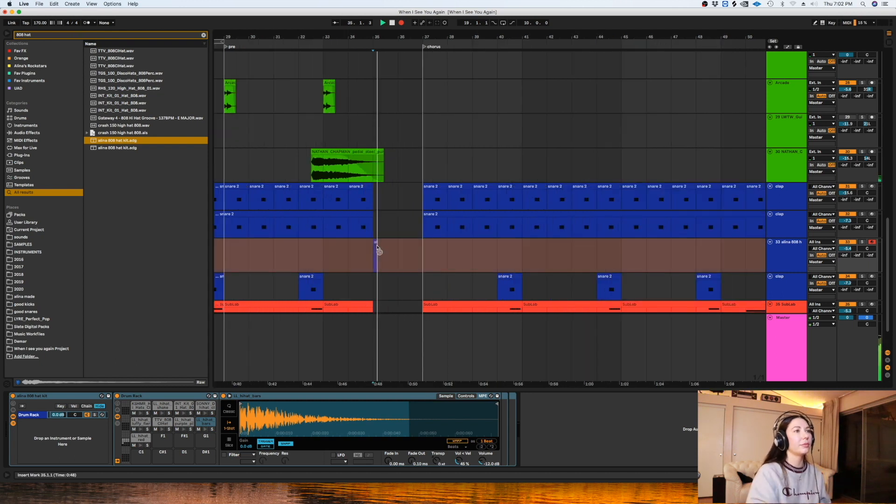
pyautogui.click(86, 22)
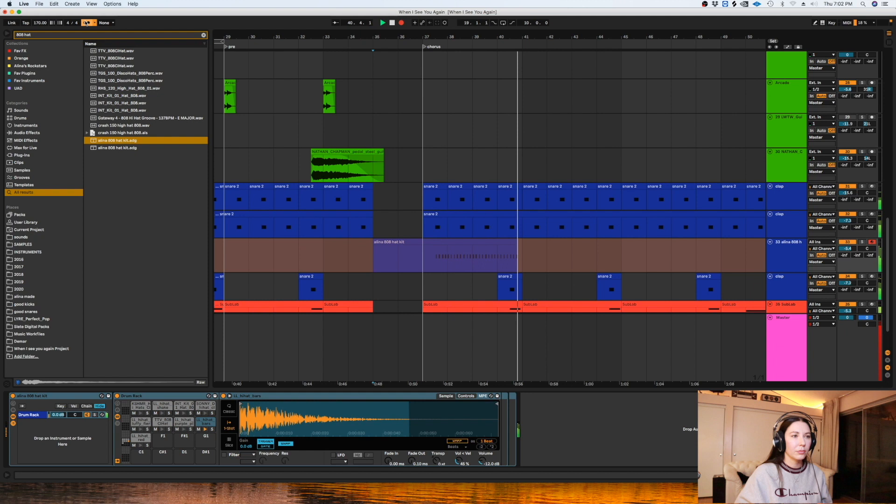
pyautogui.press('space')
# Step: Trim the recorded hat clip to the first four bars of the chorus, from bar 37 to bar 41
pyautogui.moveTo(546, 254); pyautogui.dragTo(522, 254)
pyautogui.moveTo(373, 256); pyautogui.dragTo(435, 241)
pyautogui.press('Delete')
# Step: Open the trimmed hat clip in the note editor and quantize all of its notes
pyautogui.click(485, 241)
pyautogui.keyDown('shift'); pyautogui.click(492, 242); pyautogui.keyUp('shift')
pyautogui.doubleClick(492, 241)
pyautogui.press('super+a')
pyautogui.press('super+u')
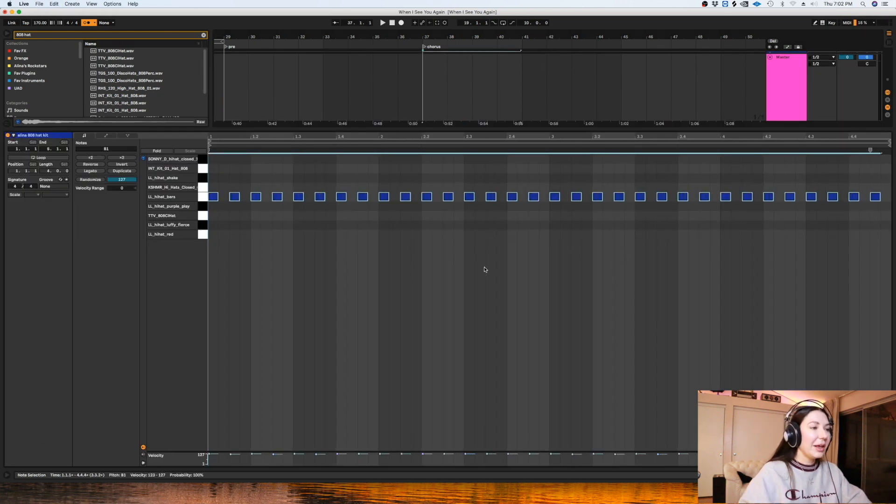
# Step: Randomize the velocities of all hat notes with an amount of 37
pyautogui.moveTo(111, 179); pyautogui.dragTo(111, 207)
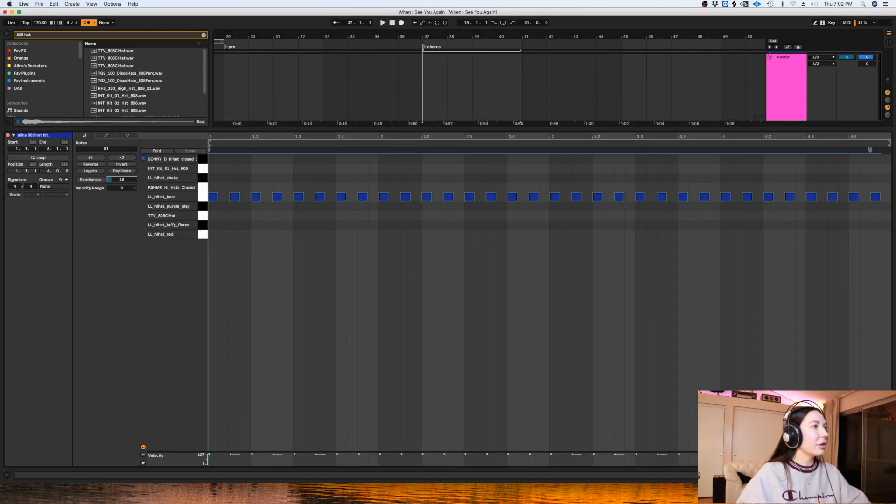
pyautogui.click(89, 180)
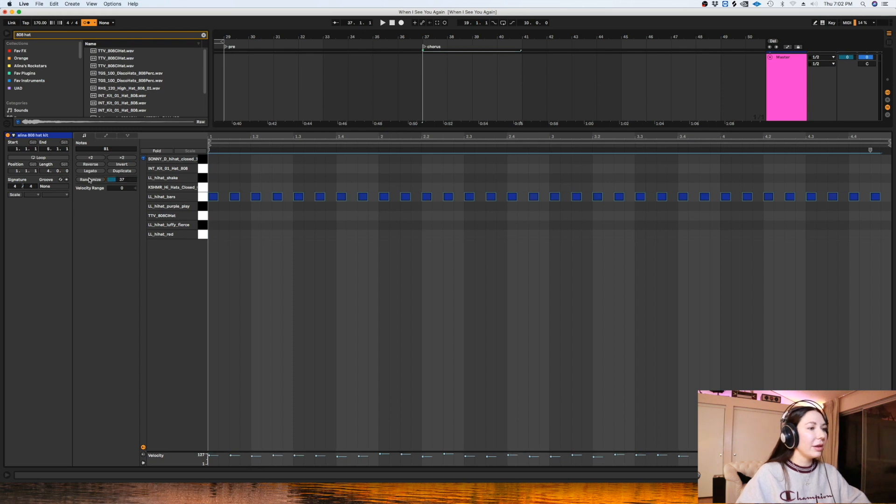
pyautogui.click(646, 301)
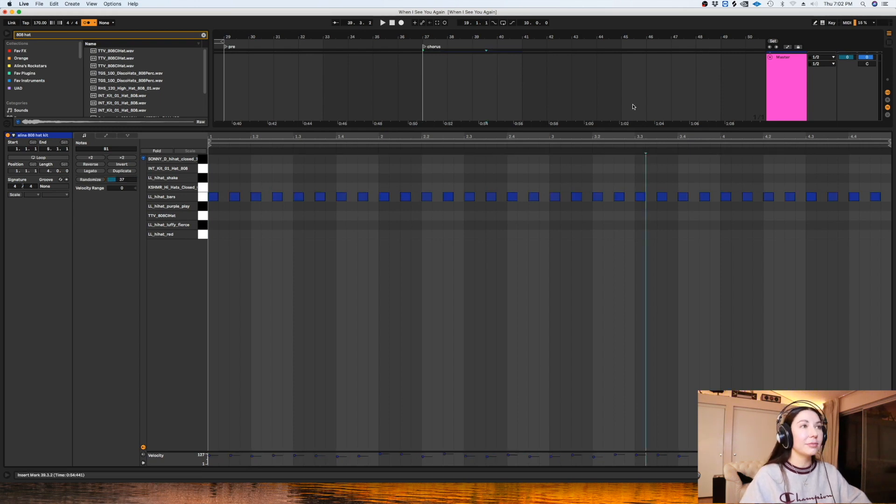
# Step: Disarm the 808 hat kit track, play the chorus from bar 37, and reopen the hat clip in the note editor
pyautogui.hotkey('shift', 'Tab')
pyautogui.click(438, 208)
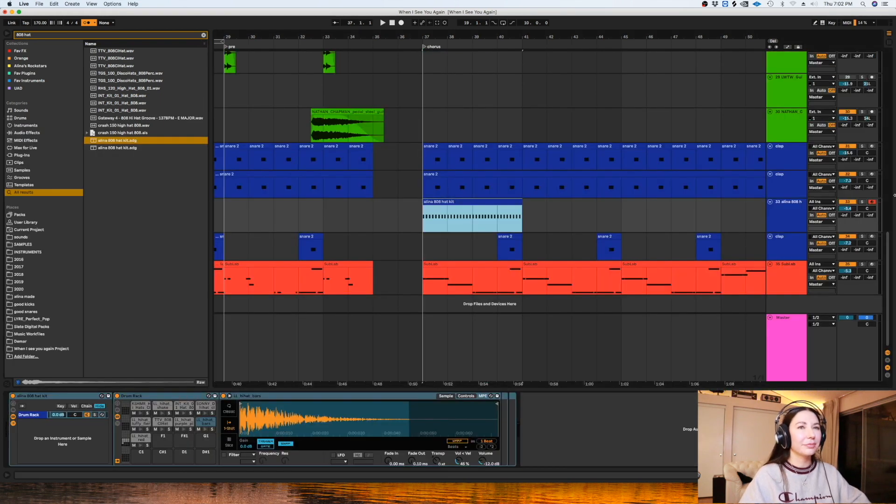
pyautogui.click(872, 202)
pyautogui.press('space')
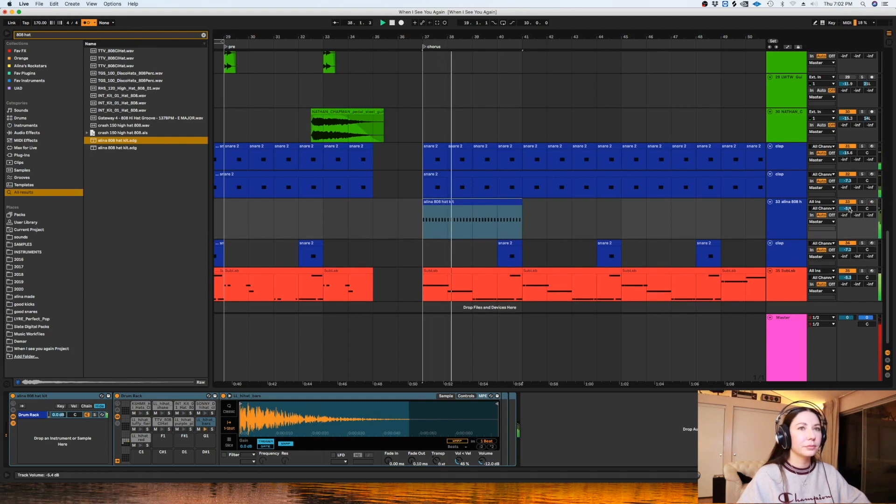
pyautogui.press('space')
pyautogui.click(516, 227)
pyautogui.hotkey('shift', 'Tab')
# Step: Try a triplet-grid hat roll on beat 2.4 of the clip, undo it and restore the straight grid
pyautogui.click(544, 231)
pyautogui.moveTo(536, 221); pyautogui.dragTo(536, 221)
pyautogui.rightClick(536, 221)
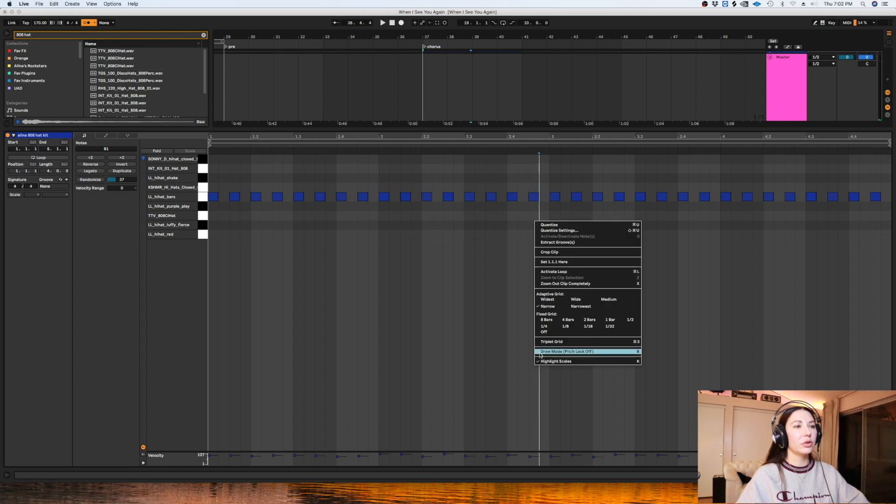
pyautogui.click(545, 344)
pyautogui.click(527, 197)
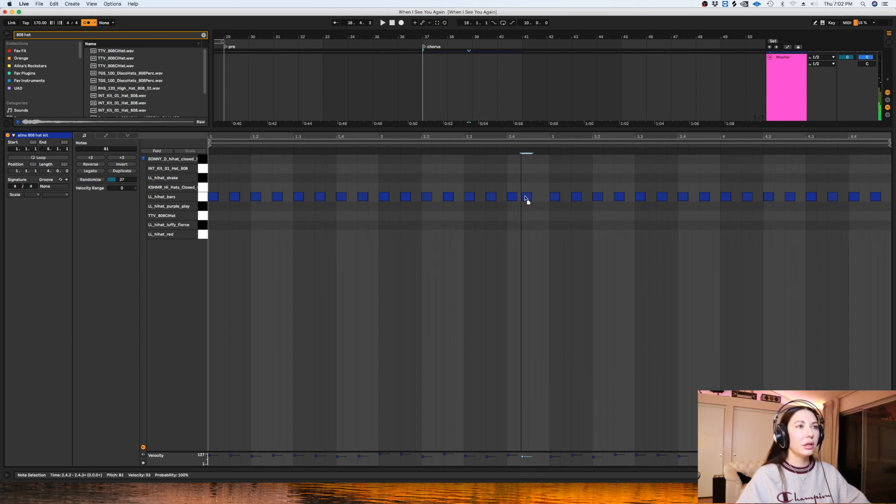
pyautogui.press('space')
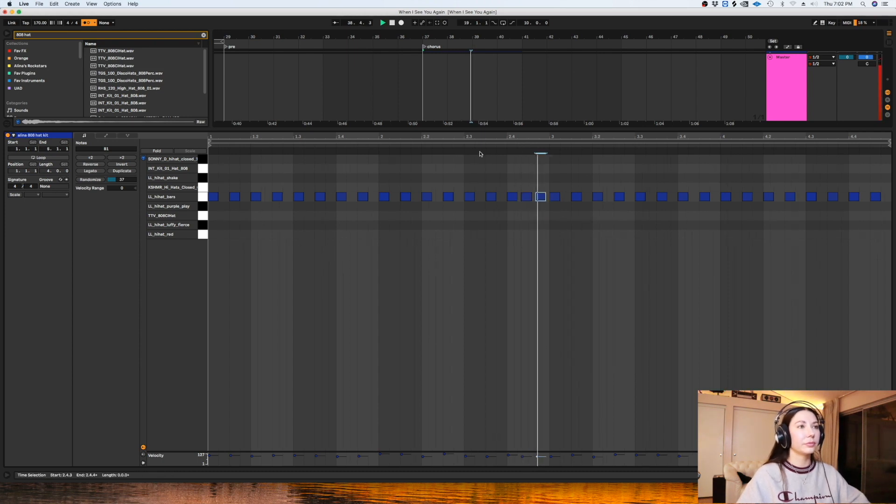
pyautogui.press('super+z')
pyautogui.rightClick(507, 224)
pyautogui.click(547, 345)
# Step: Try extra hat notes between the existing hits across beats 2.3 and 2.4, listen, and undo them
pyautogui.doubleClick(481, 197)
pyautogui.doubleClick(502, 197)
pyautogui.doubleClick(523, 197)
pyautogui.doubleClick(544, 197)
pyautogui.click(394, 141)
pyautogui.press('super+z')
pyautogui.press('space')
pyautogui.press('super+z')
pyautogui.press('super+z')
# Step: Add two extra hat notes between the existing hits on beat 2.4 and play back the roll
pyautogui.doubleClick(521, 197)
pyautogui.doubleClick(540, 196)
pyautogui.click(325, 138)
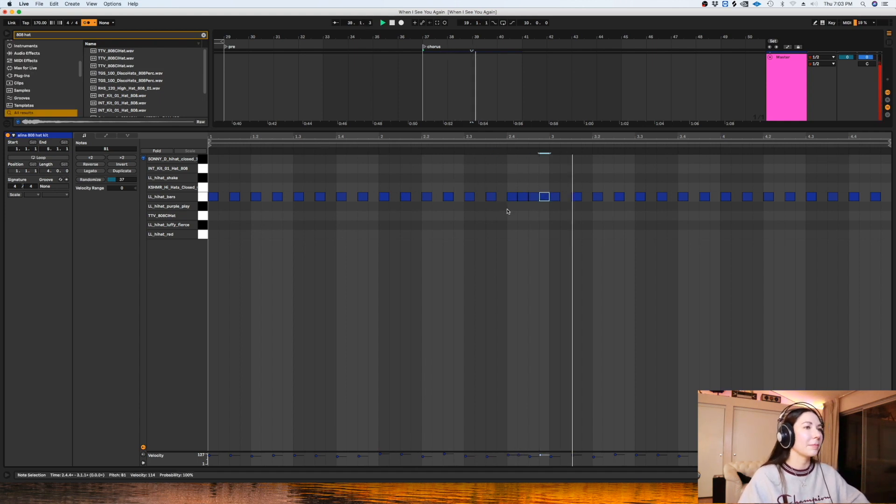
pyautogui.click(509, 455)
pyautogui.press('space')
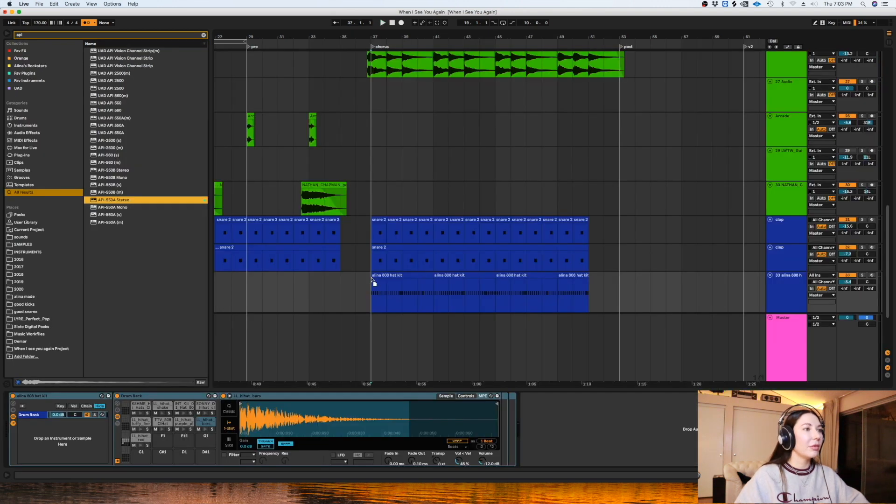
# Step: Load the API-550A Stereo equalizer onto the 808 hat track, adjust its bands, and play the hats from bar 37
pyautogui.moveTo(373, 284); pyautogui.dragTo(372, 286)
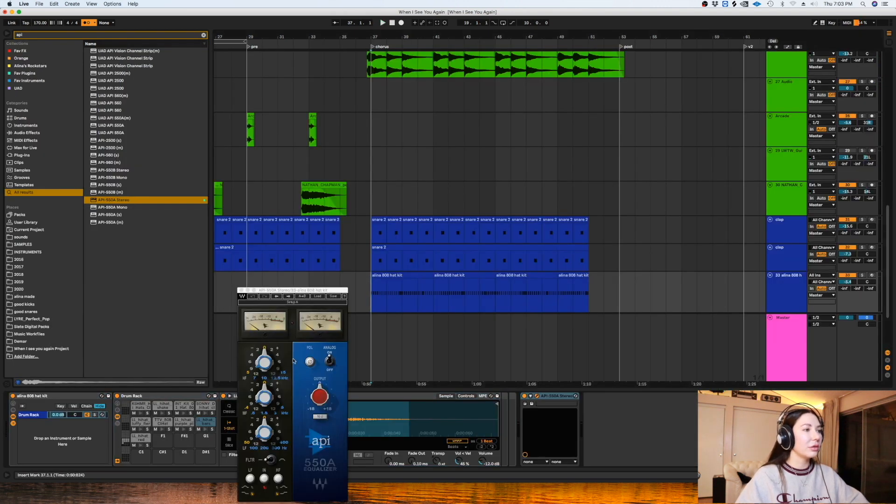
pyautogui.click(265, 379)
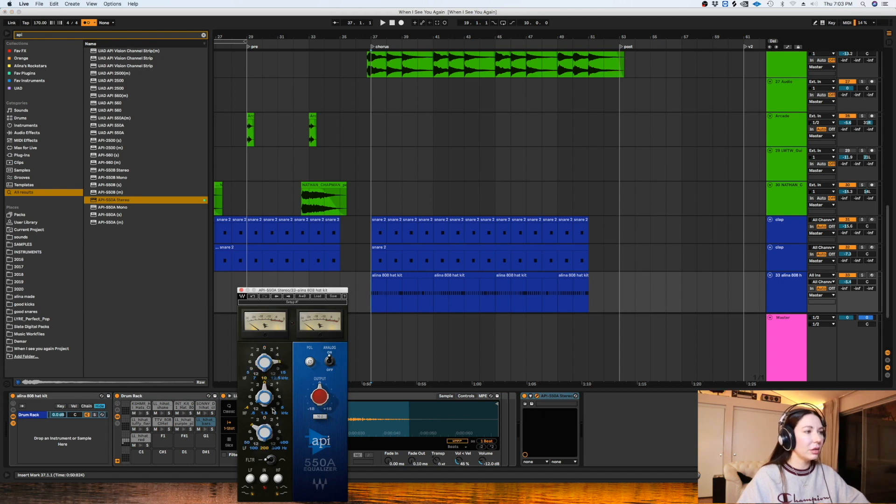
pyautogui.press('space')
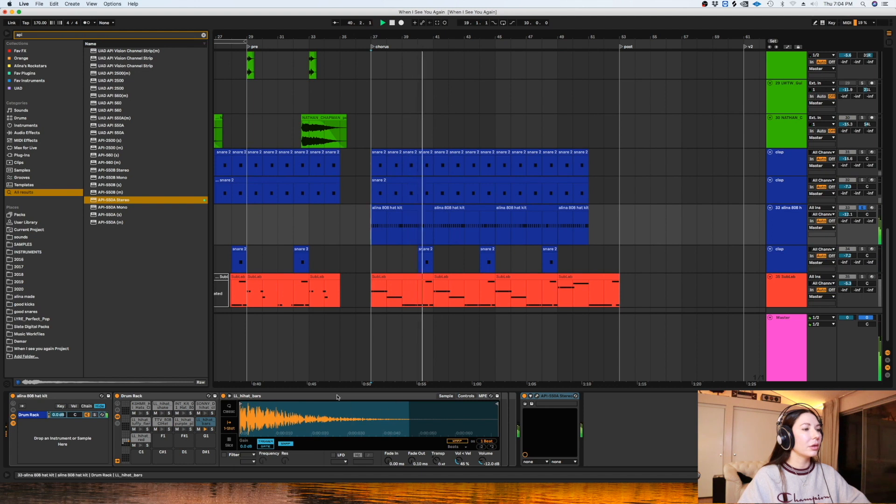
# Step: Stop playback, search the browser for "transien" and load UAD SPL Transient Designer onto the 808 hat track
pyautogui.press('space')
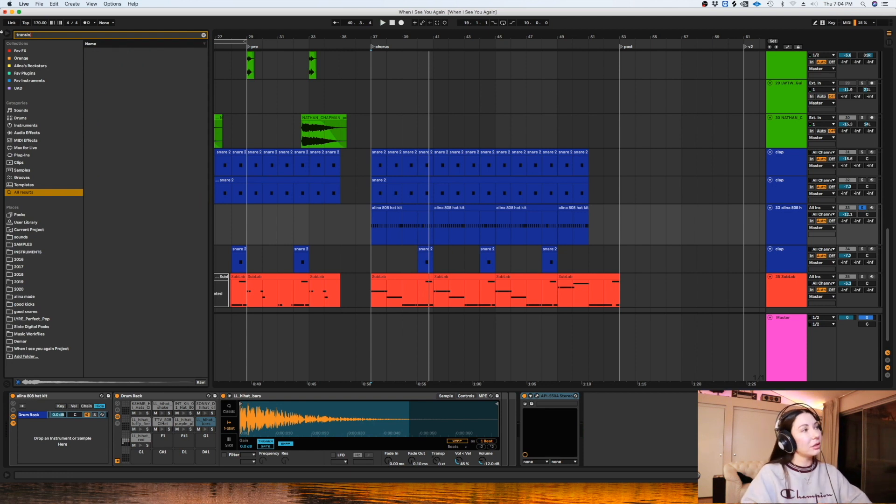
pyautogui.write('transien')
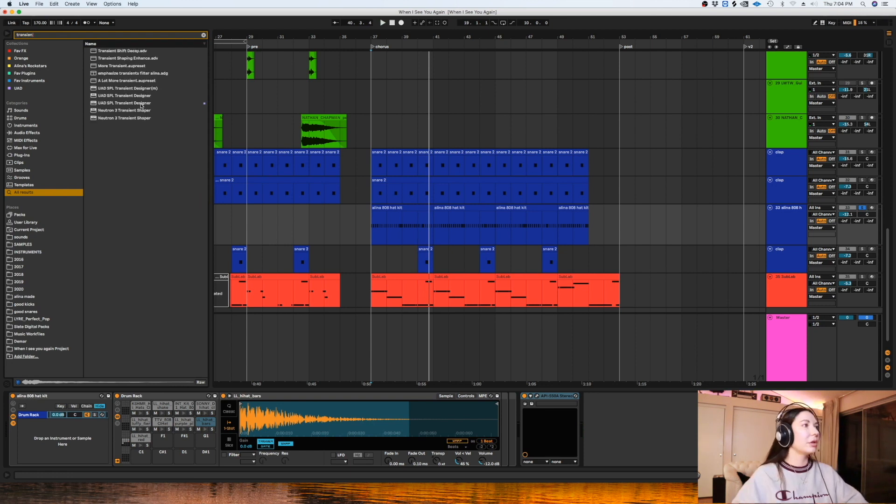
pyautogui.press('Return')
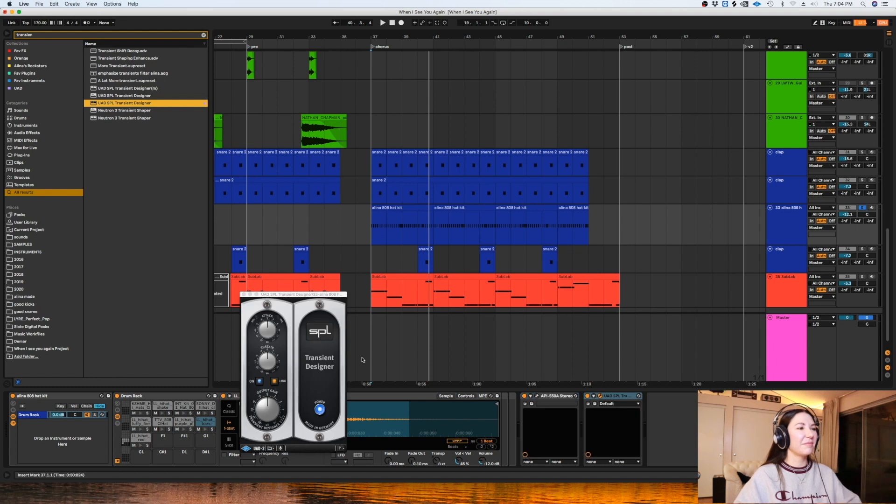
# Step: Shorten the end of the LL_hihat_bars sample, set its fade out to 17.6 ms, and play the hats
pyautogui.moveTo(499, 405); pyautogui.dragTo(386, 406)
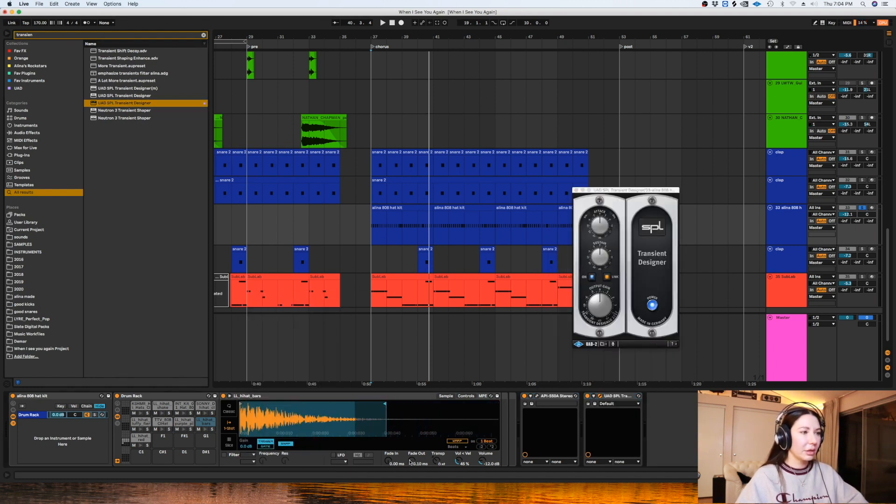
pyautogui.moveTo(411, 461); pyautogui.dragTo(412, 441)
pyautogui.press('space')
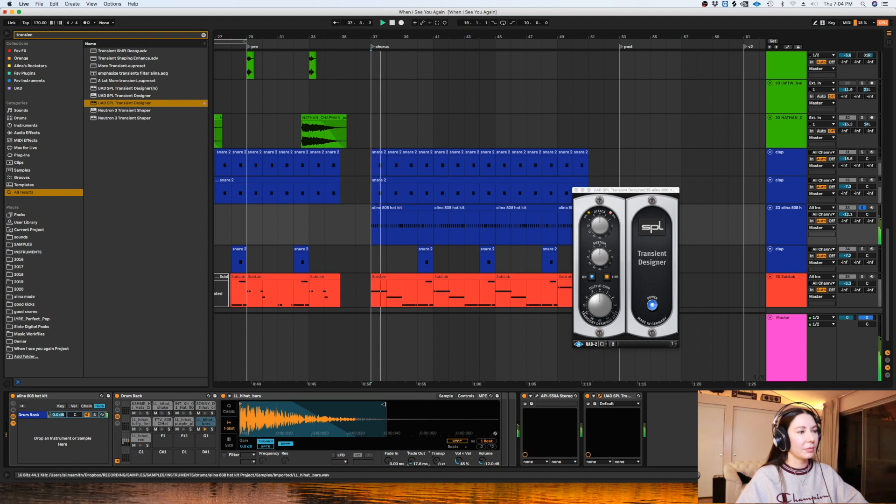
# Step: Lower the sustain and adjust the attack in the Transient Designer while listening to the soloed hats
pyautogui.click(600, 261)
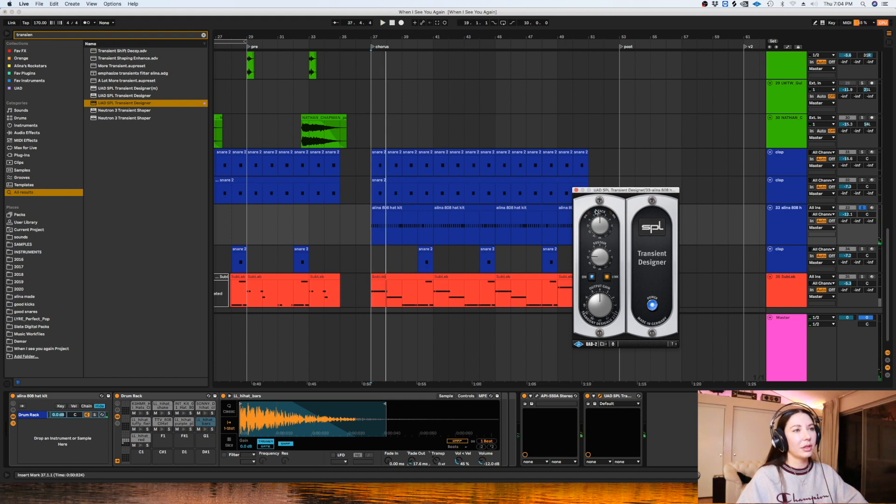
pyautogui.press('space')
pyautogui.moveTo(596, 220); pyautogui.dragTo(598, 232)
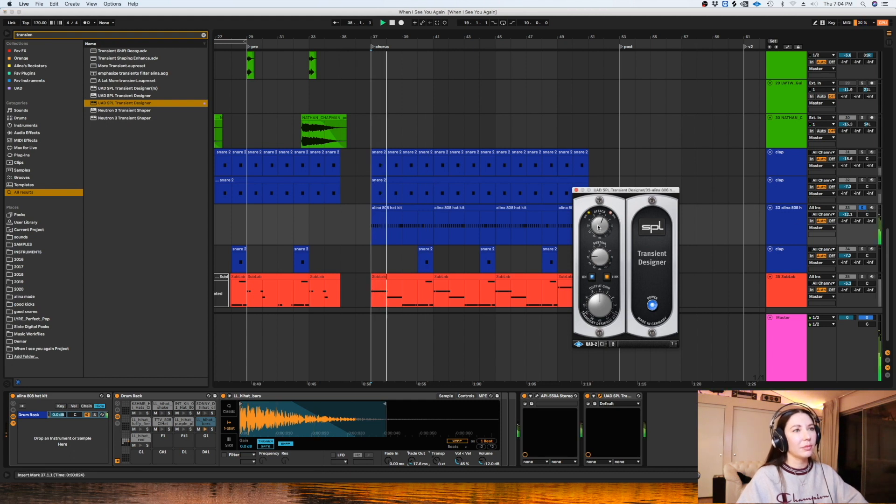
# Step: Unsolo the 808 hat track, play the chorus with the full mix, and close the Transient Designer window
pyautogui.click(862, 208)
pyautogui.press('space')
pyautogui.press('space')
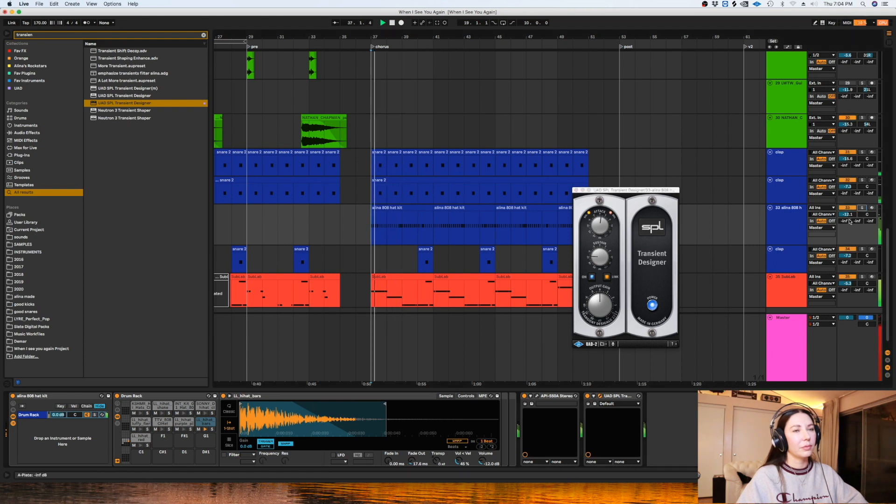
pyautogui.press('space')
pyautogui.press('space')
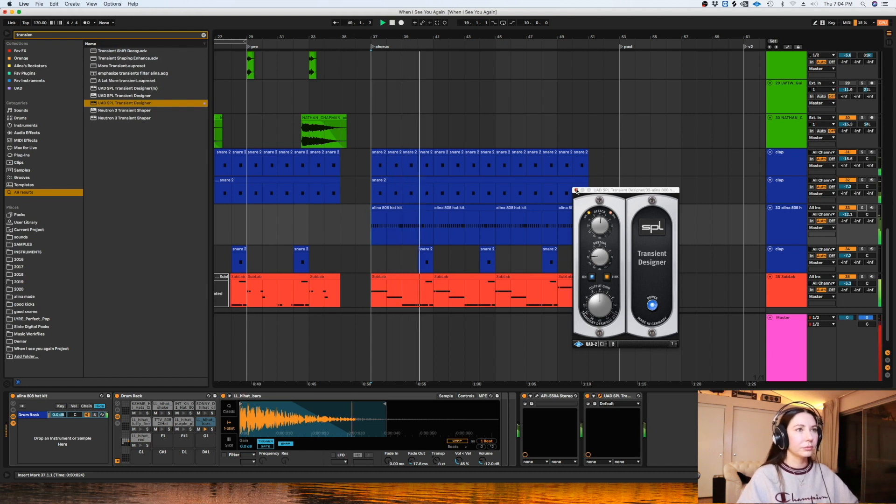
pyautogui.click(576, 190)
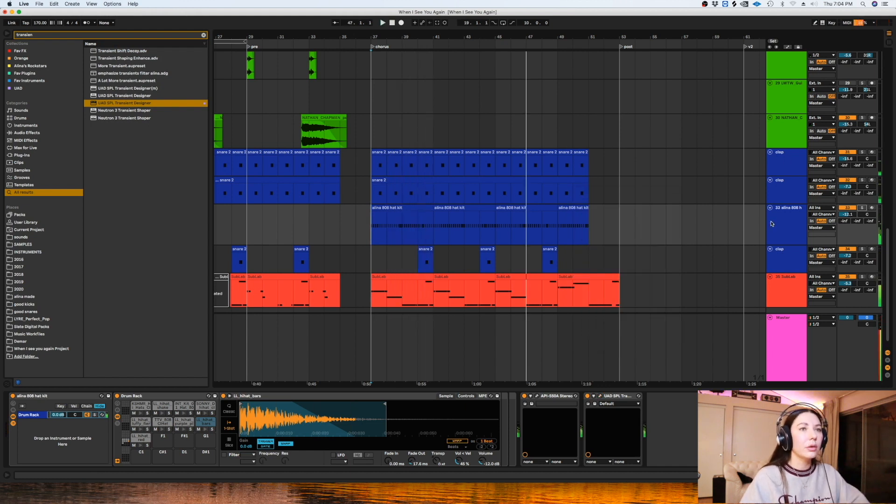
pyautogui.click(772, 223)
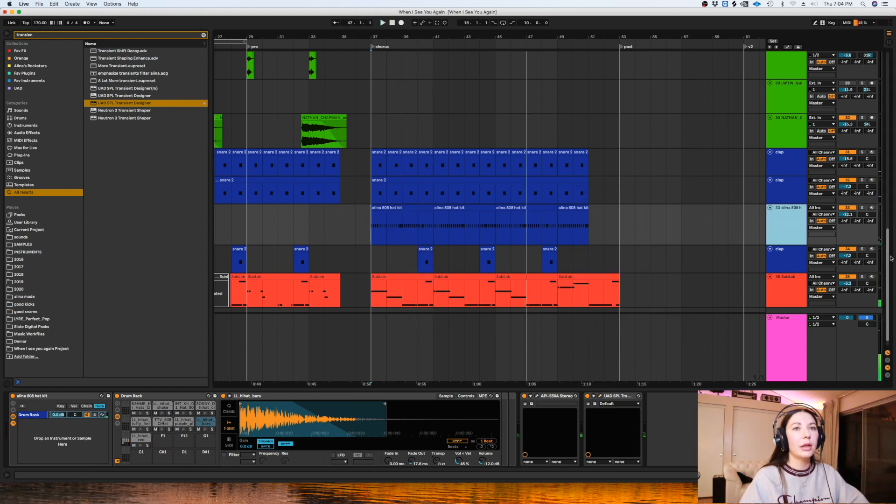
pyautogui.moveTo(890, 255); pyautogui.dragTo(879, 140)
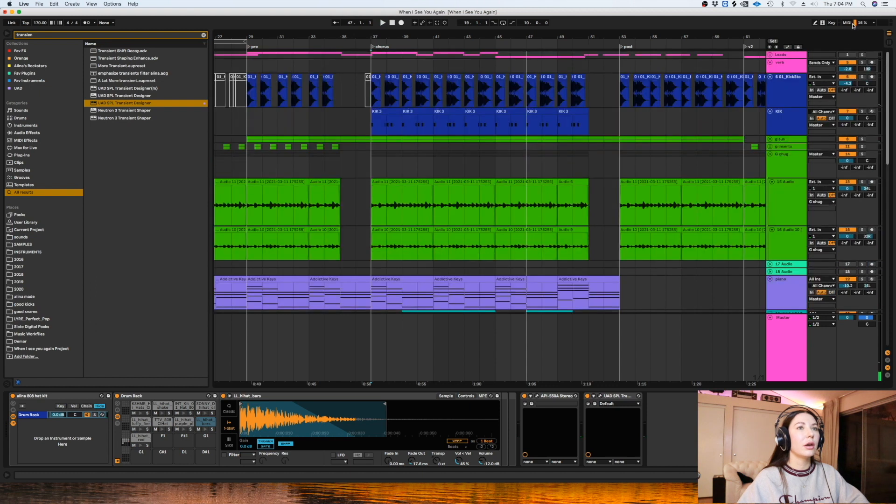
pyautogui.scroll(-5, 814, 140)
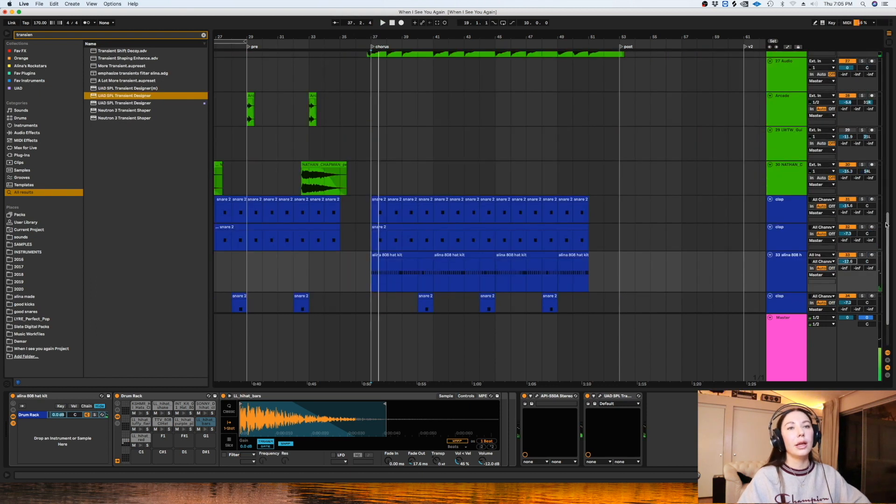
pyautogui.scroll(5, 814, 52)
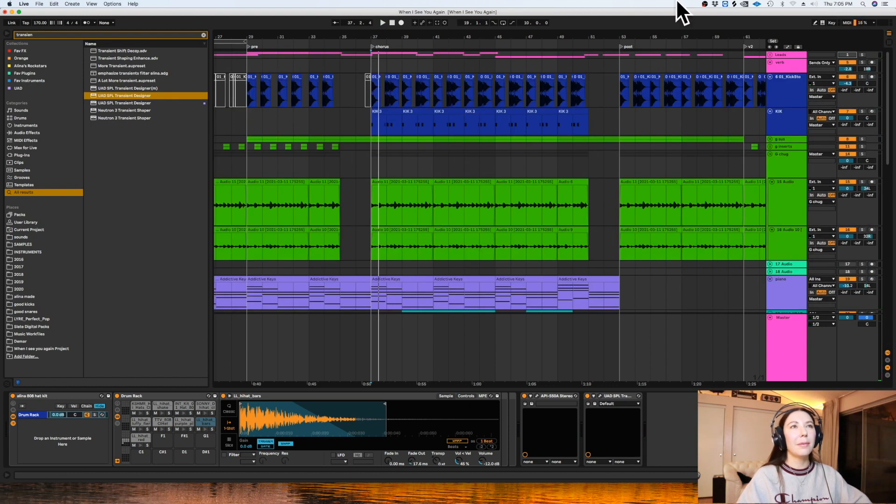
# Step: Switch to Splice, filter the library's drum samples to a BPM range starting at 160, and return to Live
pyautogui.click(728, 4)
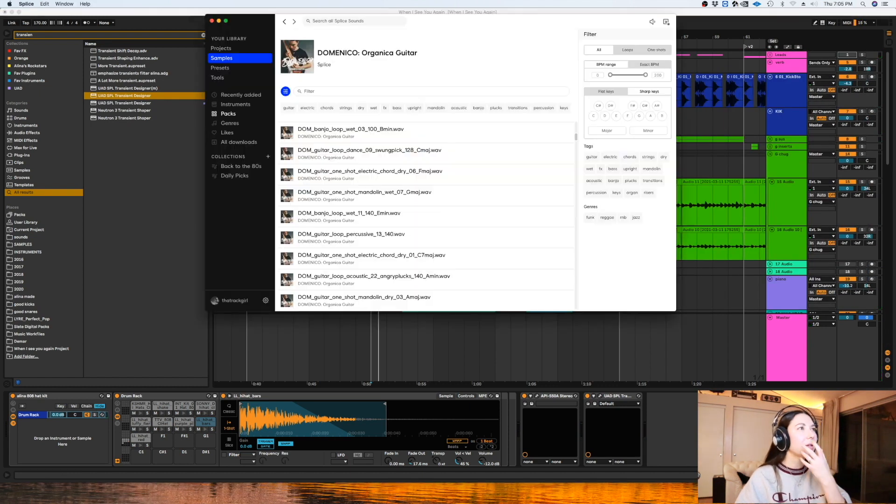
pyautogui.click(234, 104)
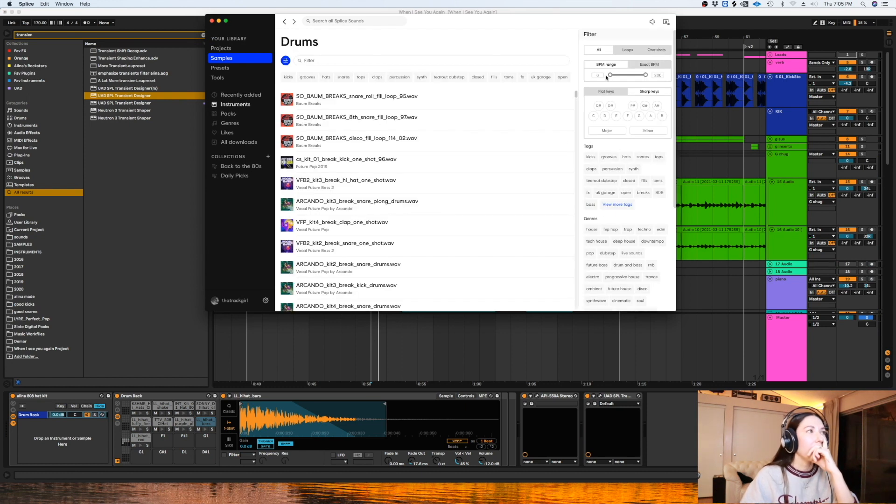
pyautogui.moveTo(607, 76); pyautogui.dragTo(628, 80)
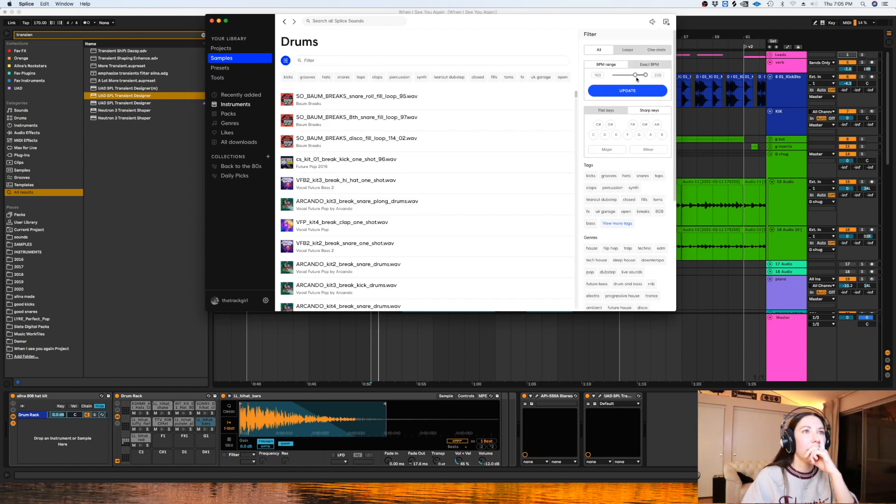
pyautogui.click(640, 88)
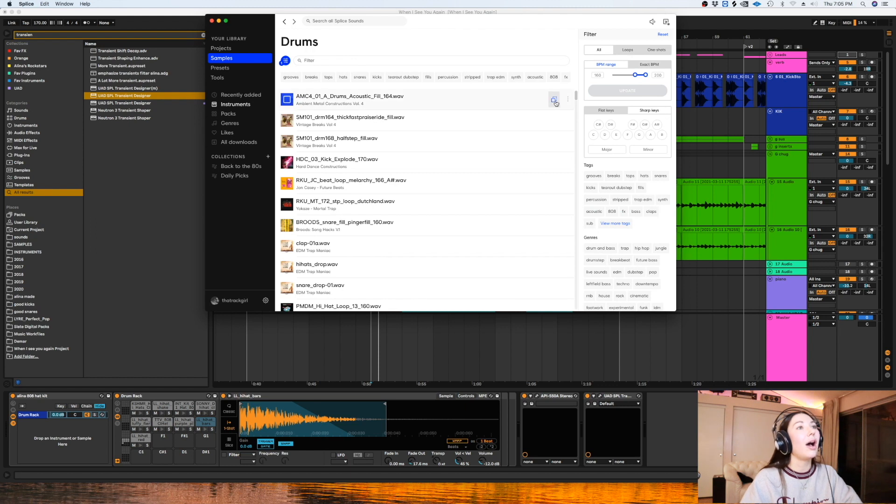
pyautogui.click(465, 335)
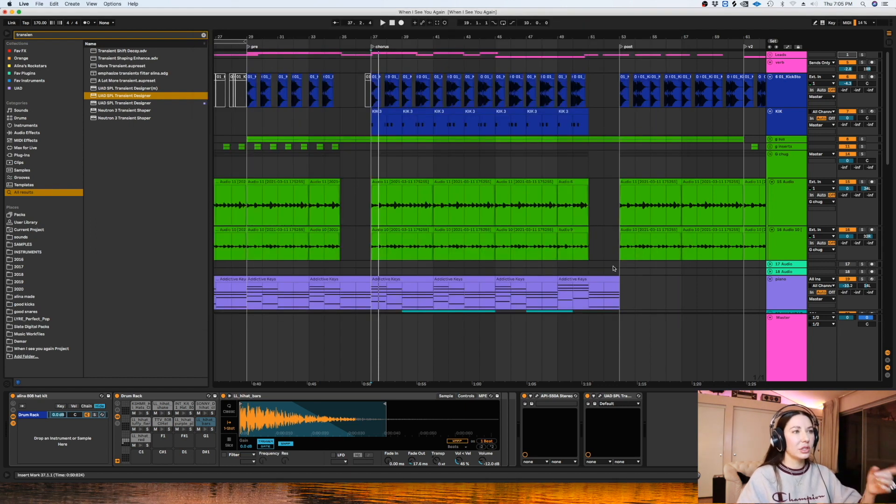
# Step: Add an audio track below the 808 hats and place the AMC4_01 sample at the chorus start, trimmed to one bar
pyautogui.scroll(-10, 874, 170)
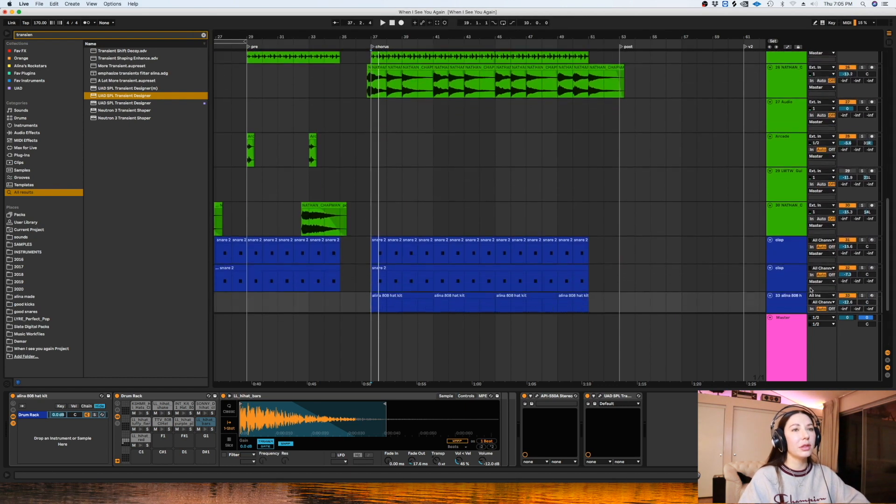
pyautogui.moveTo(889, 254); pyautogui.dragTo(889, 278)
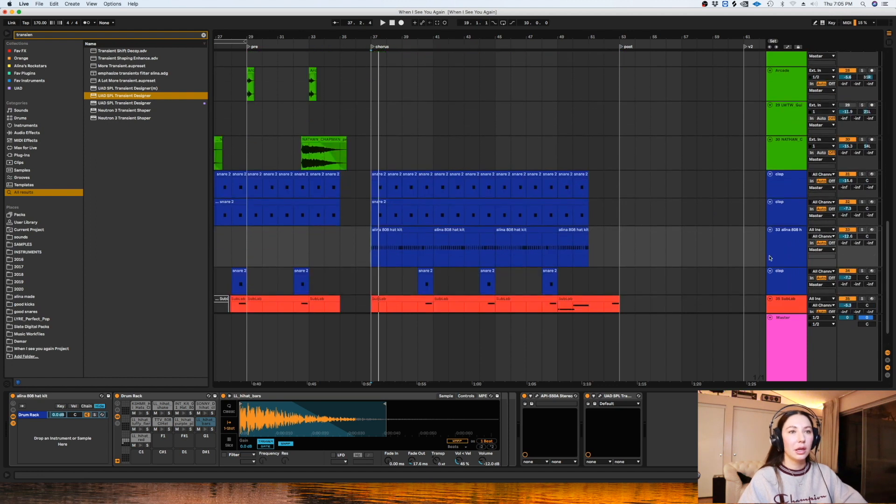
pyautogui.press('super+t')
pyautogui.press('super+v')
pyautogui.moveTo(465, 283); pyautogui.dragTo(389, 282)
pyautogui.click(377, 270)
pyautogui.moveTo(449, 285); pyautogui.dragTo(418, 285)
pyautogui.press('Delete')
# Step: Repeat the one-bar AMC4 clip through the chorus to bar 51 and set its track volume to -8.7 dB during playback
pyautogui.click(378, 271)
pyautogui.press('super+d')
pyautogui.press('super+d')
pyautogui.press('super+d')
pyautogui.click(367, 286)
pyautogui.press('space')
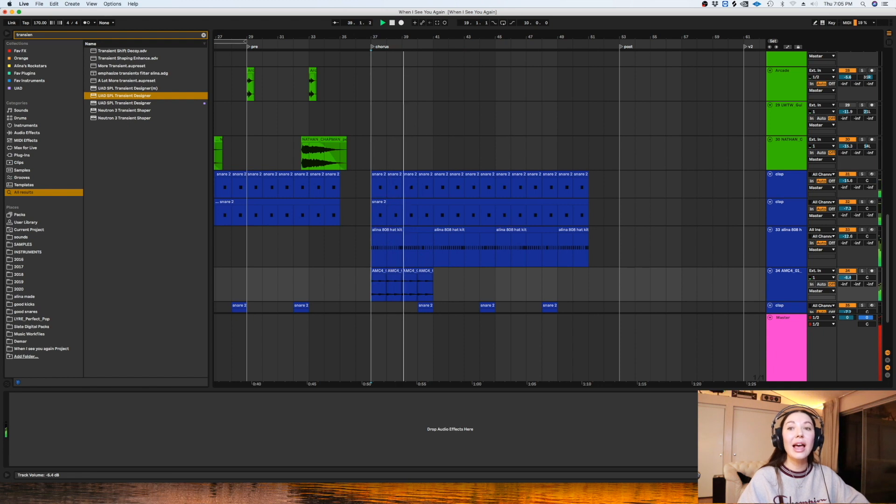
pyautogui.click(426, 271)
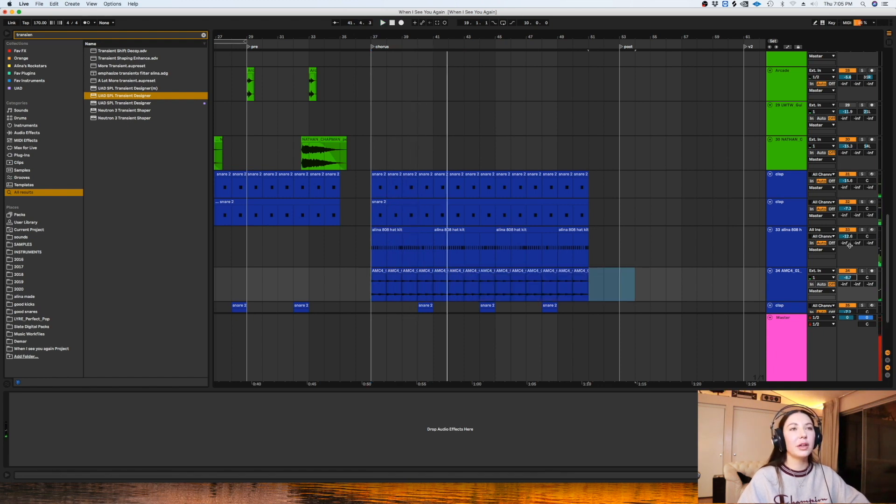
pyautogui.click(619, 216)
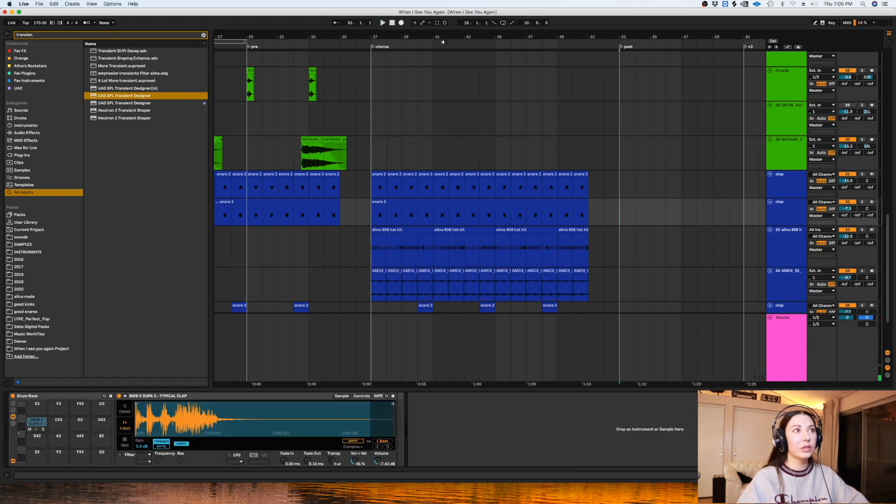
pyautogui.click(370, 146)
pyautogui.press('space')
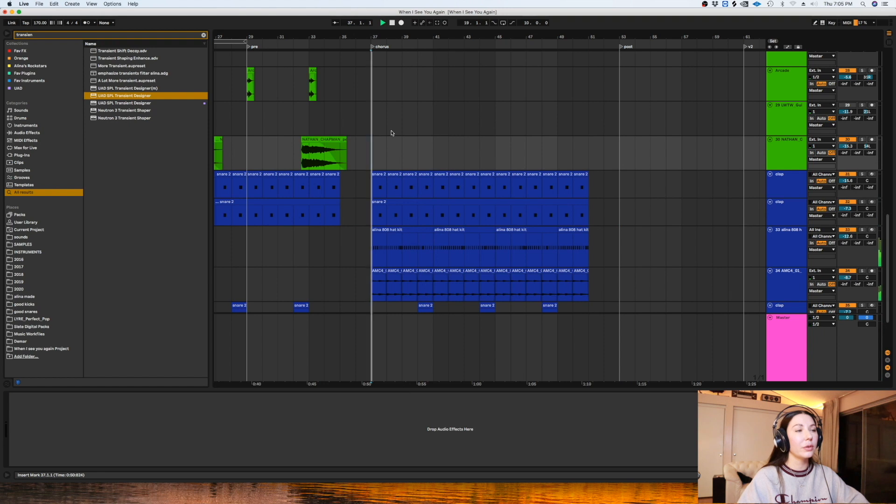
# Step: Insert another audio track below the AMC4 track and color it the same blue as the drum tracks
pyautogui.click(793, 285)
pyautogui.press('super+t')
pyautogui.rightClick(779, 303)
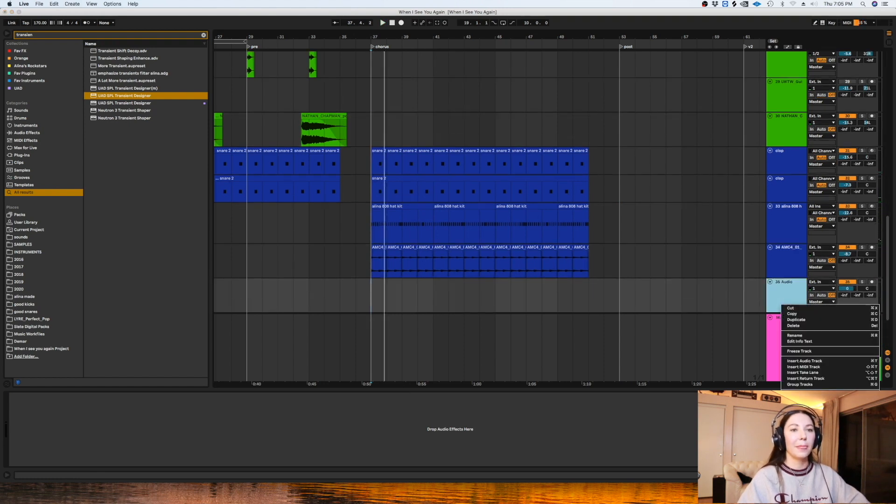
pyautogui.click(508, 220)
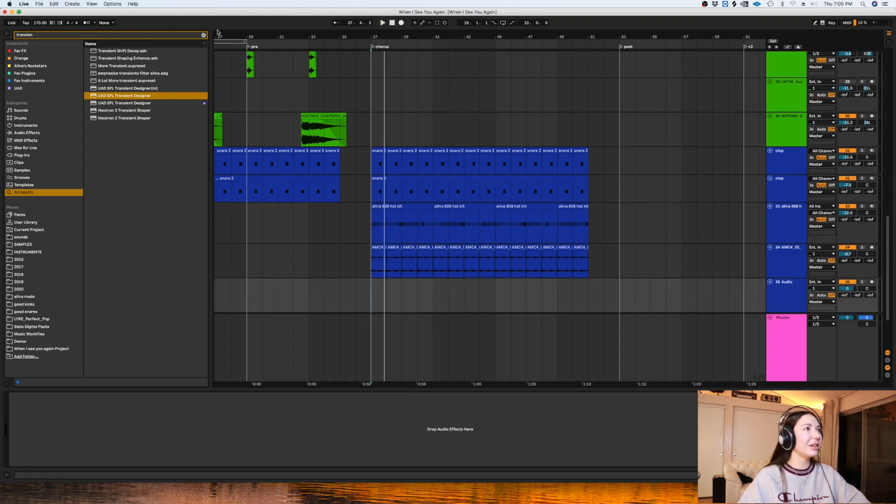
# Step: Search the browser for "crash" and place TRAVIS_BARKER_crash_one_shot_07.wav on the new track at the chorus start
pyautogui.click(203, 35)
pyautogui.write('crash')
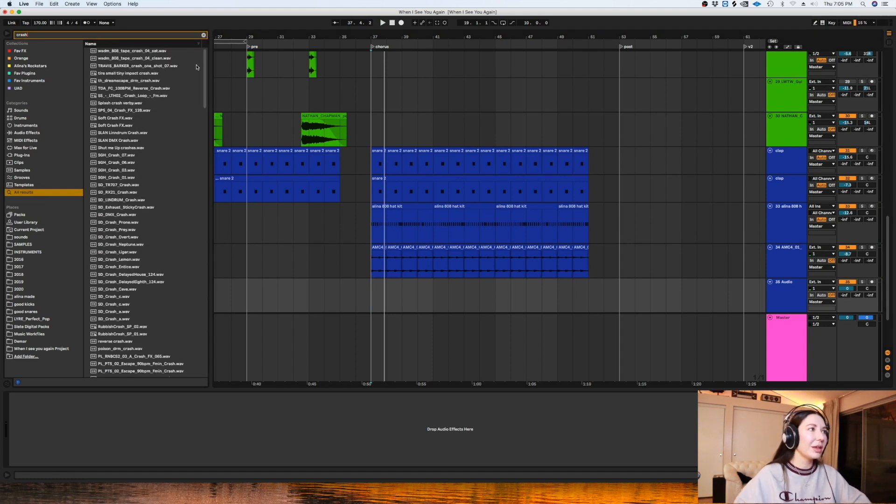
pyautogui.click(133, 66)
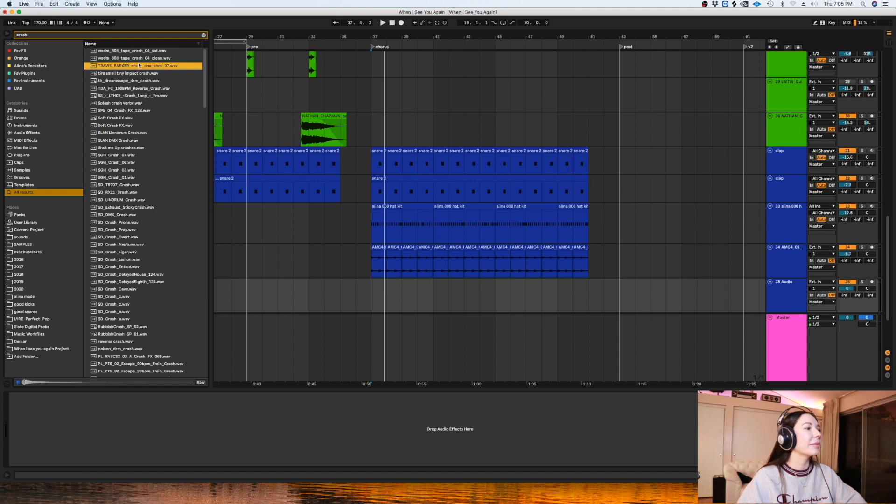
pyautogui.moveTo(206, 196); pyautogui.dragTo(370, 289)
# Step: Play into the chorus, turn off warping for the crash clip, and close its clip view
pyautogui.click(335, 285)
pyautogui.press('space')
pyautogui.doubleClick(376, 282)
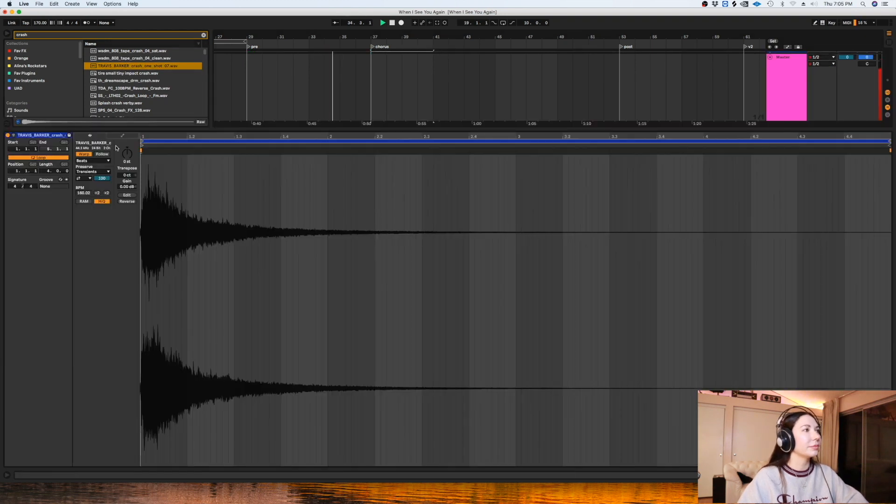
pyautogui.click(85, 155)
pyautogui.hotkey('shift', 'Tab')
# Step: Copy the crash in front of the chorus, reverse the copy so it ends at bar 37, and give it a fade-in
pyautogui.moveTo(409, 207); pyautogui.dragTo(365, 211)
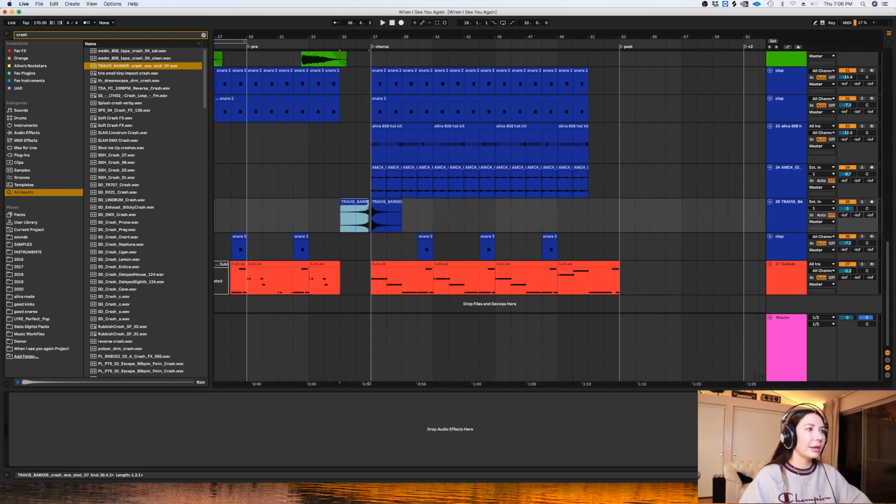
pyautogui.press('r')
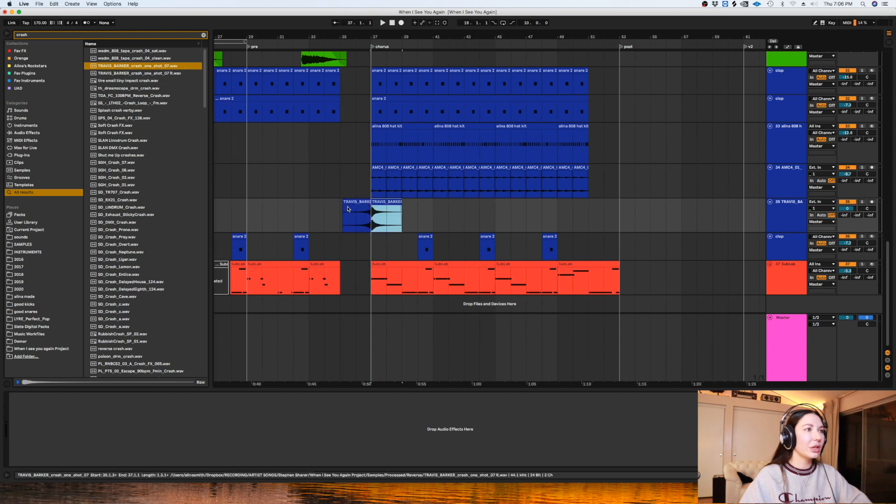
pyautogui.moveTo(344, 206); pyautogui.dragTo(363, 207)
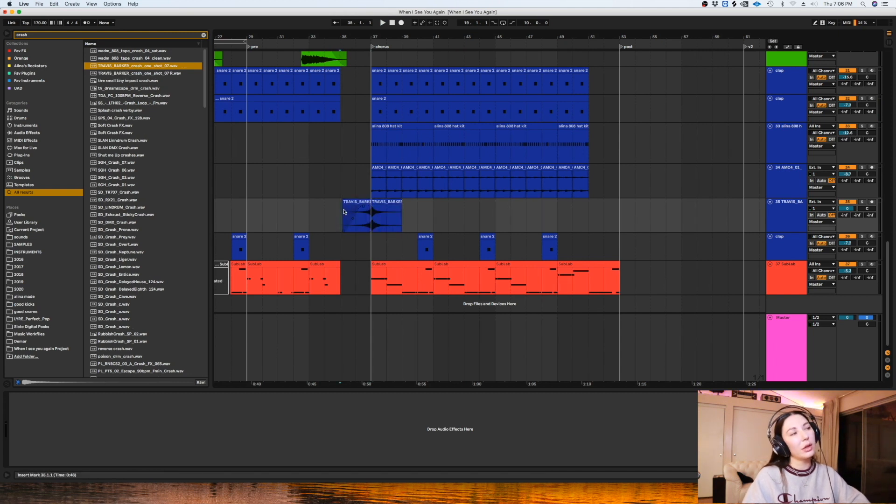
# Step: Play the transition into the chorus and lower the crash track's volume
pyautogui.press('space')
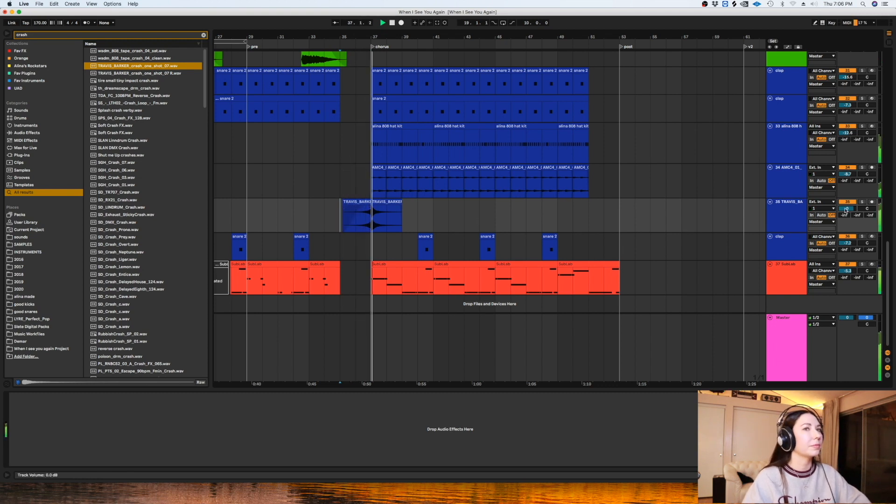
pyautogui.moveTo(848, 209); pyautogui.dragTo(848, 217)
pyautogui.press('space')
# Step: Move the AMC4 clips to the post section at bar 53 and insert a blue audio track below the 808 hats
pyautogui.moveTo(602, 182); pyautogui.dragTo(628, 184)
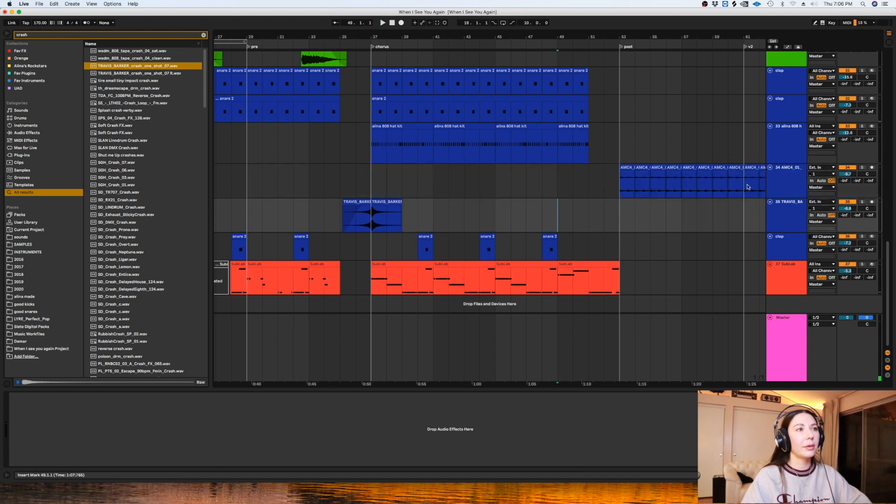
pyautogui.click(793, 158)
pyautogui.press('super+t')
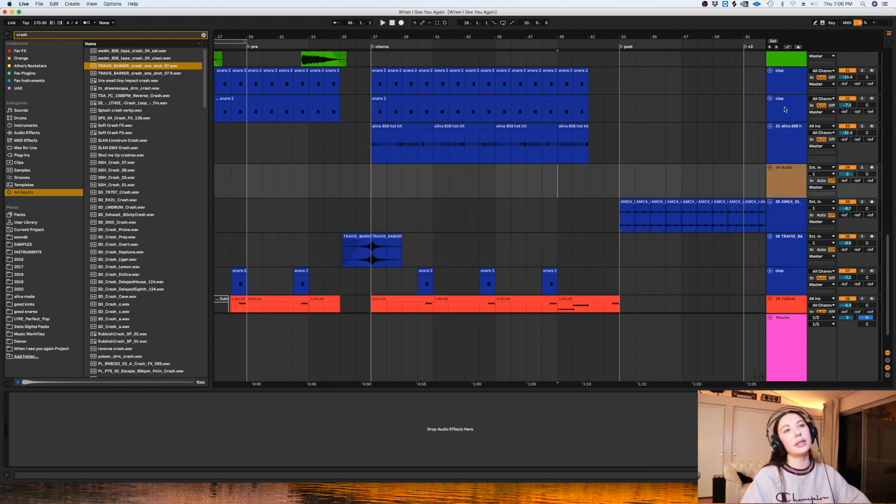
pyautogui.rightClick(783, 185)
pyautogui.click(846, 338)
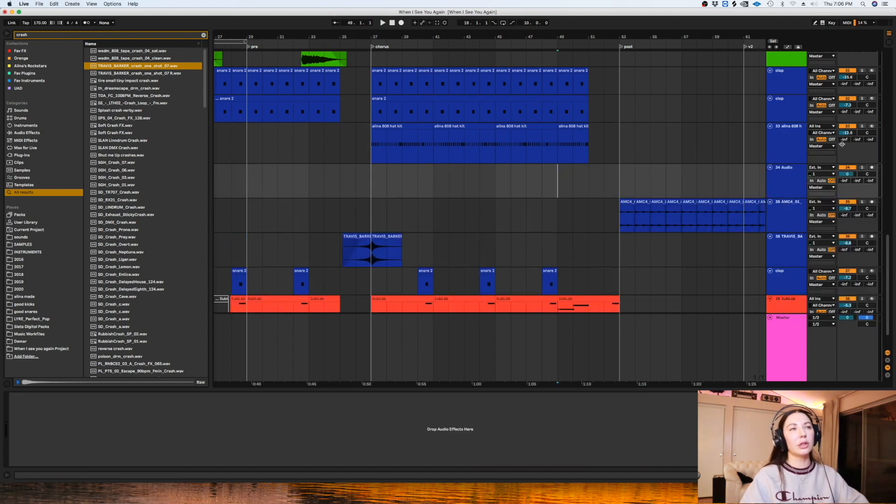
# Step: Switch to Splice and place PMDM_Hi_Hat_Loop_13_160.wav on the new track at the chorus start in Live
pyautogui.click(736, 5)
pyautogui.scroll(-3, 464, 132)
pyautogui.scroll(-3, 464, 132)
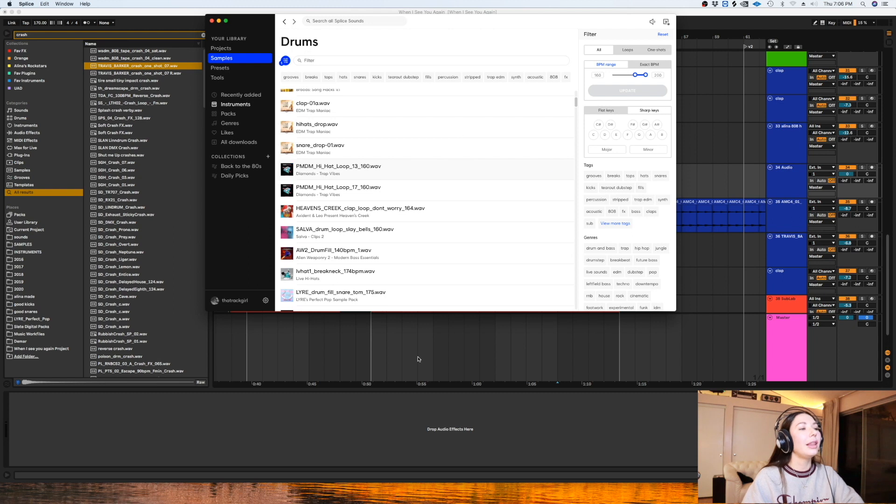
pyautogui.click(434, 380)
pyautogui.moveTo(374, 194); pyautogui.dragTo(374, 191)
pyautogui.press('z')
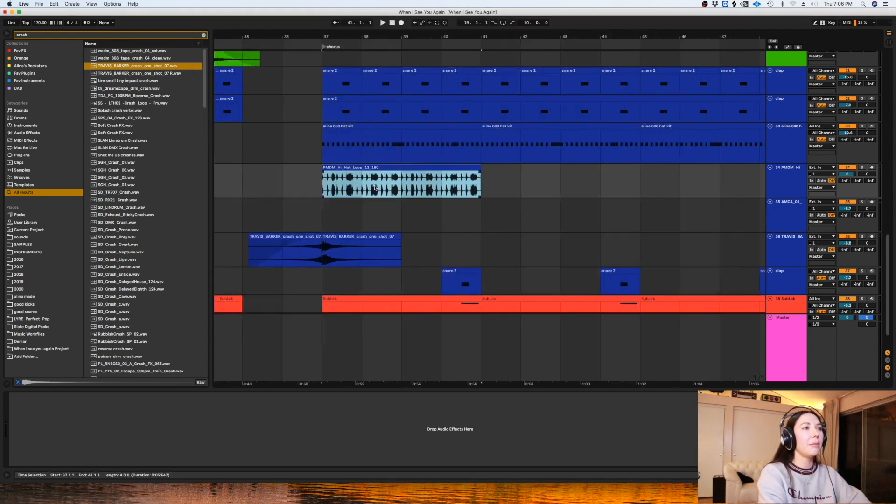
# Step: Cut the start of the hi-hat loop and the section after its first burst in bar 37
pyautogui.moveTo(321, 384); pyautogui.dragTo(500, 298)
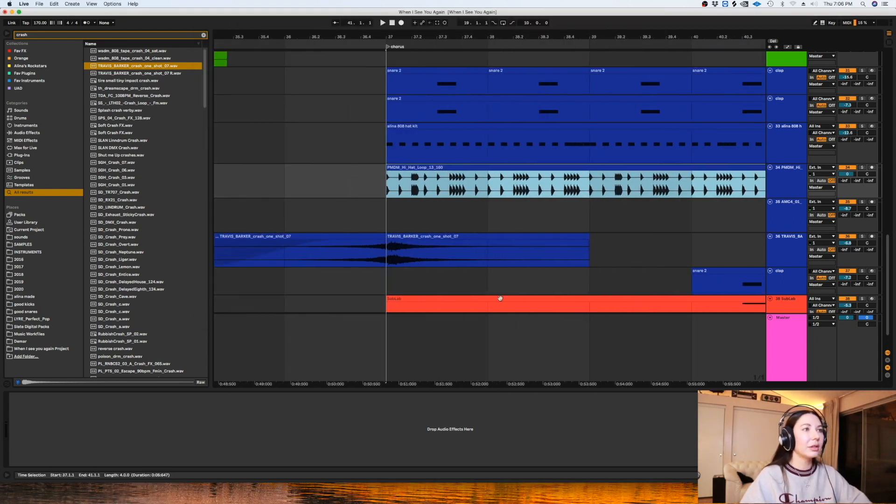
pyautogui.moveTo(387, 180); pyautogui.dragTo(408, 183)
pyautogui.rightClick(453, 183)
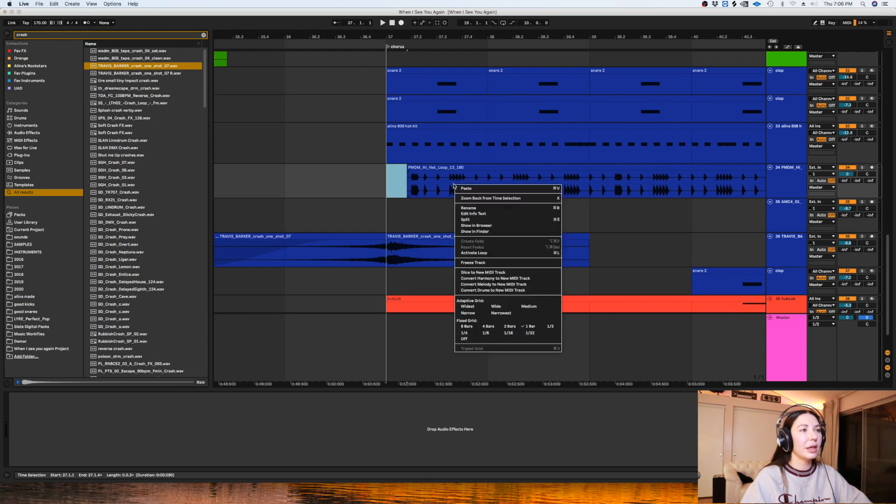
pyautogui.click(449, 225)
pyautogui.moveTo(445, 183); pyautogui.dragTo(423, 183)
pyautogui.press('Delete')
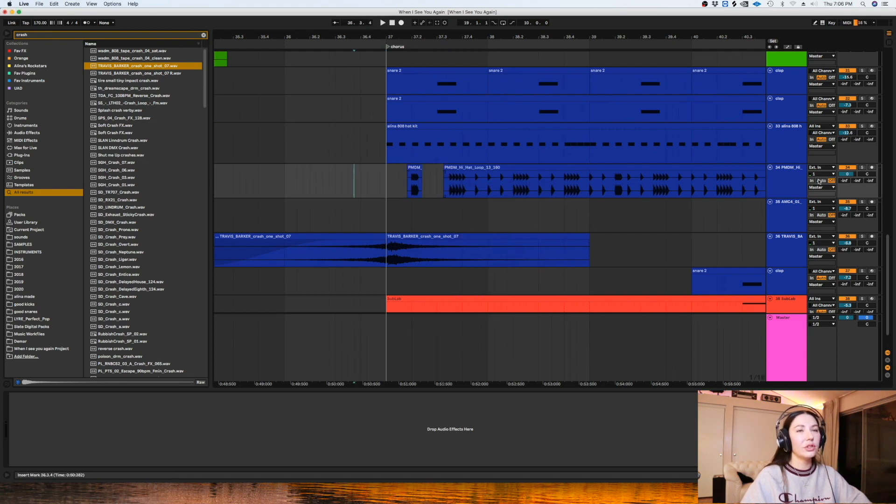
# Step: Play the chorus and lower the hi-hat loop track's volume to about -10 dB
pyautogui.press('space')
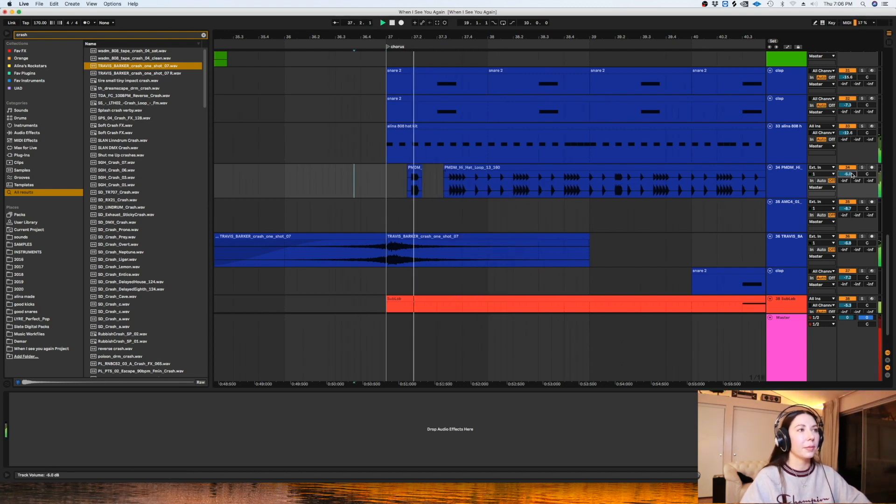
pyautogui.moveTo(848, 174); pyautogui.dragTo(848, 180)
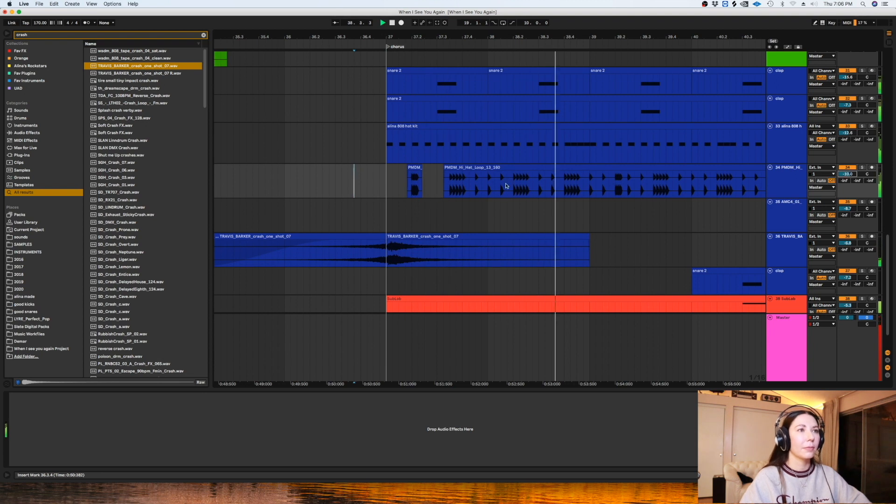
pyautogui.press('space')
# Step: Delete the rest of the hi-hat loop except the bursts in bar 37 and late in bar 38, and play the result
pyautogui.moveTo(563, 186); pyautogui.dragTo(611, 184)
pyautogui.press('Delete')
pyautogui.keyDown('shift'); pyautogui.click(764, 184); pyautogui.keyUp('shift')
pyautogui.press('Delete')
pyautogui.moveTo(469, 185); pyautogui.dragTo(436, 185)
pyautogui.press('Delete')
pyautogui.click(342, 185)
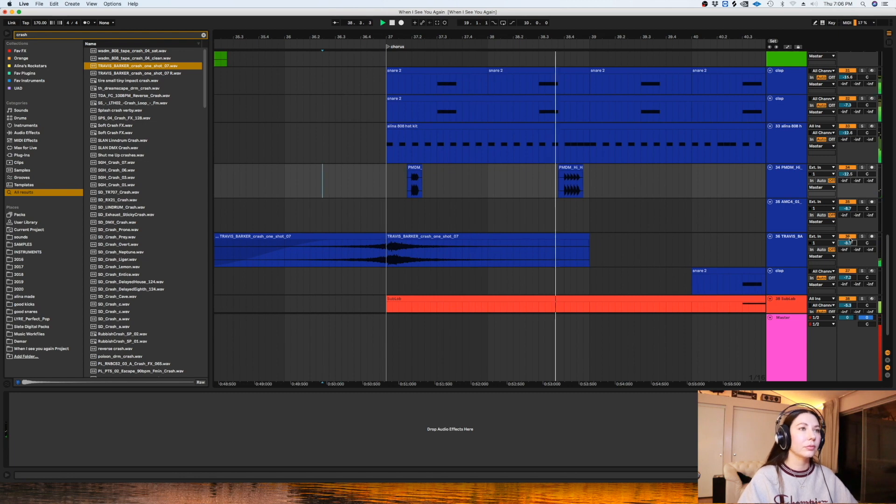
pyautogui.press('space')
# Step: Replace the hi-hat fragments with KSHMR_Acoustic_Hat_Loop_17_160.wav from Splice, placed at the chorus start
pyautogui.moveTo(749, 182); pyautogui.dragTo(767, 180)
pyautogui.click(660, 182)
pyautogui.moveTo(614, 182); pyautogui.dragTo(366, 182)
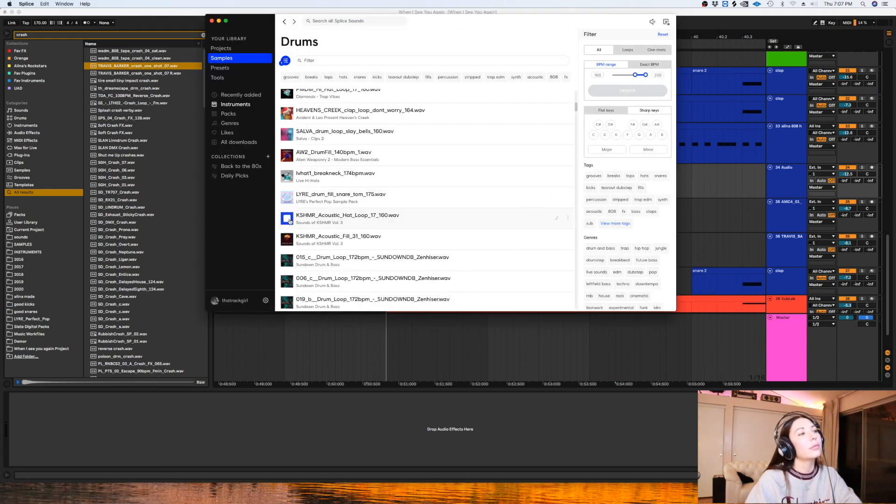
pyautogui.moveTo(353, 362); pyautogui.dragTo(392, 182)
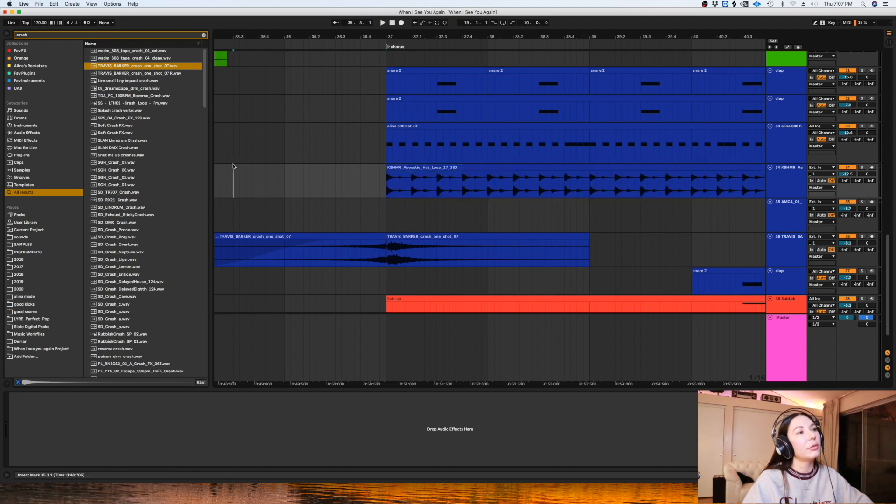
# Step: Lower the acoustic hat loop track's volume to -21.7 dB while playing the chorus
pyautogui.moveTo(848, 174); pyautogui.dragTo(847, 179)
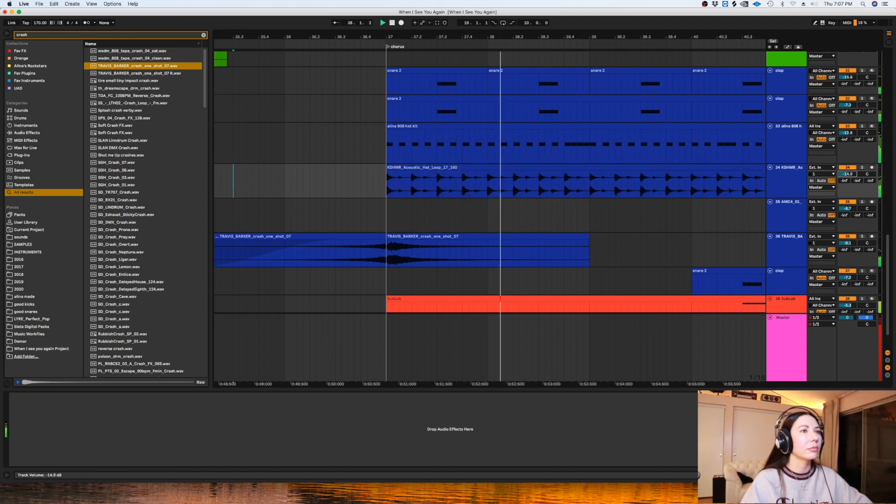
pyautogui.click(706, 214)
pyautogui.press('-')
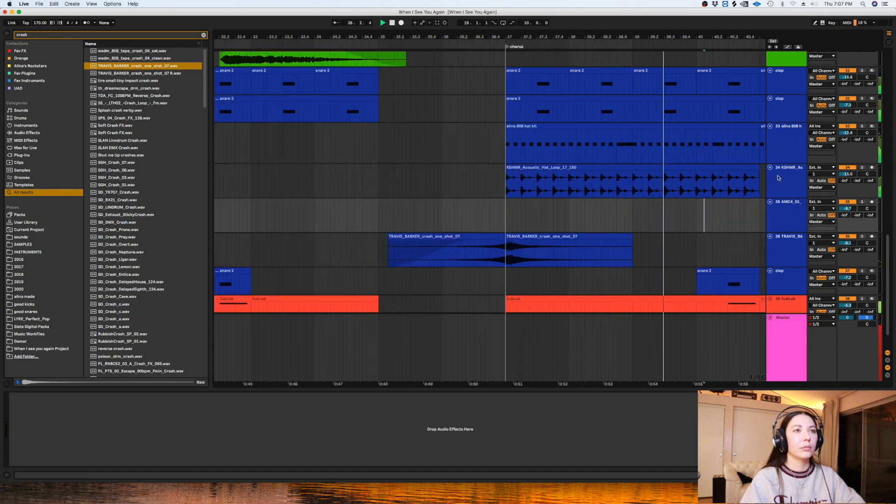
pyautogui.press('-')
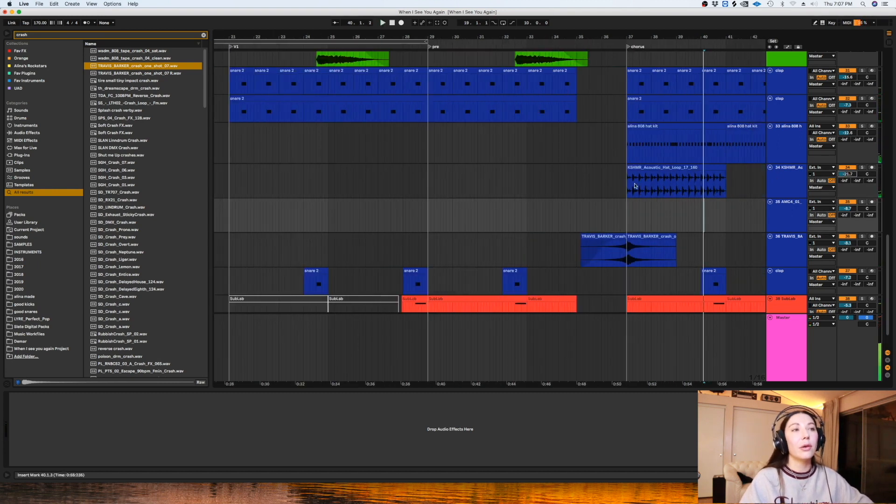
# Step: Duplicate the acoustic hat loop three times so it runs through the chorus up to bar 53
pyautogui.click(585, 183)
pyautogui.moveTo(569, 382); pyautogui.dragTo(424, 380)
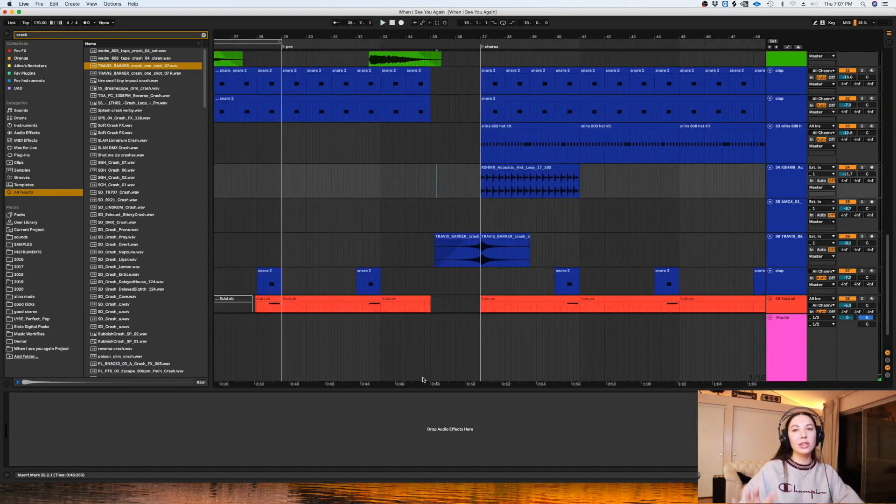
pyautogui.click(521, 166)
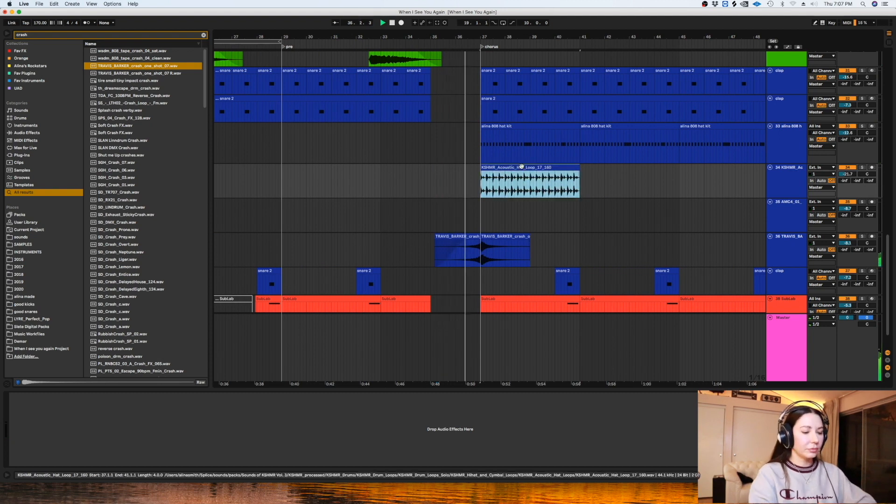
pyautogui.hotkey('ctrl', 'd')
pyautogui.press('-')
pyautogui.press('-')
pyautogui.hotkey('ctrl', 'd')
pyautogui.hotkey('ctrl', 'd')
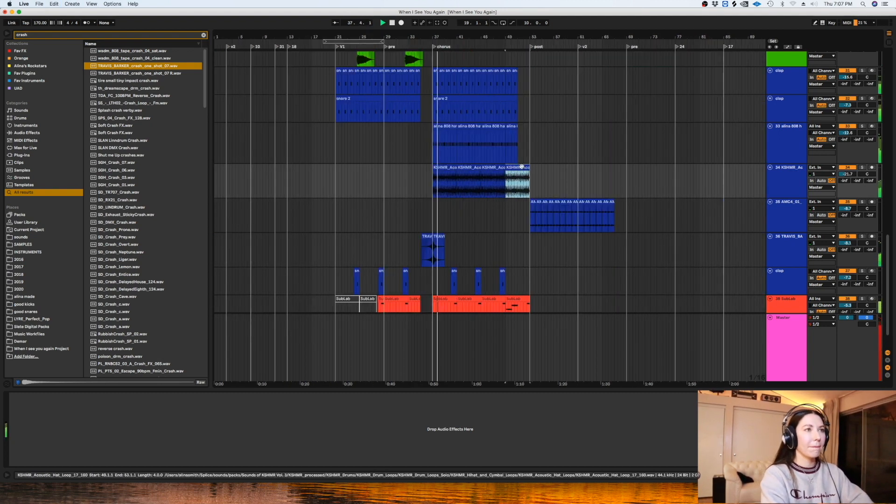
pyautogui.hotkey('ctrl', 'd')
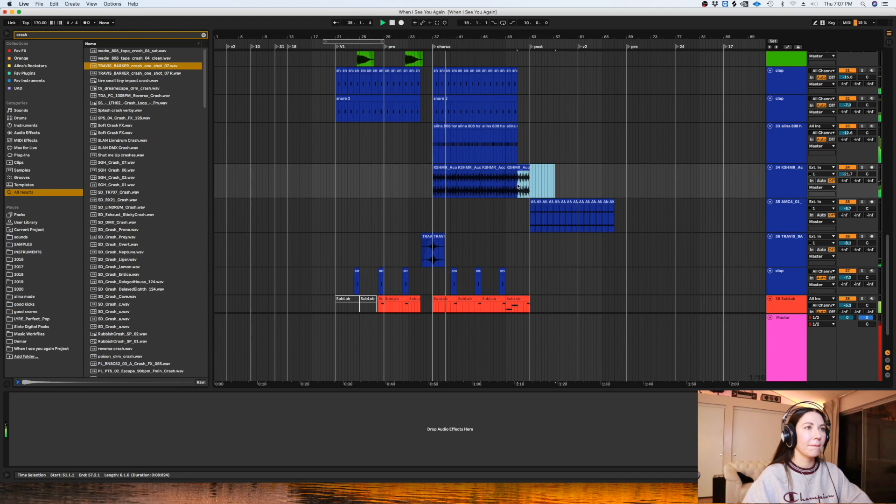
# Step: Lower the acoustic hat loop track's volume to -23.2 dB and delete the part of its last clip beyond bar 51
pyautogui.click(846, 168)
pyautogui.click(848, 168)
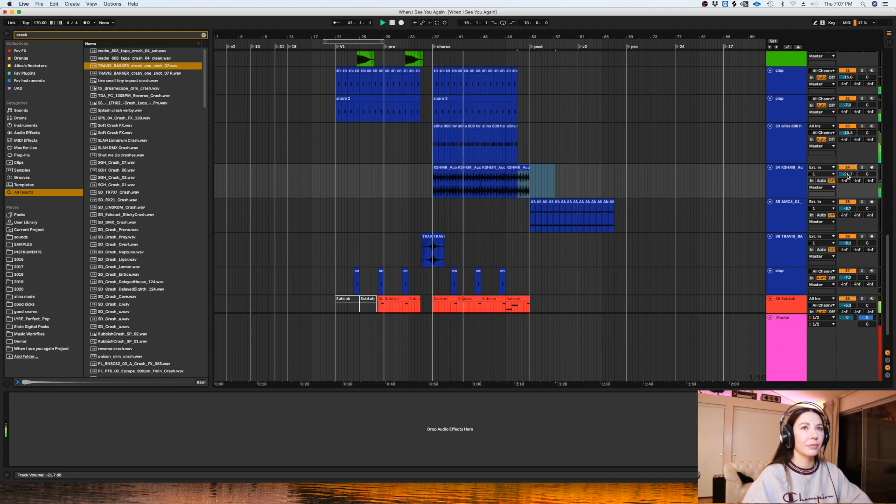
pyautogui.moveTo(849, 175); pyautogui.dragTo(848, 180)
pyautogui.click(518, 176)
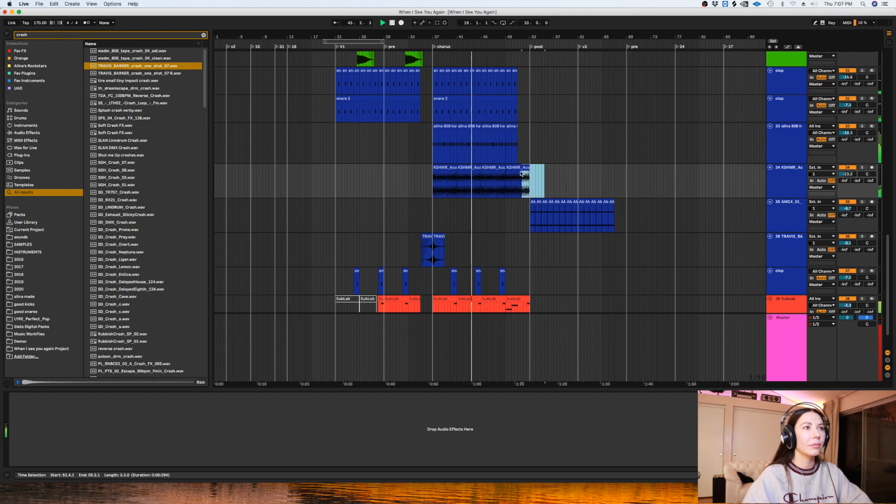
pyautogui.click(524, 173)
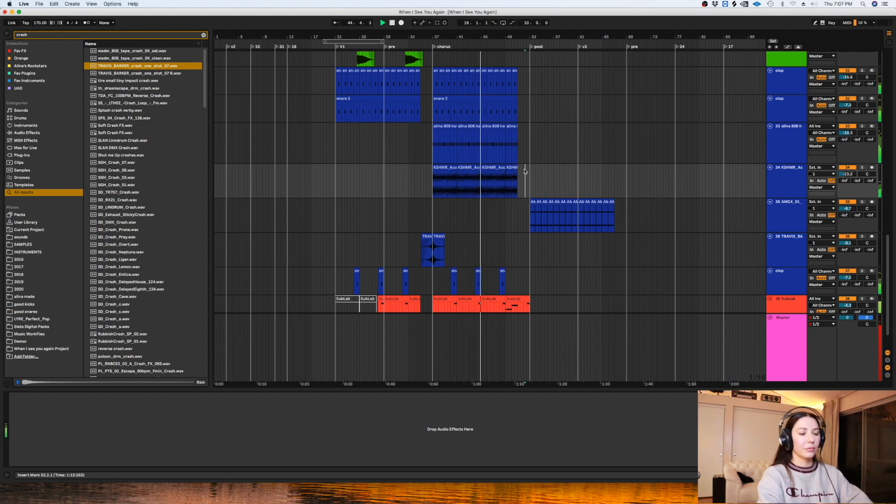
# Step: Loop playback over all the chorus's acoustic hat loop clips, from bar 37 to bar 51
pyautogui.press('+')
pyautogui.press('+')
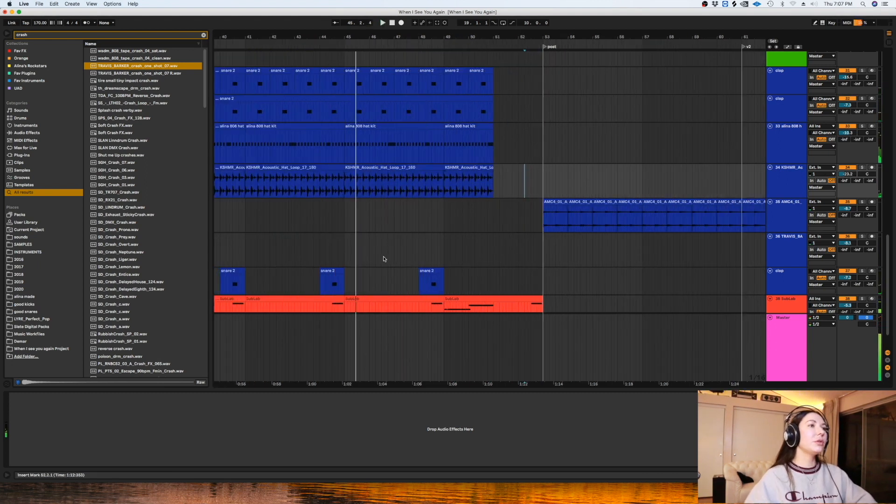
pyautogui.click(458, 169)
pyautogui.hscroll(-5, 450, 341)
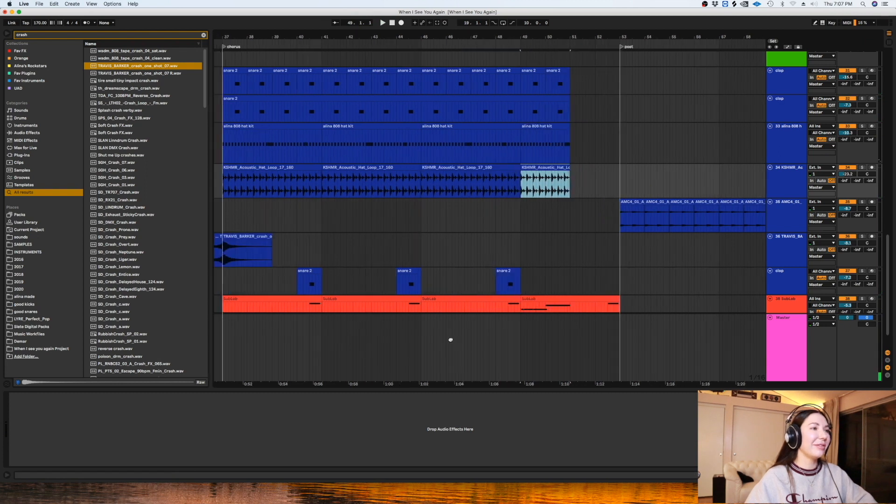
pyautogui.keyDown('shift'); pyautogui.click(290, 169); pyautogui.keyUp('shift')
pyautogui.press('super+l')
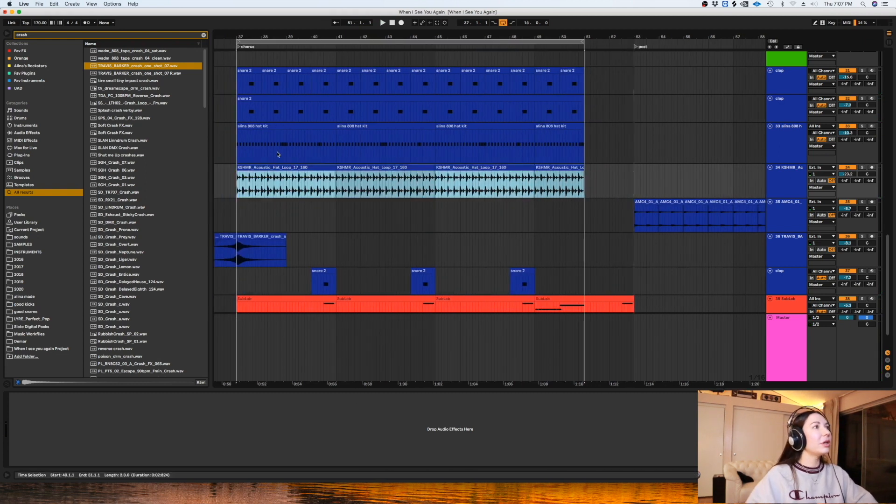
# Step: Add the UAD SPL Transient Designer to the acoustic hat loop track and close its plug-in window
pyautogui.click(204, 35)
pyautogui.write('transie')
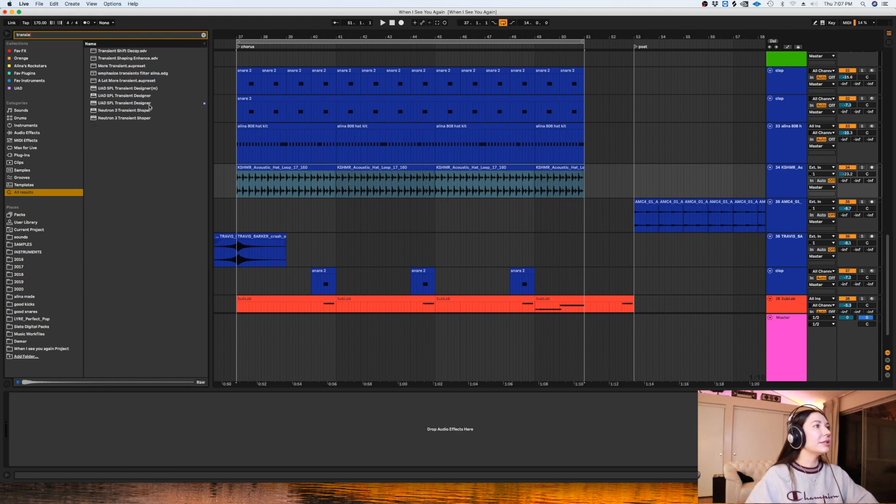
pyautogui.moveTo(150, 104); pyautogui.dragTo(289, 176)
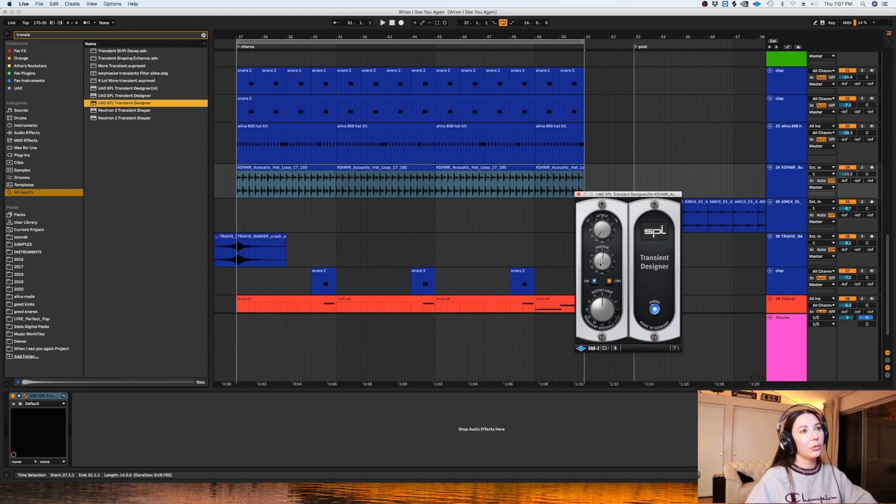
pyautogui.click(579, 194)
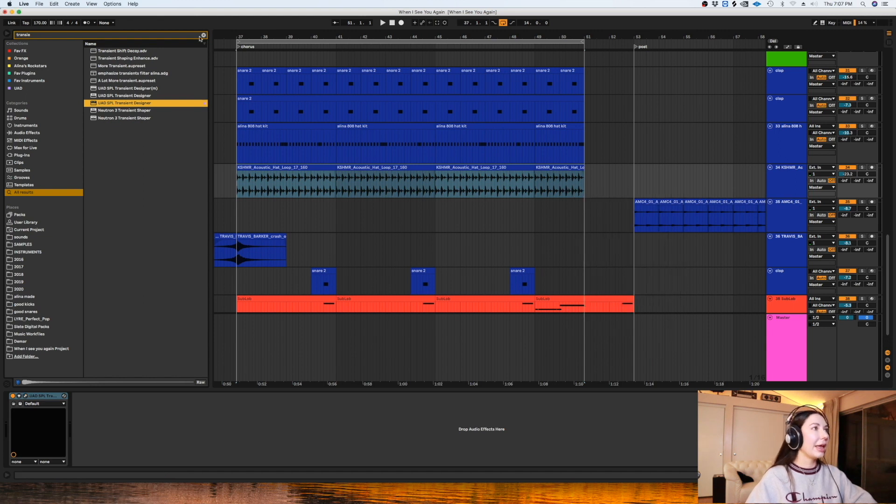
# Step: Add iZotope Ozone 7 Imager to the acoustic hat loop track and set the width of bands 3 and 4 to 100
pyautogui.click(204, 36)
pyautogui.write('imager')
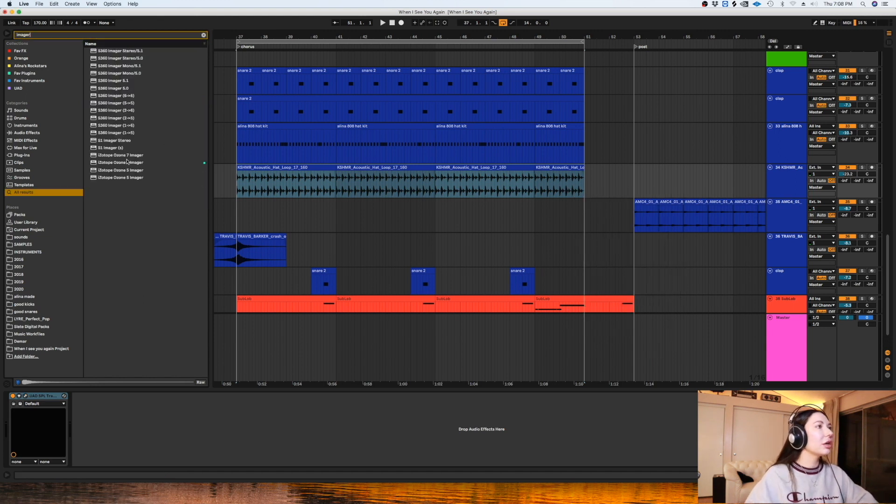
pyautogui.click(125, 163)
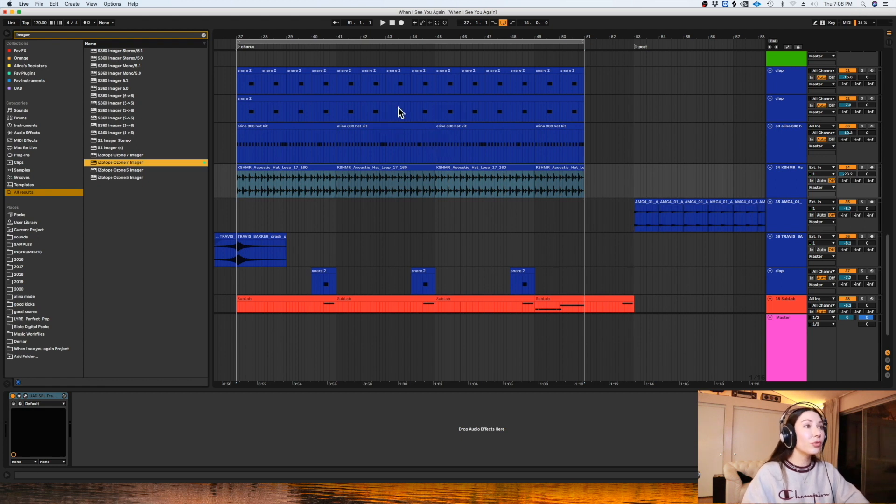
pyautogui.moveTo(601, 291); pyautogui.dragTo(601, 264)
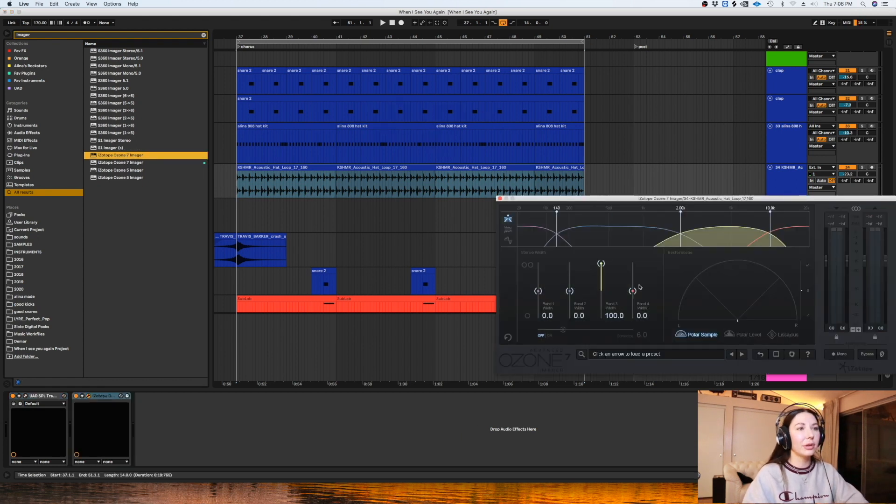
pyautogui.moveTo(633, 290); pyautogui.dragTo(633, 214)
# Step: Play the chorus, lower the acoustic hat loop track's volume to -25.7 dB, and close the Imager window
pyautogui.press('space')
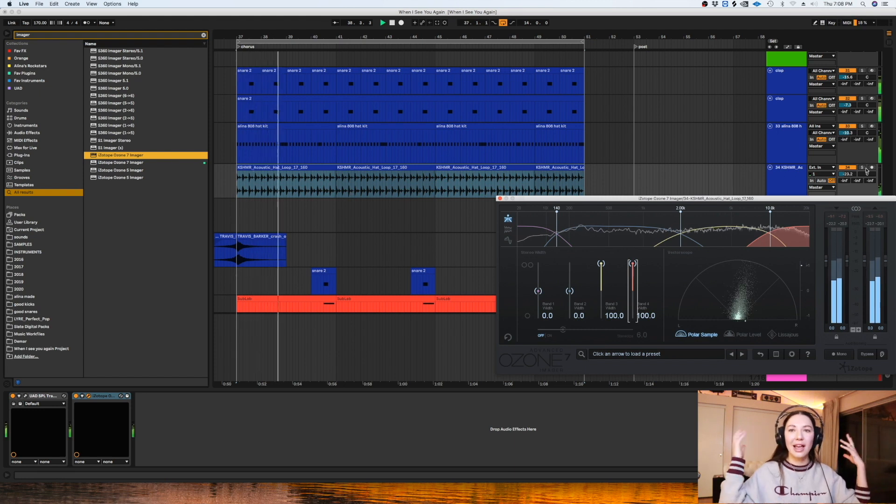
pyautogui.moveTo(848, 175); pyautogui.dragTo(848, 179)
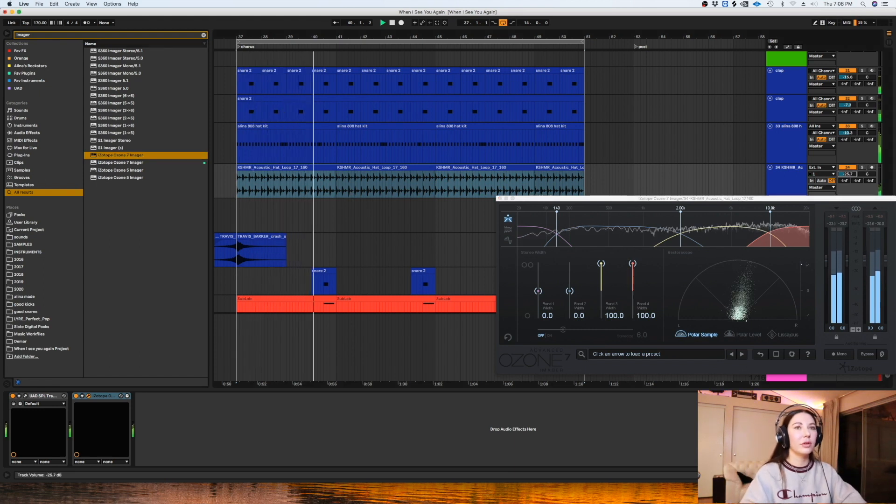
pyautogui.click(500, 199)
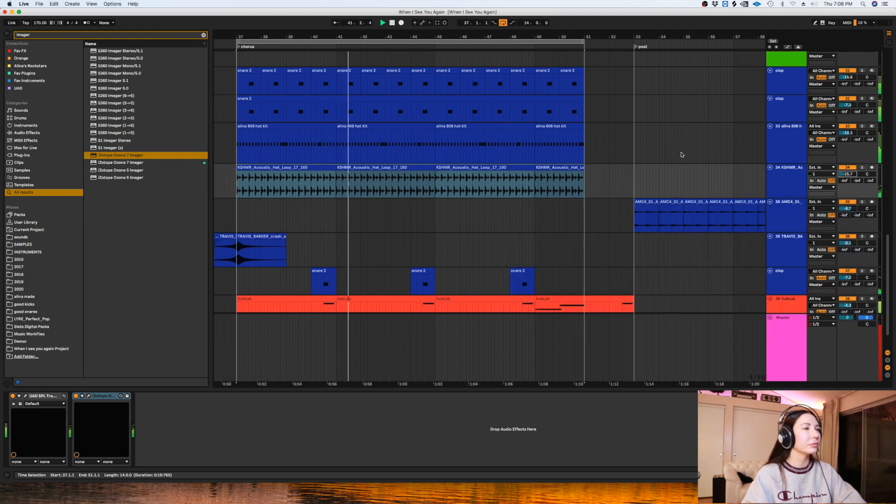
# Step: Insert a new audio track at the acoustic hat loop's position and colour it blue like the other drum tracks
pyautogui.moveTo(889, 243); pyautogui.dragTo(875, 46)
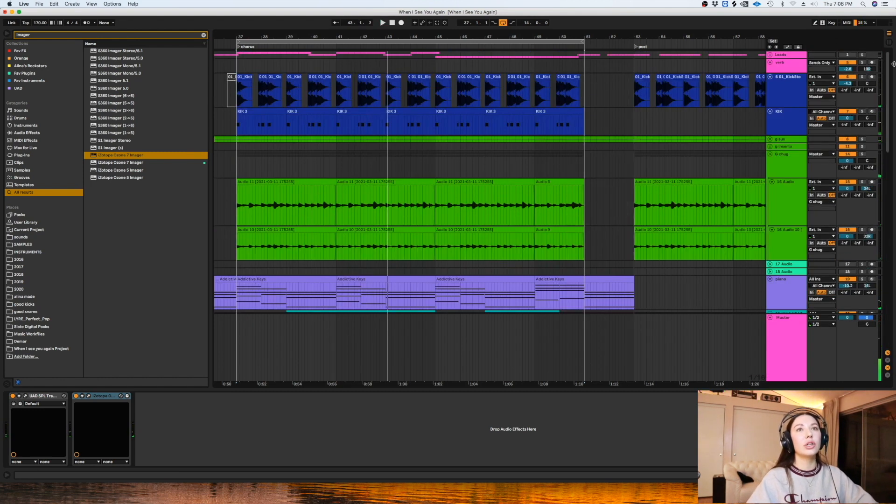
pyautogui.scroll(-15, 789, 213)
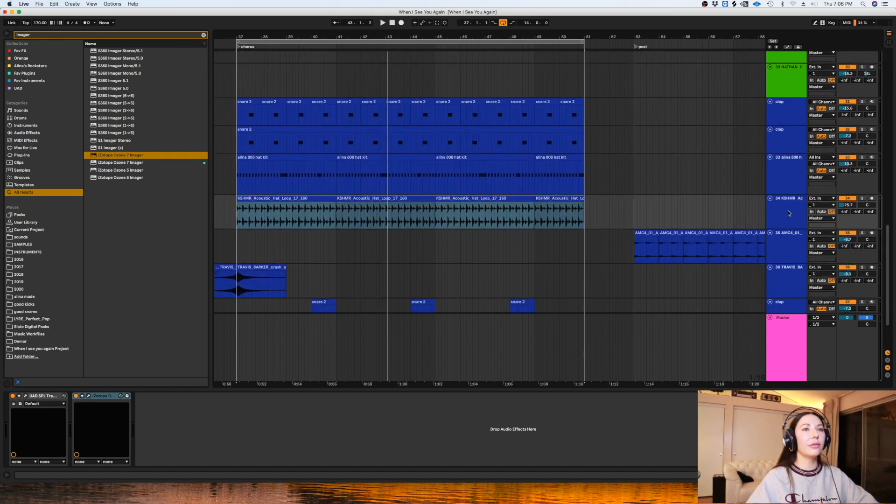
pyautogui.click(789, 213)
pyautogui.press('super+t')
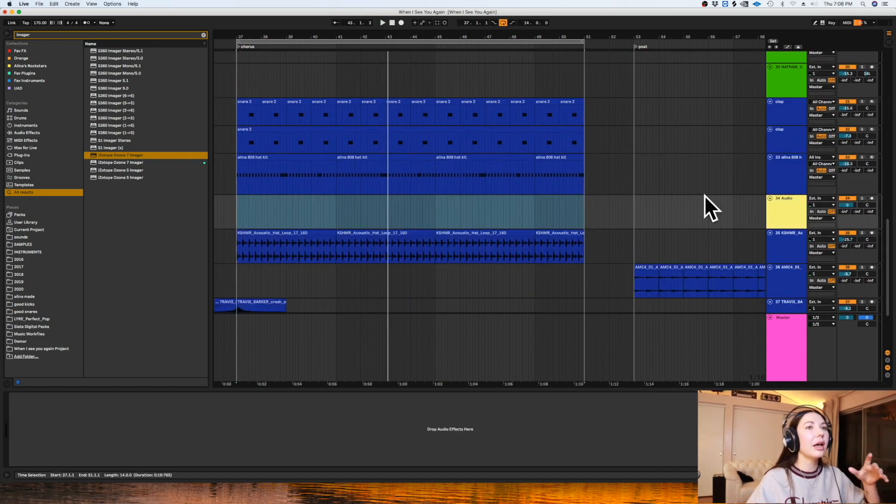
pyautogui.rightClick(783, 209)
pyautogui.click(843, 363)
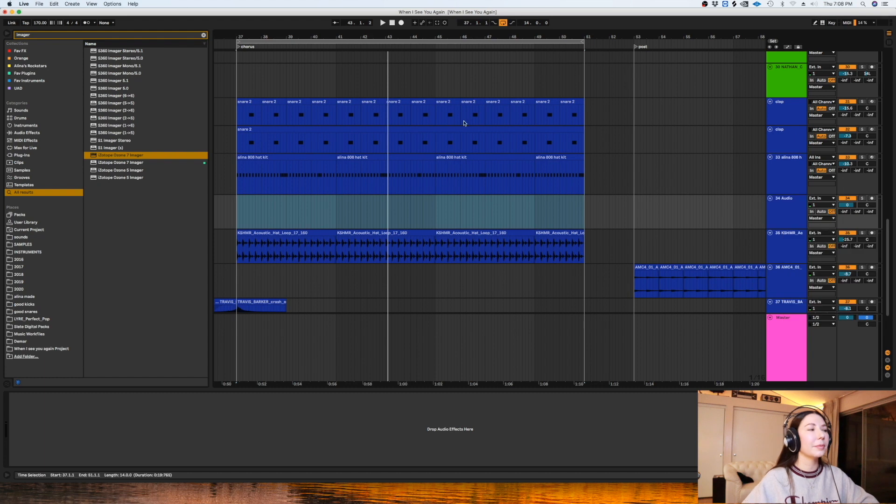
# Step: Browse the good snares folder and search the drums in the alina made folder for snare samples
pyautogui.click(204, 35)
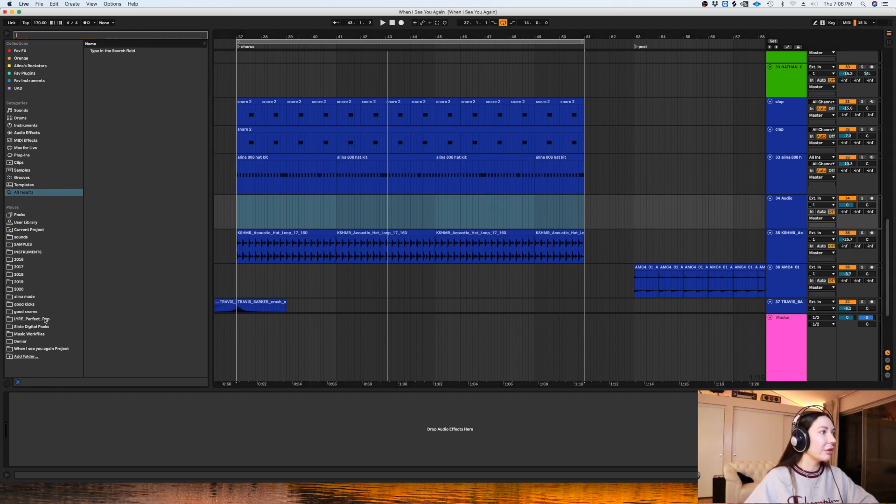
pyautogui.click(33, 312)
pyautogui.click(119, 126)
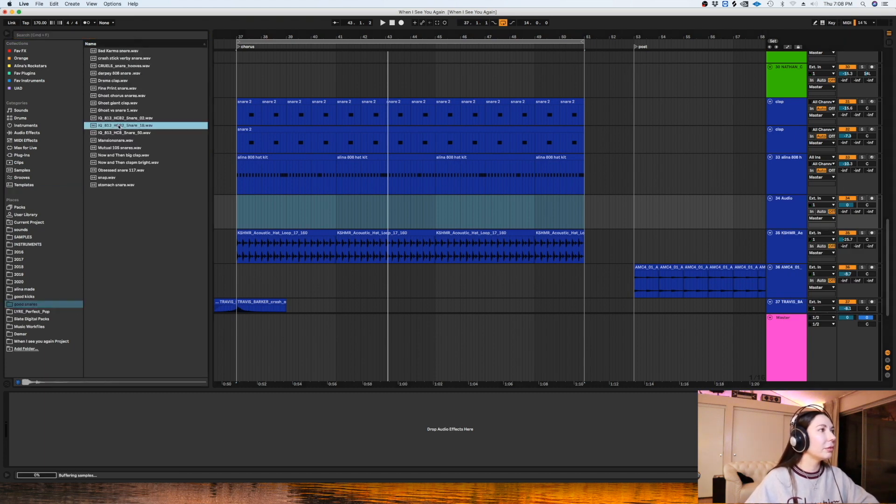
pyautogui.click(28, 289)
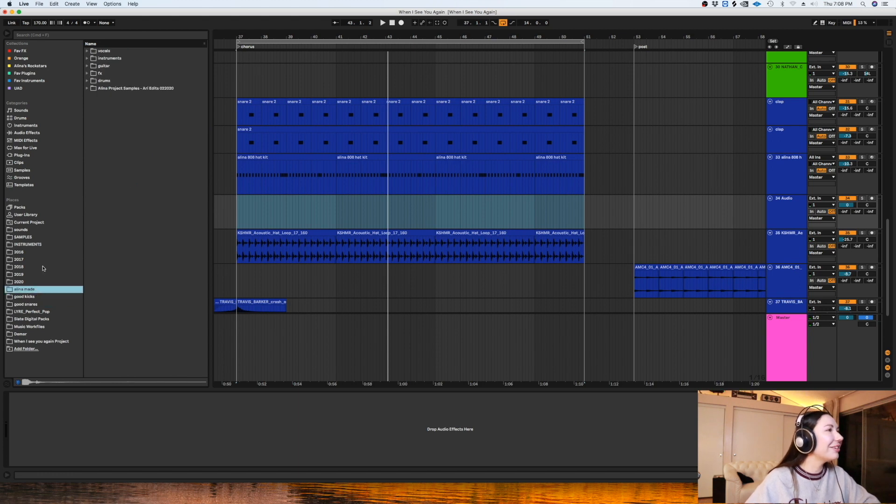
pyautogui.click(87, 82)
pyautogui.click(59, 35)
pyautogui.write('snare')
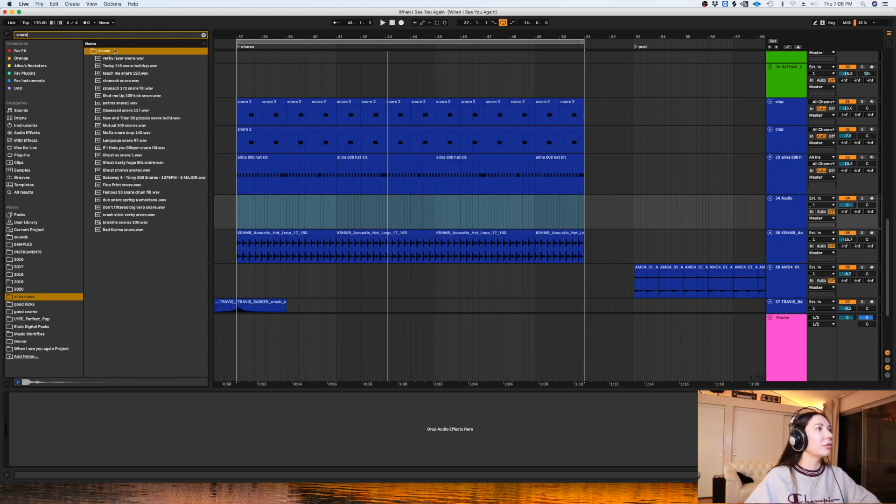
# Step: Audition the snare samples, place Famous 93 snare drum fill.wav on the new audio track at bar 43, and play it
pyautogui.click(122, 81)
pyautogui.click(124, 119)
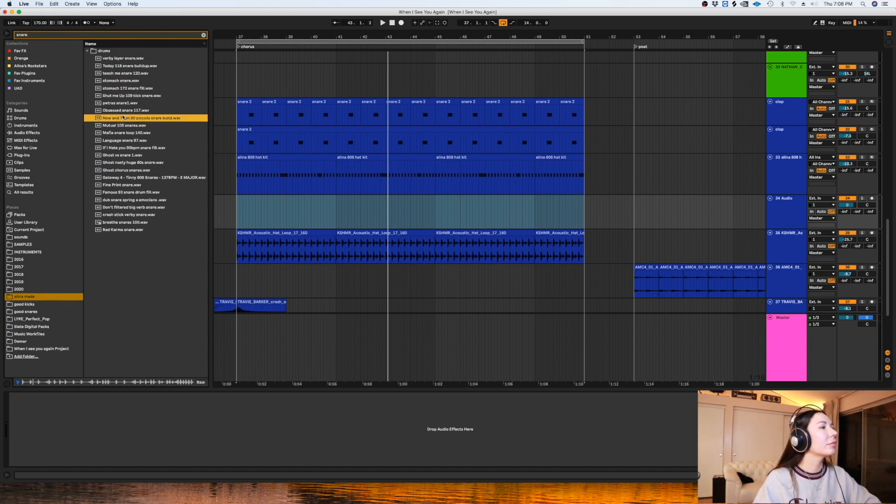
pyautogui.click(121, 192)
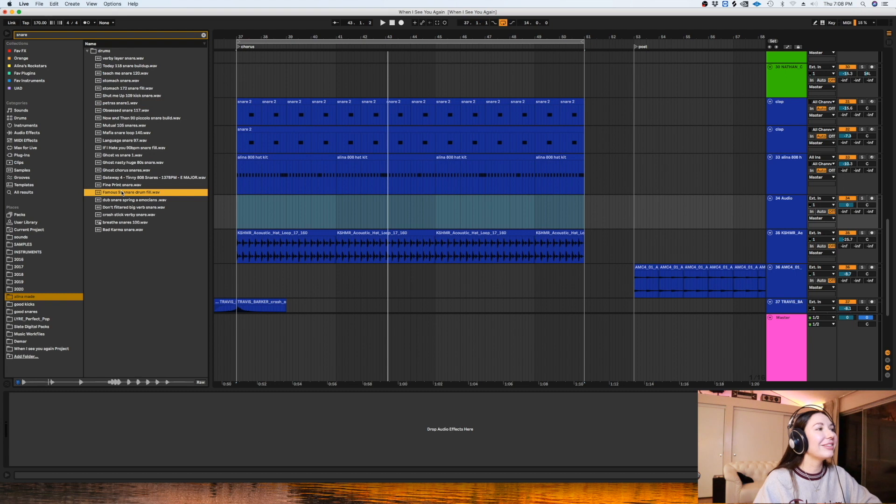
pyautogui.click(307, 201)
pyautogui.press('space')
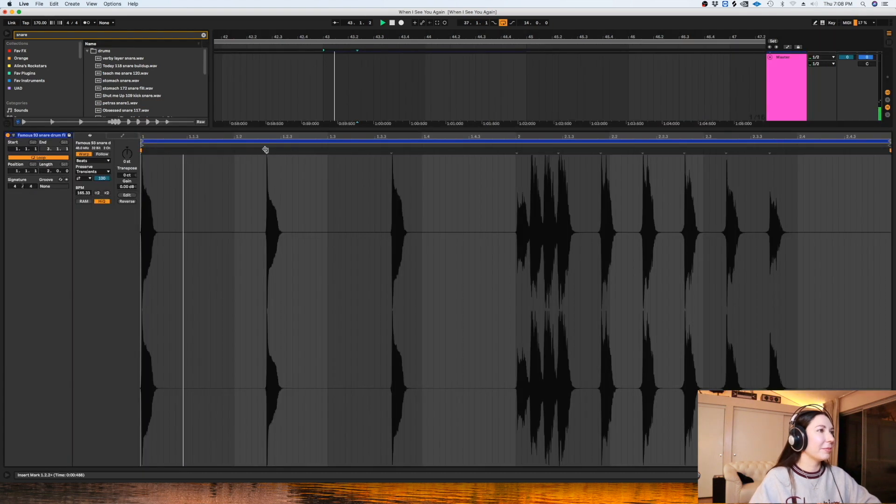
# Step: Try warping the snare fill's second and third hits to later positions while playing the passage
pyautogui.moveTo(265, 150)
pyautogui.mouseDown()
pyautogui.moveTo(300, 150)
pyautogui.moveTo(292, 151)
pyautogui.mouseUp()
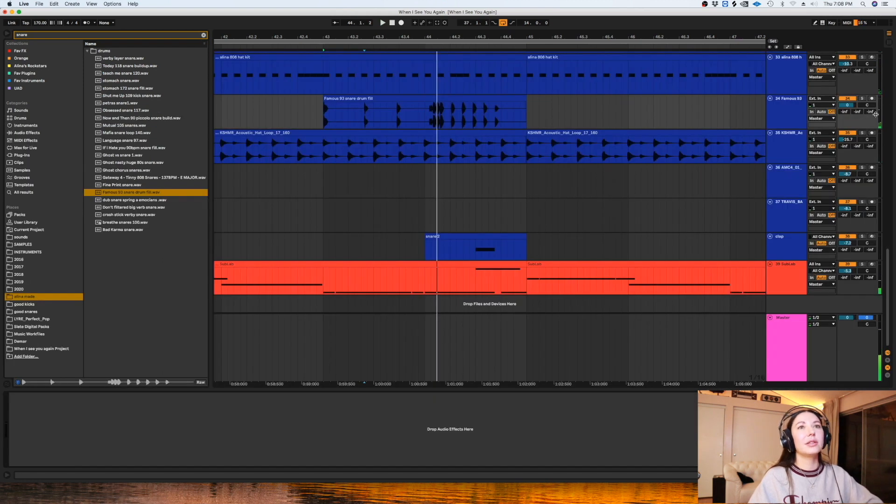
pyautogui.click(317, 109)
pyautogui.press('space')
pyautogui.click(347, 105)
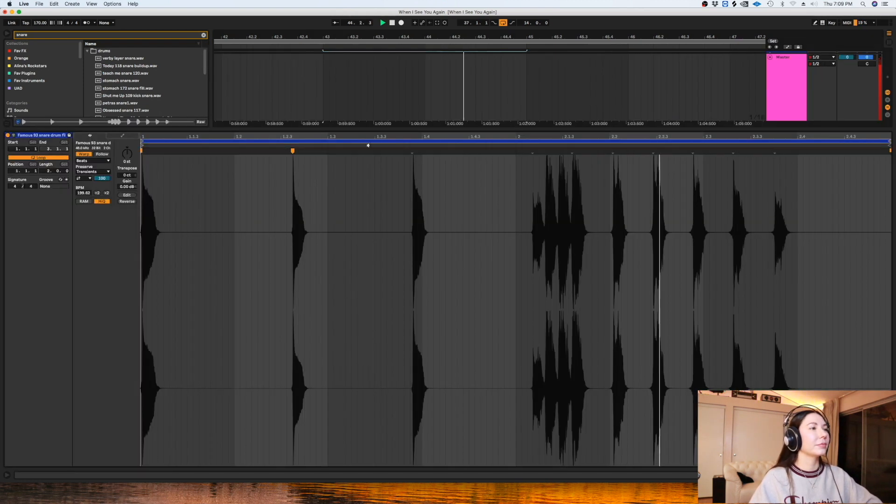
pyautogui.moveTo(414, 154); pyautogui.dragTo(470, 162)
# Step: Set the snare fill clip's grid to 1/16 and warp its second and third hits to 1.2.3 and 1.4
pyautogui.rightClick(429, 181)
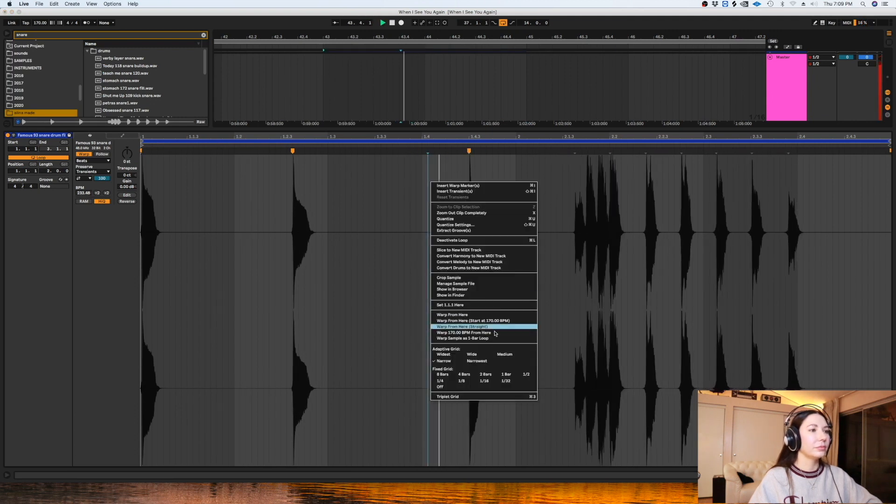
pyautogui.click(484, 381)
pyautogui.moveTo(470, 171); pyautogui.dragTo(446, 170)
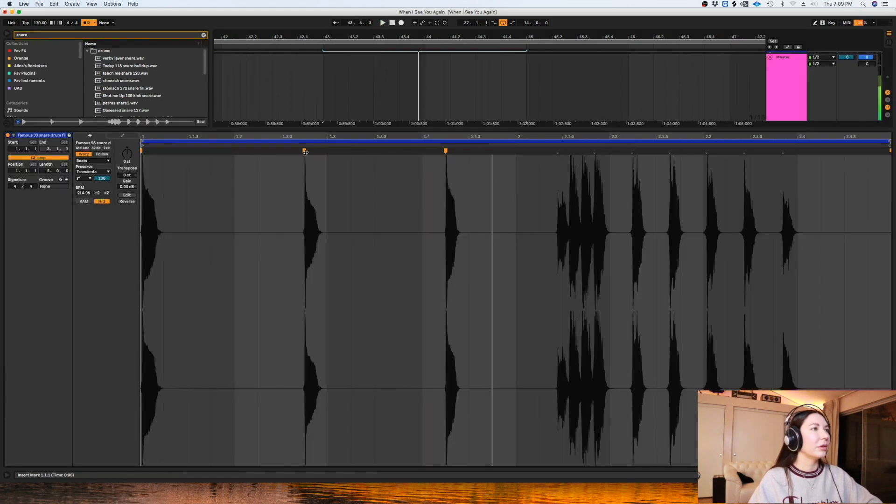
pyautogui.moveTo(305, 152)
pyautogui.mouseDown()
pyautogui.moveTo(328, 150)
pyautogui.moveTo(281, 150)
pyautogui.mouseUp()
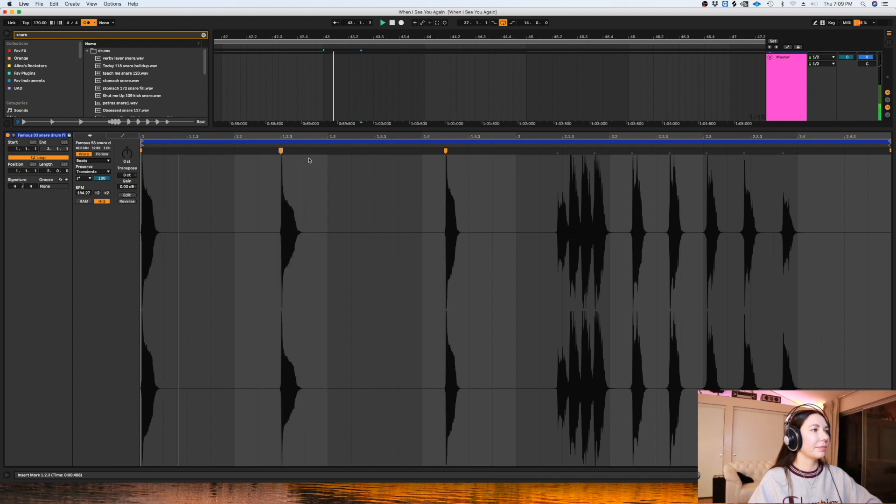
pyautogui.moveTo(446, 151); pyautogui.dragTo(423, 152)
pyautogui.press('space')
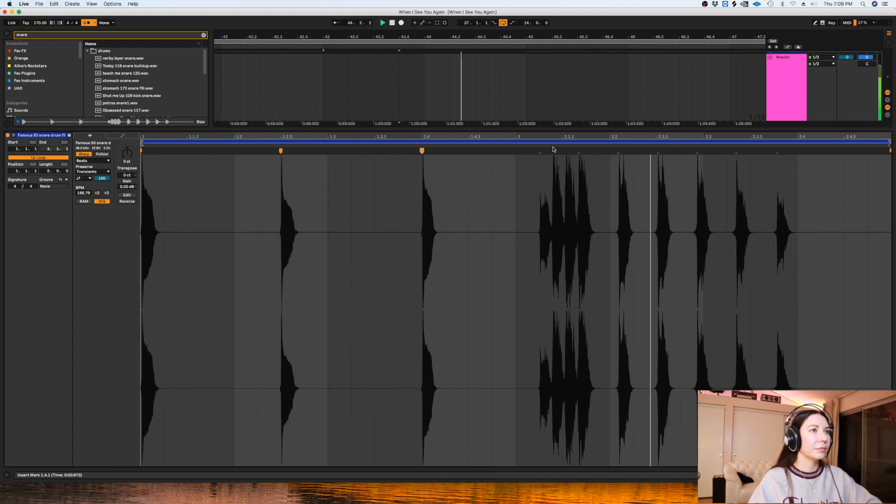
# Step: Warp the snare fill's remaining hits to eighth-note positions from 2.1.3 to 2.4.3 and set its warp mode to Complex
pyautogui.moveTo(540, 151); pyautogui.dragTo(853, 155)
pyautogui.press('space')
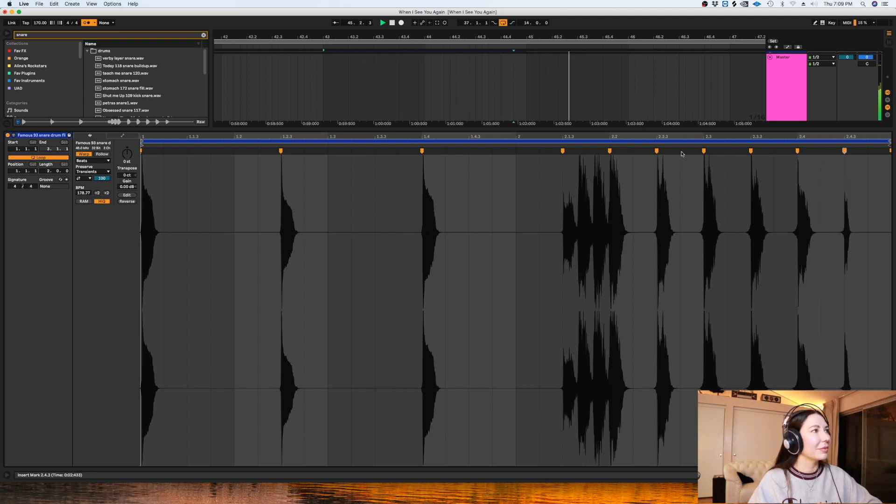
pyautogui.click(92, 161)
pyautogui.click(99, 193)
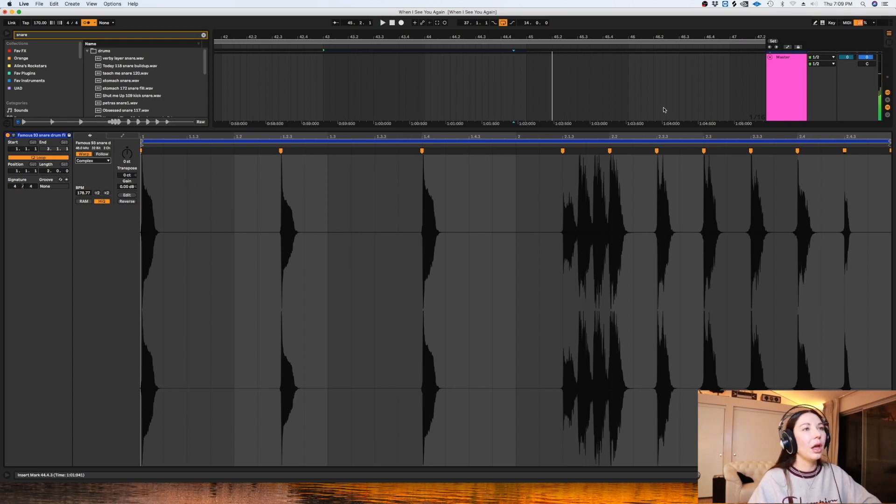
# Step: Set the snare fill track's volume to -6.2 dB while playing the fill in the arrangement
pyautogui.hotkey('shift', 'Tab')
pyautogui.moveTo(847, 106); pyautogui.dragTo(848, 115)
pyautogui.click(298, 118)
pyautogui.press('space')
pyautogui.press('b')
pyautogui.moveTo(847, 105); pyautogui.dragTo(847, 103)
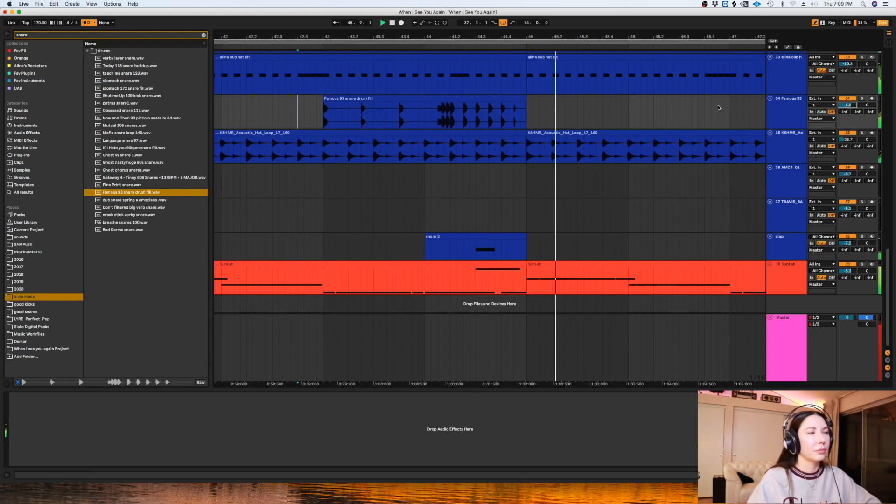
# Step: Consolidate the Famous 93 snare fill clip and insert a new audio track beneath its track
pyautogui.click(422, 99)
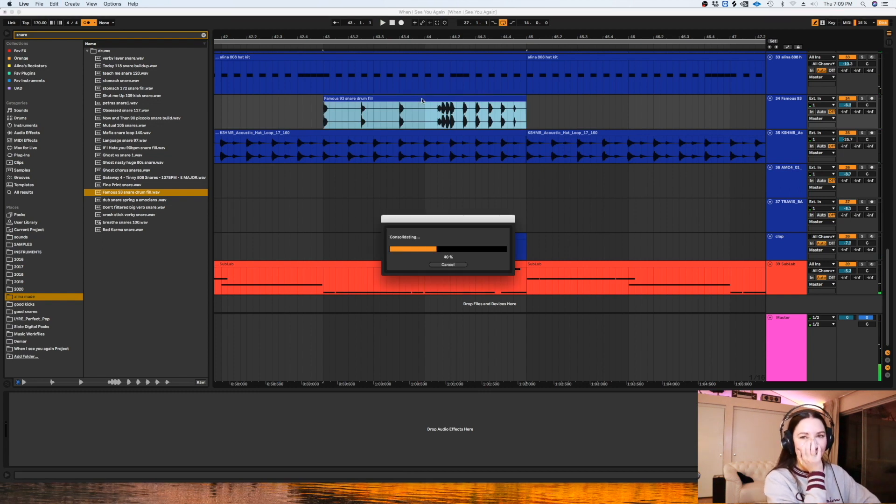
pyautogui.click(791, 112)
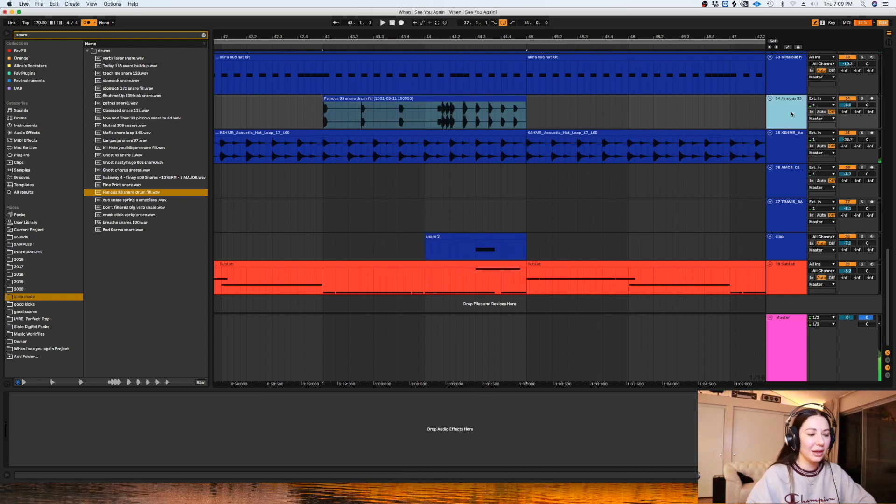
pyautogui.press('super+t')
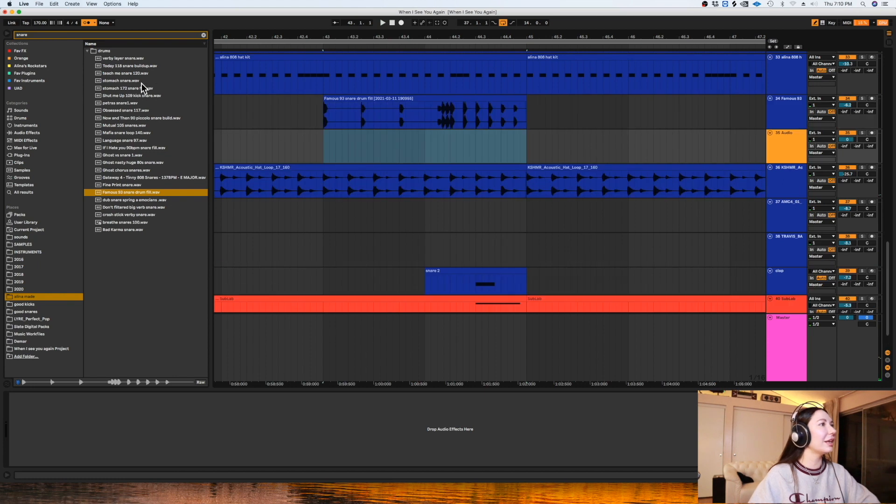
# Step: Search all results for "derp" and place the derpey 808 snare sample on the new track near bar 44.2
pyautogui.write('derp')
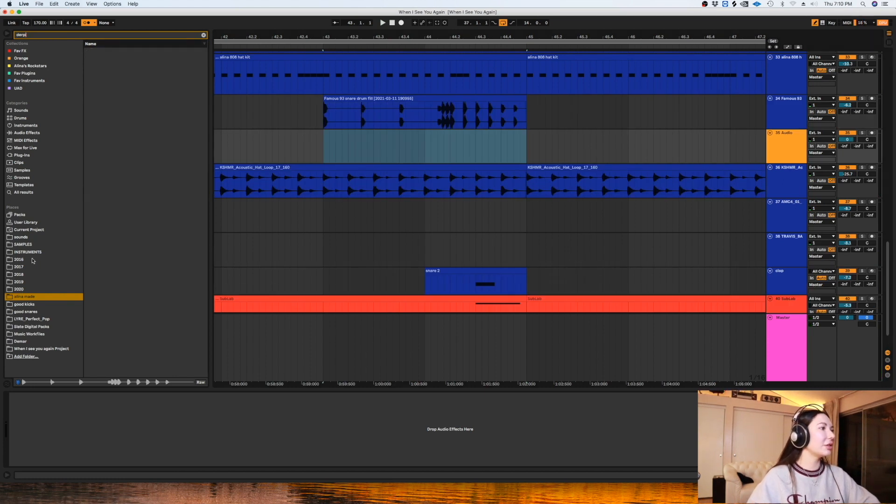
pyautogui.click(24, 192)
pyautogui.moveTo(119, 58); pyautogui.dragTo(446, 152)
pyautogui.press('z')
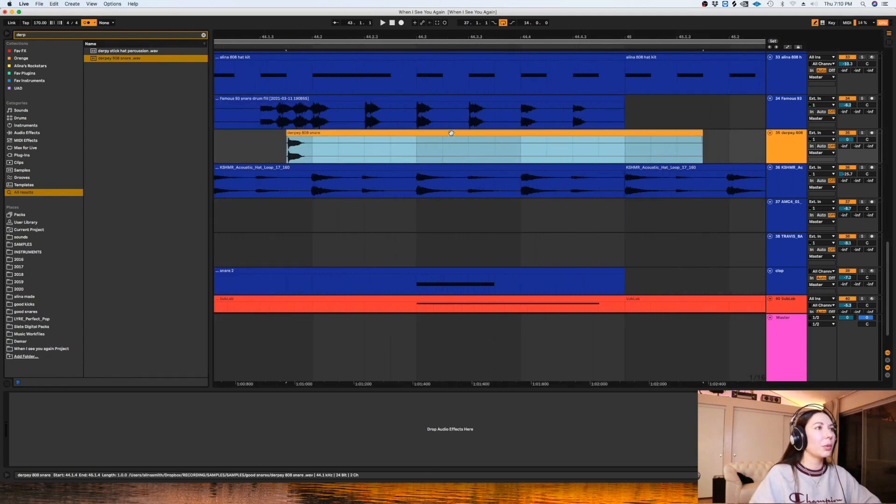
pyautogui.click(282, 142)
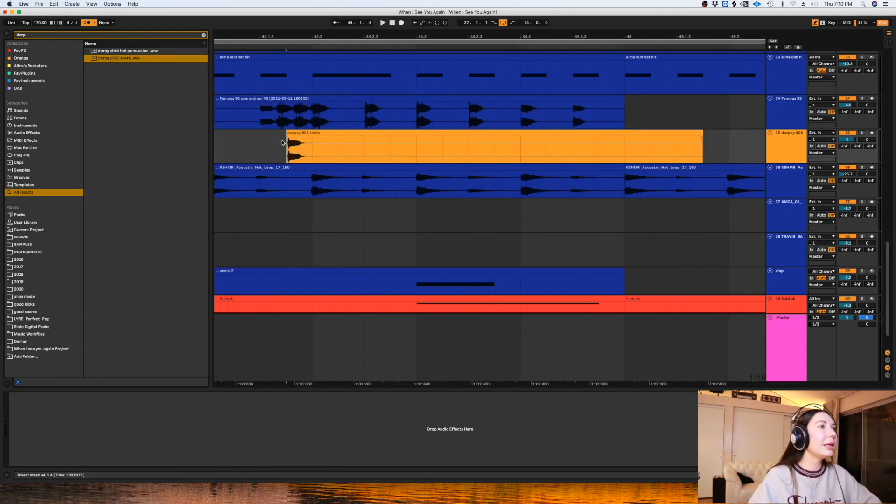
# Step: Repeat the derpey 808 snare on eighth notes from 44.2 to bar 45 and delete the extra copies
pyautogui.rightClick(253, 149)
pyautogui.click(310, 236)
pyautogui.moveTo(300, 134); pyautogui.dragTo(326, 135)
pyautogui.moveTo(327, 135); pyautogui.dragTo(381, 135)
pyautogui.moveTo(381, 134); pyautogui.dragTo(749, 148)
pyautogui.click(592, 141)
pyautogui.press('-')
pyautogui.press('-')
pyautogui.click(613, 141)
pyautogui.press('Delete')
pyautogui.click(355, 148)
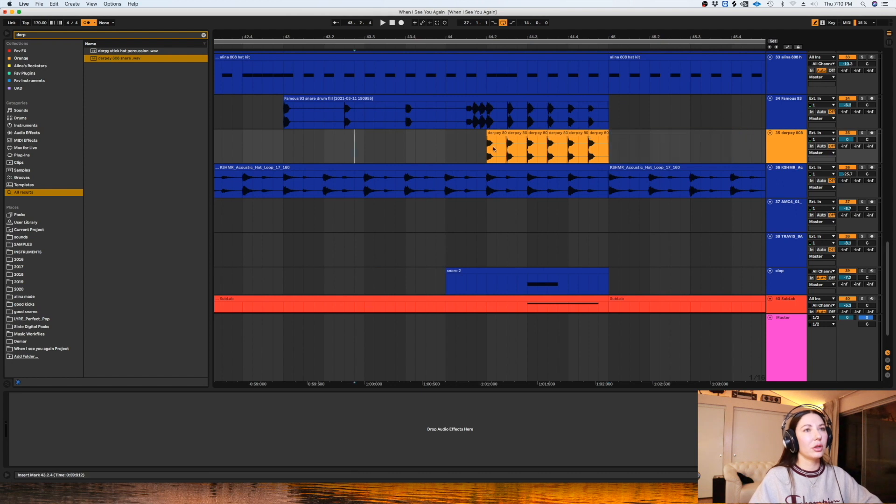
# Step: Set the derpey snare track's volume to -7.3 dB, colour it dark blue and assign that colour to its clips
pyautogui.press('space')
pyautogui.moveTo(847, 140); pyautogui.dragTo(847, 158)
pyautogui.rightClick(781, 146)
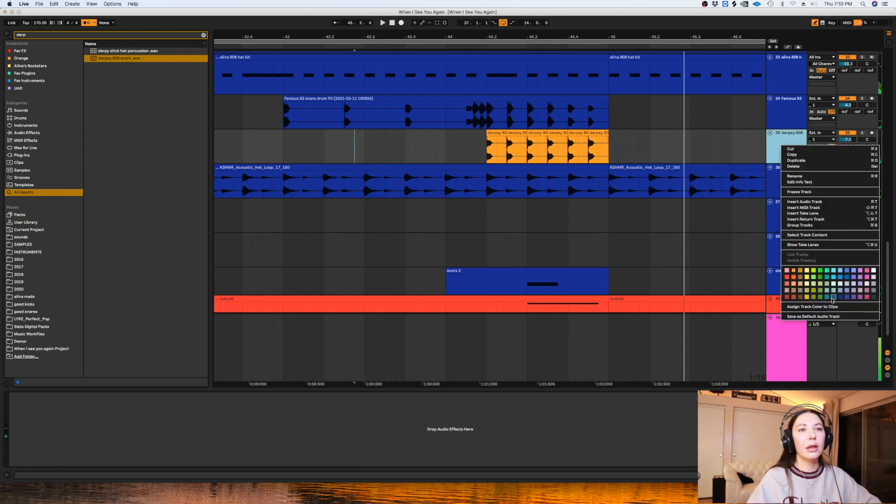
pyautogui.click(841, 299)
pyautogui.rightClick(783, 151)
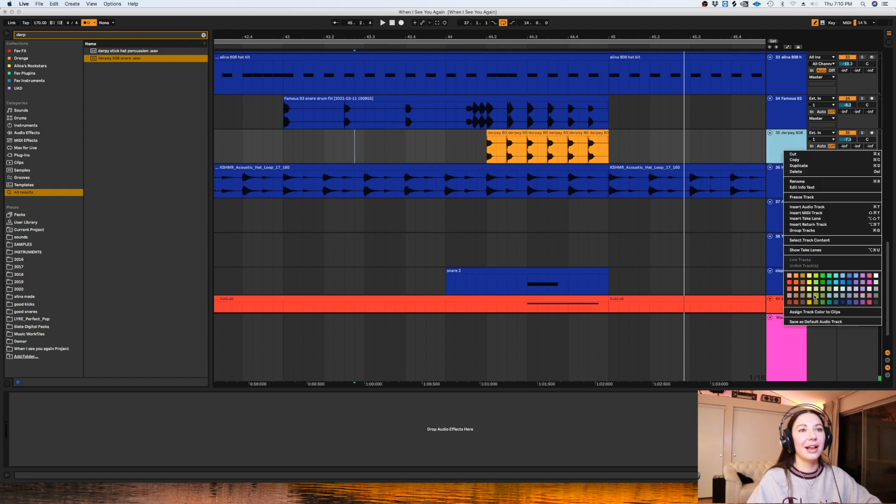
pyautogui.click(809, 312)
# Step: Consolidate the snare repeats from 44.1.2 to 45.1.2 and draw a transposition envelope across the hits
pyautogui.moveTo(619, 148); pyautogui.dragTo(469, 149)
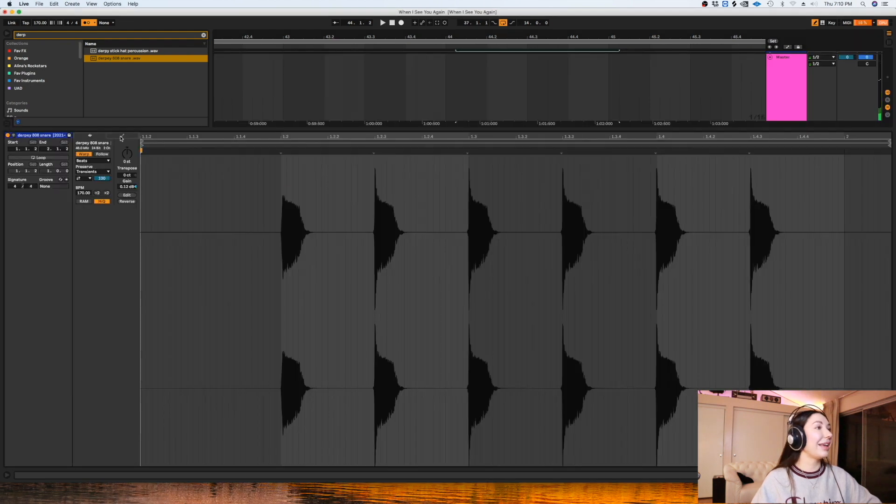
pyautogui.click(121, 136)
pyautogui.click(122, 149)
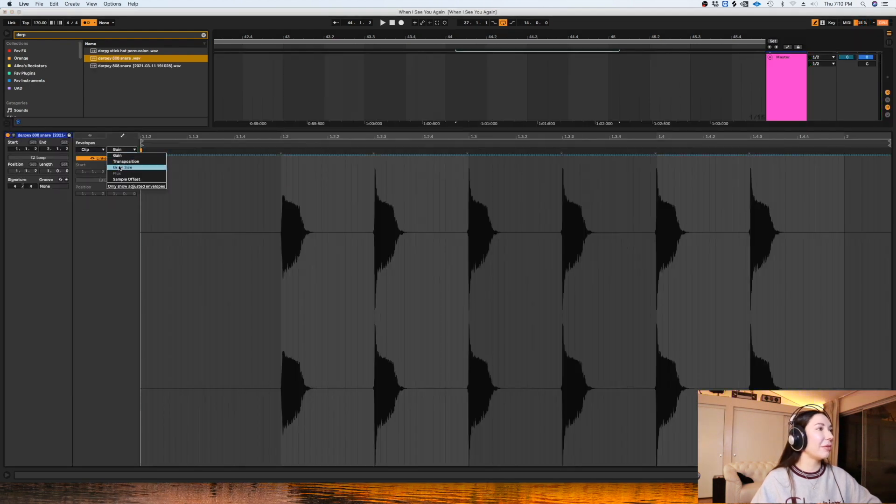
pyautogui.click(122, 161)
pyautogui.moveTo(305, 306); pyautogui.dragTo(725, 327)
# Step: Change the warp mode of the consolidated derpey snare clip and return to the arrangement
pyautogui.click(78, 136)
pyautogui.click(87, 161)
pyautogui.click(90, 188)
pyautogui.hotkey('shift', 'Tab')
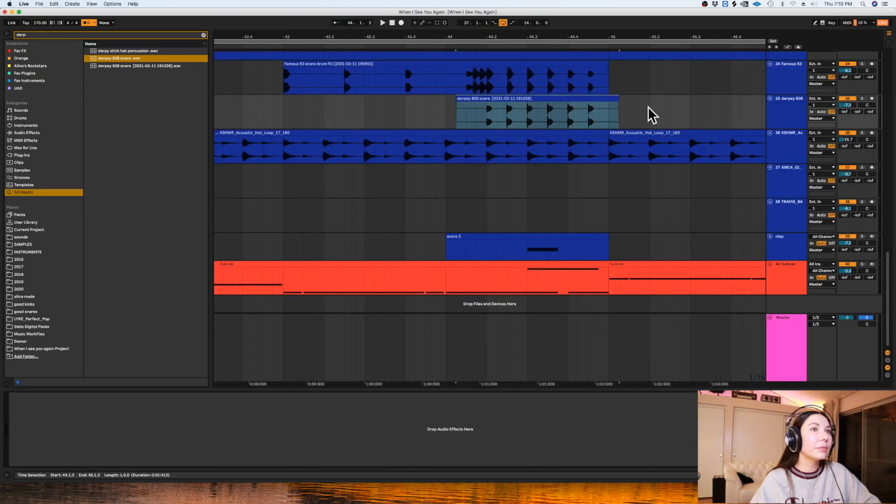
# Step: Fade out the end of the derpey snare clip, undoing the last fade adjustments
pyautogui.moveTo(617, 106); pyautogui.dragTo(553, 102)
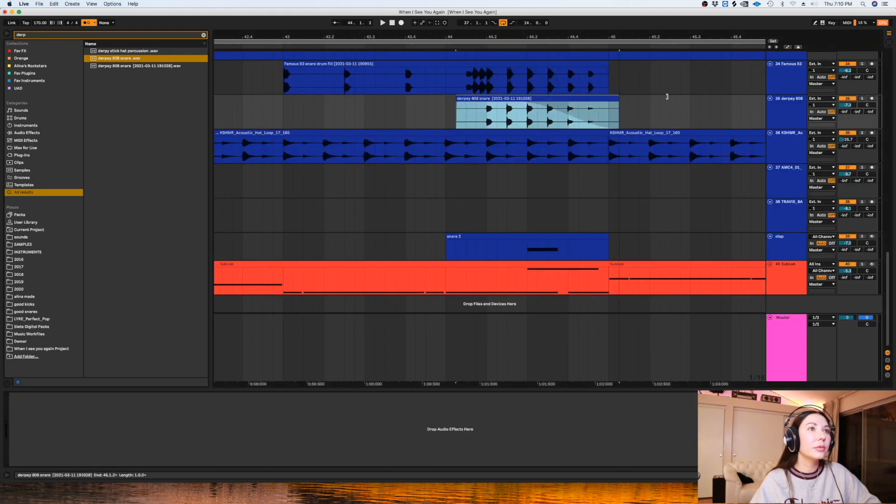
pyautogui.moveTo(523, 100)
pyautogui.mouseDown()
pyautogui.moveTo(542, 106)
pyautogui.moveTo(533, 106)
pyautogui.mouseUp()
pyautogui.press('super+z')
pyautogui.press('super+z')
pyautogui.moveTo(402, 112); pyautogui.dragTo(405, 112)
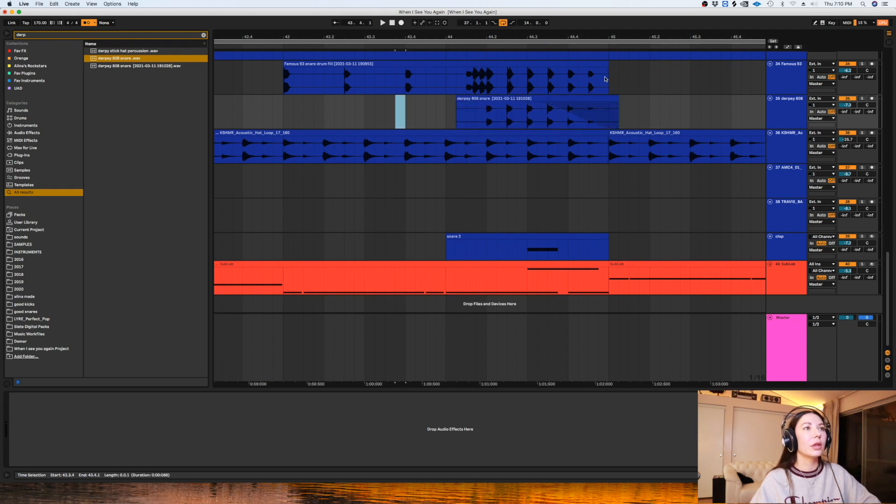
# Step: Deactivate the Famous 93 snare fill from 44.2.3 to bar 45 and consolidate the derpey snare clip after playback
pyautogui.moveTo(628, 80); pyautogui.dragTo(506, 80)
pyautogui.press('0')
pyautogui.click(417, 110)
pyautogui.press('space')
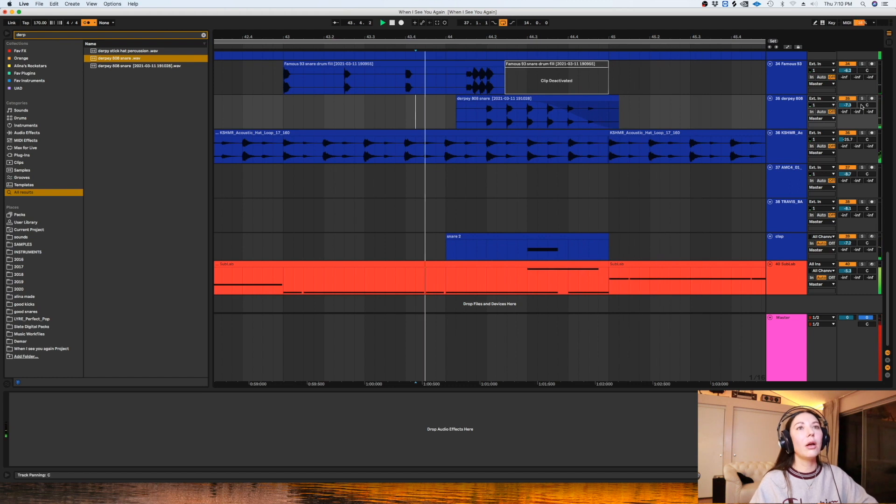
pyautogui.click(615, 99)
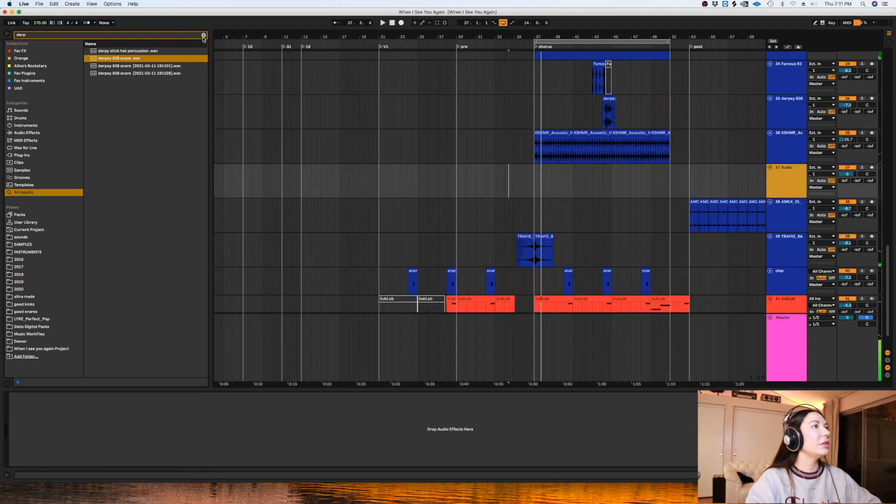
# Step: Search the samples for "hey" and place pueblo yell shout hey at bar 37 on the new audio track
pyautogui.click(204, 35)
pyautogui.click(122, 119)
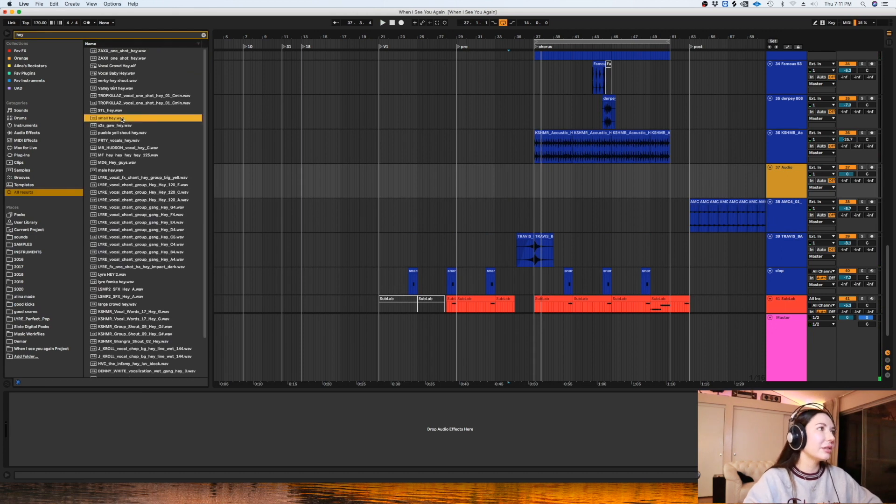
pyautogui.click(118, 133)
pyautogui.moveTo(147, 133); pyautogui.dragTo(536, 185)
pyautogui.click(527, 182)
pyautogui.press('+')
pyautogui.press('+')
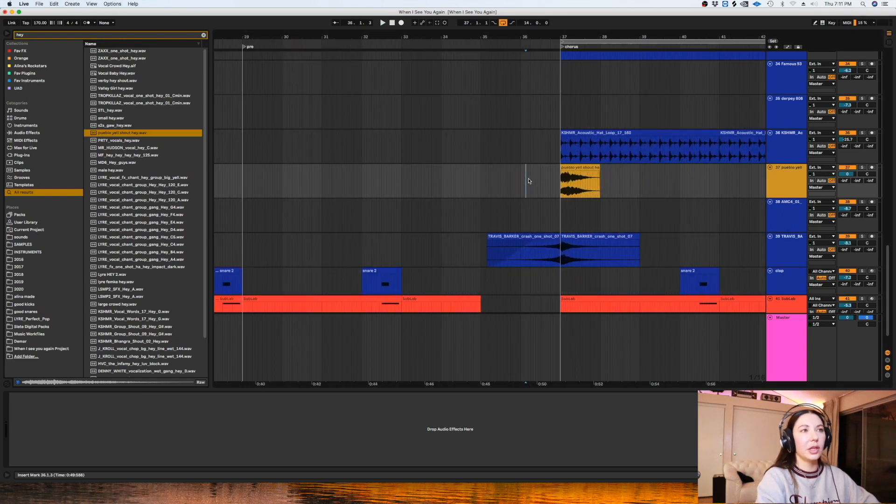
# Step: Colour the pueblo yell track light blue and assign that colour to its clips
pyautogui.rightClick(777, 175)
pyautogui.click(823, 306)
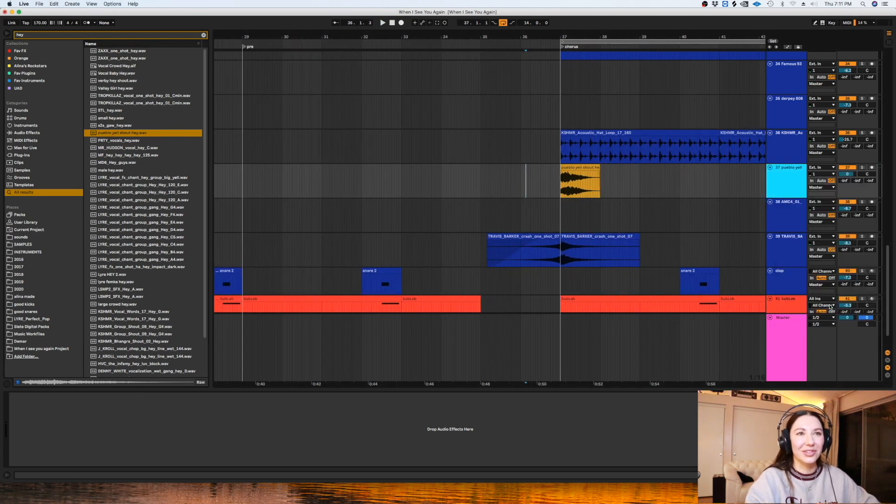
pyautogui.rightClick(786, 181)
pyautogui.click(824, 343)
# Step: Play into the chorus while setting the pueblo yell track's volume to -7.0 dB and its pan to 27R
pyautogui.click(491, 182)
pyautogui.press('space')
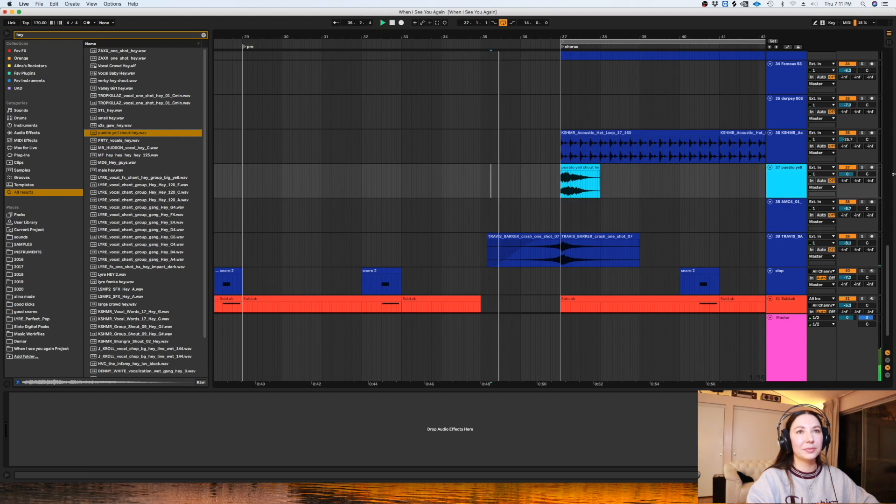
pyautogui.click(834, 174)
pyautogui.moveTo(847, 174); pyautogui.dragTo(848, 186)
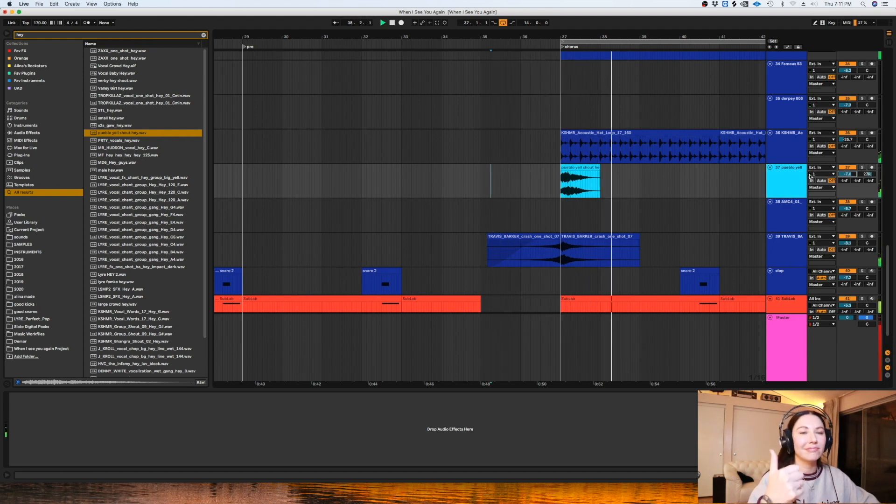
# Step: Add the lyre femke hey sample to the pueblo yell track at bar 45 and check its clip view
pyautogui.click(648, 183)
pyautogui.press('-')
pyautogui.press('-')
pyautogui.press('-')
pyautogui.click(642, 187)
pyautogui.moveTo(116, 282); pyautogui.dragTo(646, 181)
pyautogui.hotkey('shift', 'Tab')
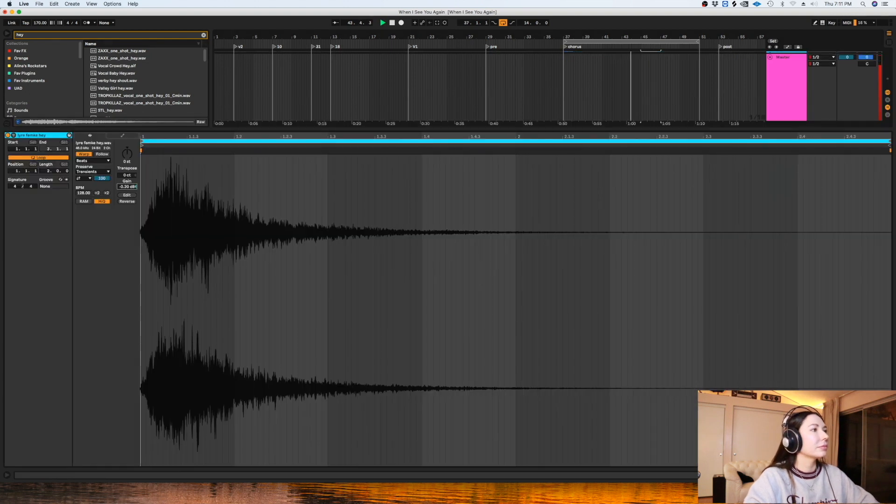
pyautogui.hotkey('shift', 'Tab')
pyautogui.hotkey('shift', 'Tab')
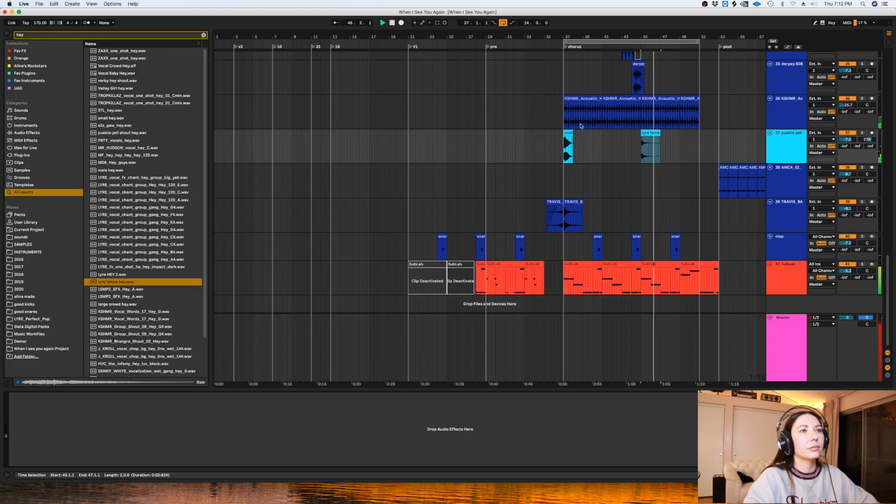
pyautogui.hotkey('shift', 'Tab')
# Step: Examine the arrangement's tracks during chorus playback, with the detail view hidden
pyautogui.click(671, 135)
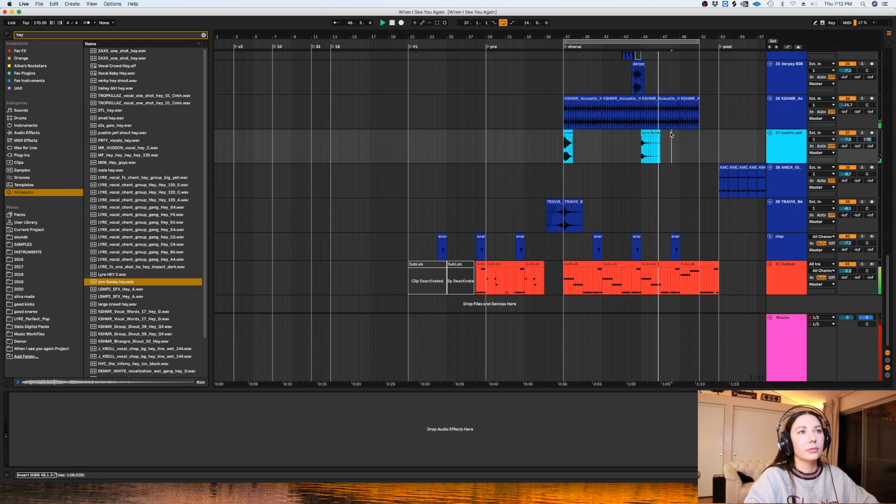
pyautogui.click(638, 149)
pyautogui.press('+')
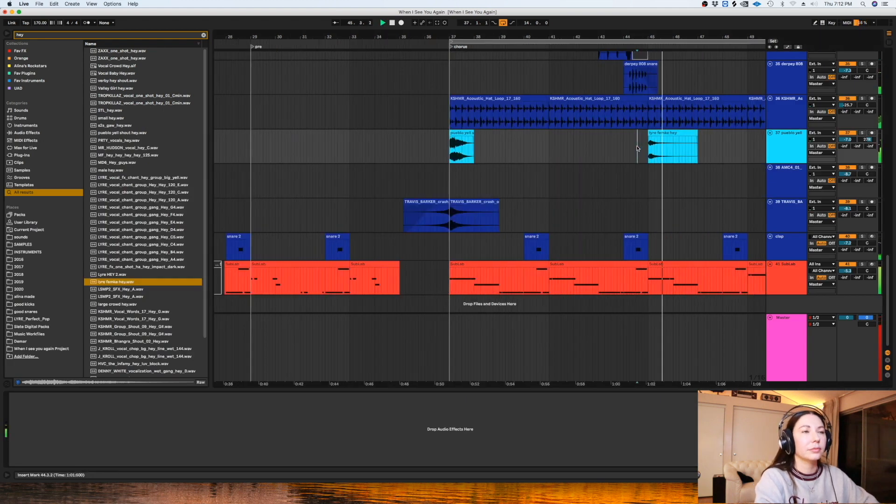
pyautogui.press('-')
pyautogui.press('-')
pyautogui.press('super+alt+l')
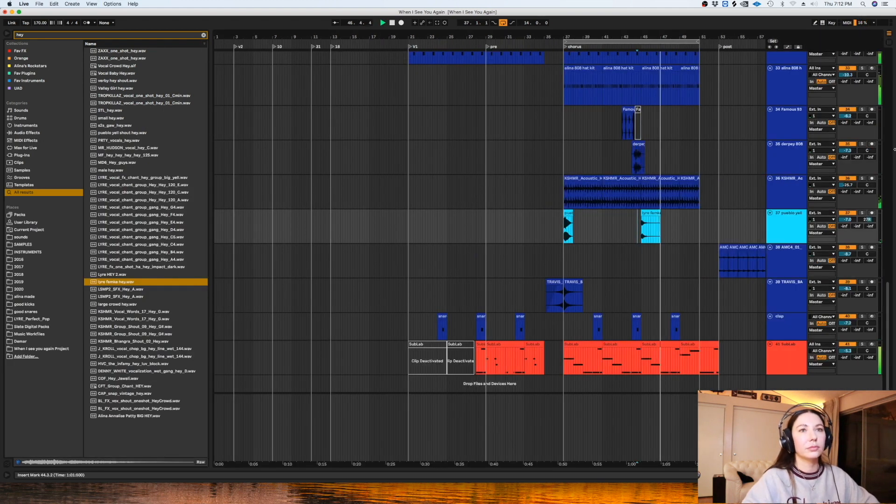
pyautogui.moveTo(889, 331); pyautogui.dragTo(888, 165)
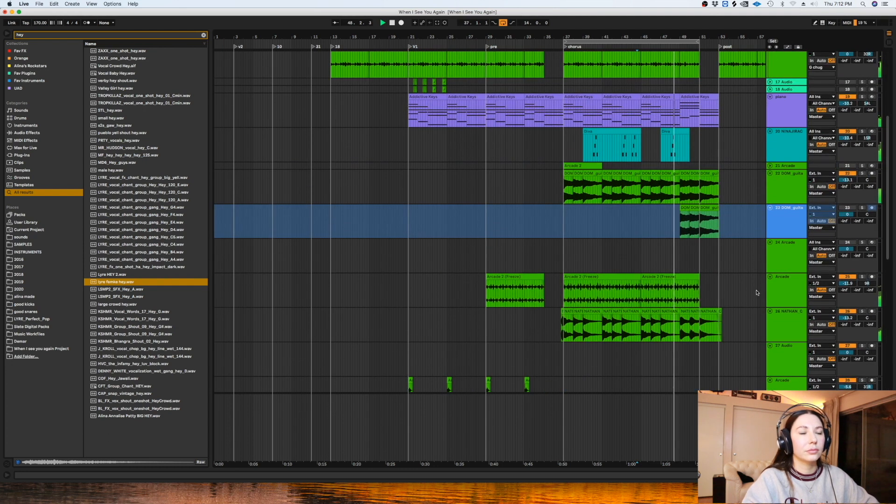
pyautogui.hscroll(5, 700, 308)
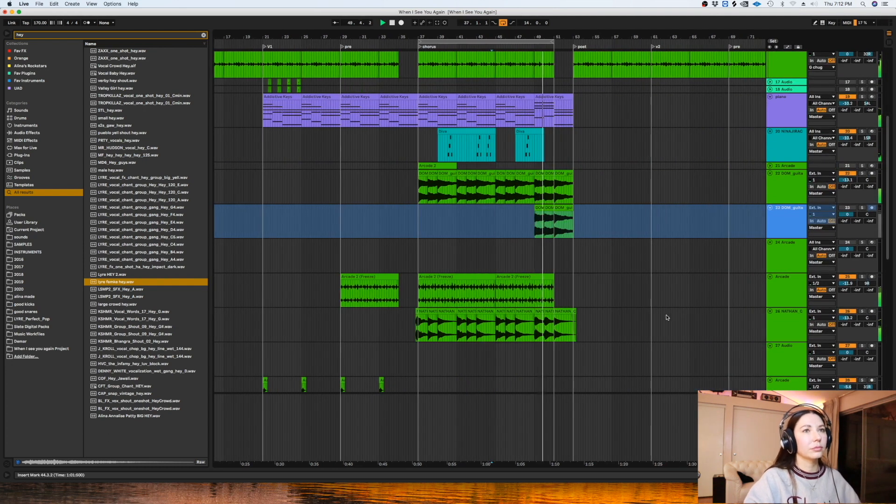
pyautogui.moveTo(888, 187); pyautogui.dragTo(886, 169)
# Step: Turn off the arrangement loop and set the fixed grid to 1 Bar
pyautogui.click(501, 26)
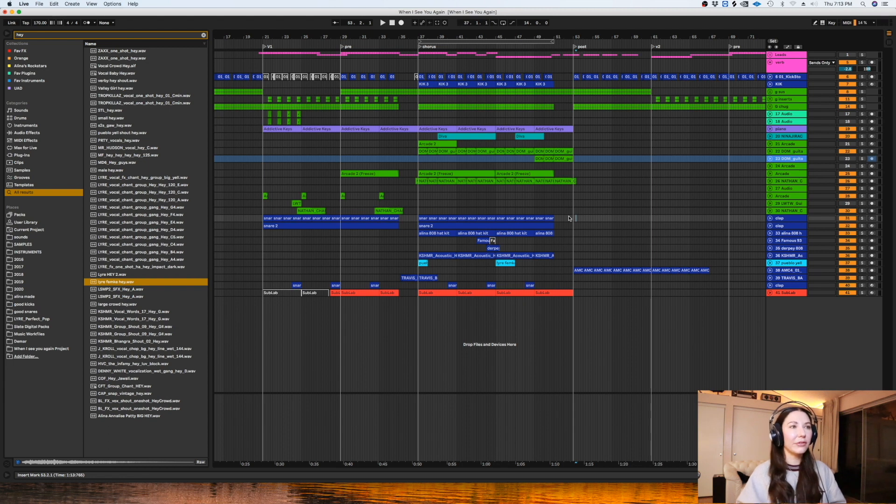
pyautogui.rightClick(569, 218)
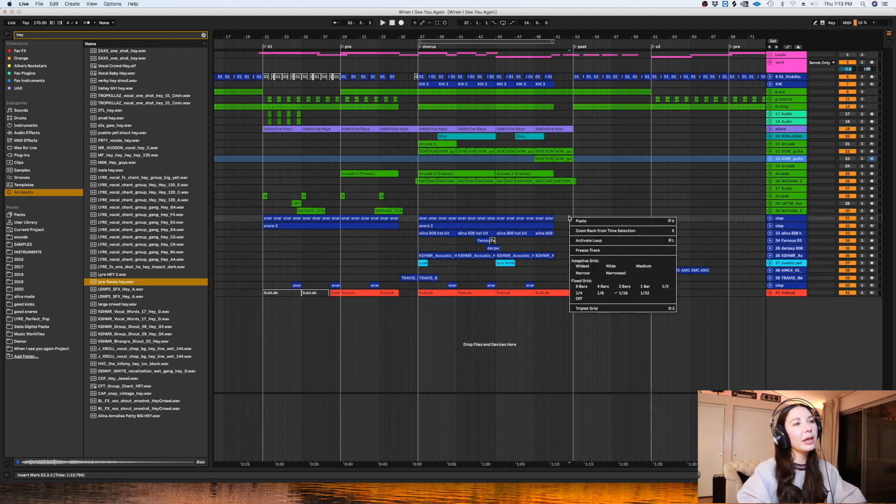
pyautogui.click(644, 286)
# Step: Play the arrangement from bar 36 and from bar 20 to review the chorus in context
pyautogui.click(409, 138)
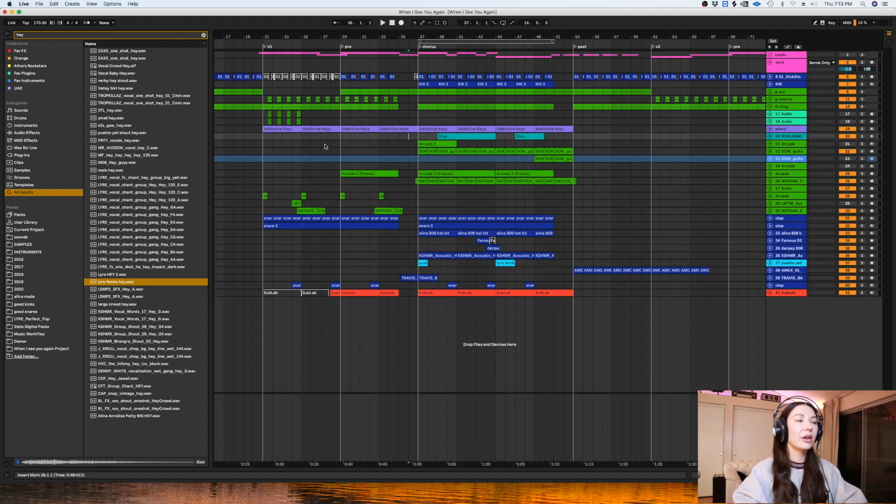
pyautogui.press('space')
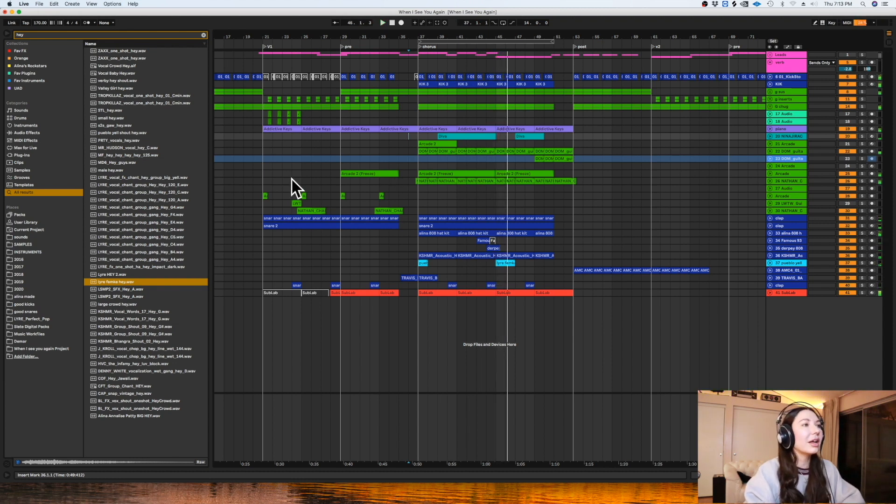
pyautogui.click(264, 186)
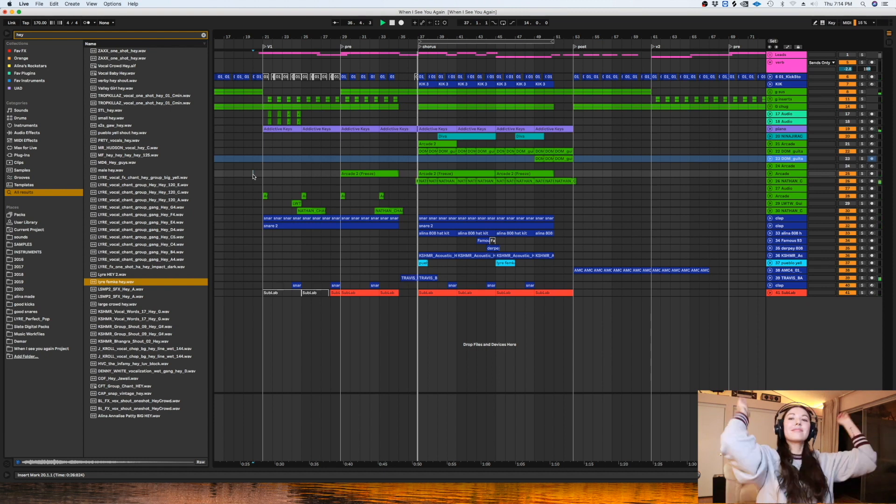
pyautogui.press('space')
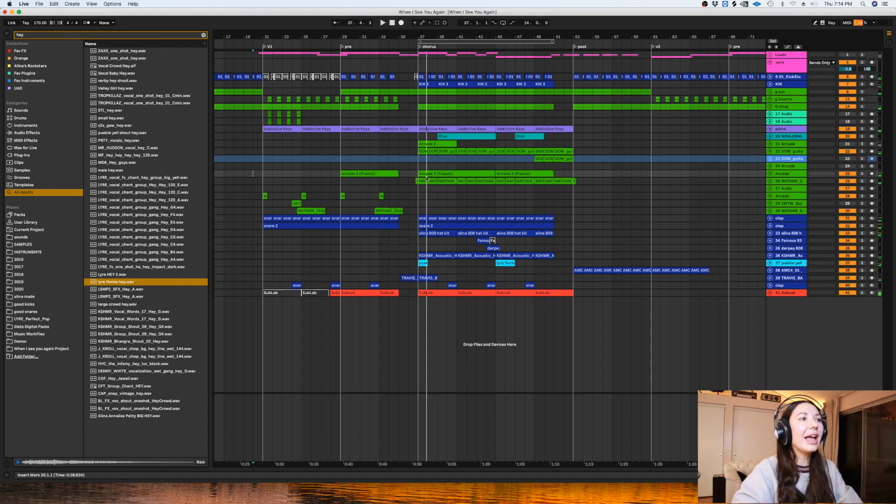
pyautogui.click(415, 202)
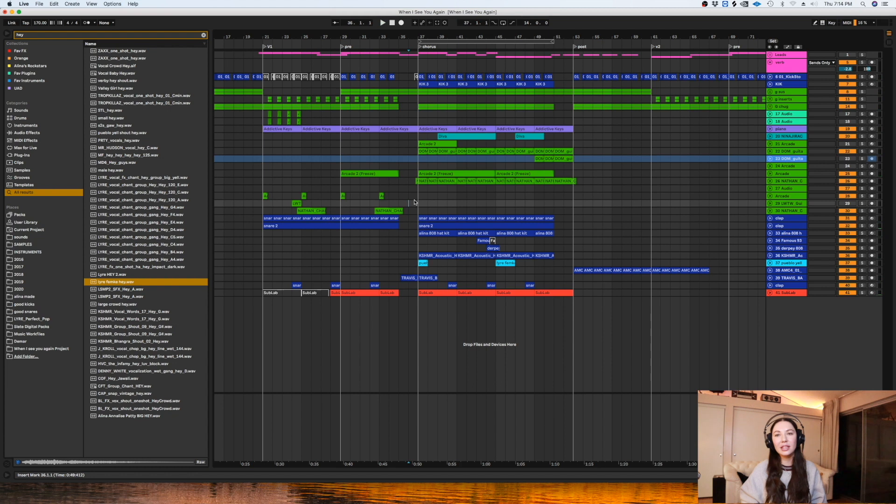